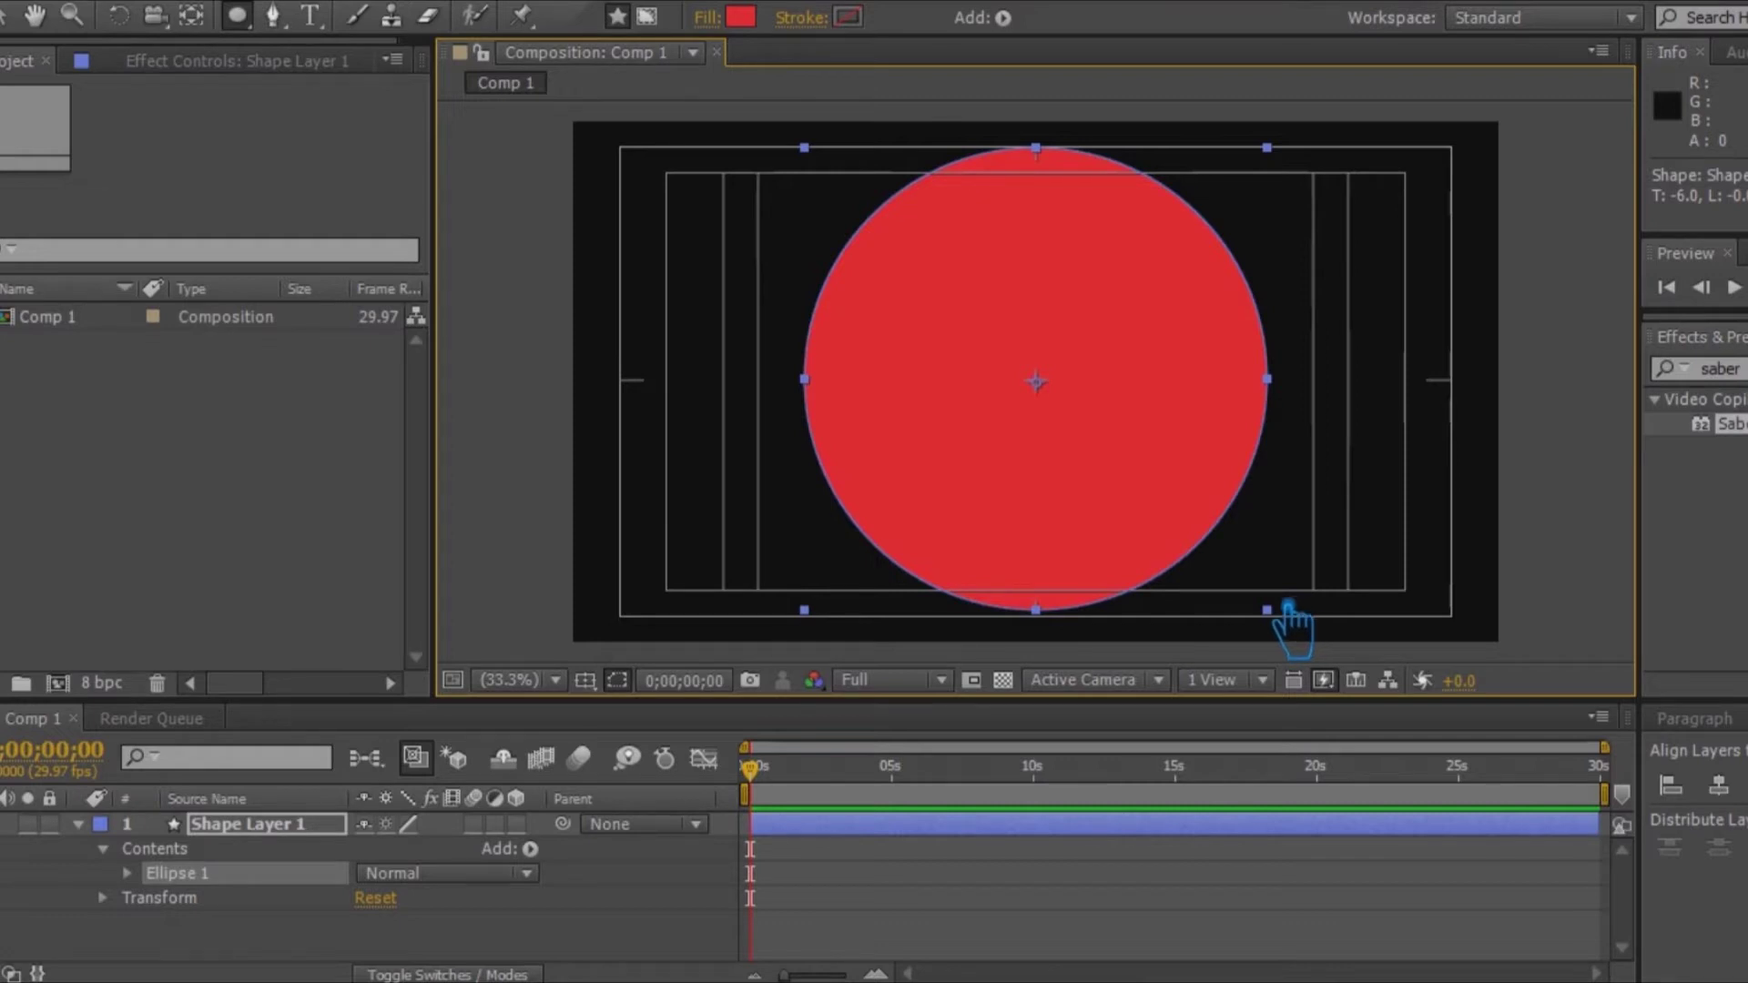
Step: Pre-compose the red circle's shape layer as Neon Line, moving all attributes into the new composition, and return to the Comp 1 timeline
click(8, 15)
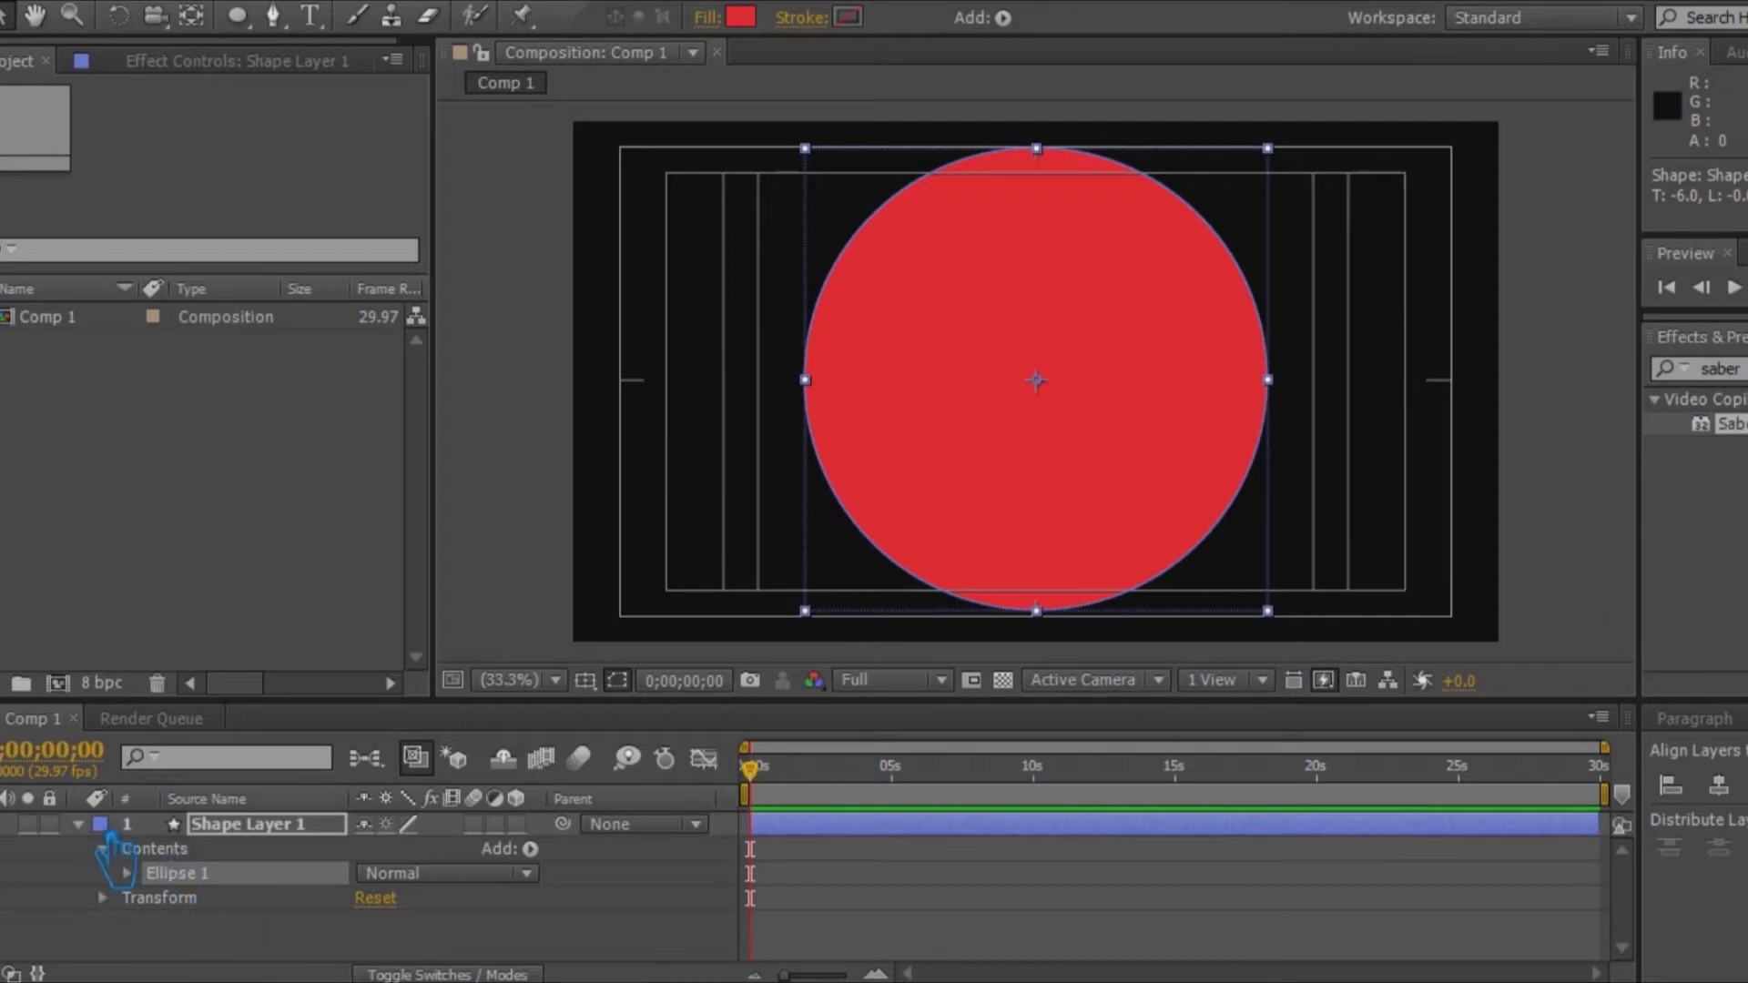
click(78, 823)
click(278, 835)
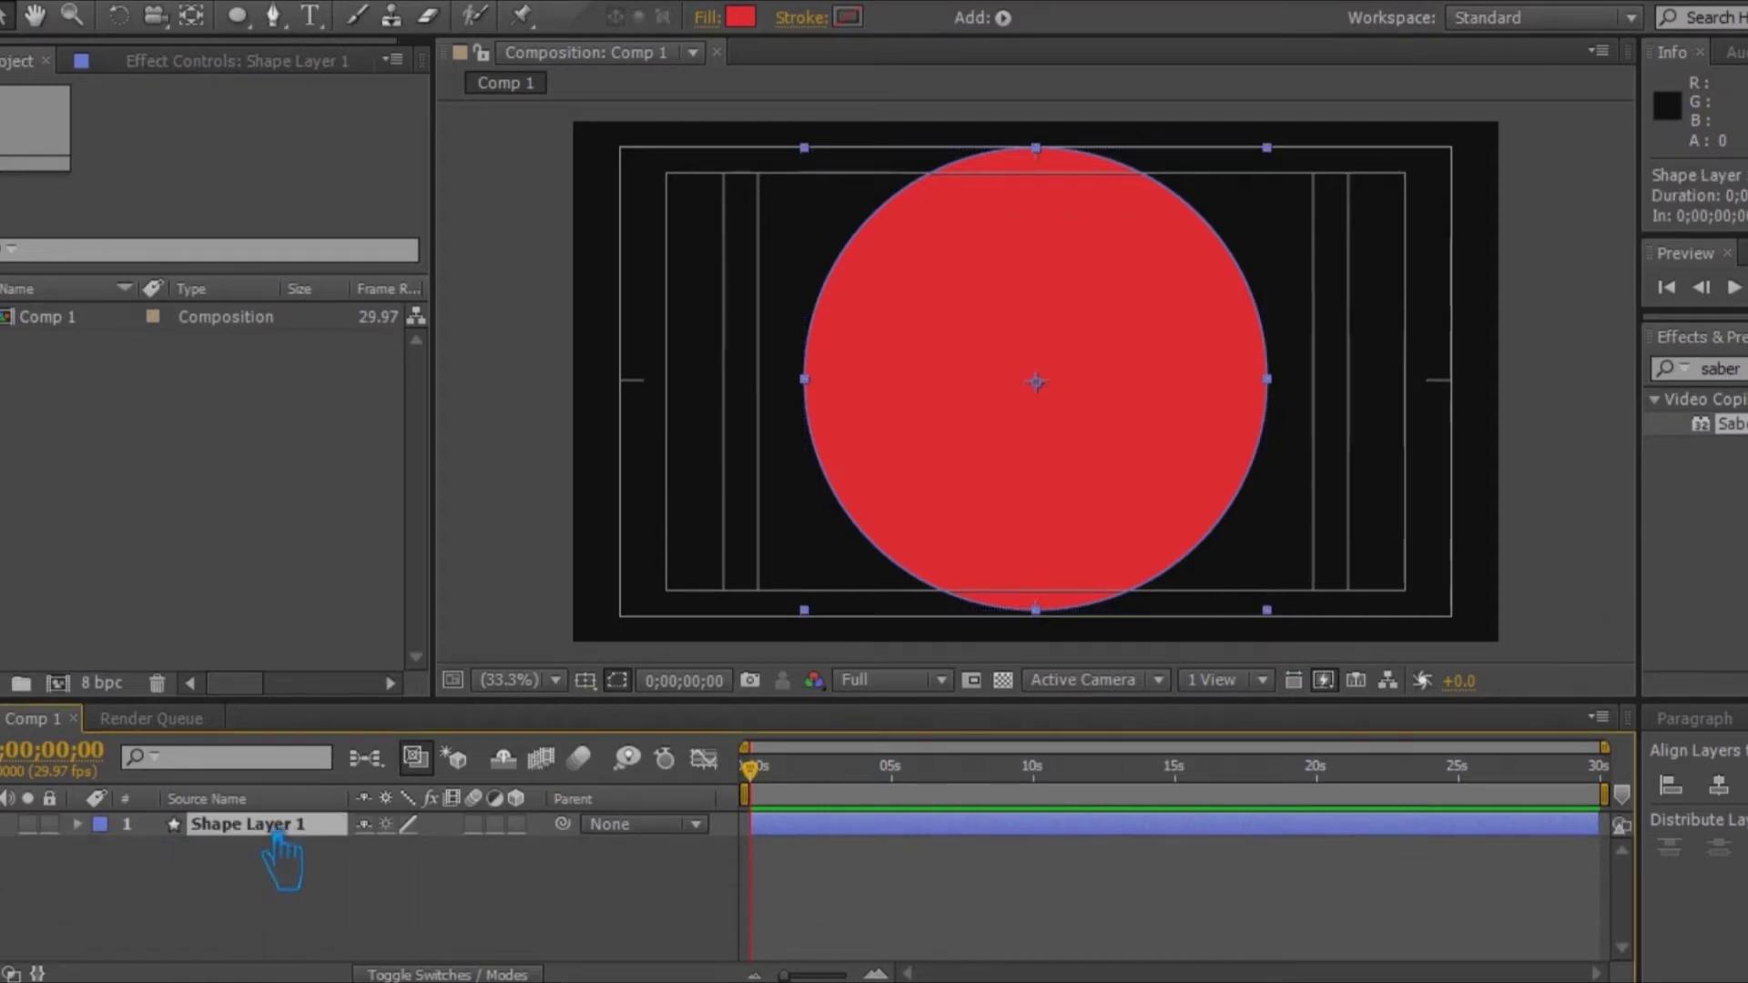
right_click(279, 839)
click(401, 808)
drag(1654, 265, 1355, 224)
text(Neon Line)
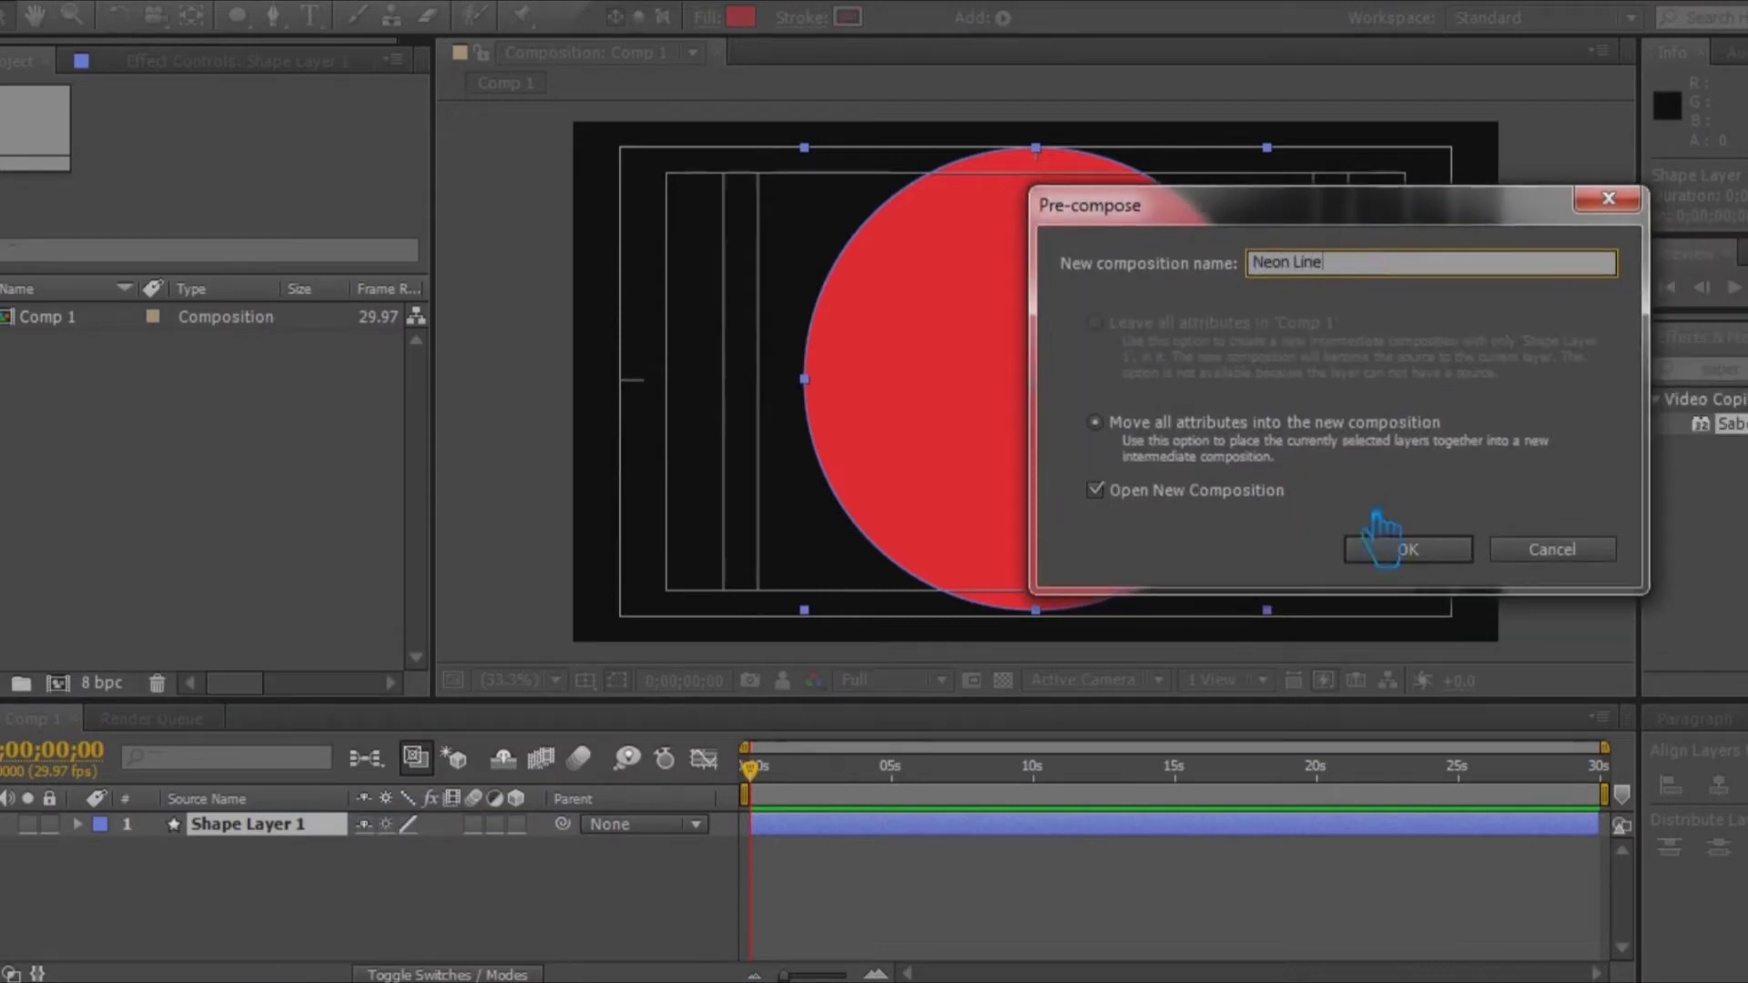
click(1392, 547)
click(364, 719)
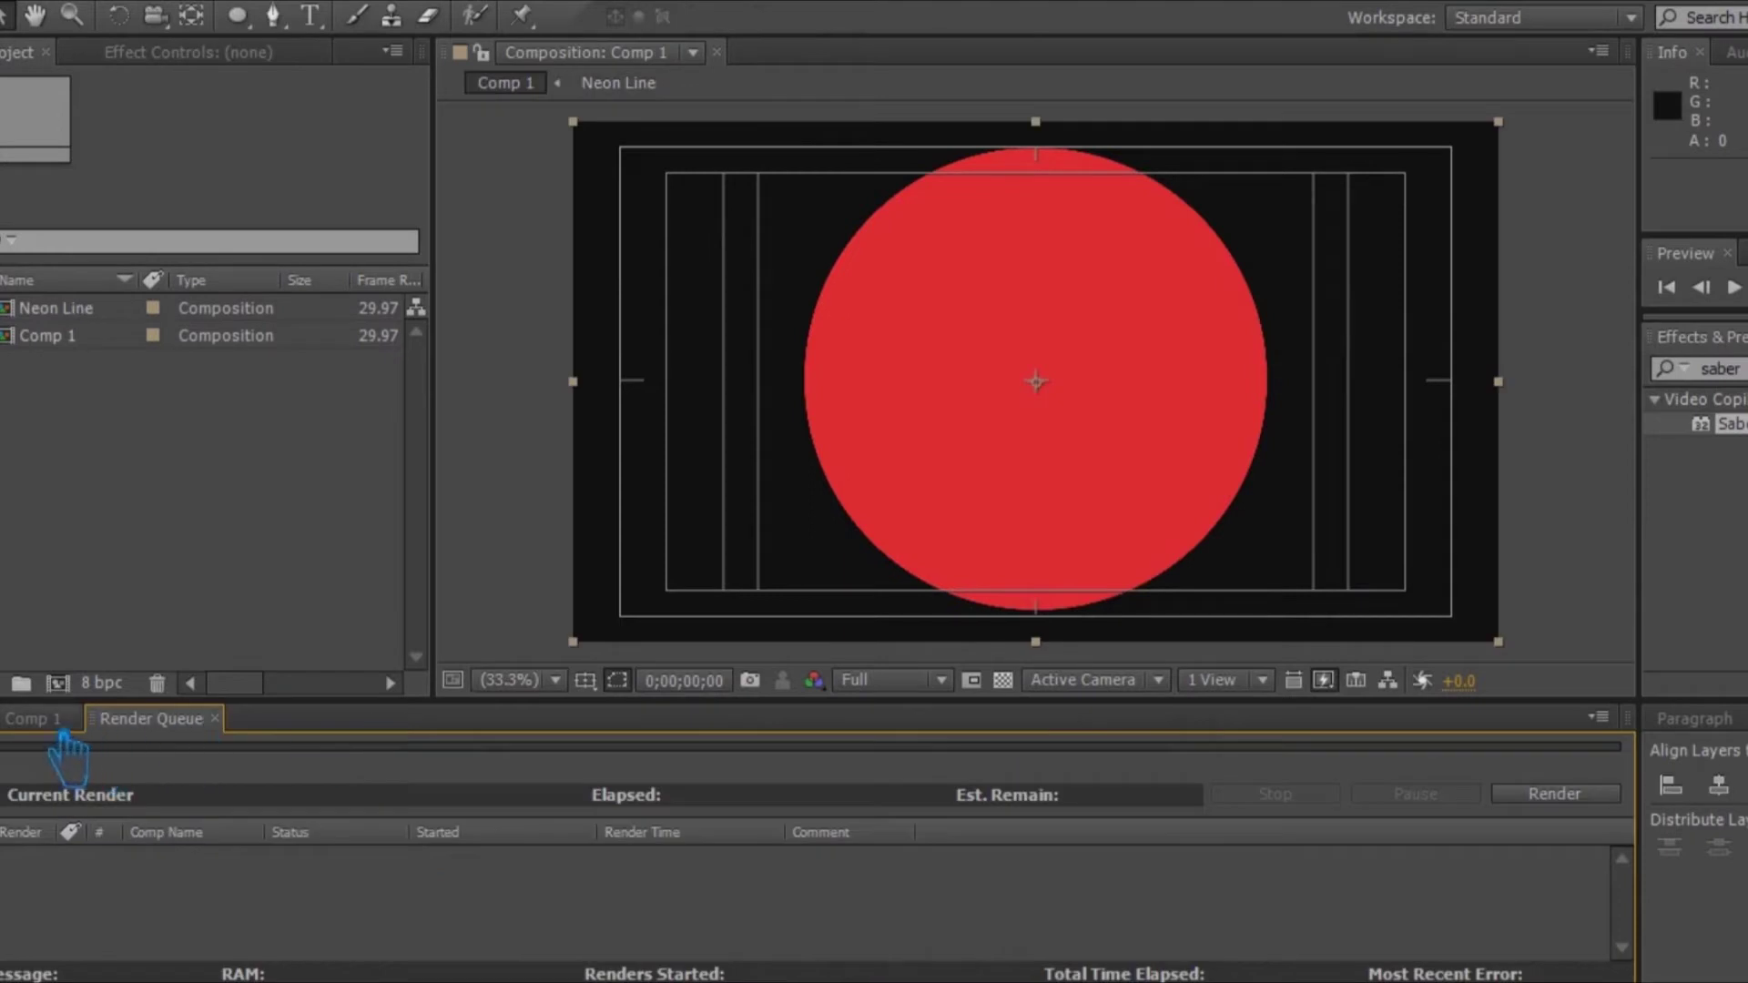
click(55, 721)
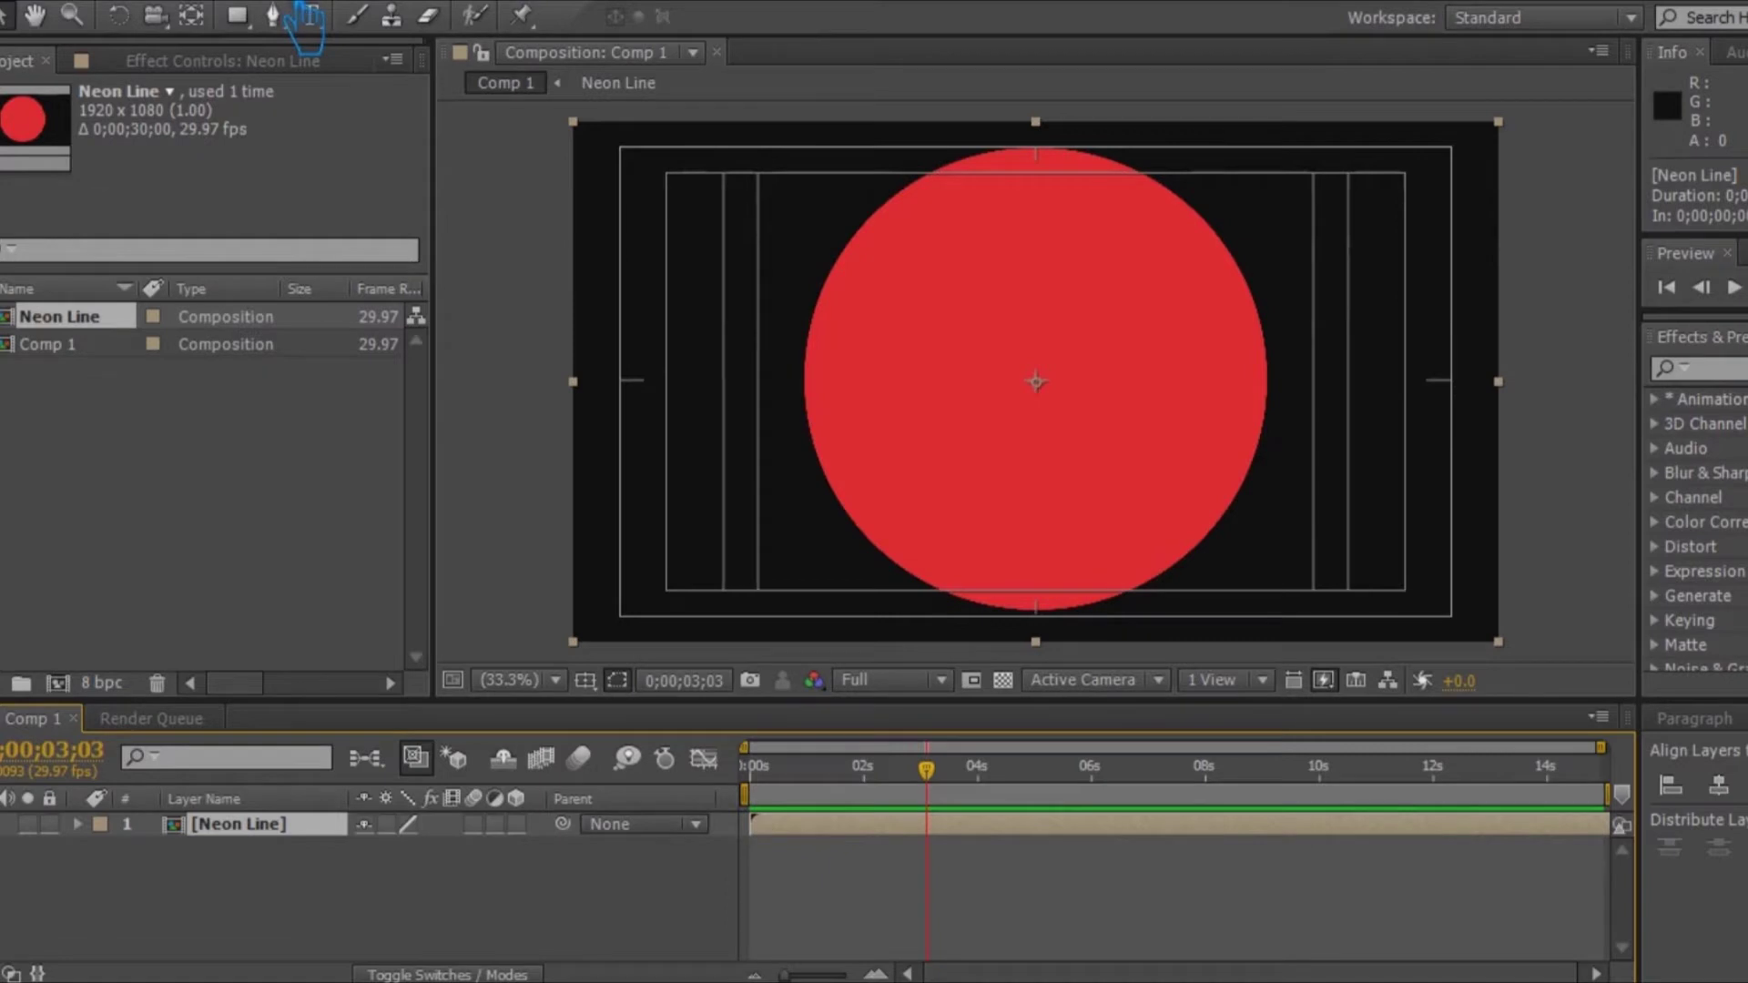
Step: Auto-trace the Neon Line layer so the circle's outline becomes a mask on a new layer
click(251, 2)
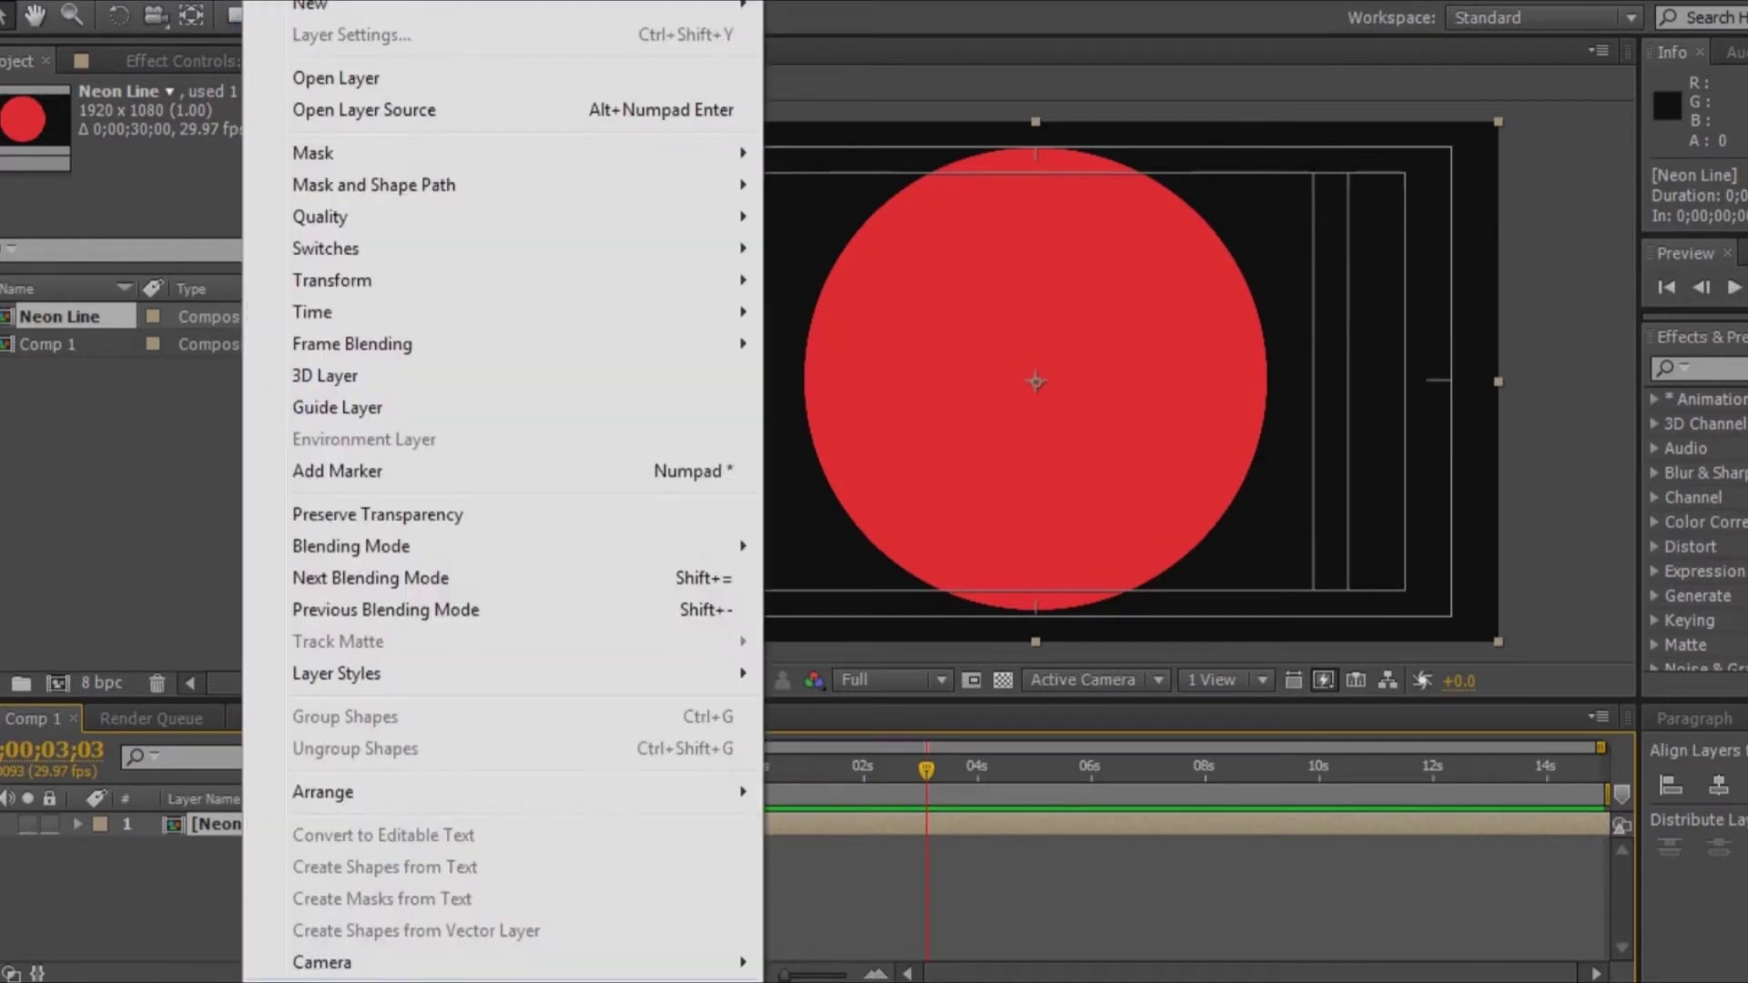
click(300, 981)
click(1607, 566)
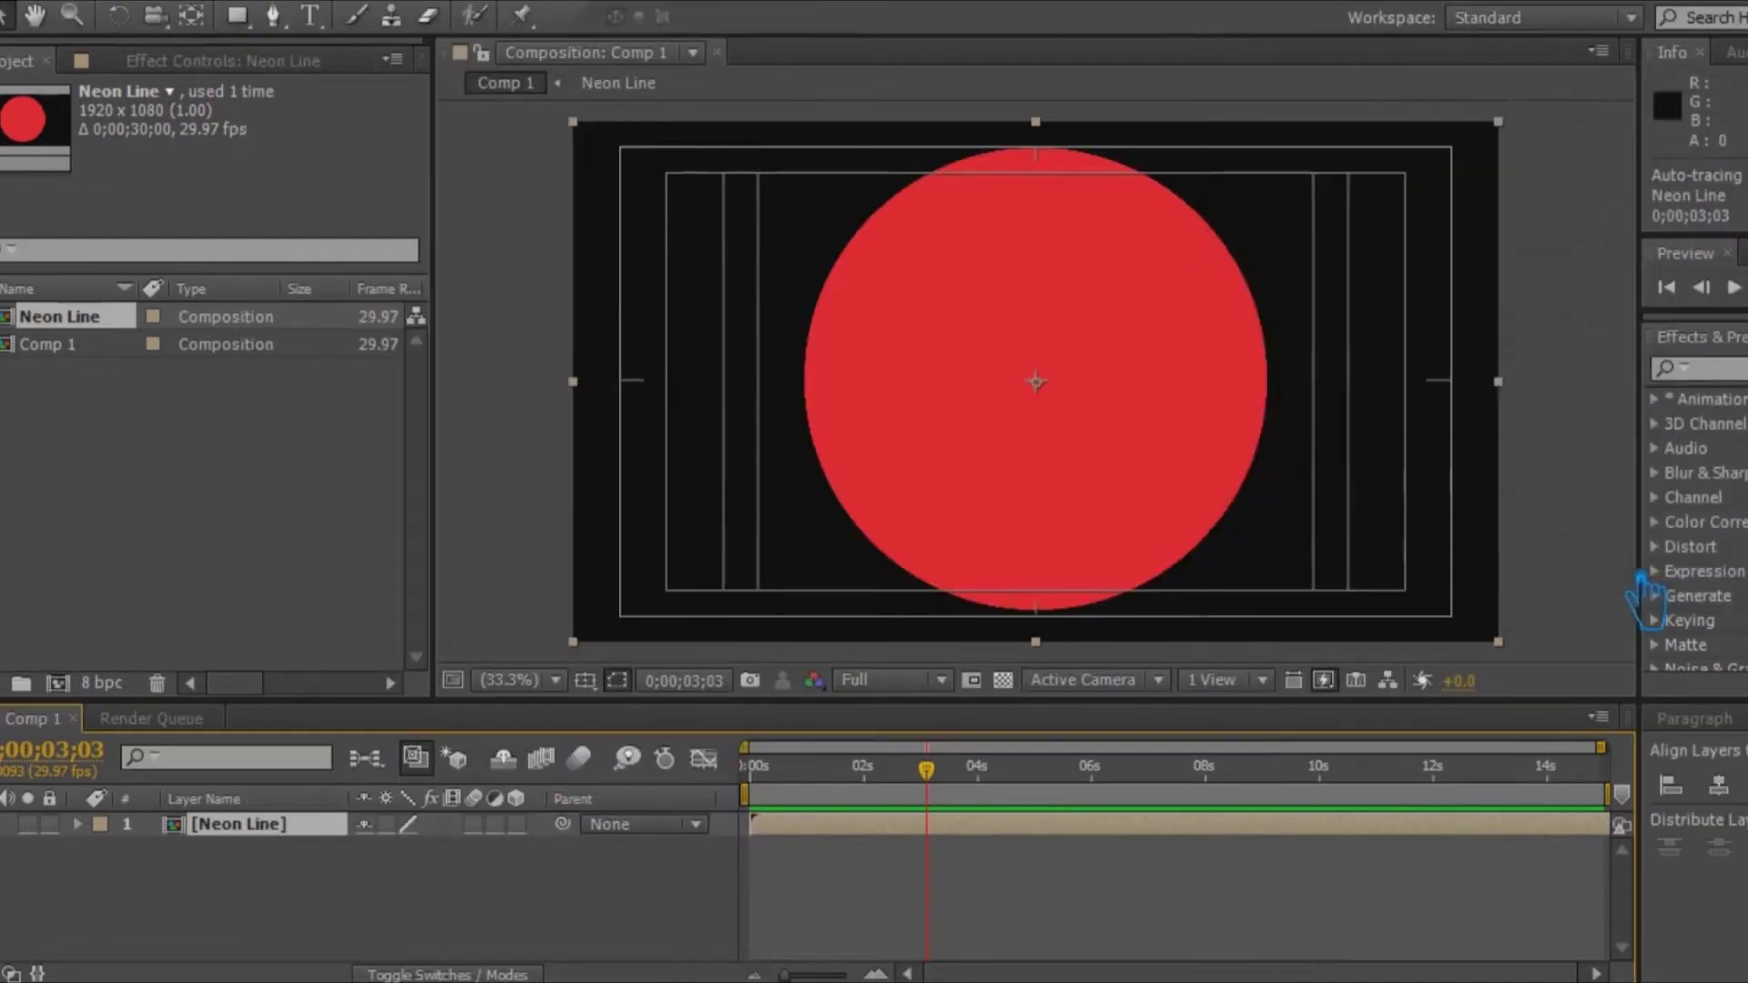
Step: Apply the Video Copilot Saber effect to the auto-traced Neon Line layer
click(273, 828)
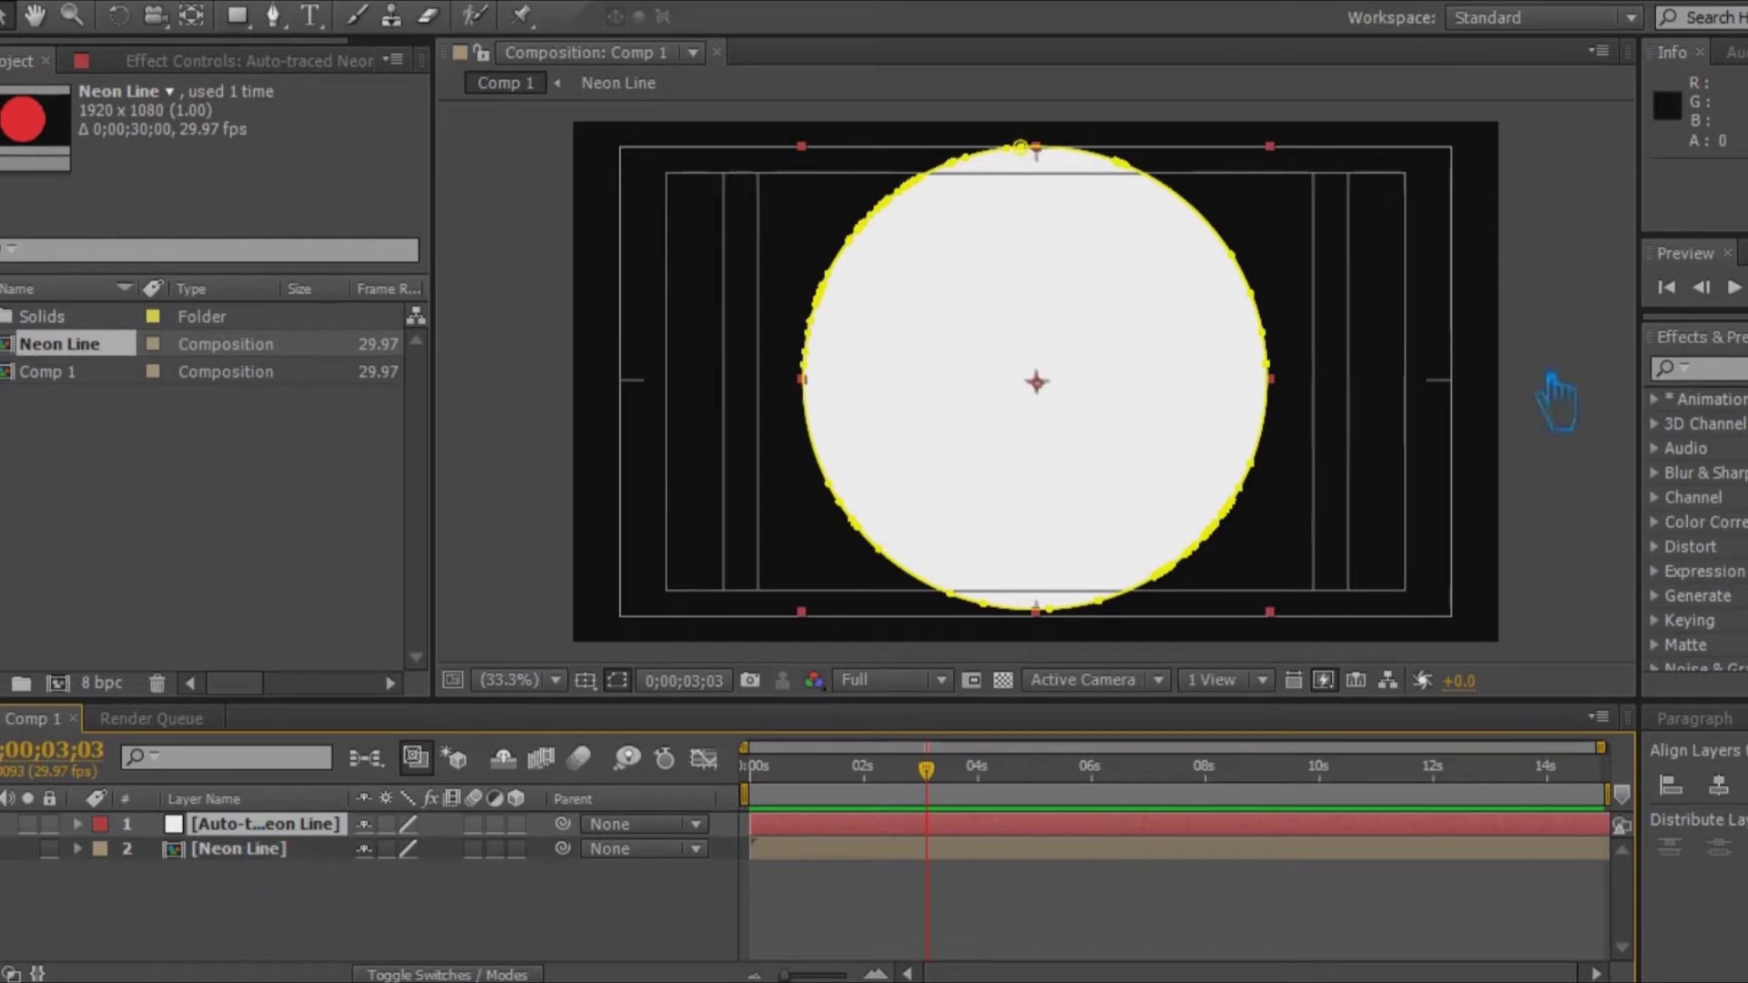
text(saber)
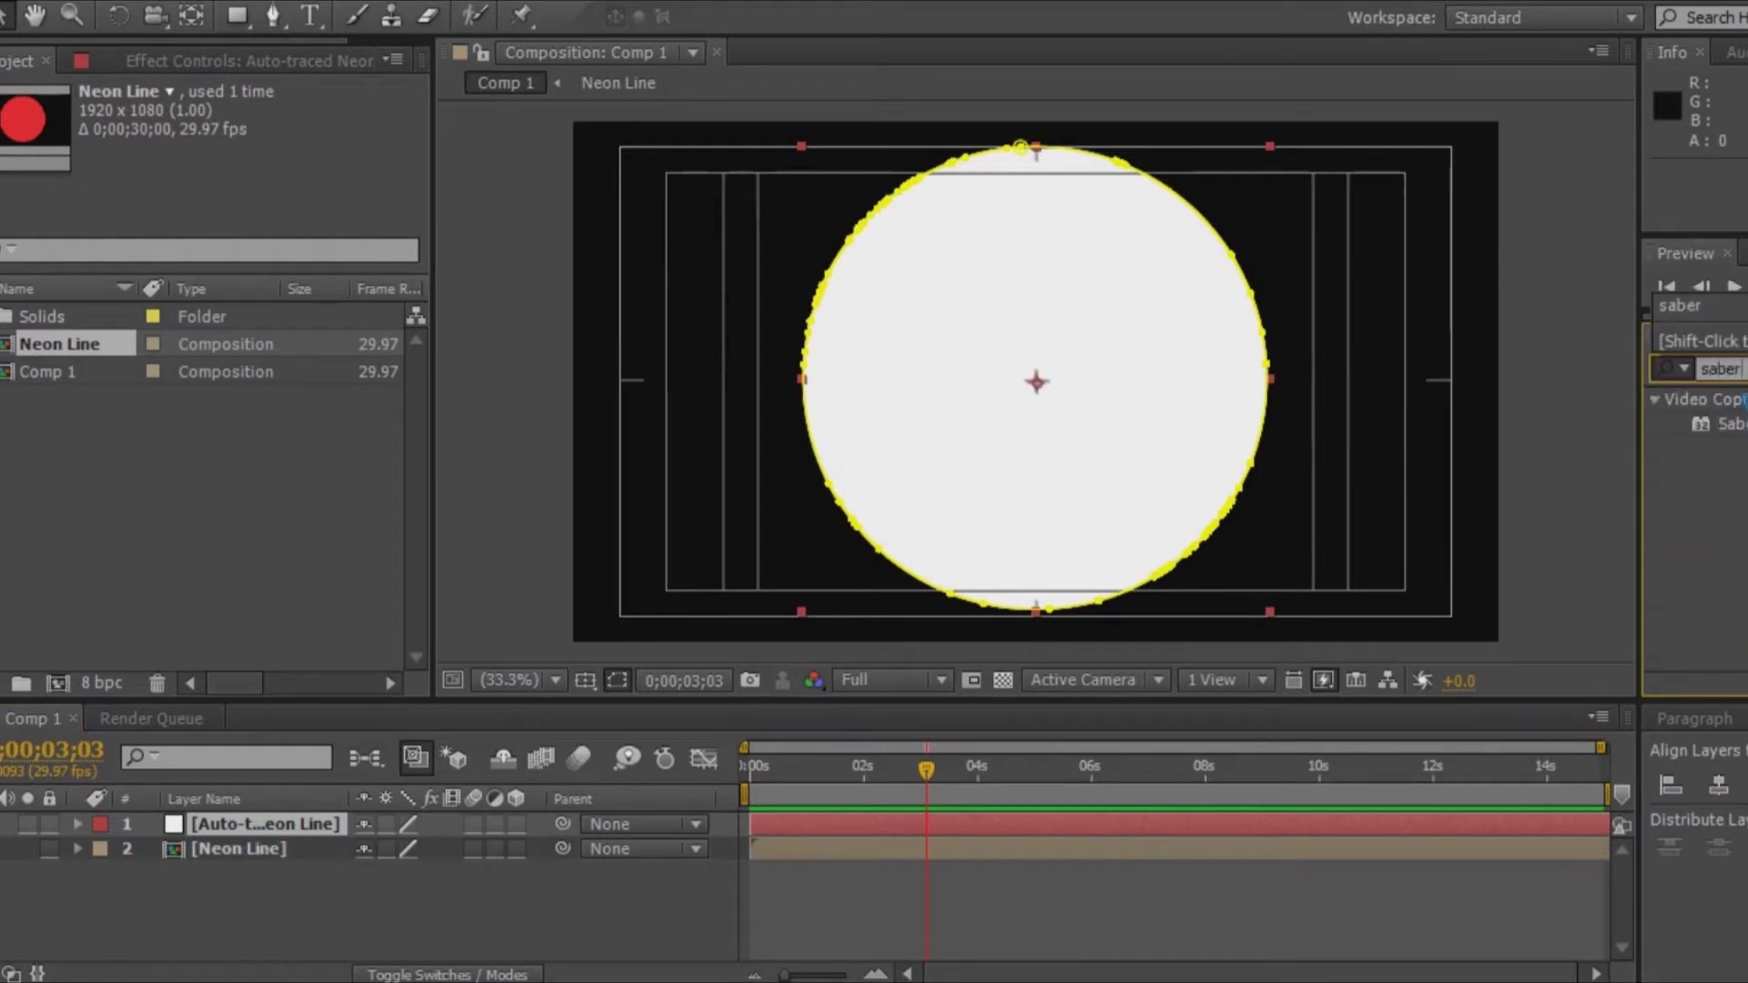
mouse_move(1733, 423)
mouse_down()
mouse_move(546, 376)
mouse_move(291, 826)
mouse_up()
click(302, 2)
mouse_move(406, 825)
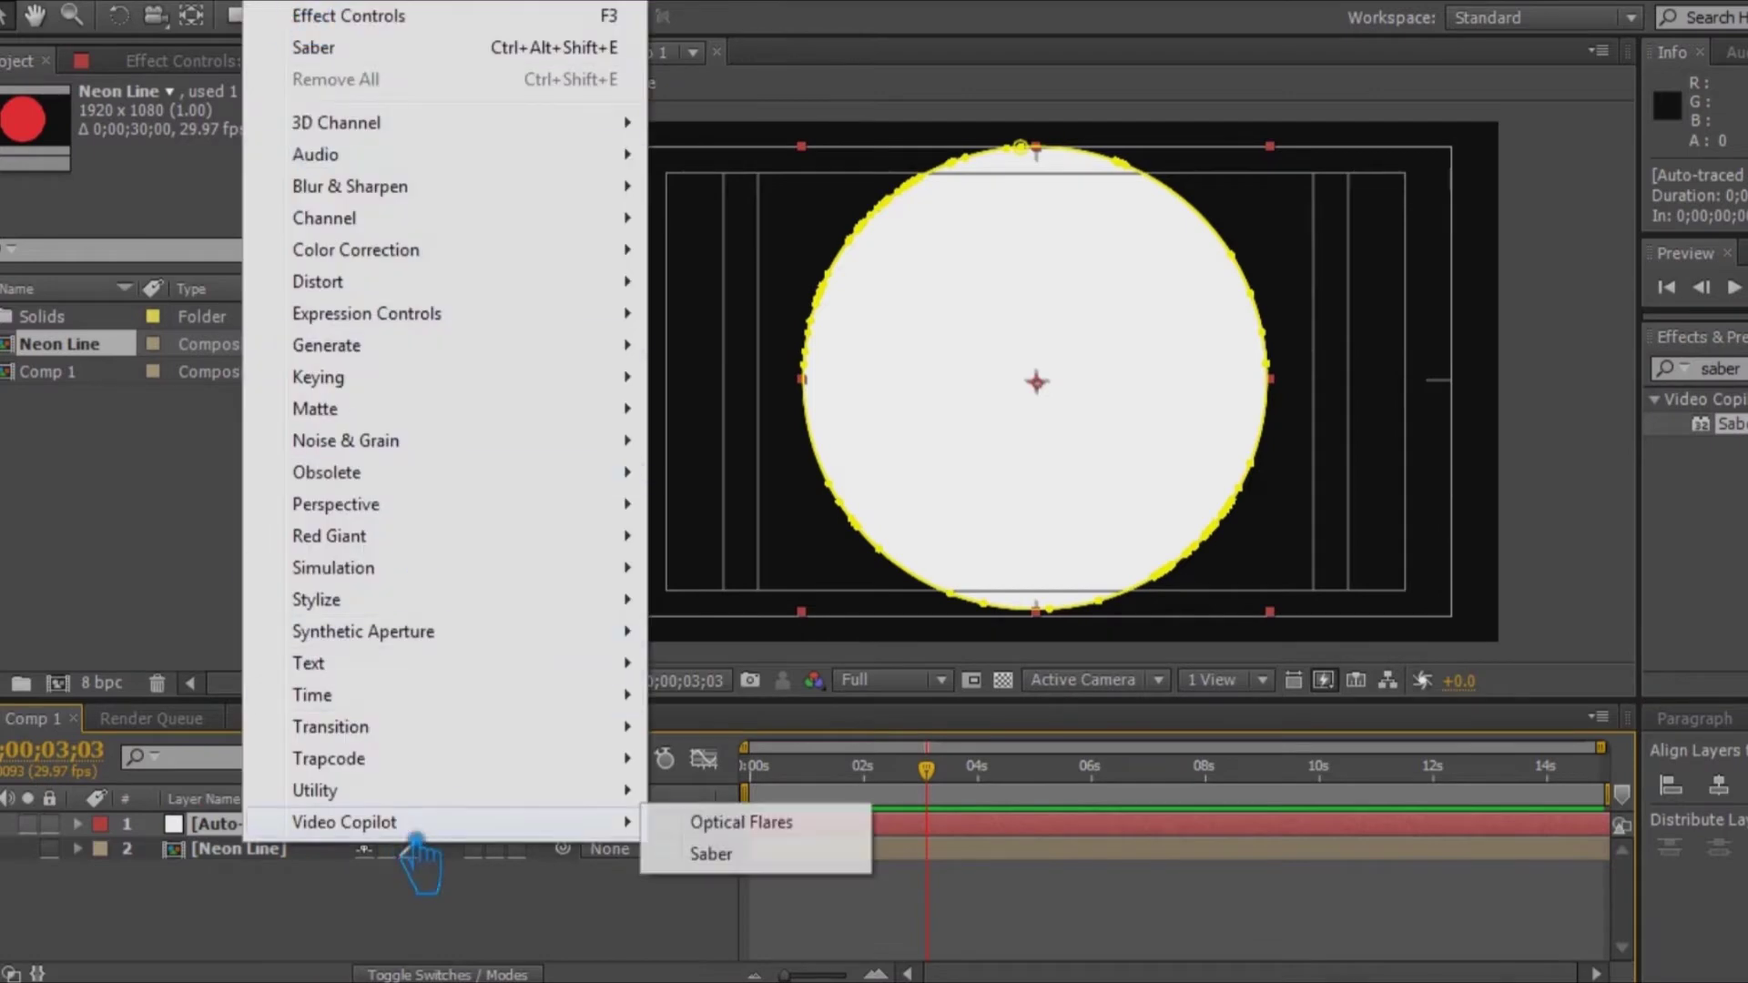
click(710, 856)
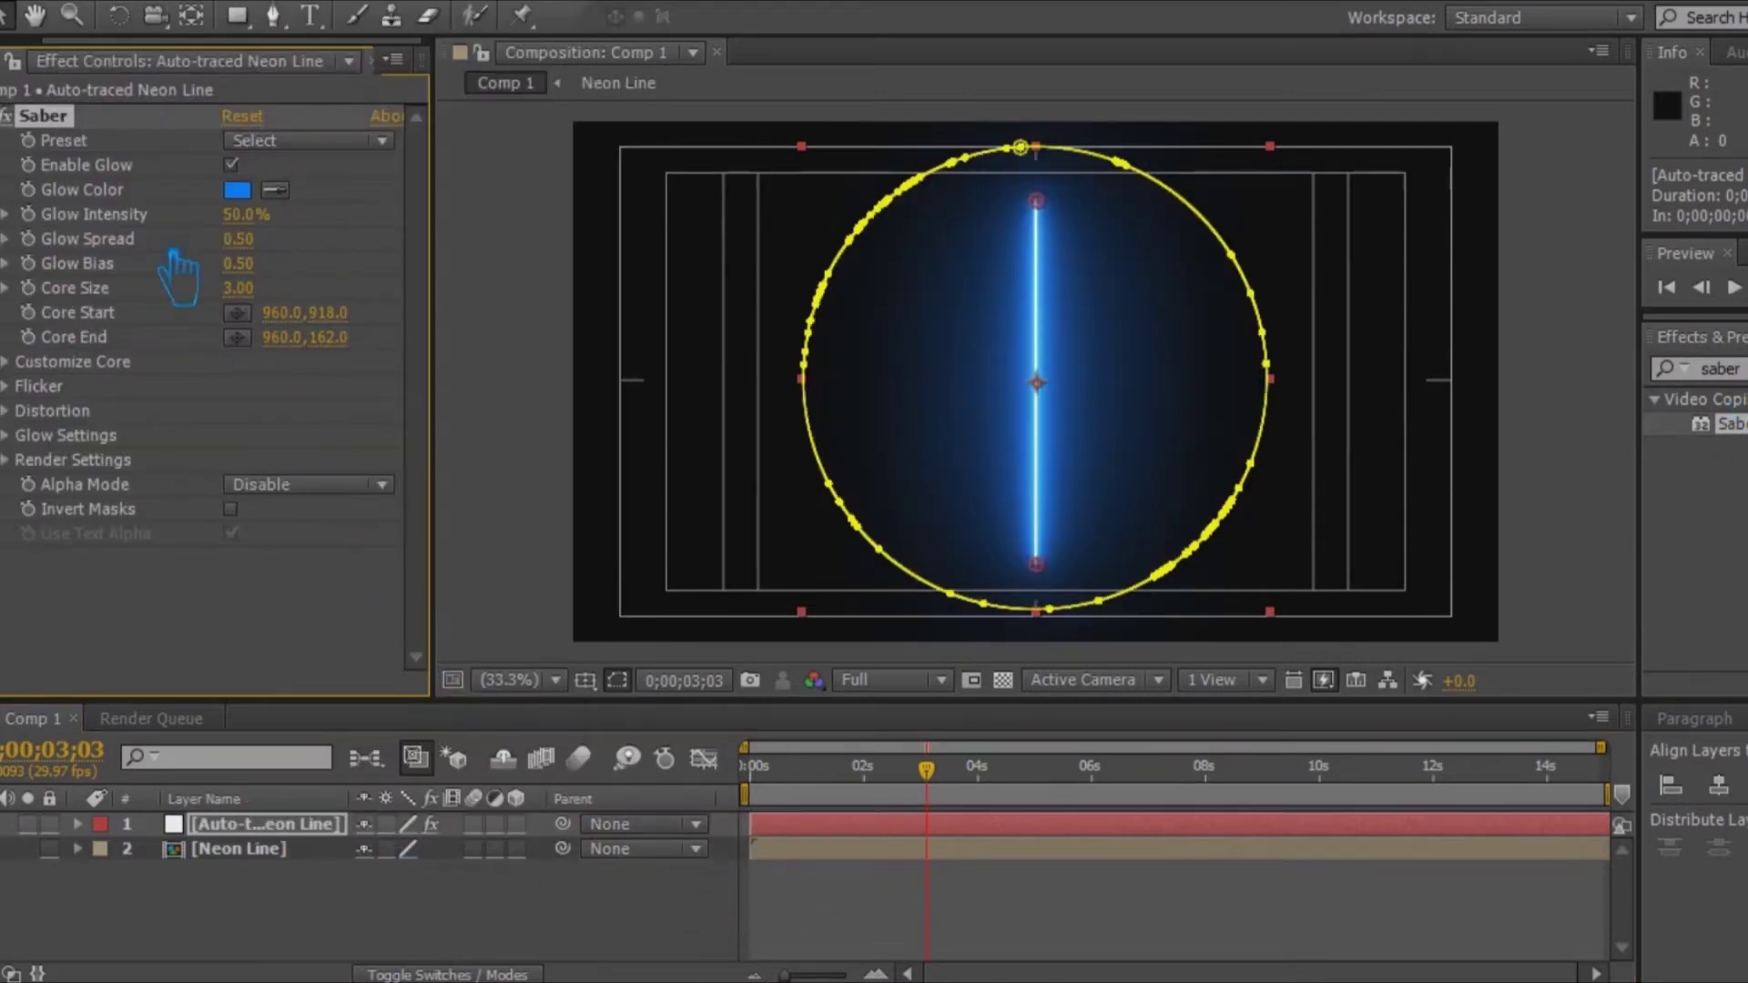
Step: Set Saber's Core Type to Layer Masks and its preset to Neon
click(36, 364)
click(343, 387)
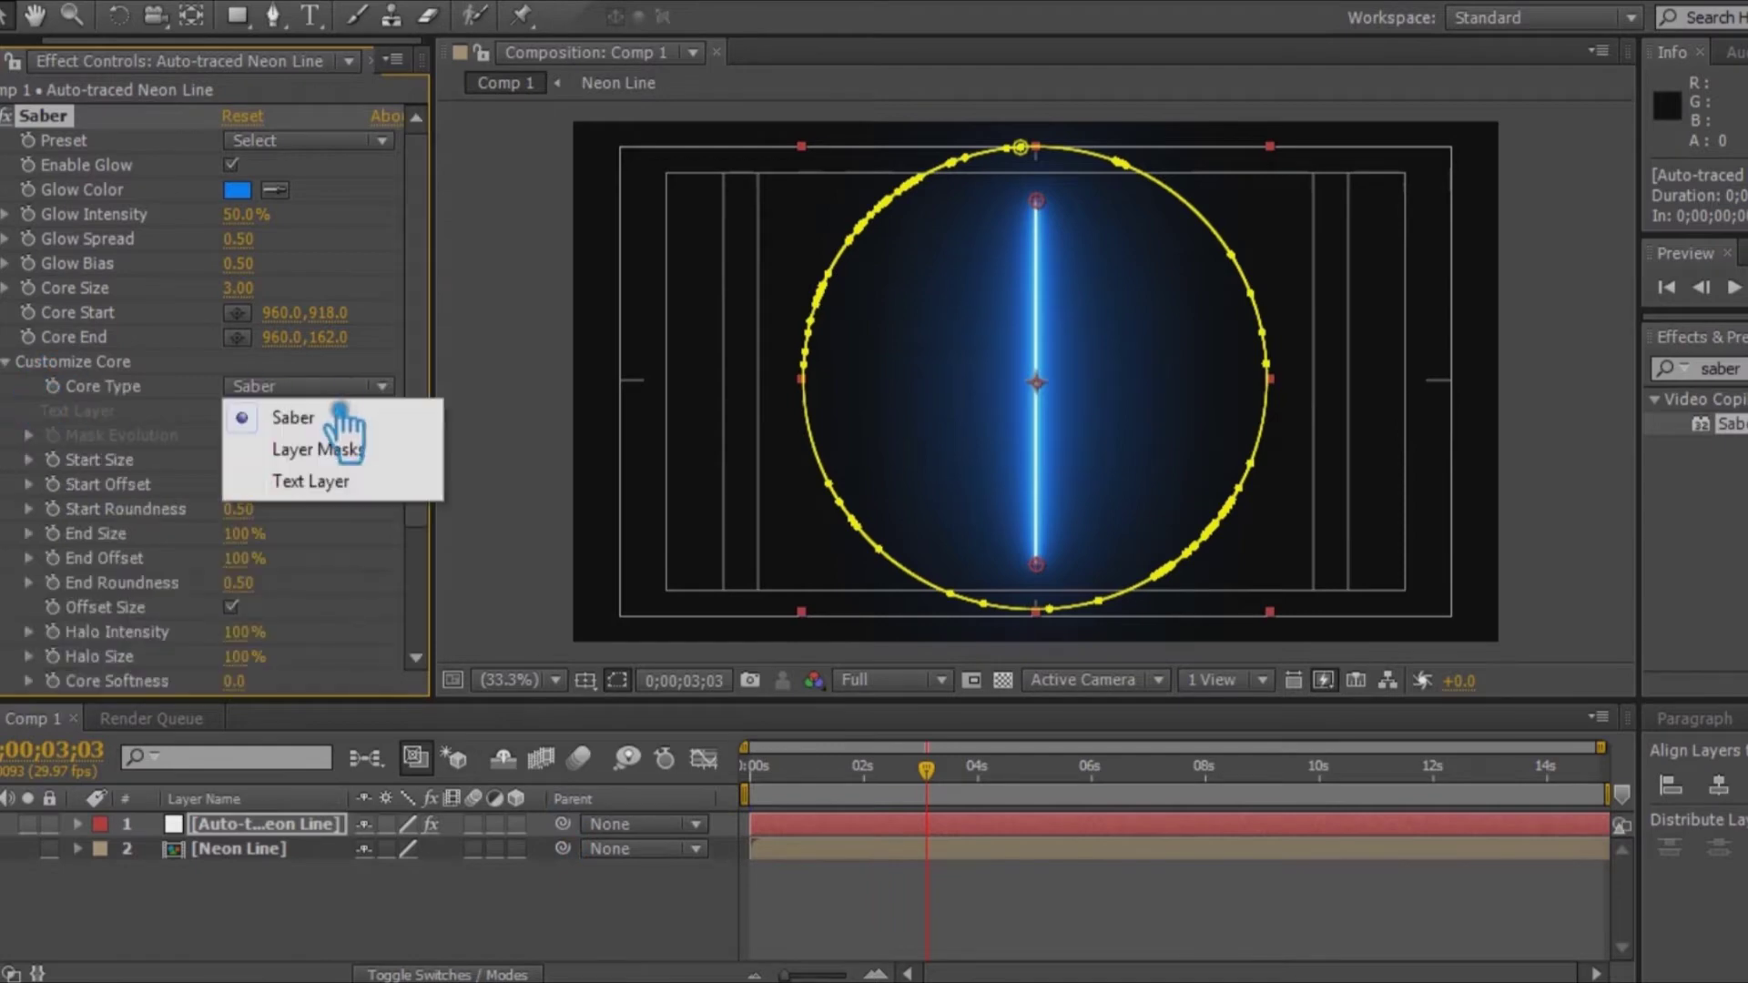
click(368, 460)
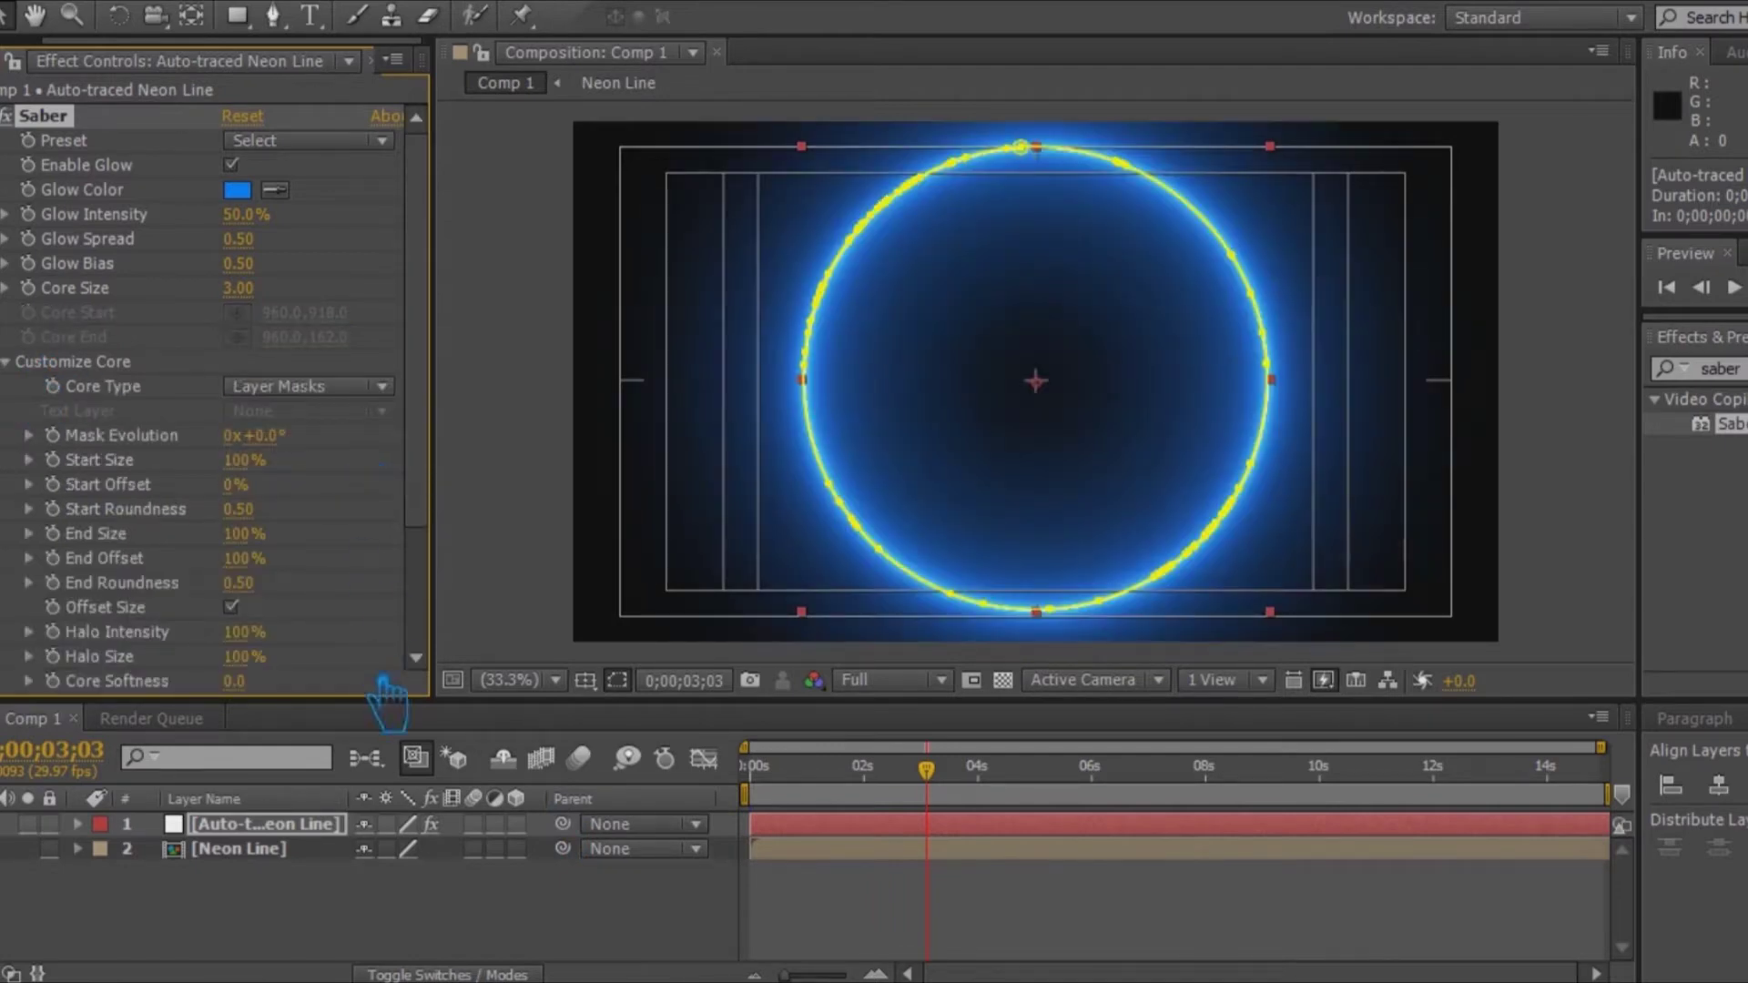
click(301, 141)
click(400, 882)
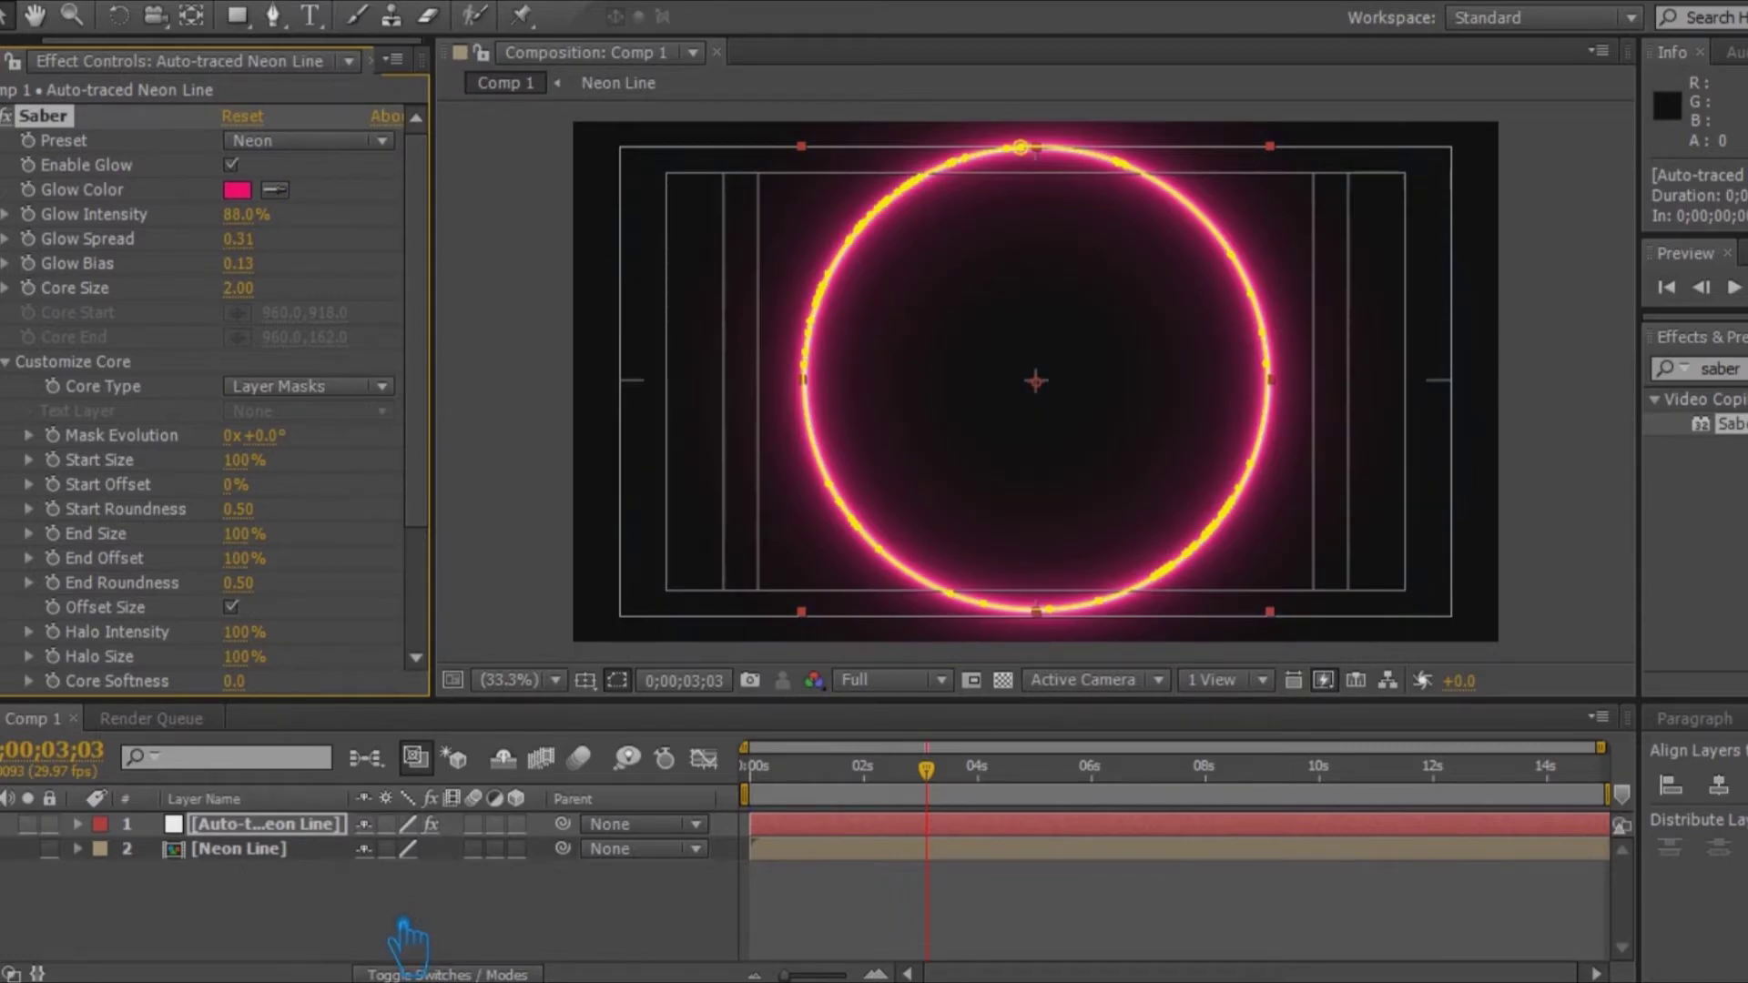
click(405, 942)
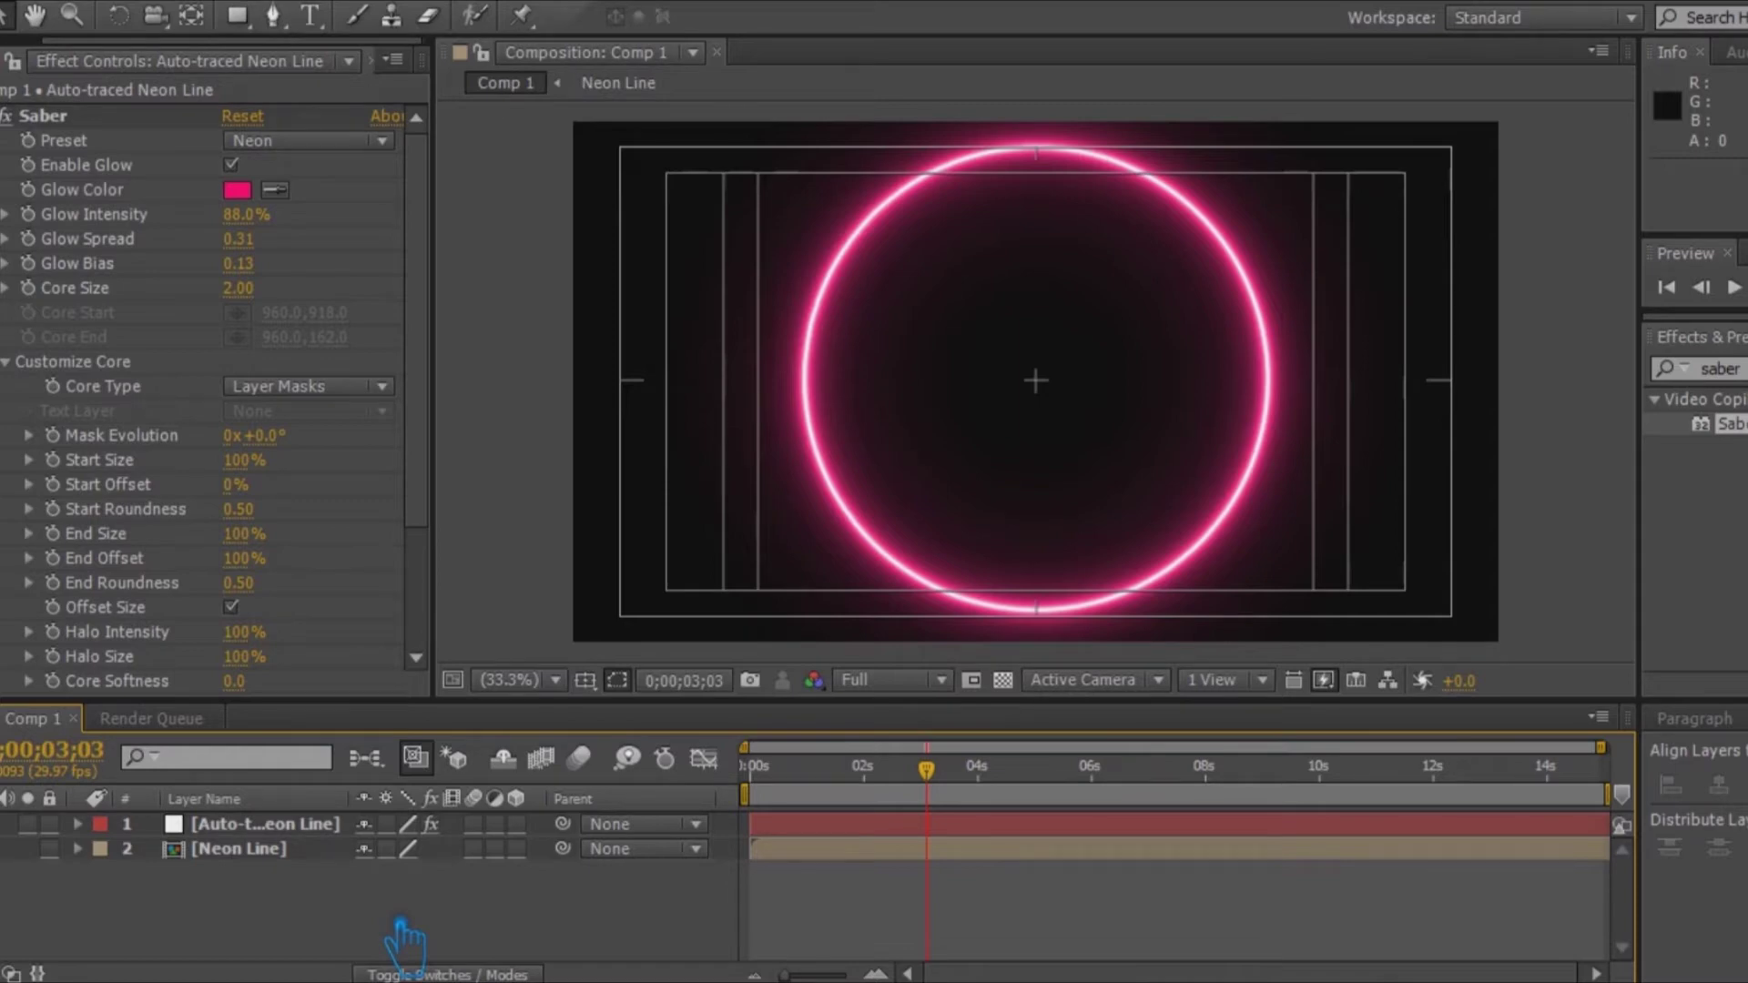
Step: Set Saber's Glow Spread to 0.20, Glow Bias to 0.10 and Core Size to 1.00 on the auto-traced layer
click(320, 827)
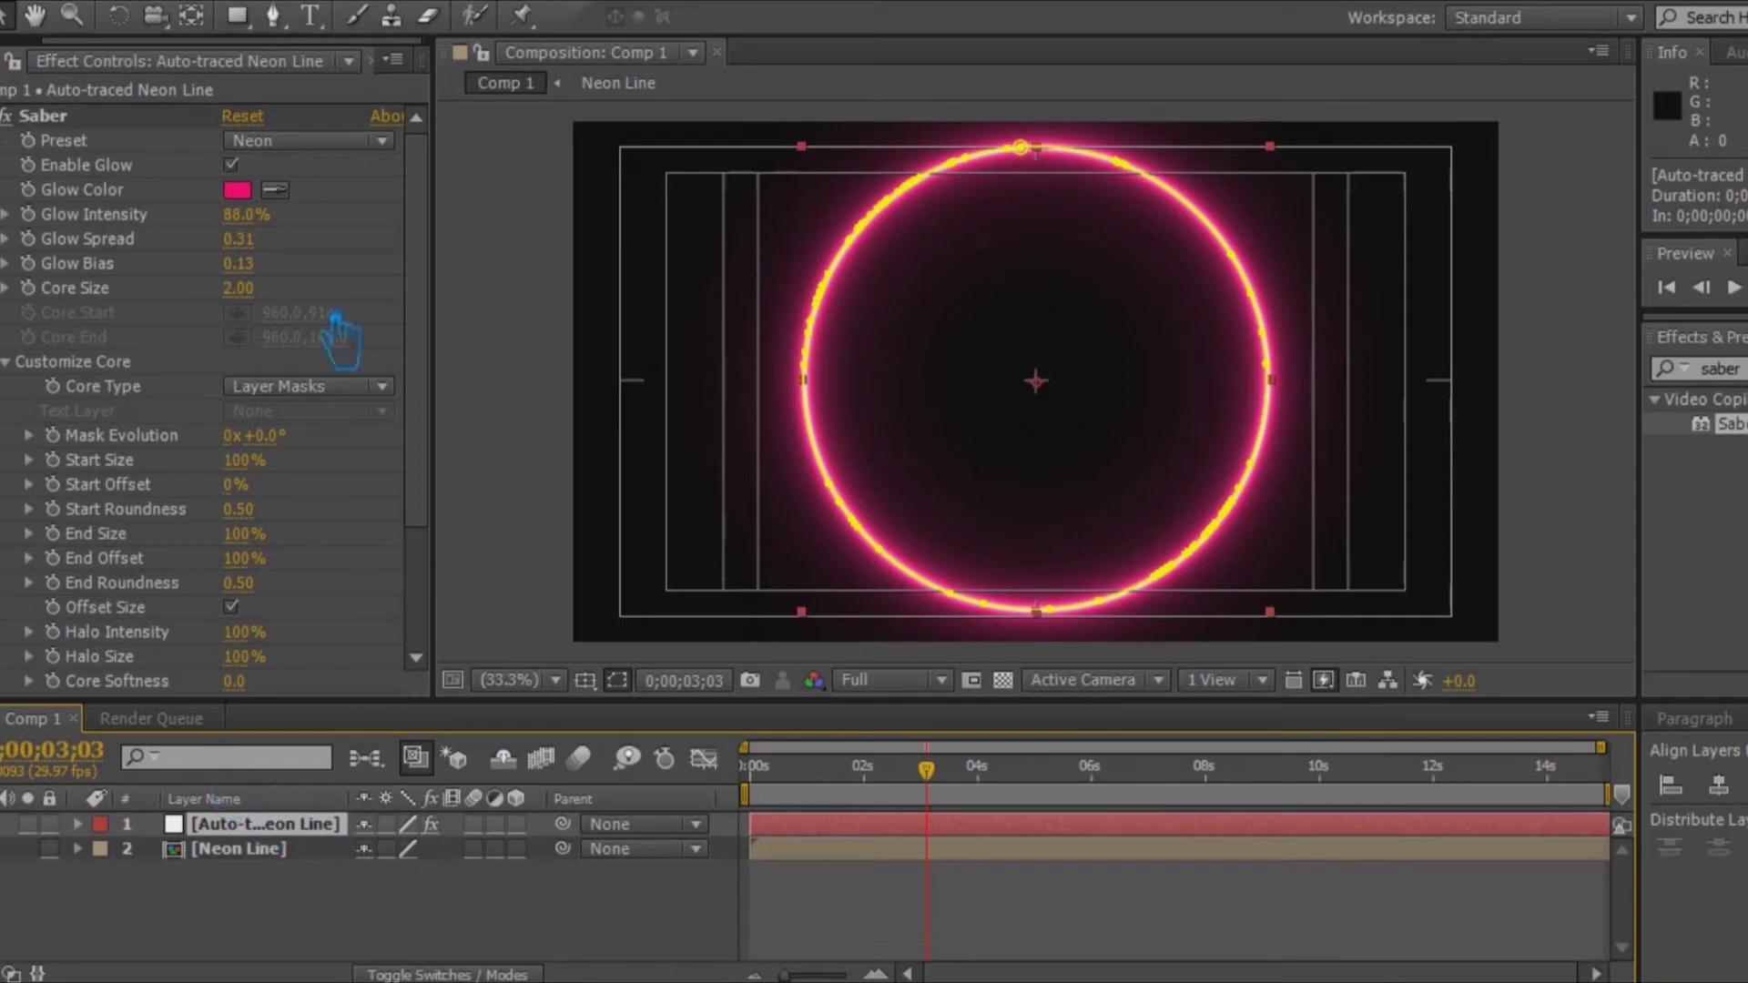
click(275, 244)
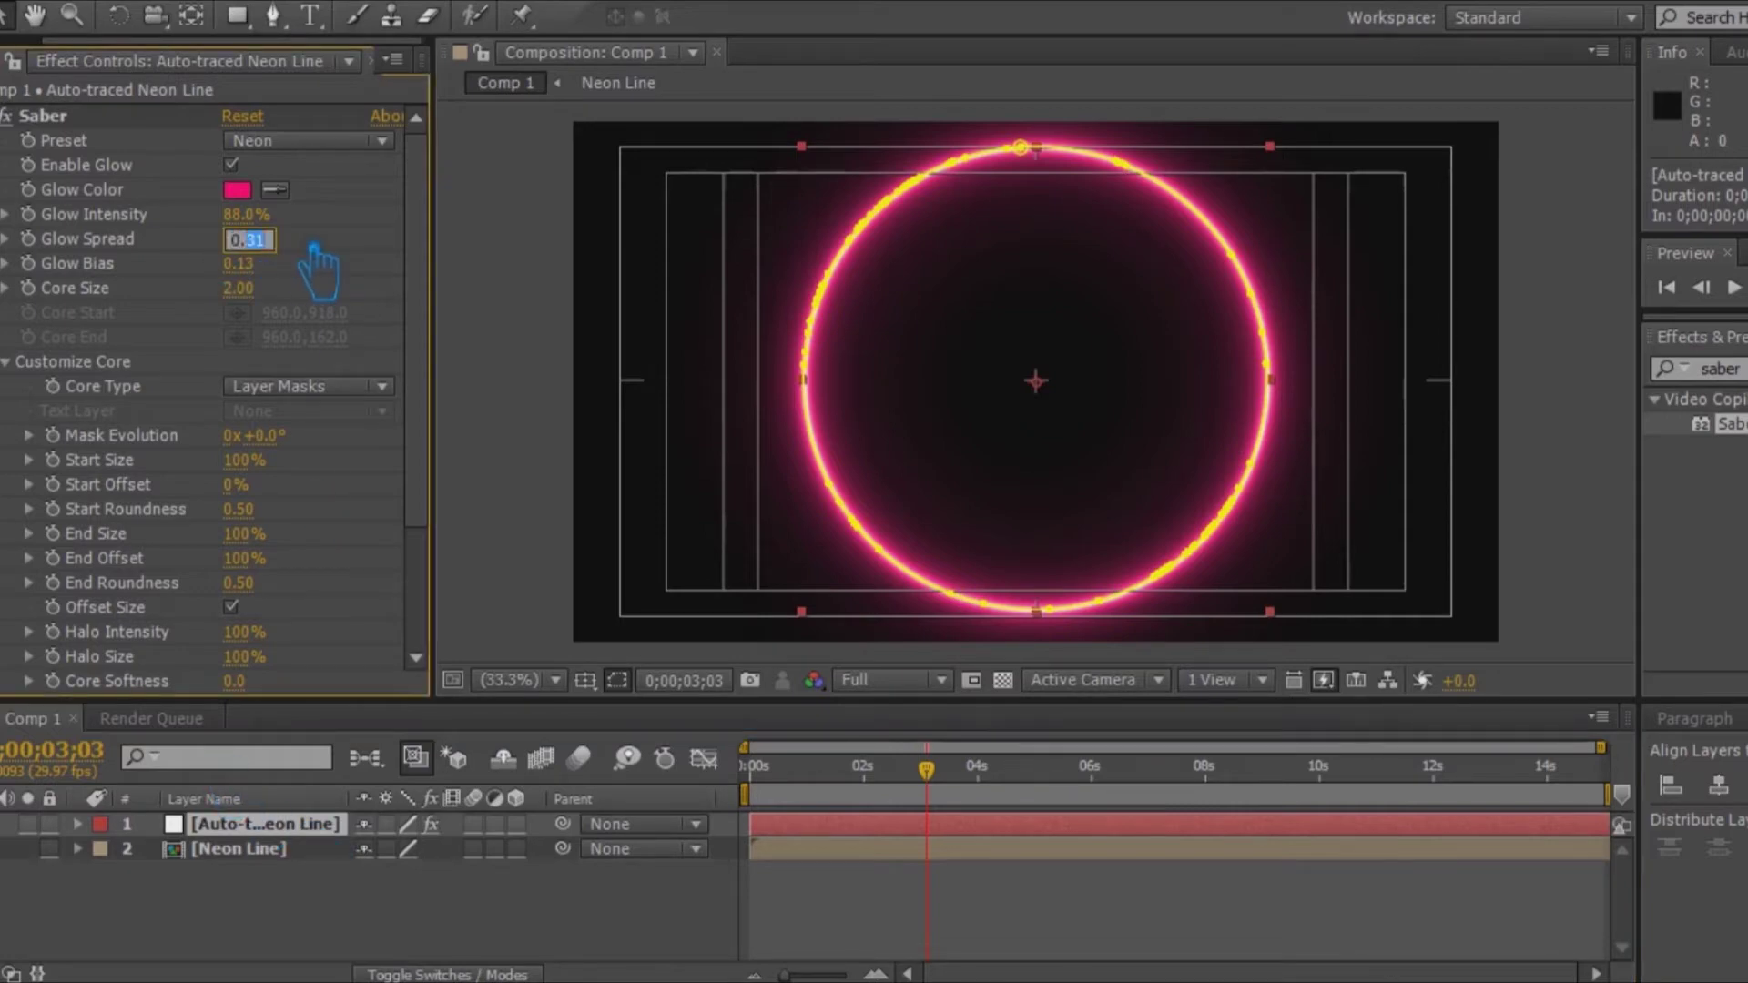
key(Tab)
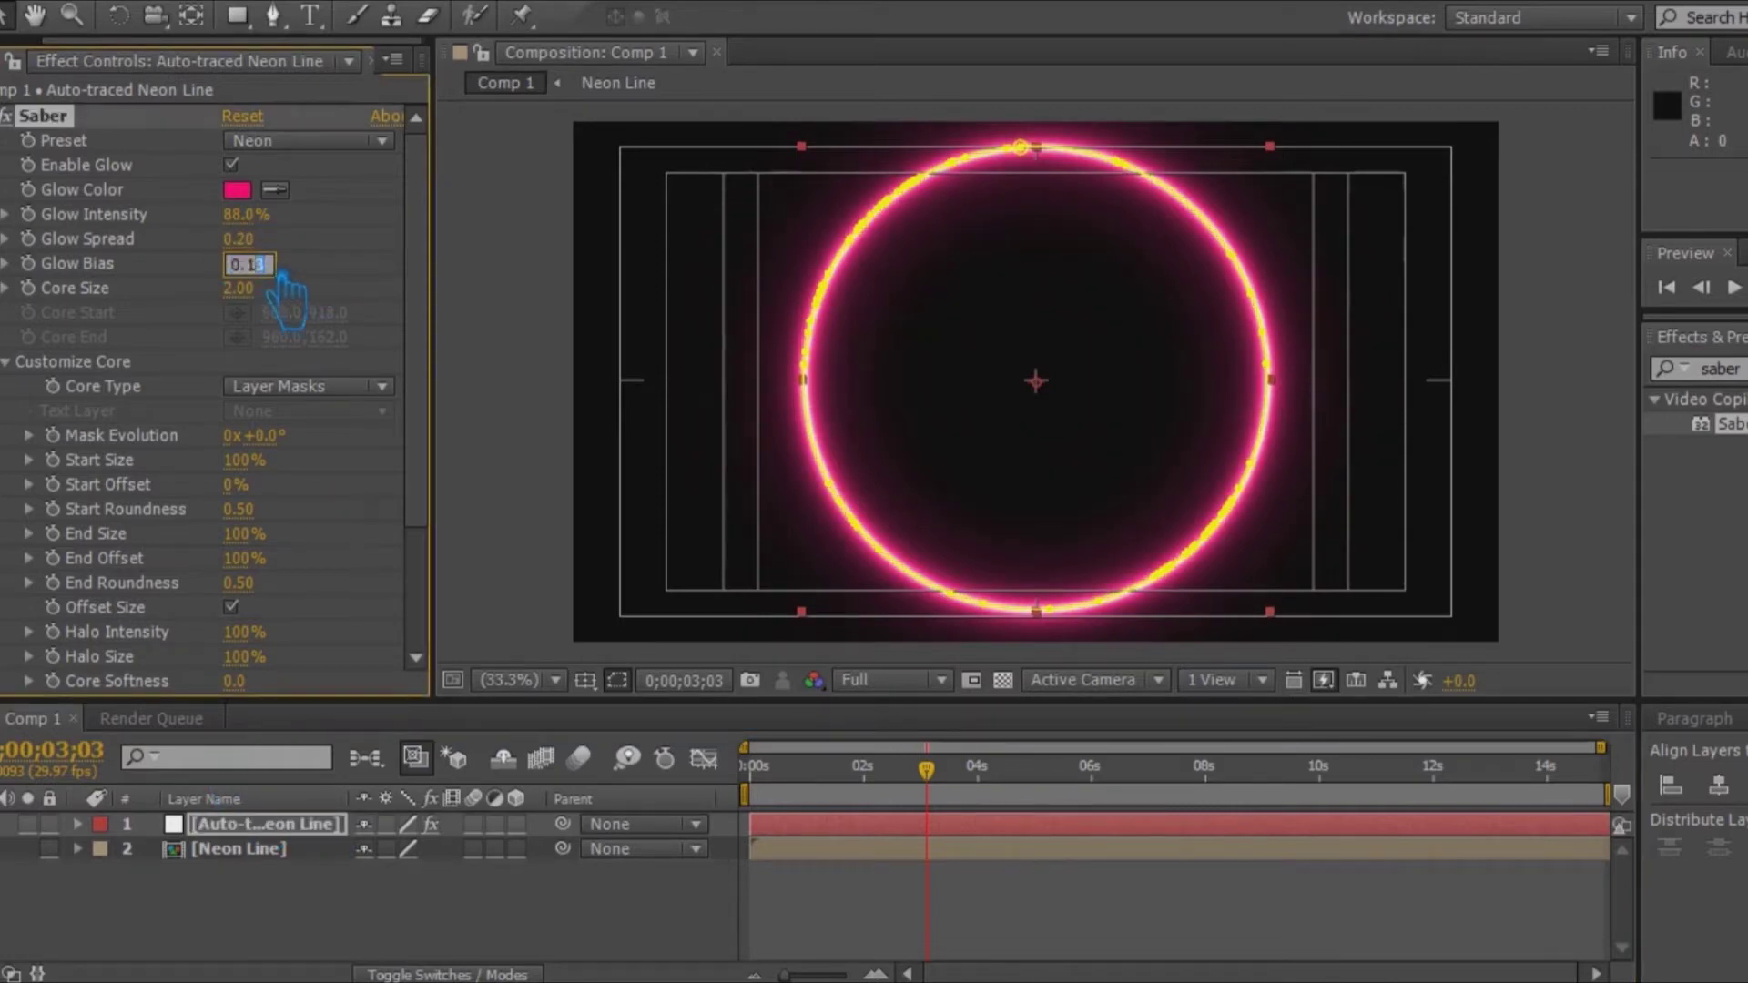
key(Return)
click(424, 947)
click(246, 289)
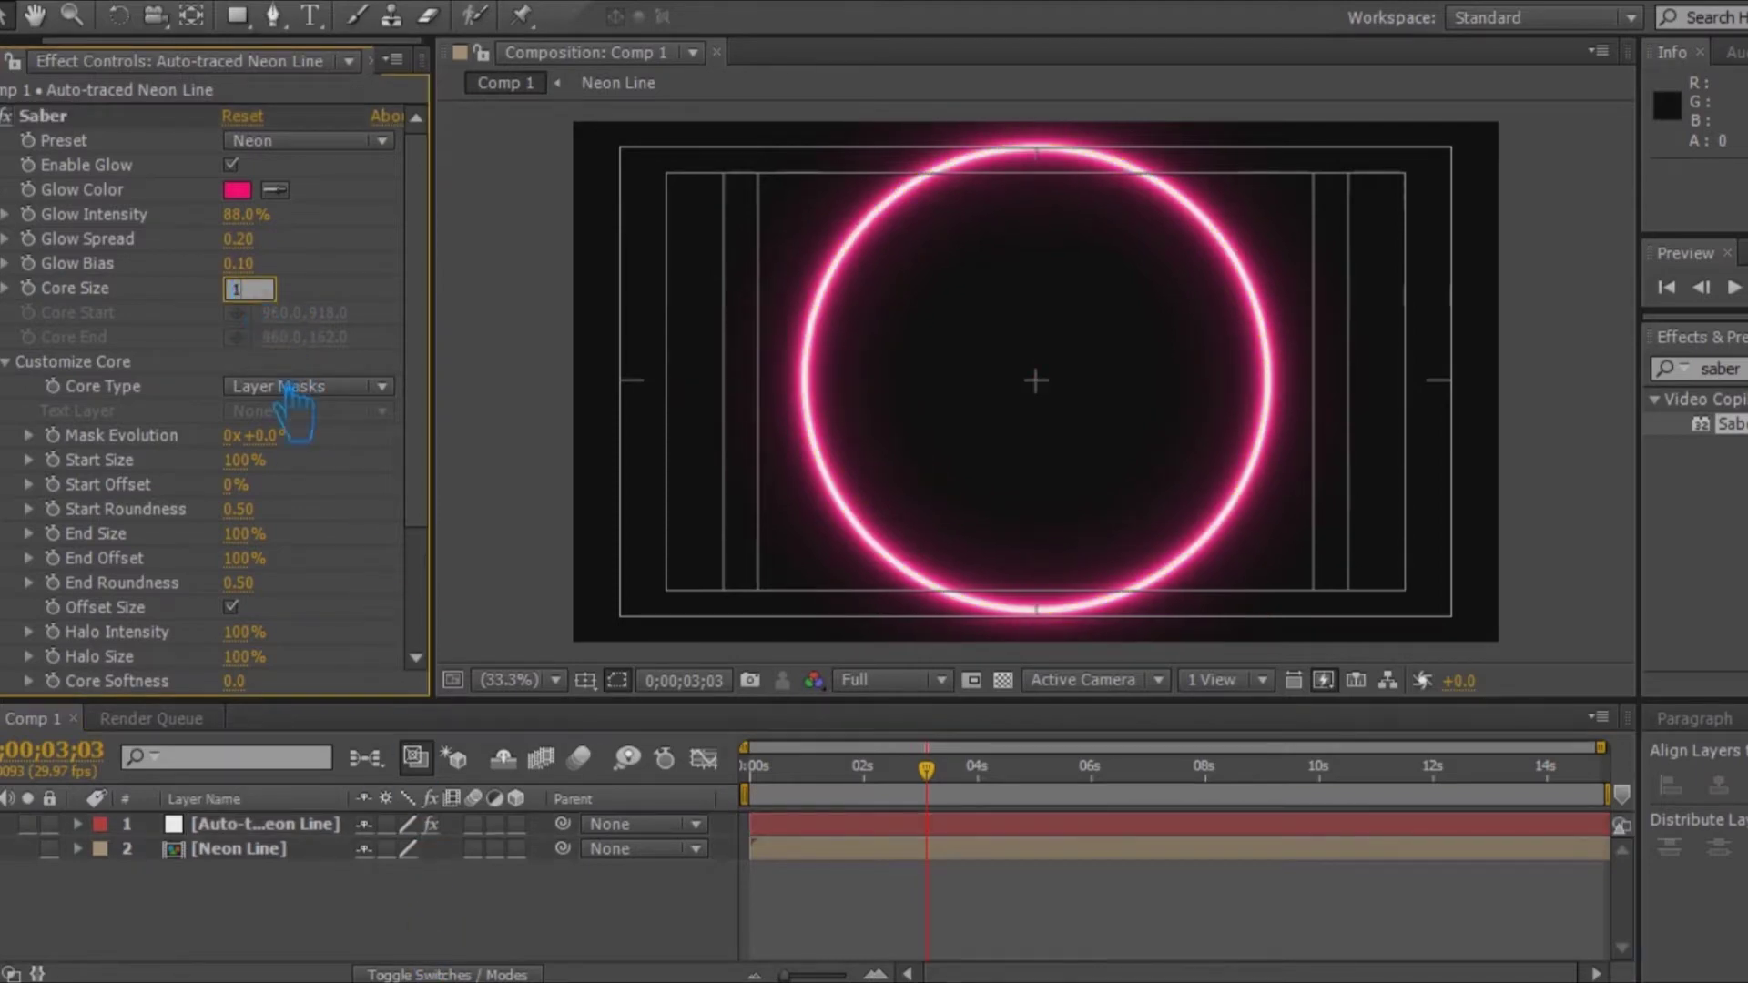
click(310, 892)
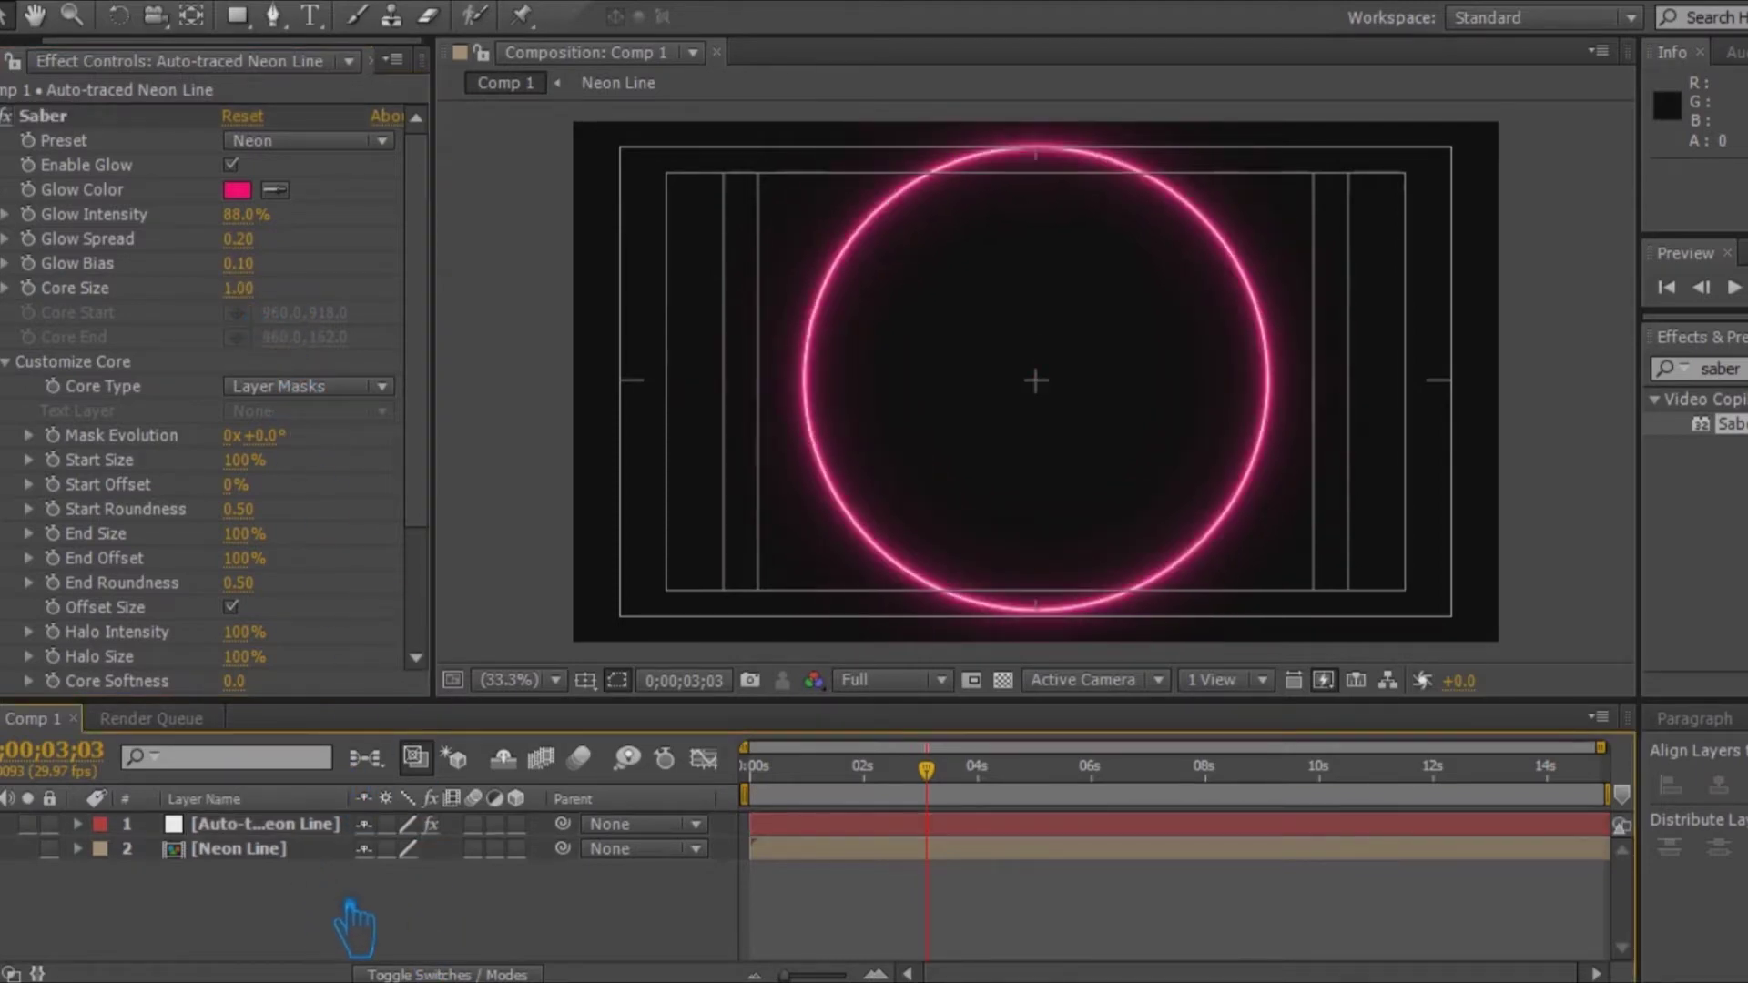
Step: Make the auto-traced ring a 3D layer and duplicate it
click(278, 830)
click(516, 824)
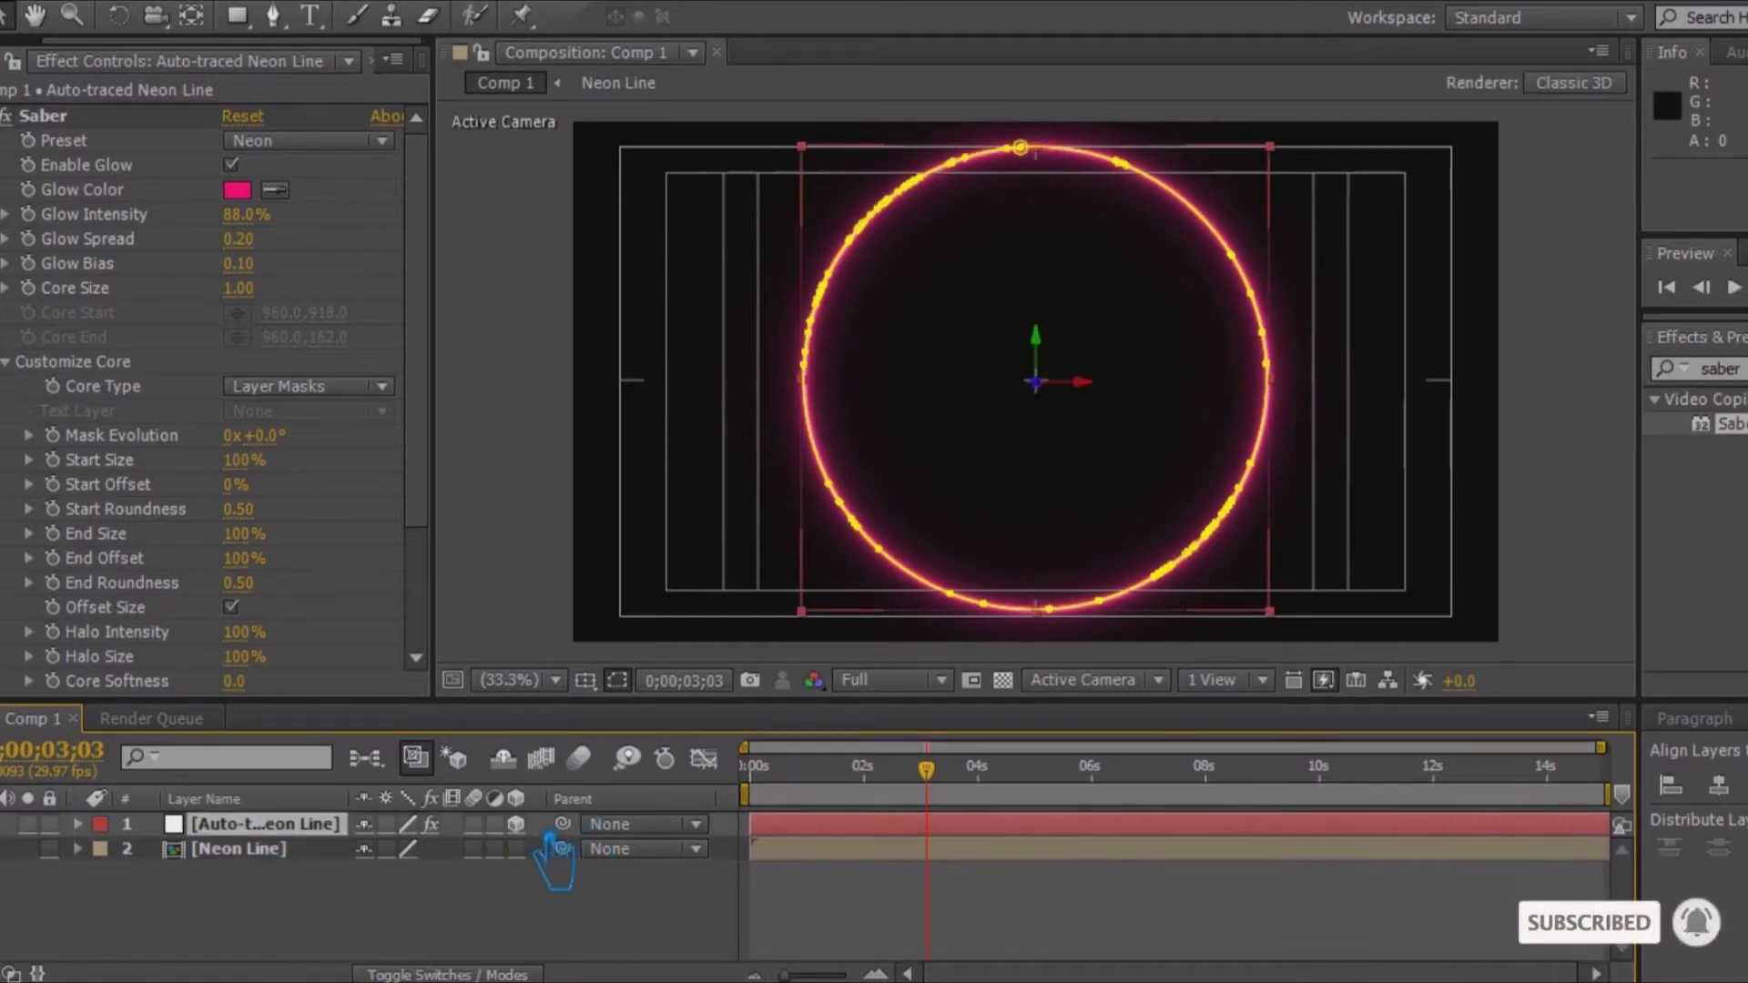
key(ctrl+d)
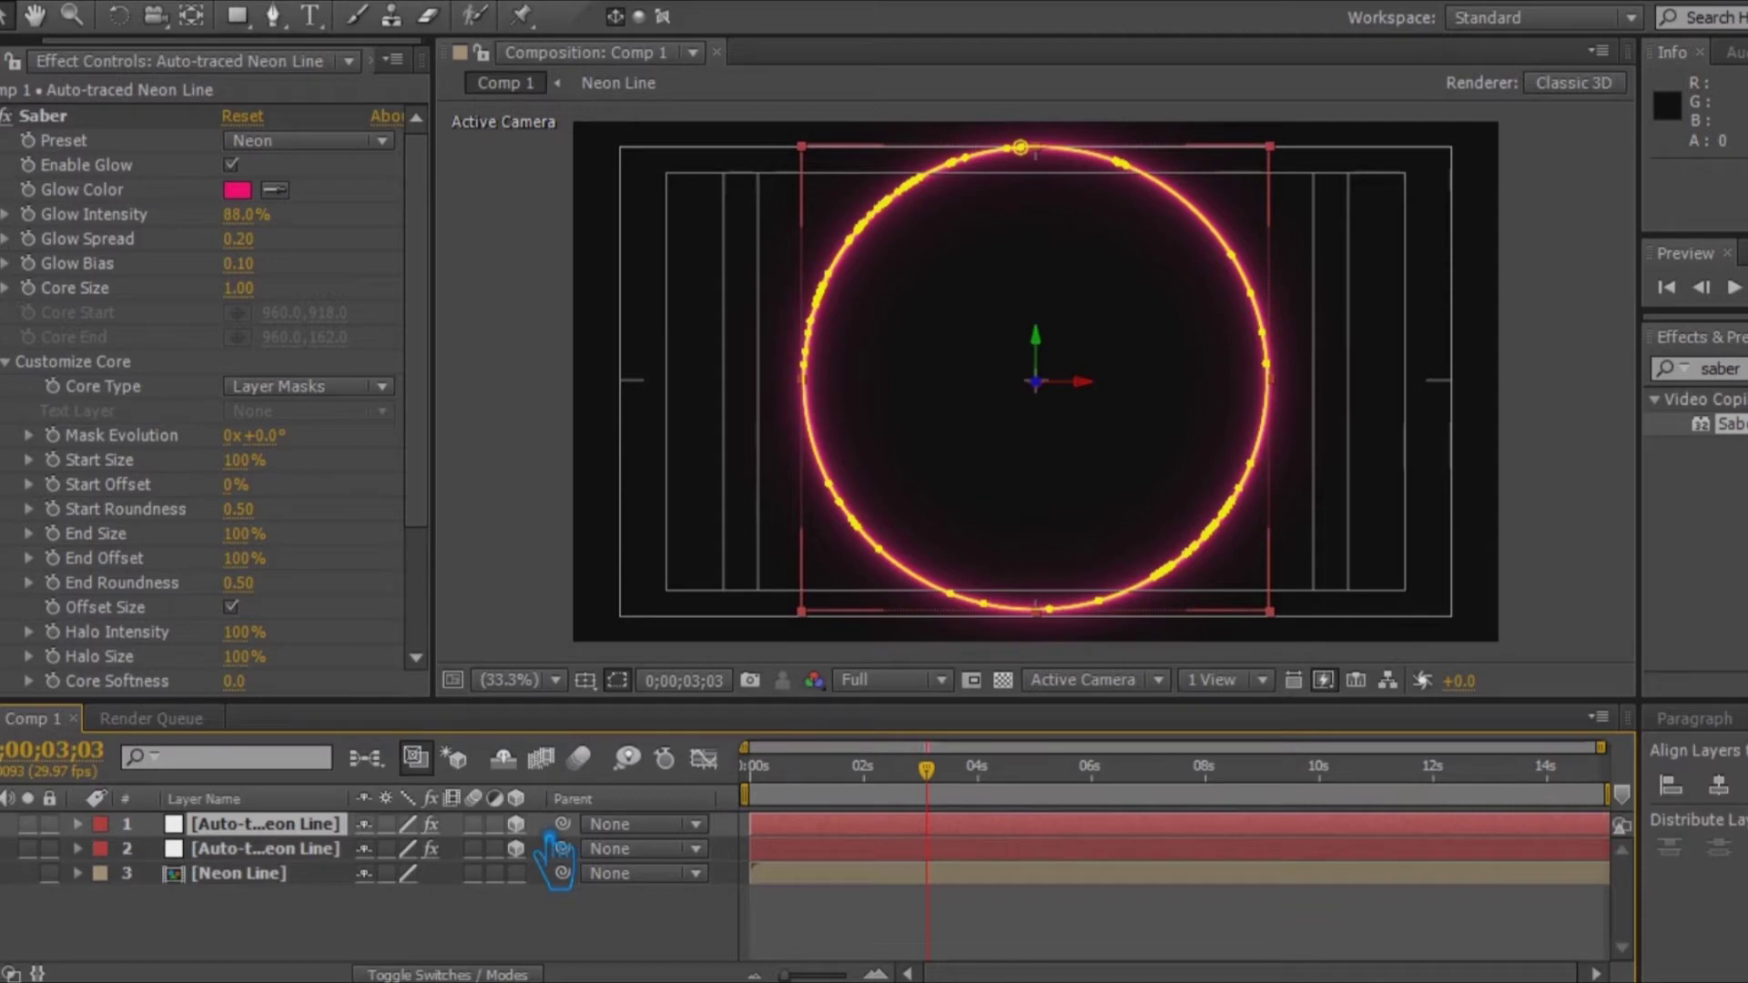
Step: Show the composition in two side-by-side views, with the Top view framing the ring at 25% beside the Active Camera
click(1238, 680)
click(1308, 428)
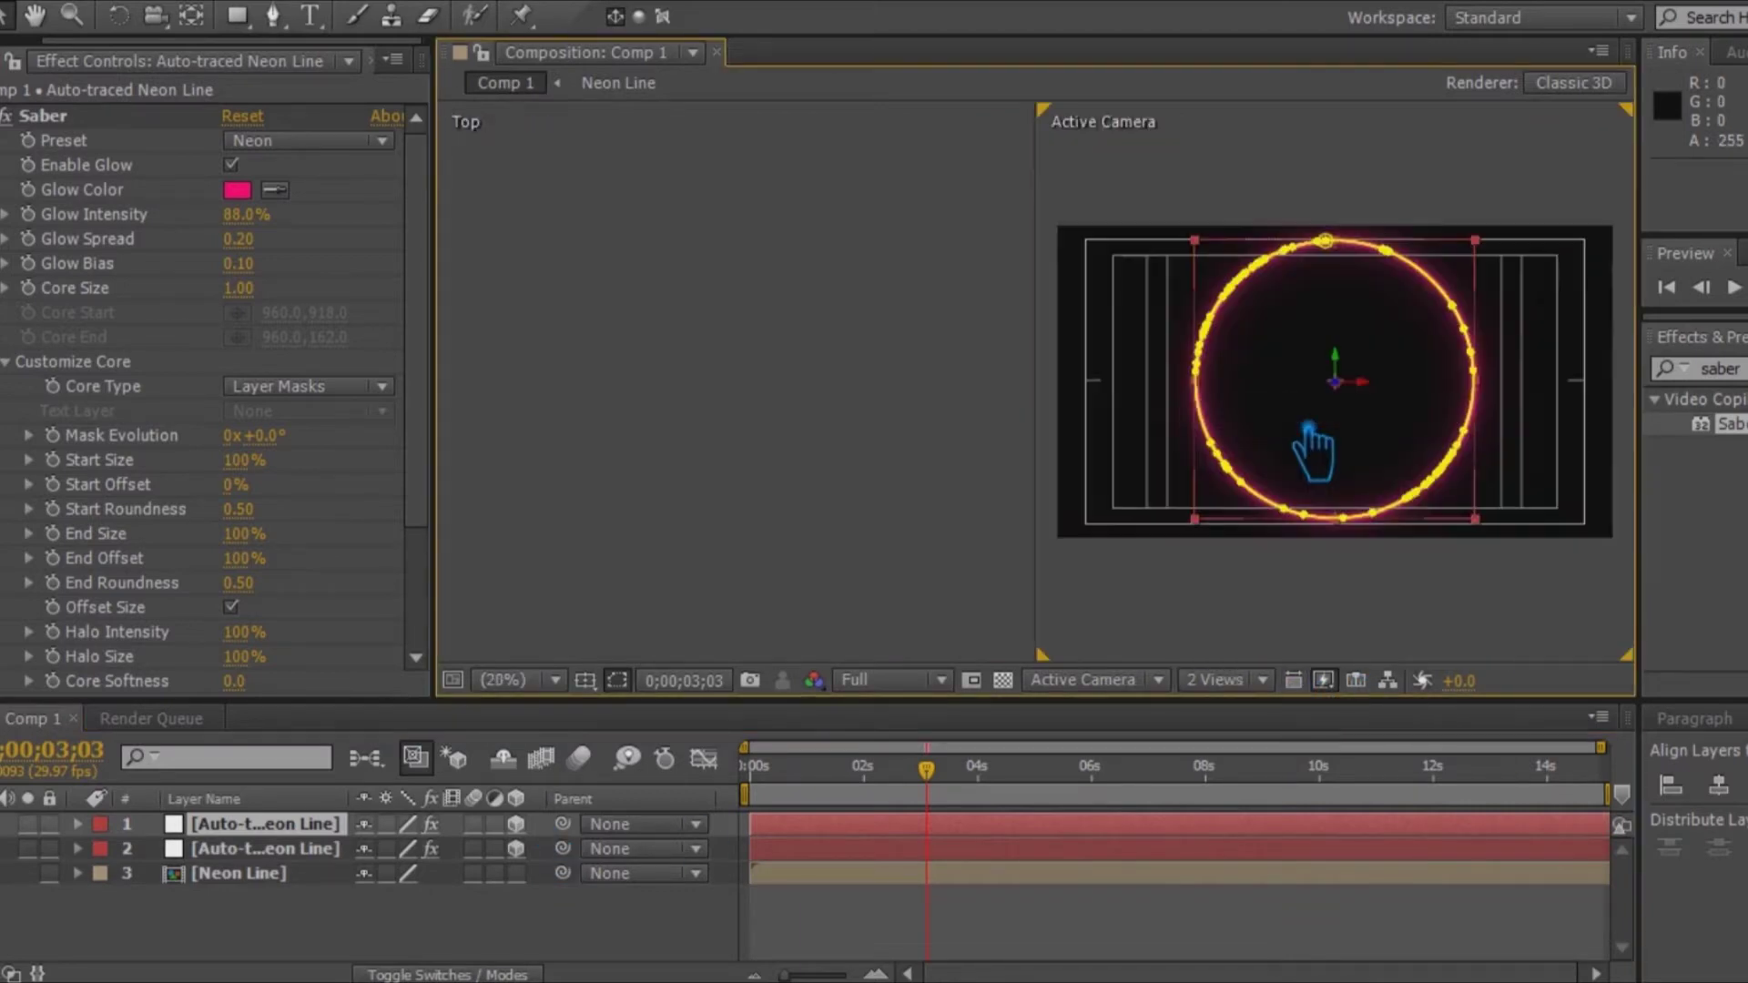
click(1241, 690)
click(1347, 418)
click(897, 448)
key(comma)
drag(901, 473, 945, 369)
key(period)
key(period)
drag(1005, 445, 1022, 234)
Step: Move the duplicate ring back in depth in the Top view, and place a second duplicate behind it at the same spacing
click(288, 825)
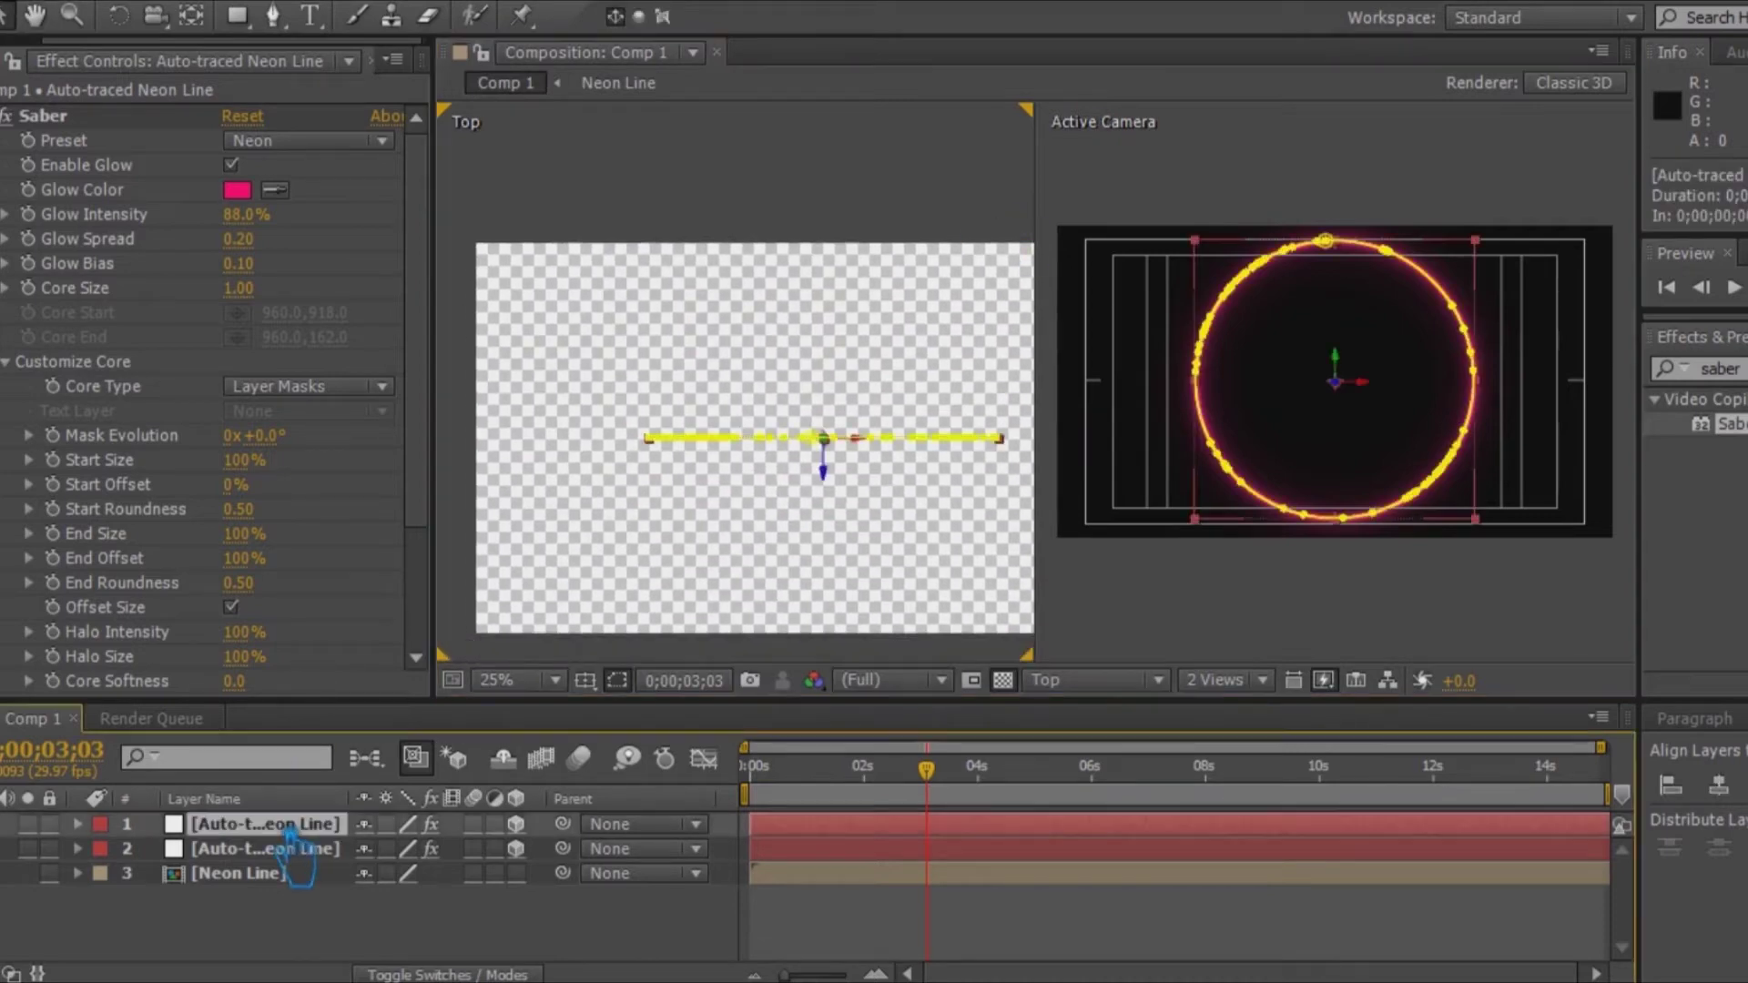
drag(855, 428, 890, 369)
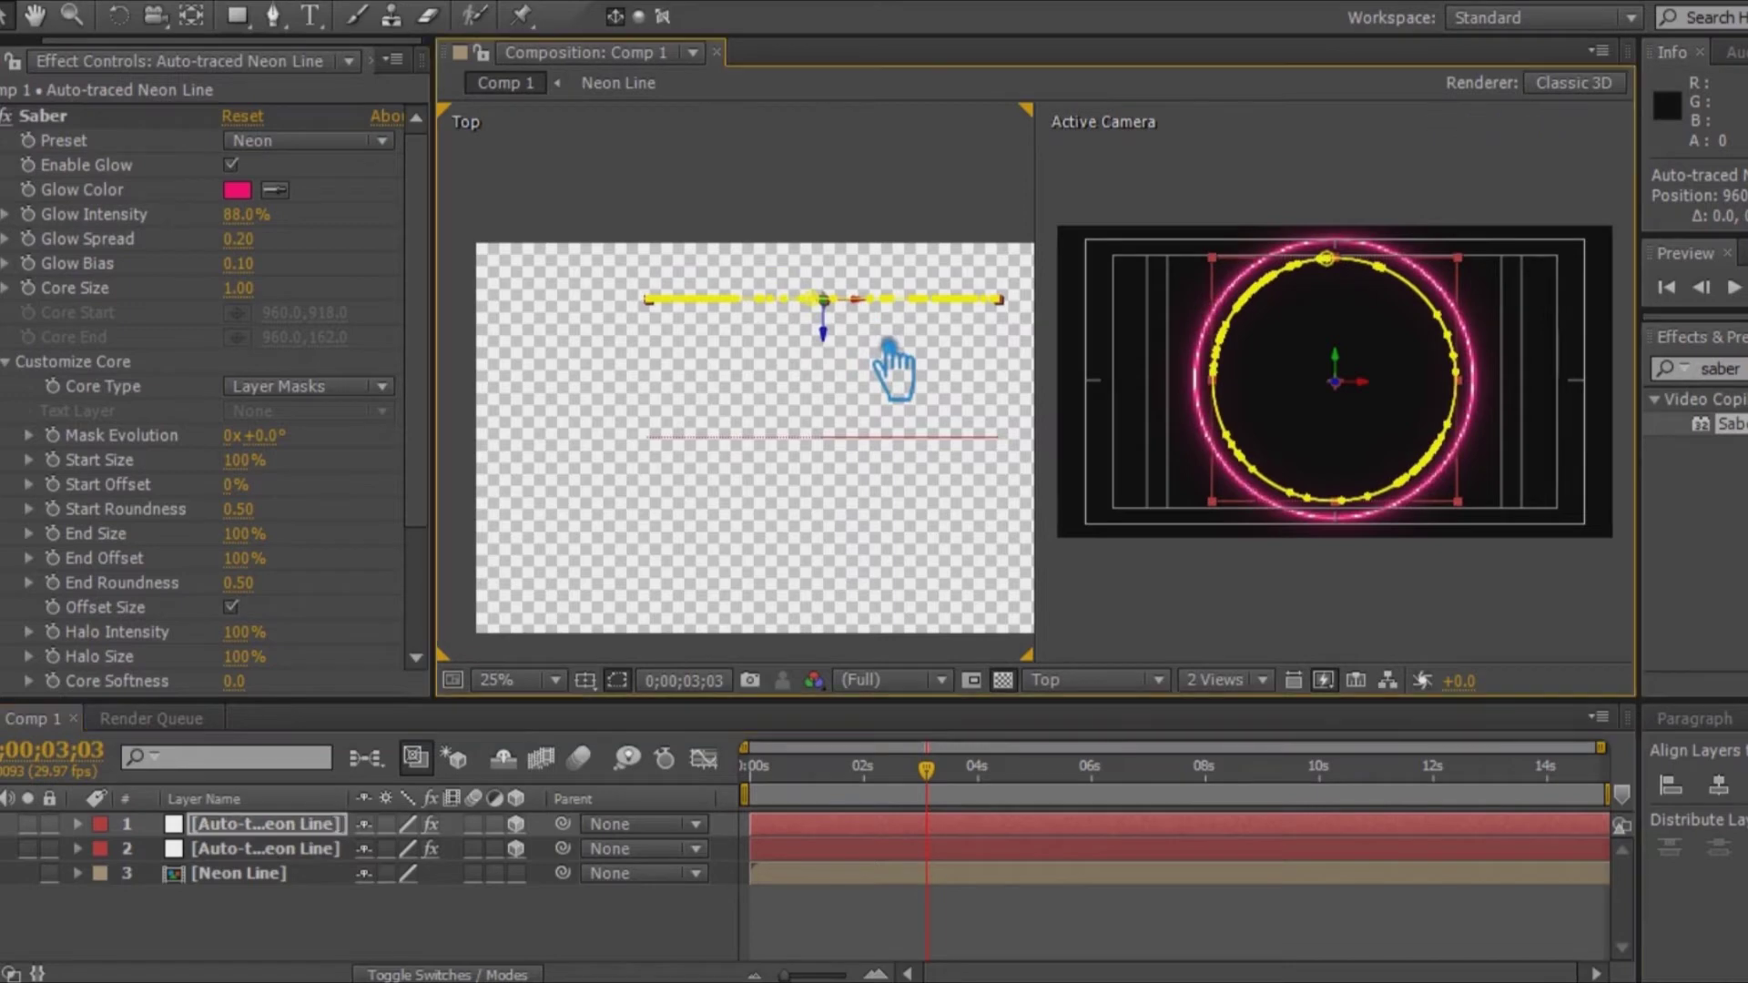
key(ctrl+d)
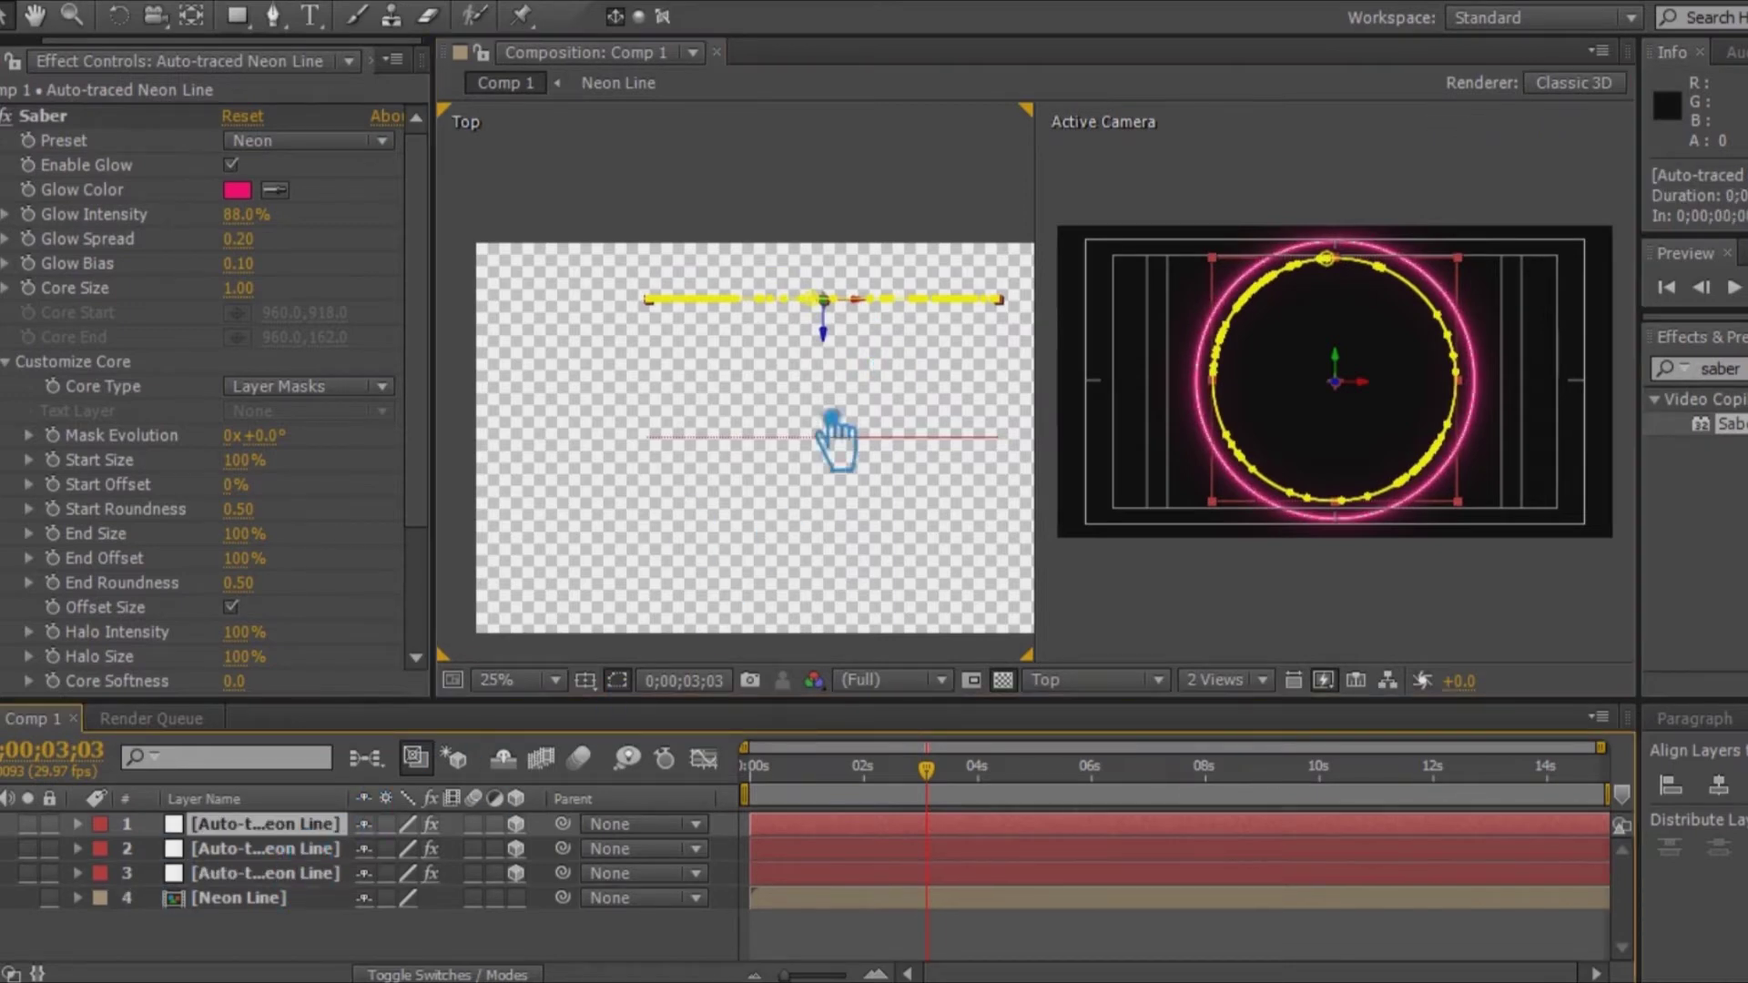
drag(838, 364, 851, 227)
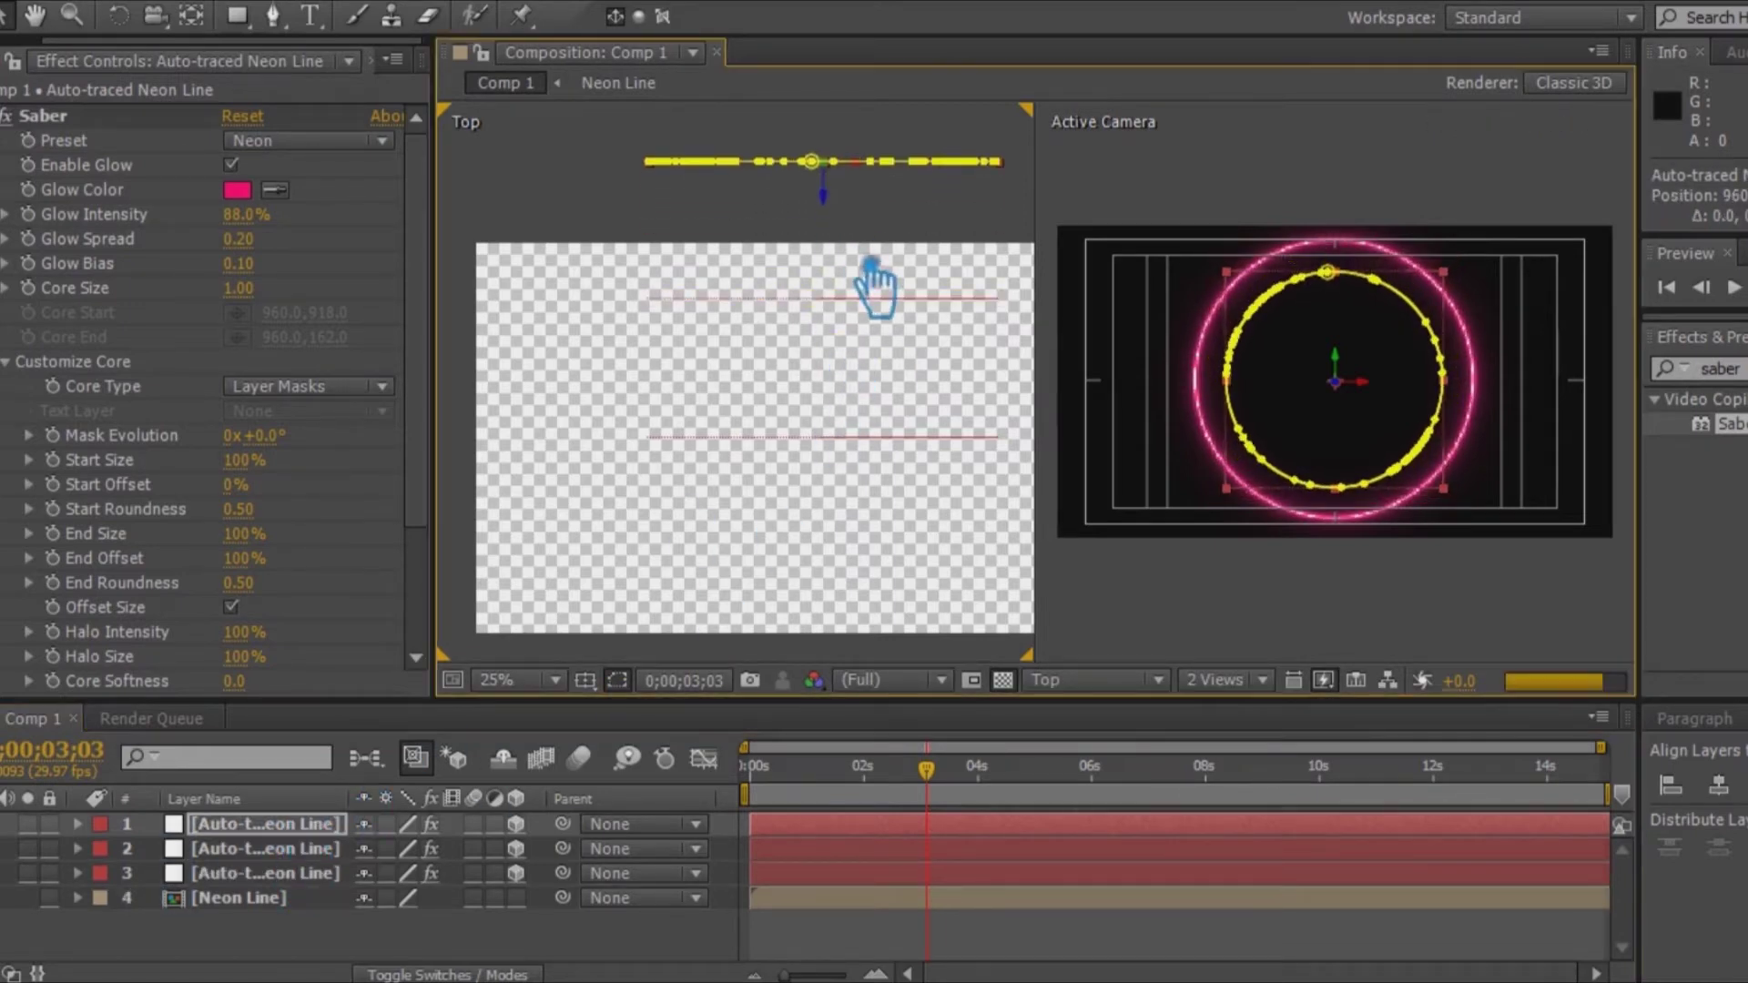
Step: Keep duplicating the farthest ring, moving each copy farther back in depth at even spacing to extend the tunnel
drag(850, 379, 831, 577)
key(ctrl+d)
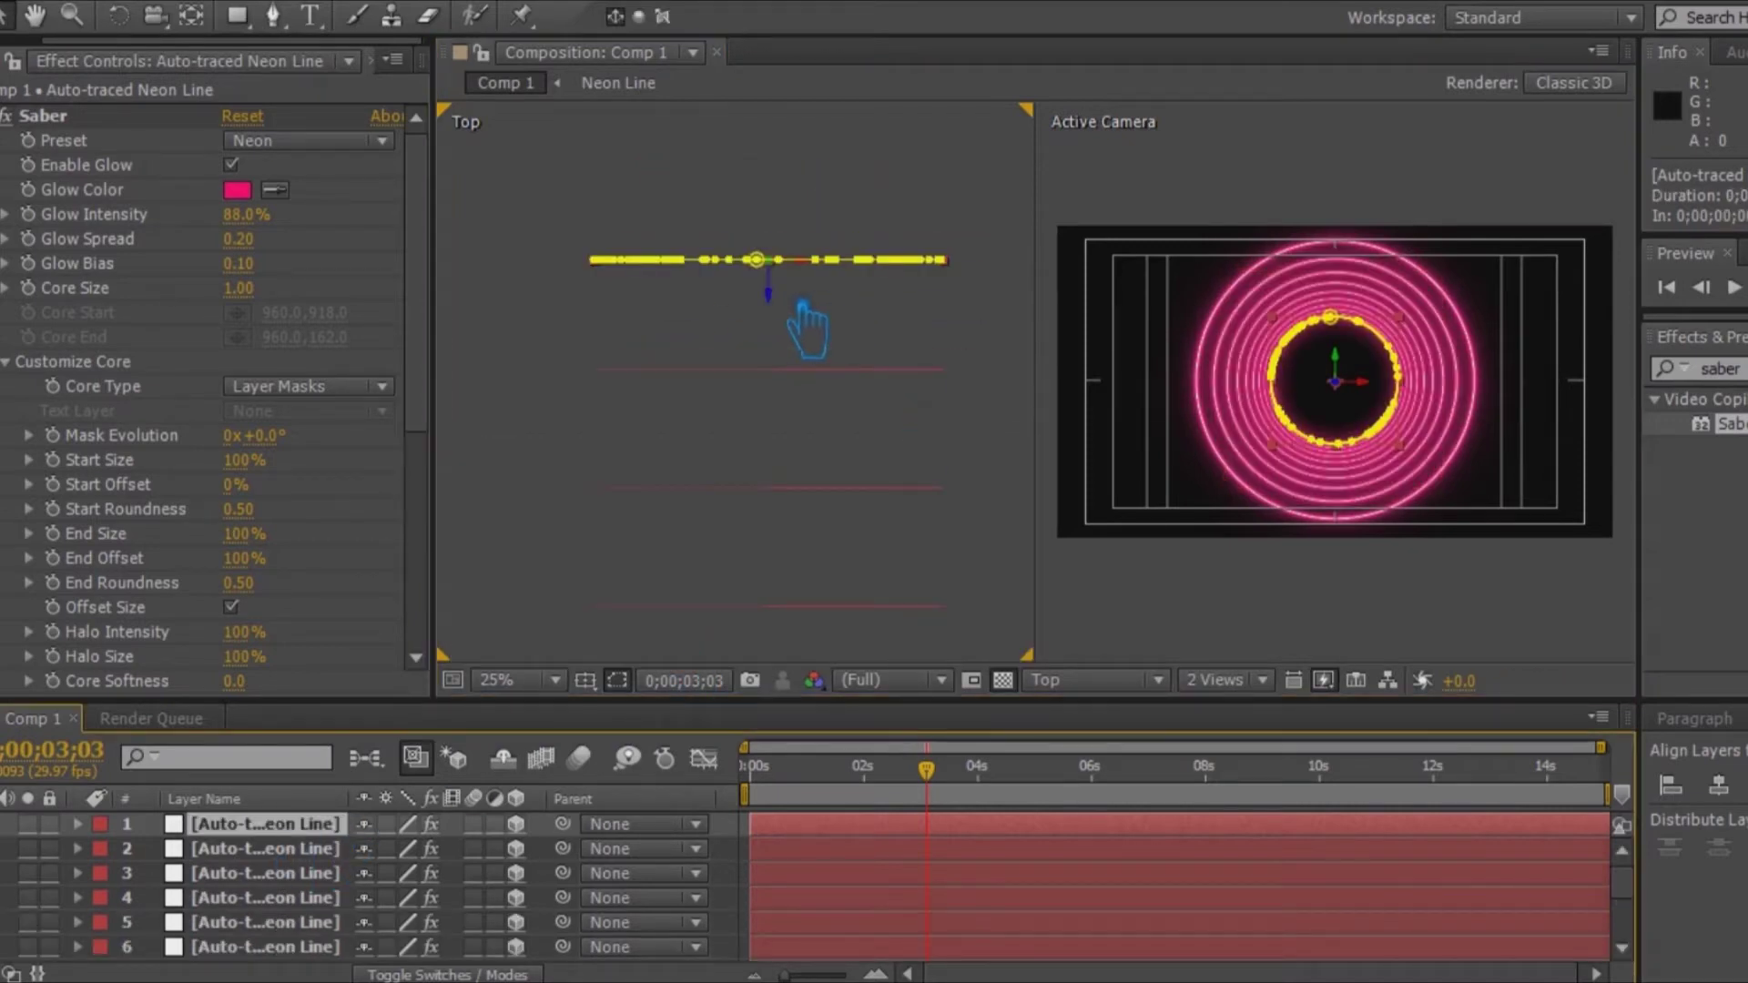
drag(794, 309, 828, 530)
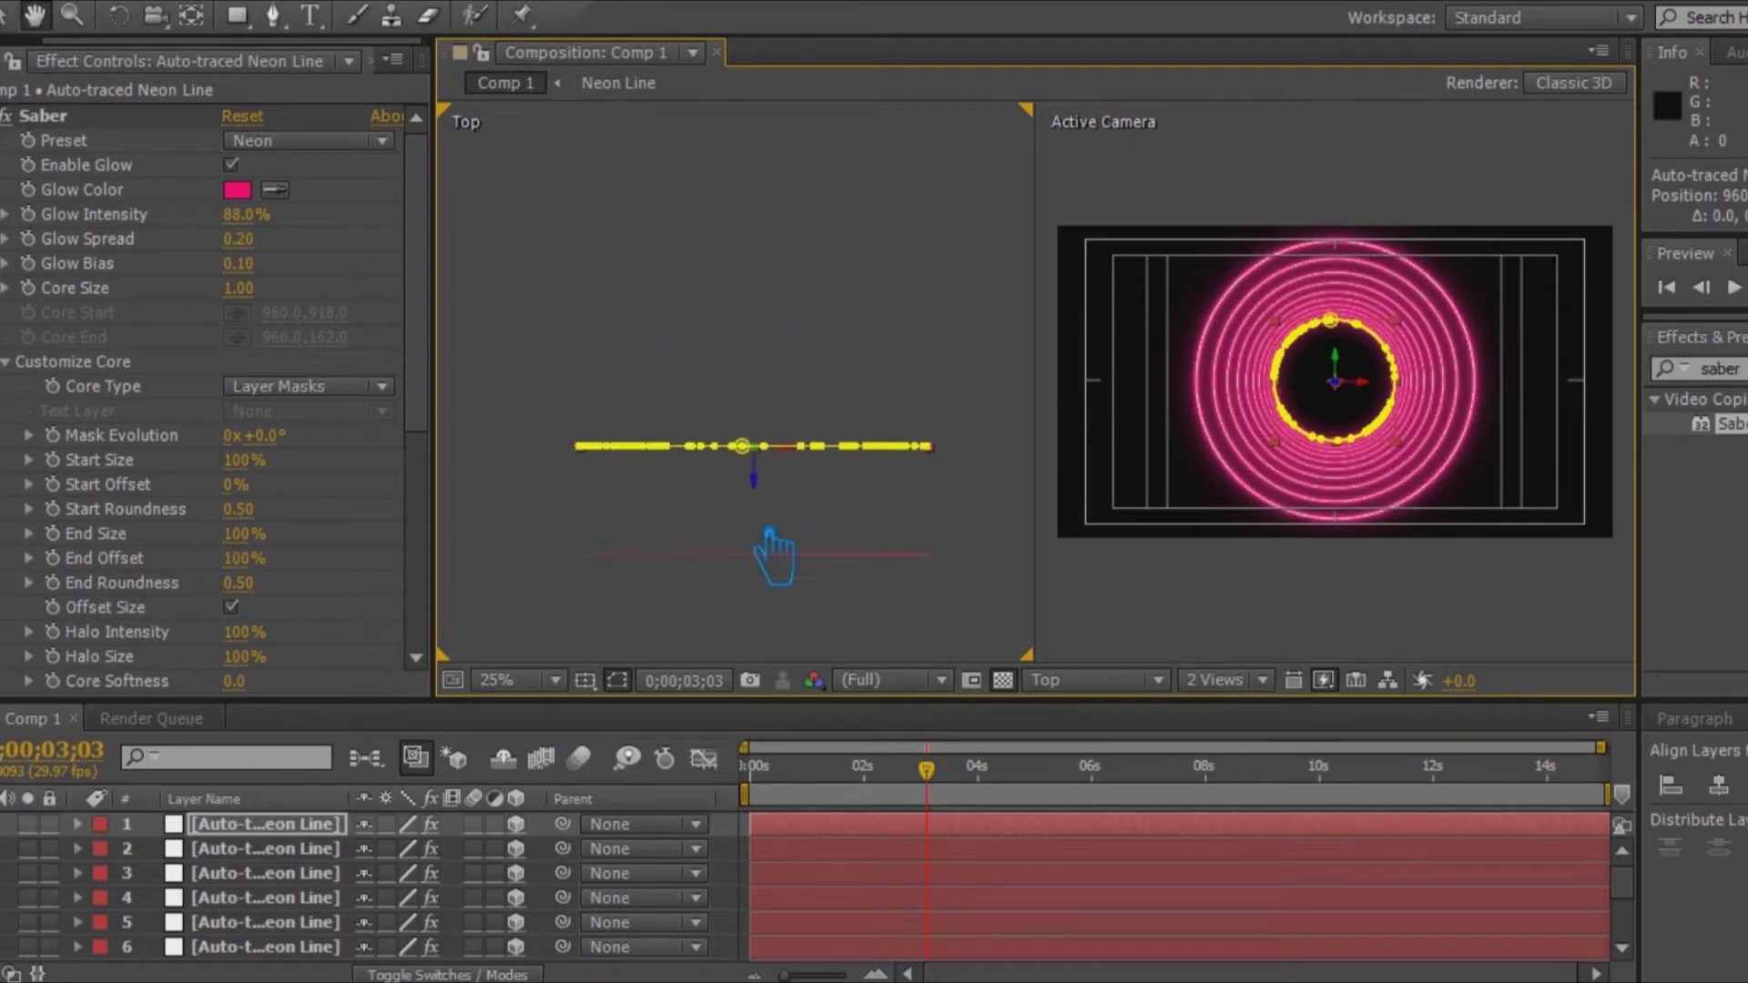
click(282, 830)
drag(788, 523, 819, 390)
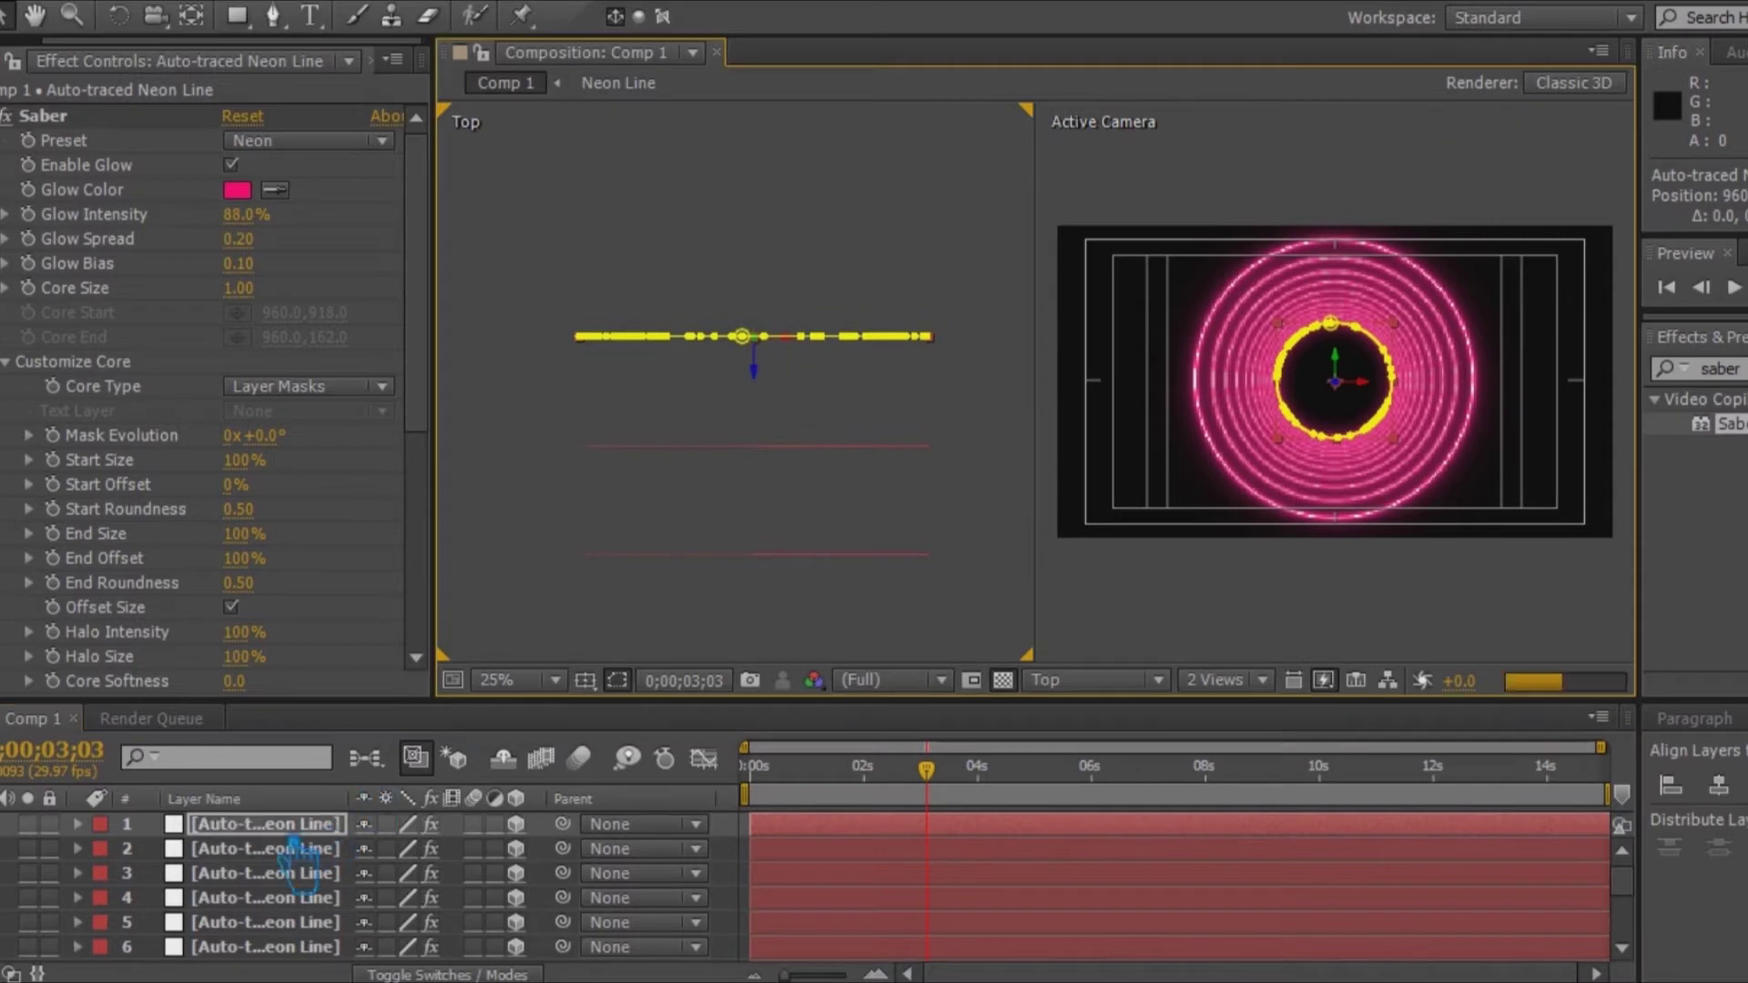
Step: Duplicate the farthest ring once more and move the copy back behind it at a matching distance
click(797, 323)
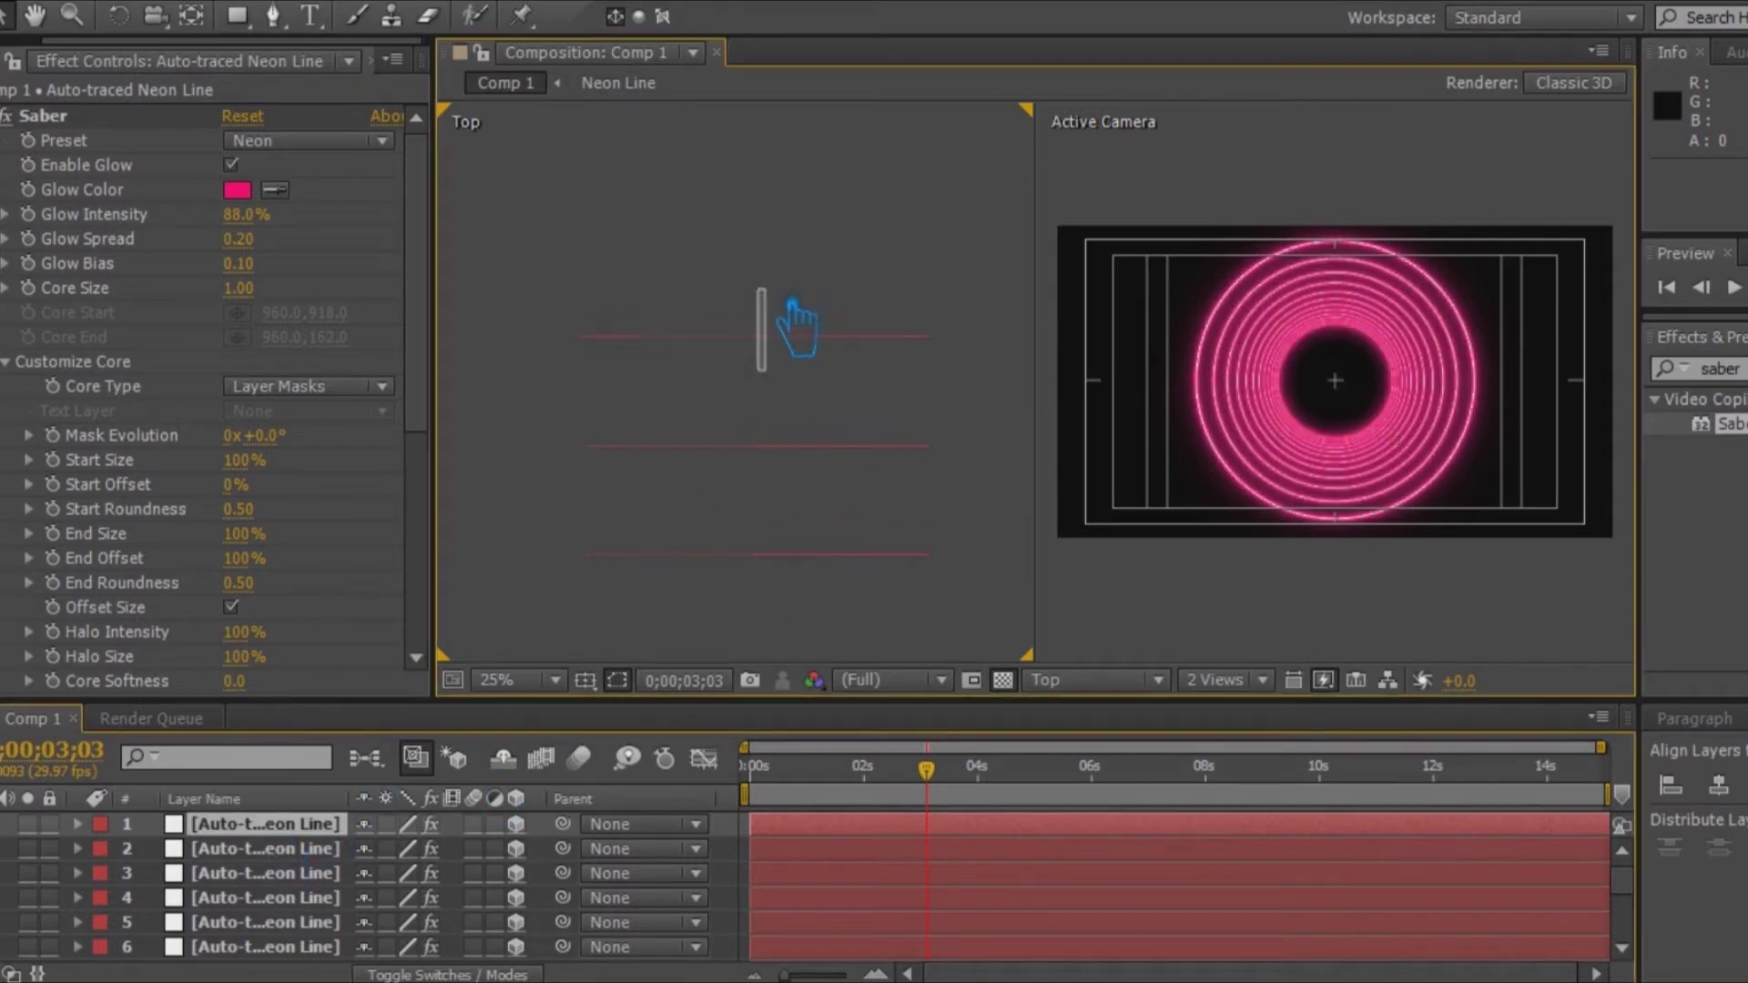
click(259, 827)
click(784, 386)
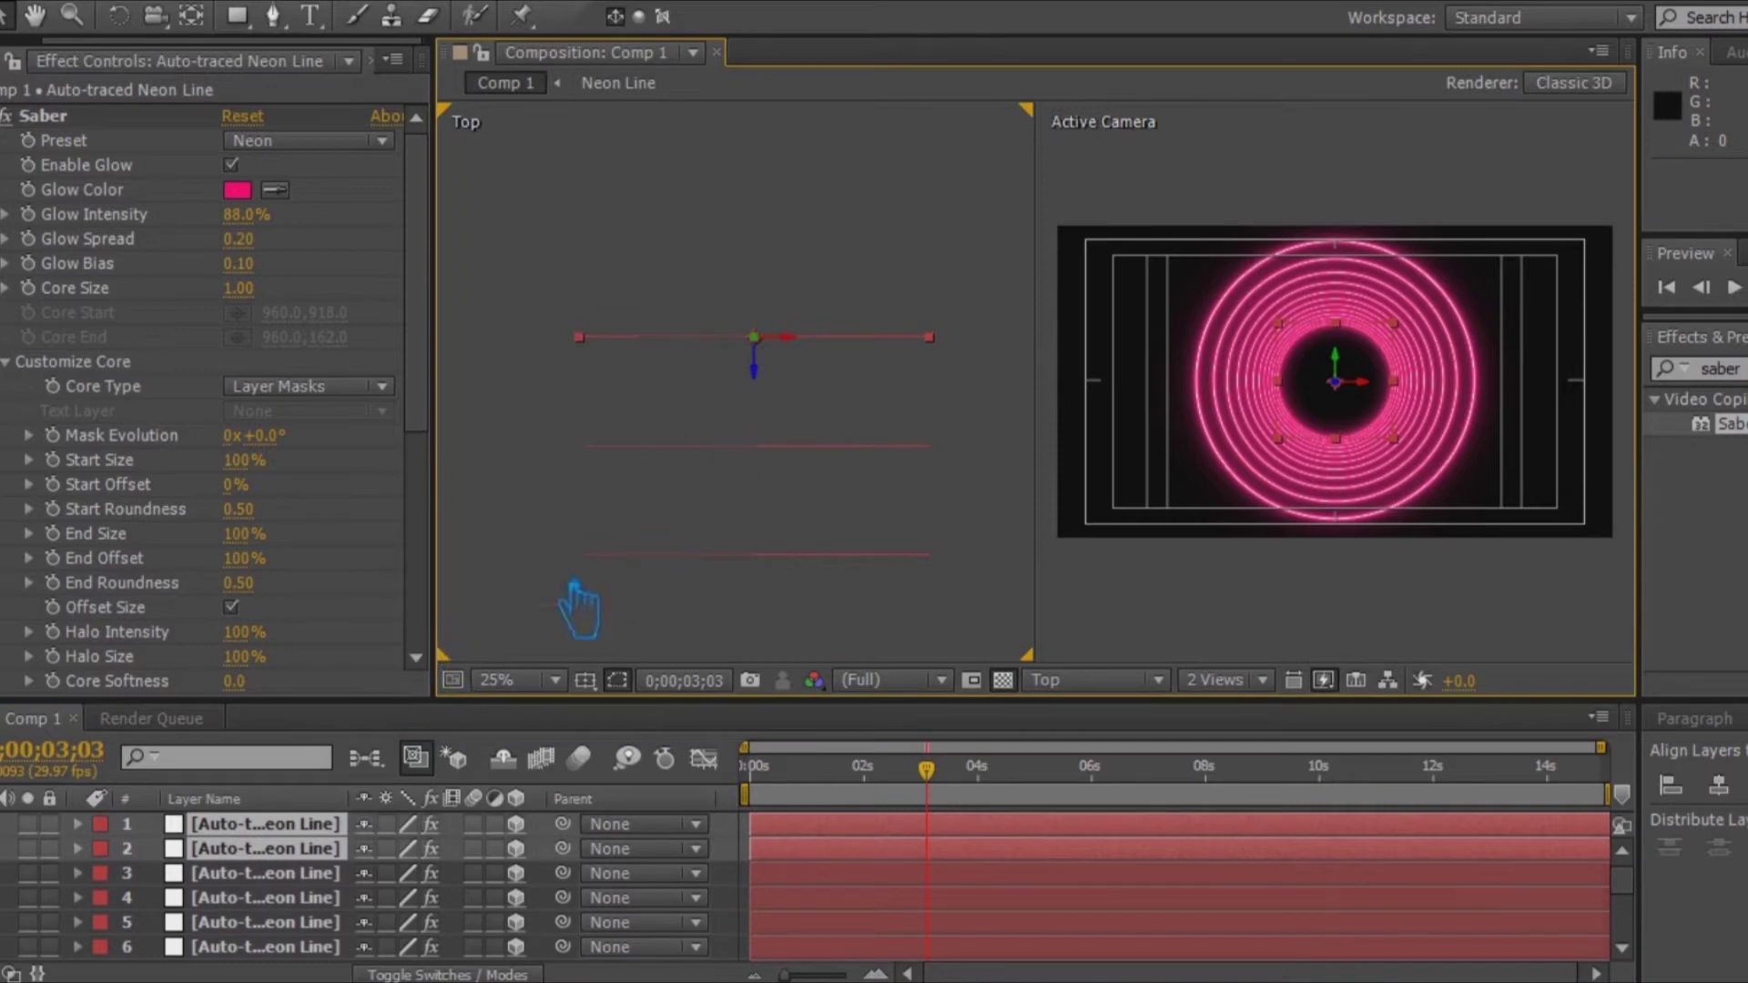
click(253, 873)
click(268, 828)
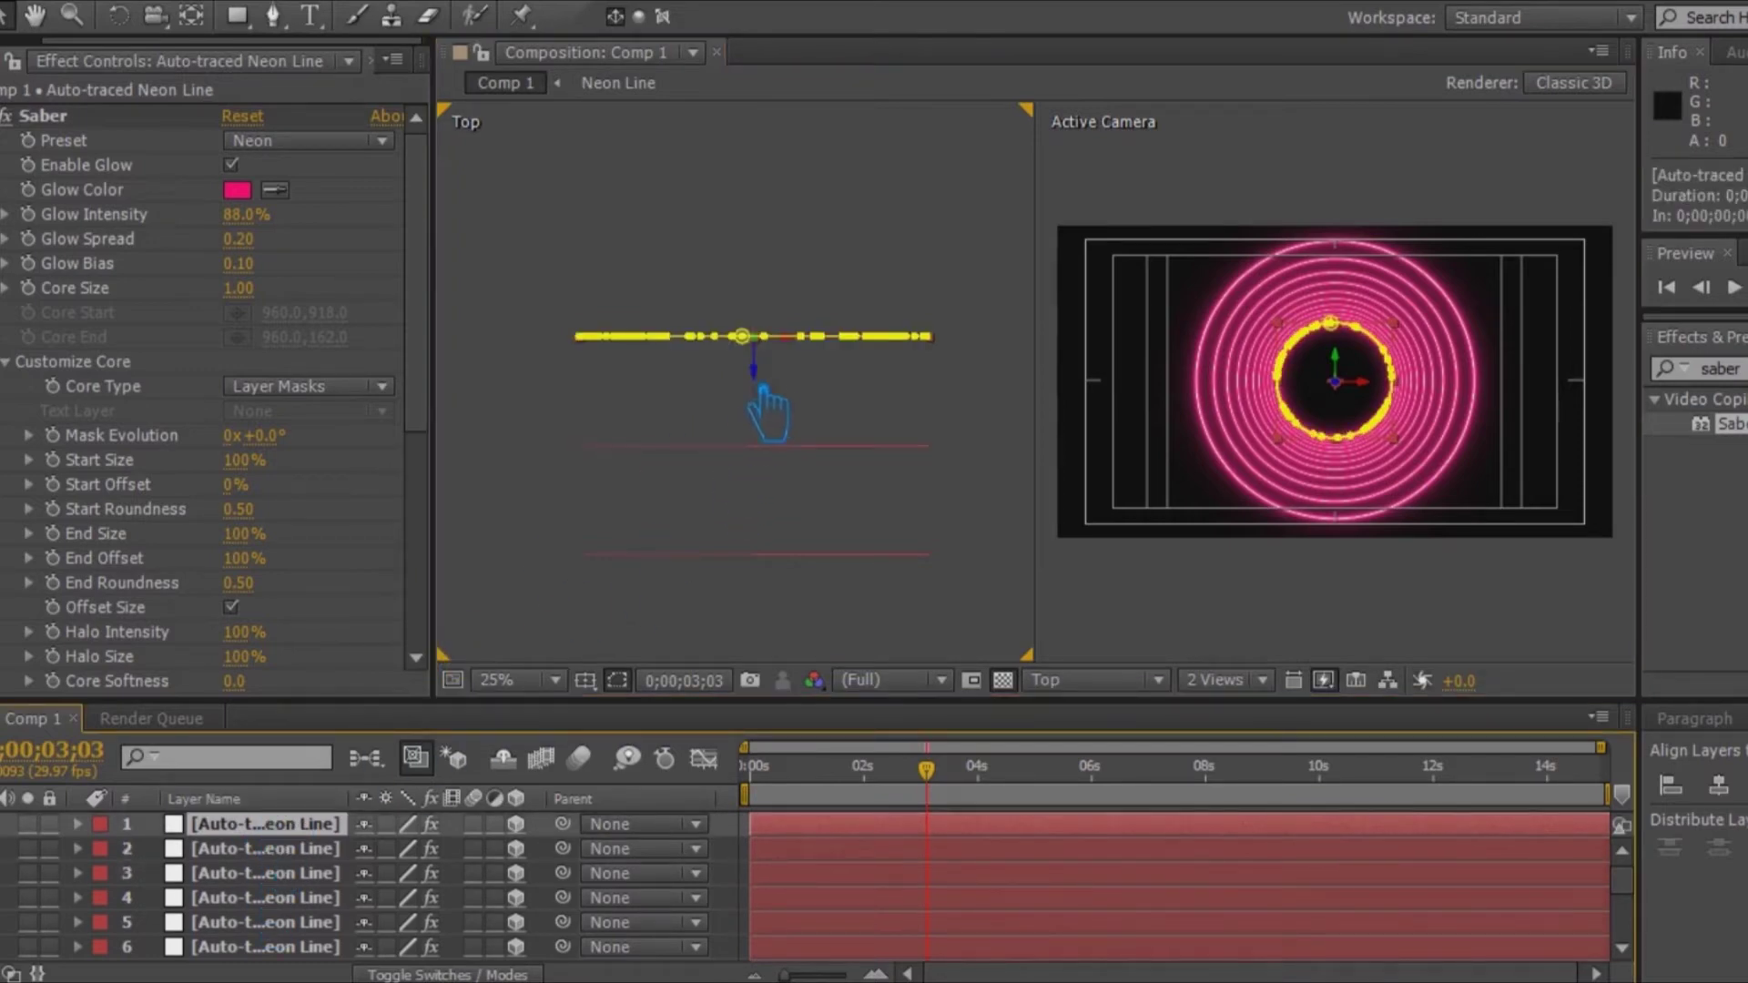
drag(781, 391, 760, 283)
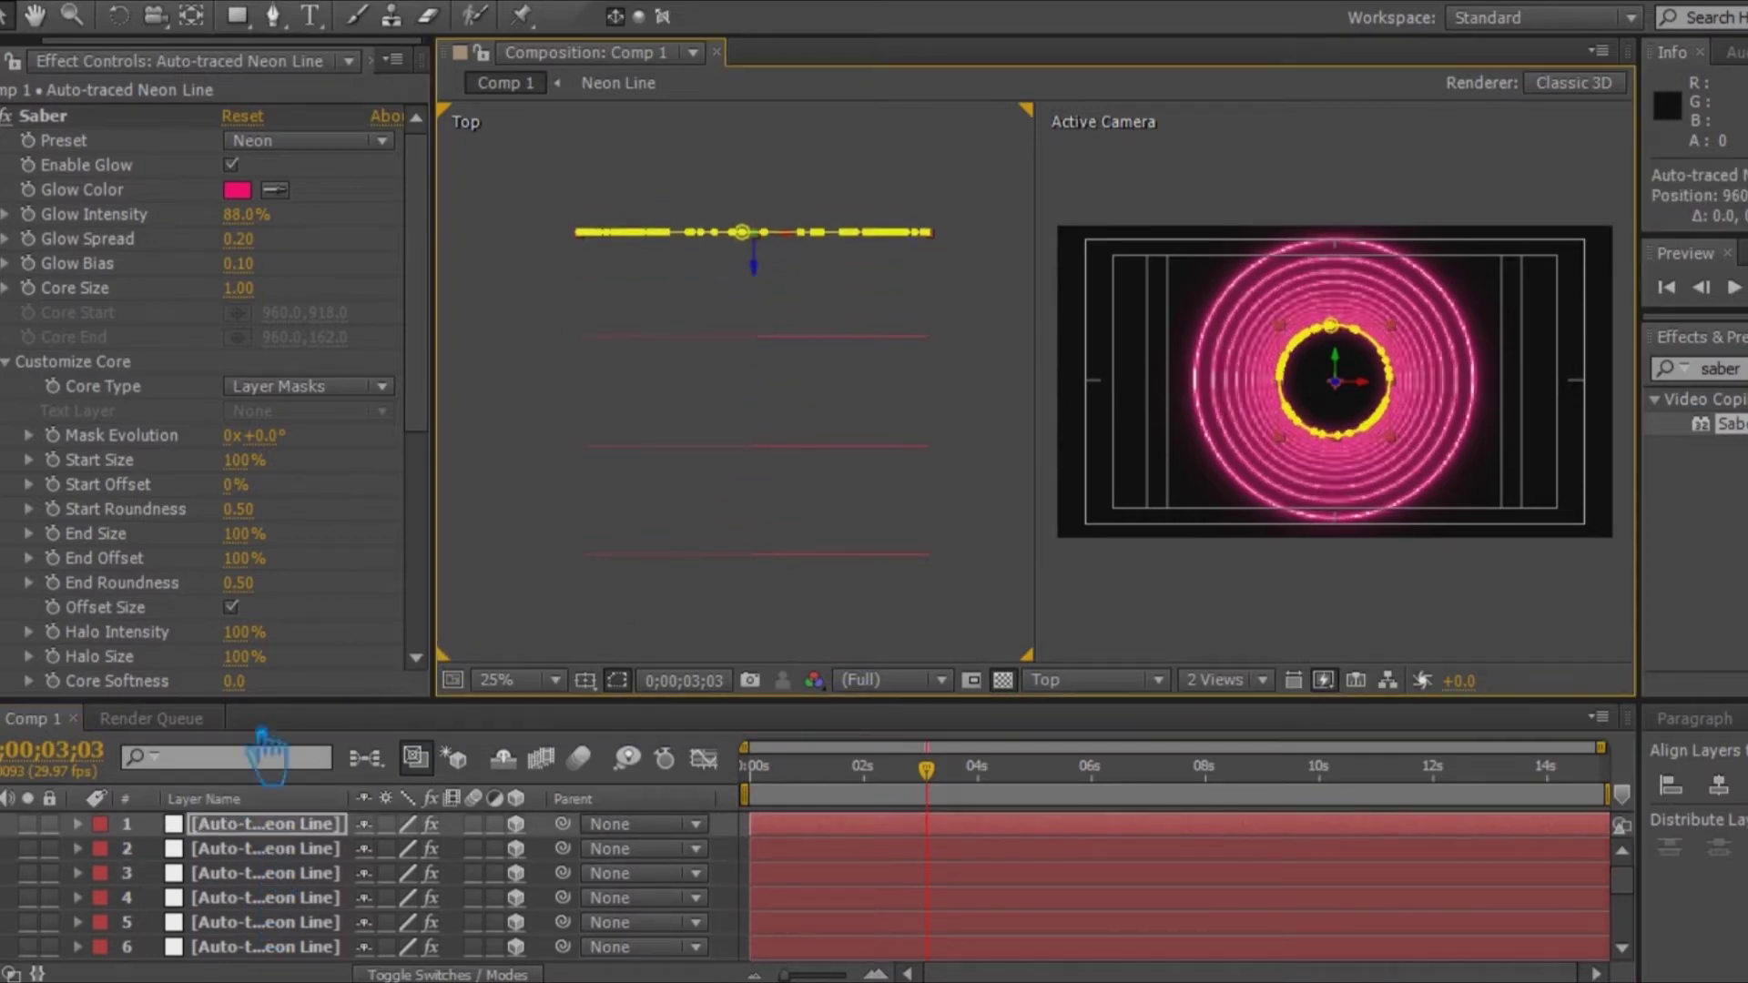
Step: Duplicate the farthest ring layer and move the copy back in depth in the Top view, matching the existing spacing
click(269, 851)
click(273, 876)
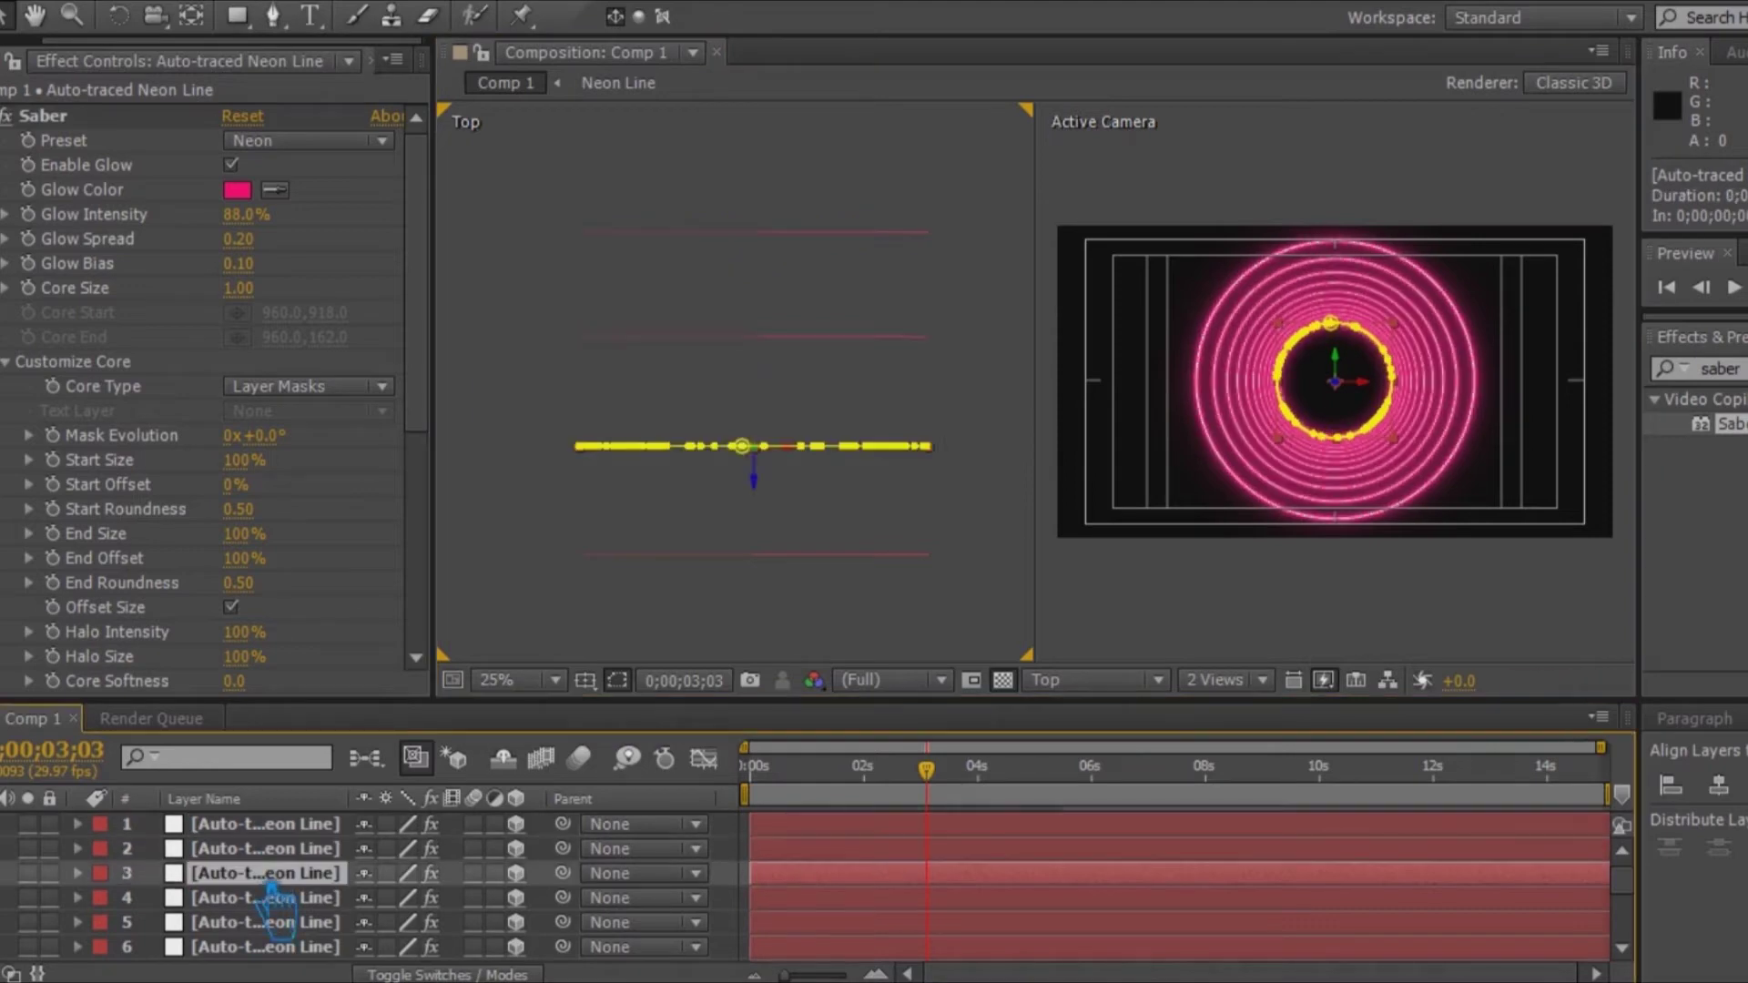
click(297, 828)
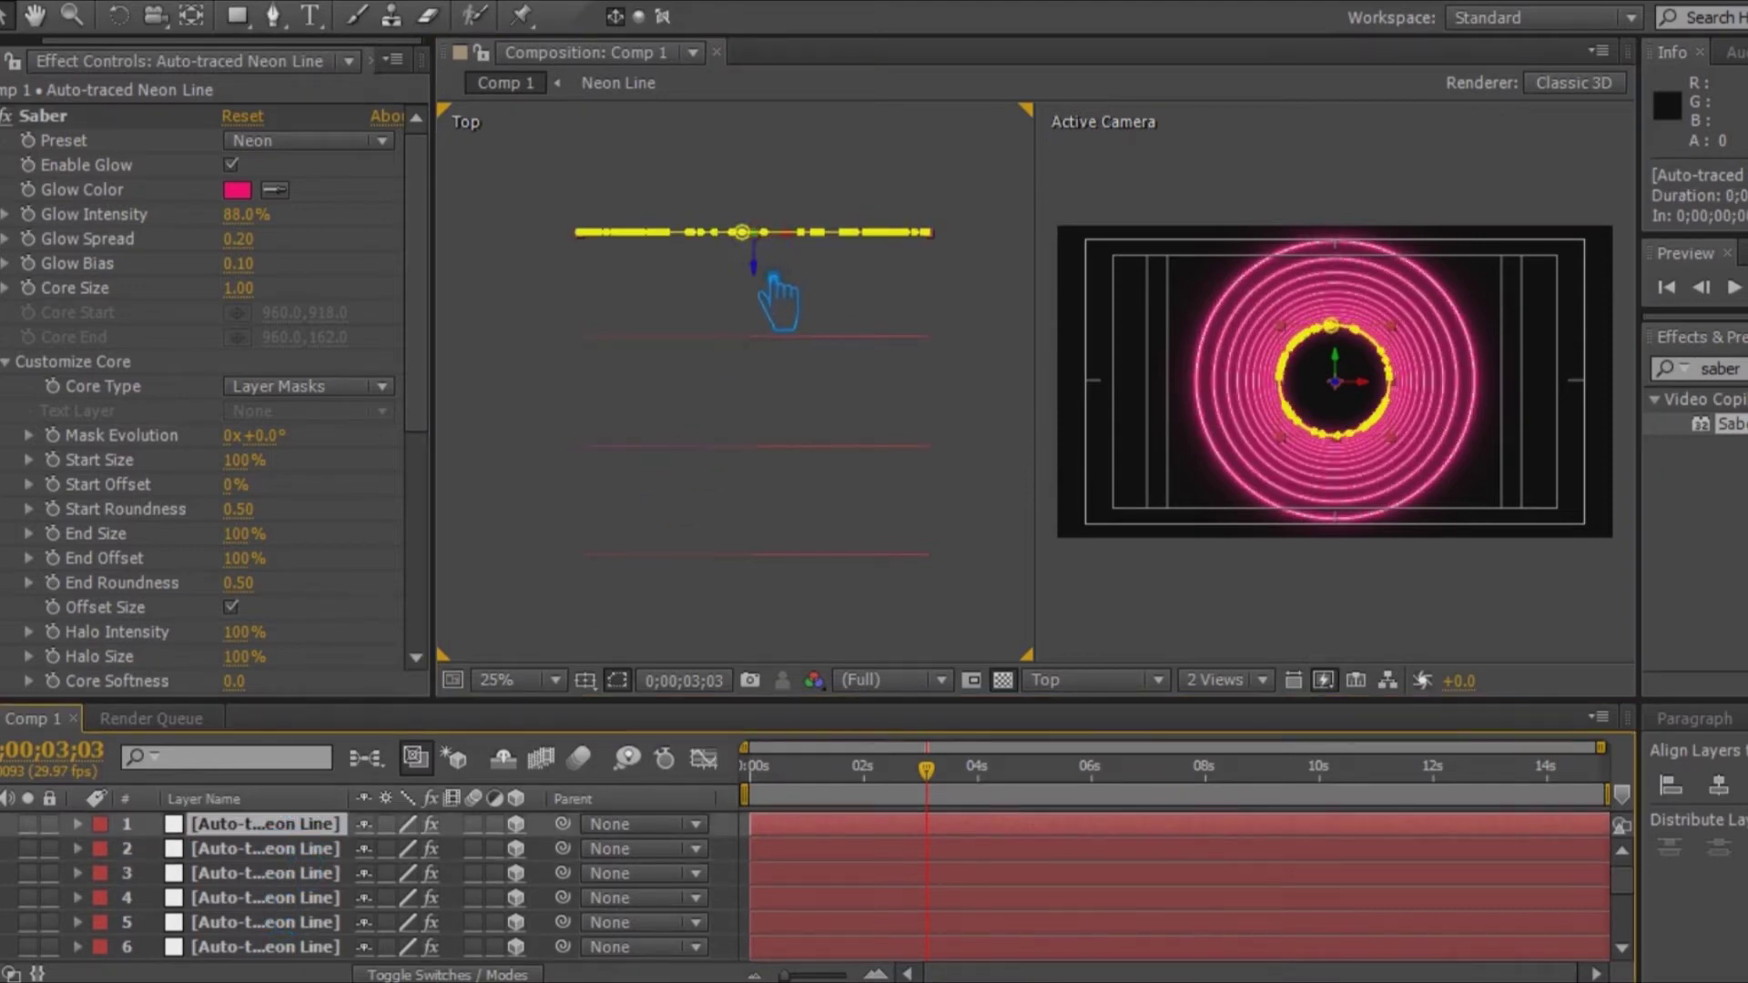
scroll(777, 300, up, 2)
scroll(777, 314, down, 2)
drag(838, 265, 799, 386)
Step: Add three more copies of the farthest ring, moving each one back in depth at an even distance
click(274, 833)
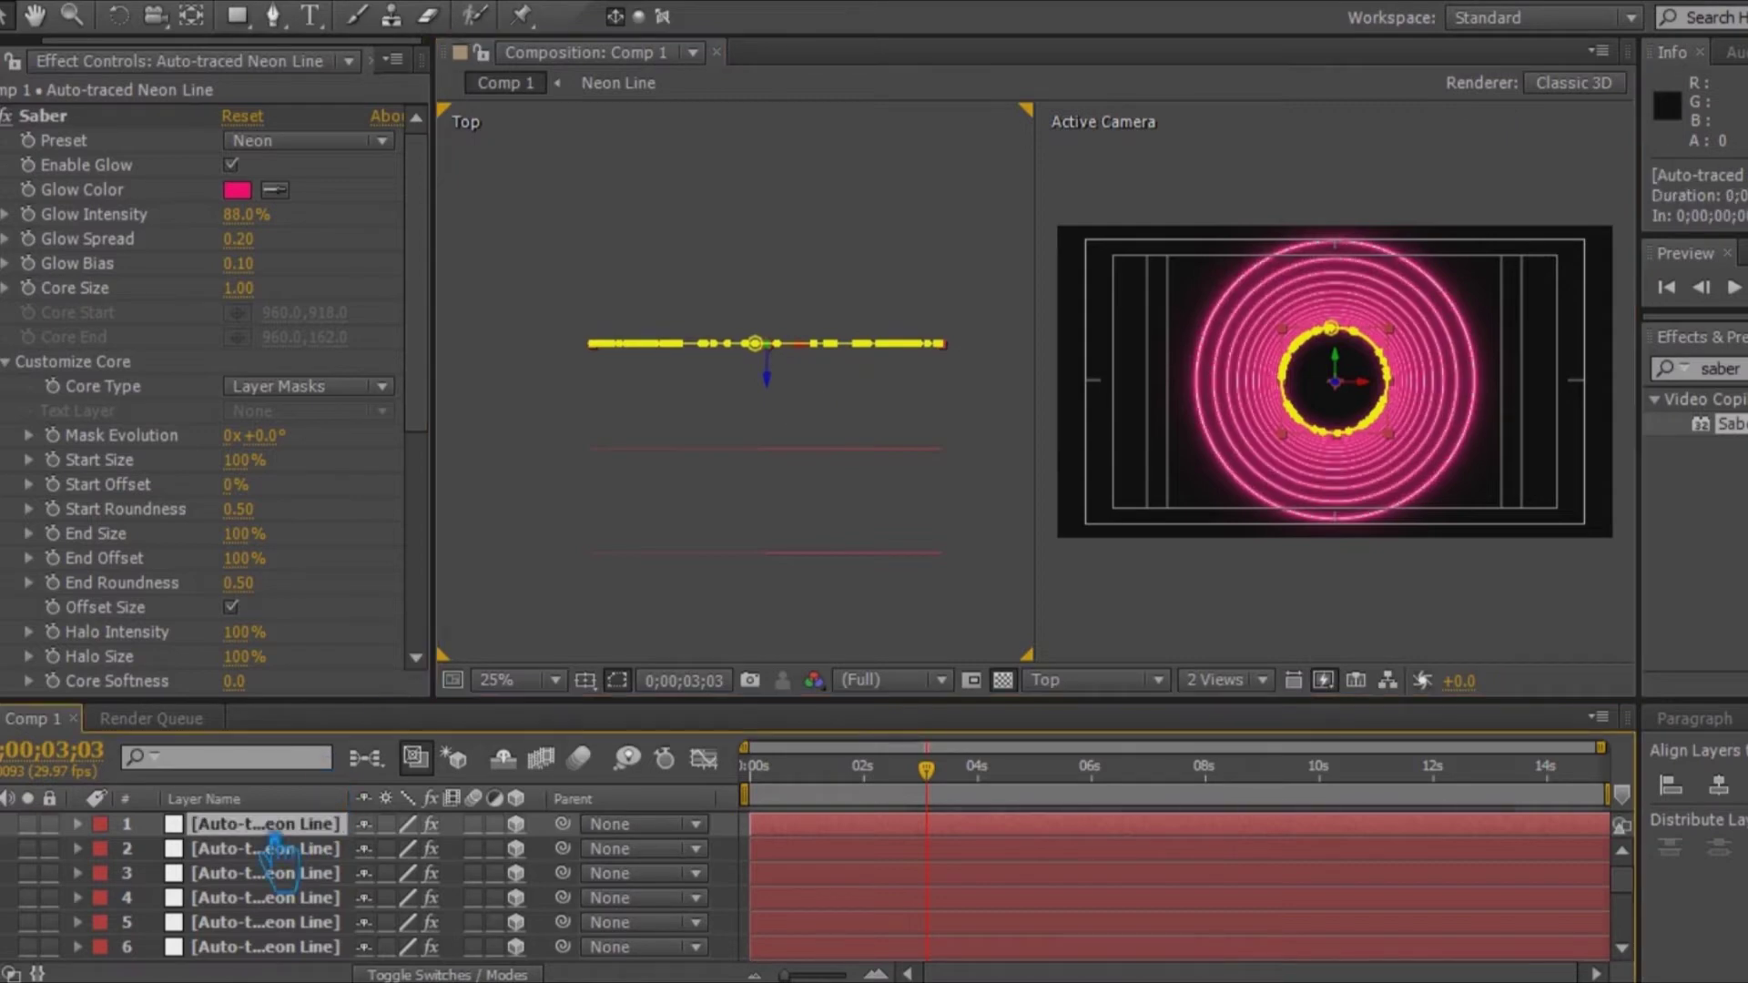
drag(792, 401, 883, 526)
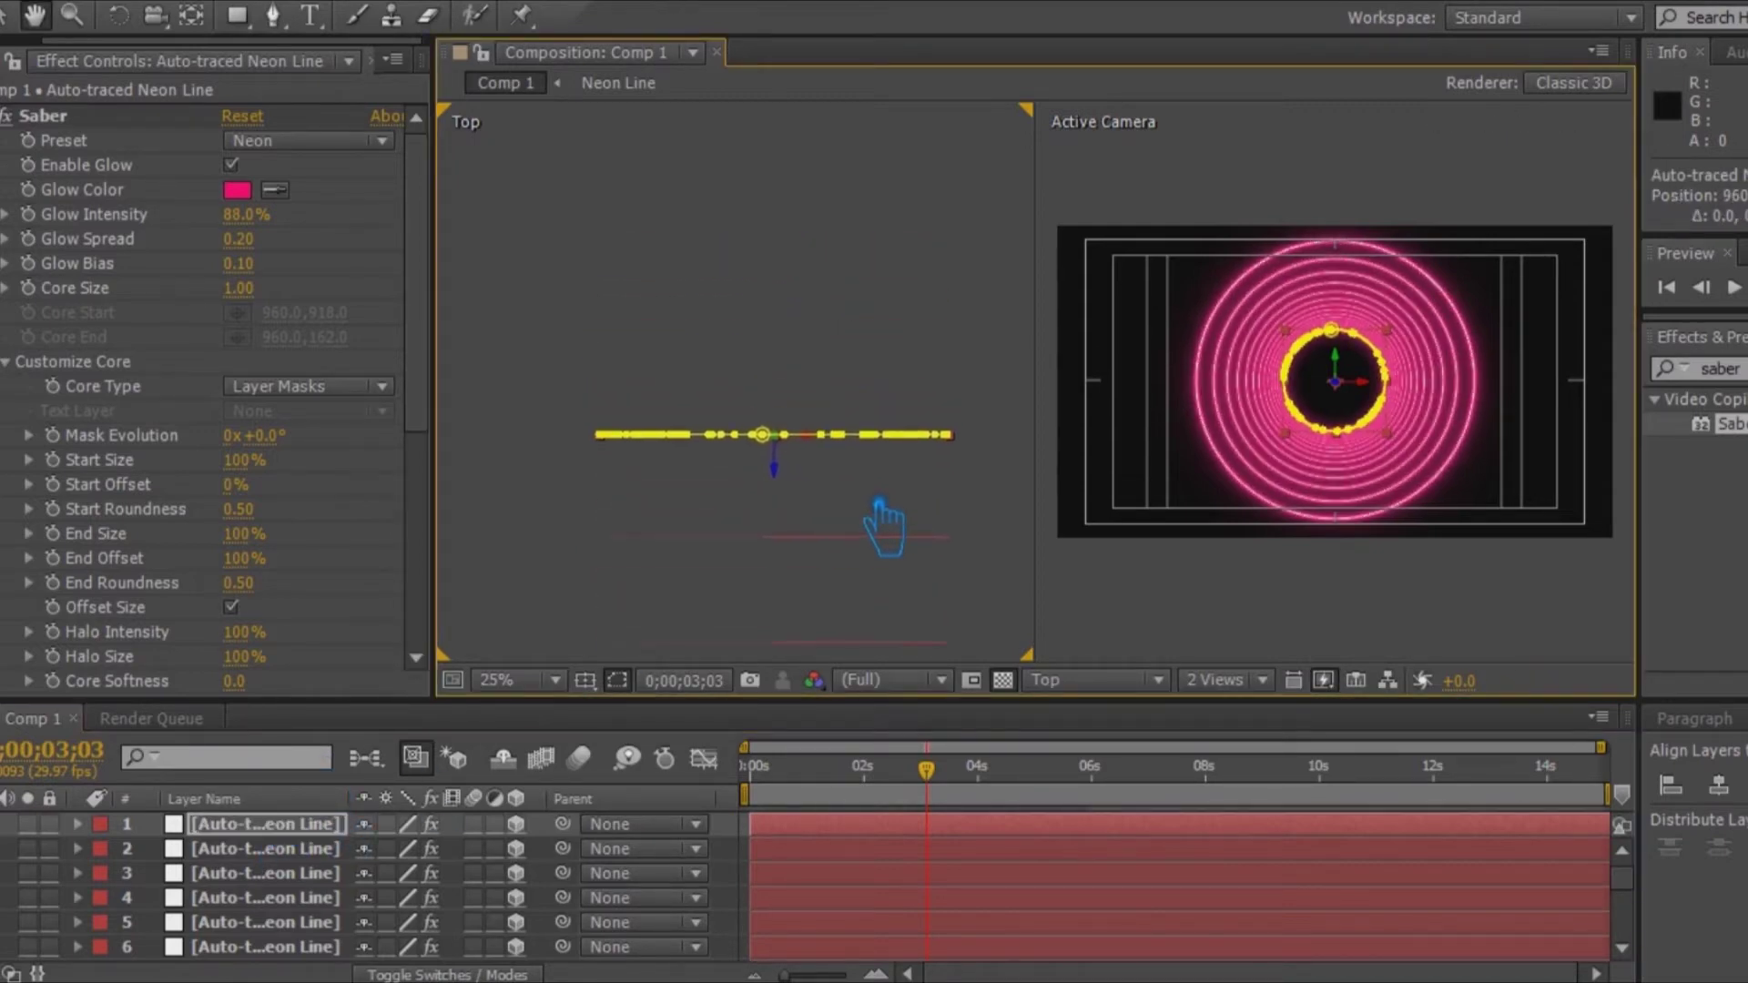
click(285, 825)
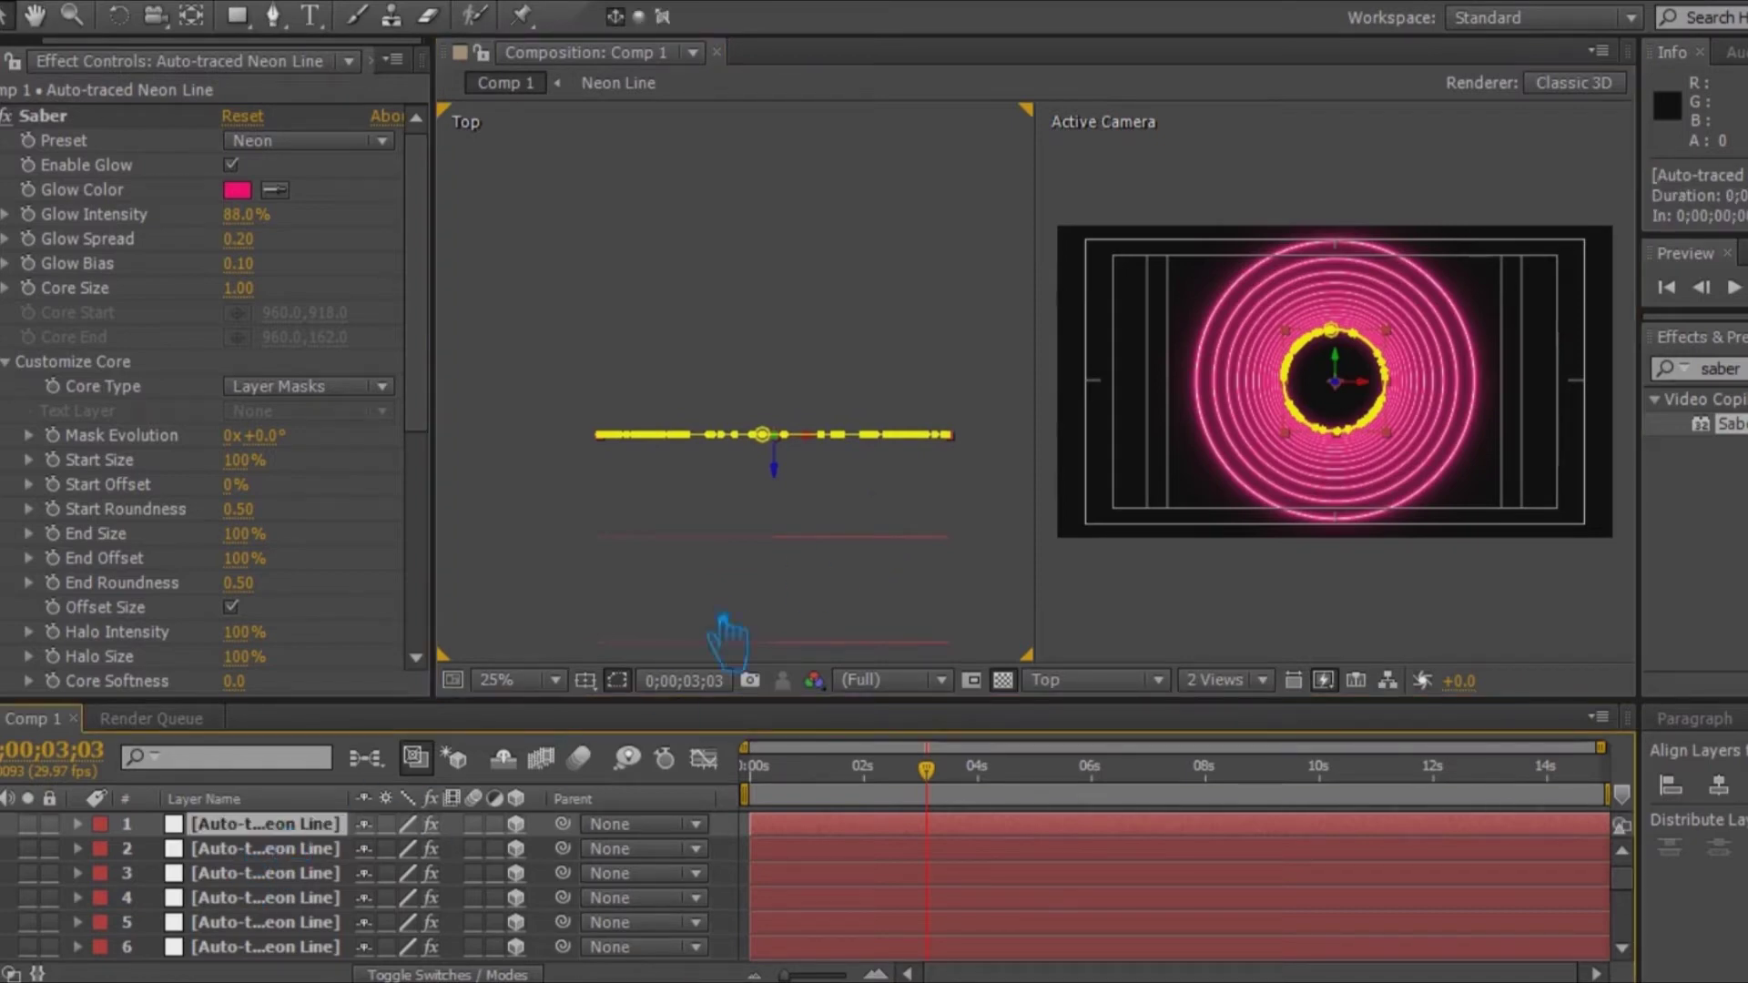
drag(800, 488, 816, 410)
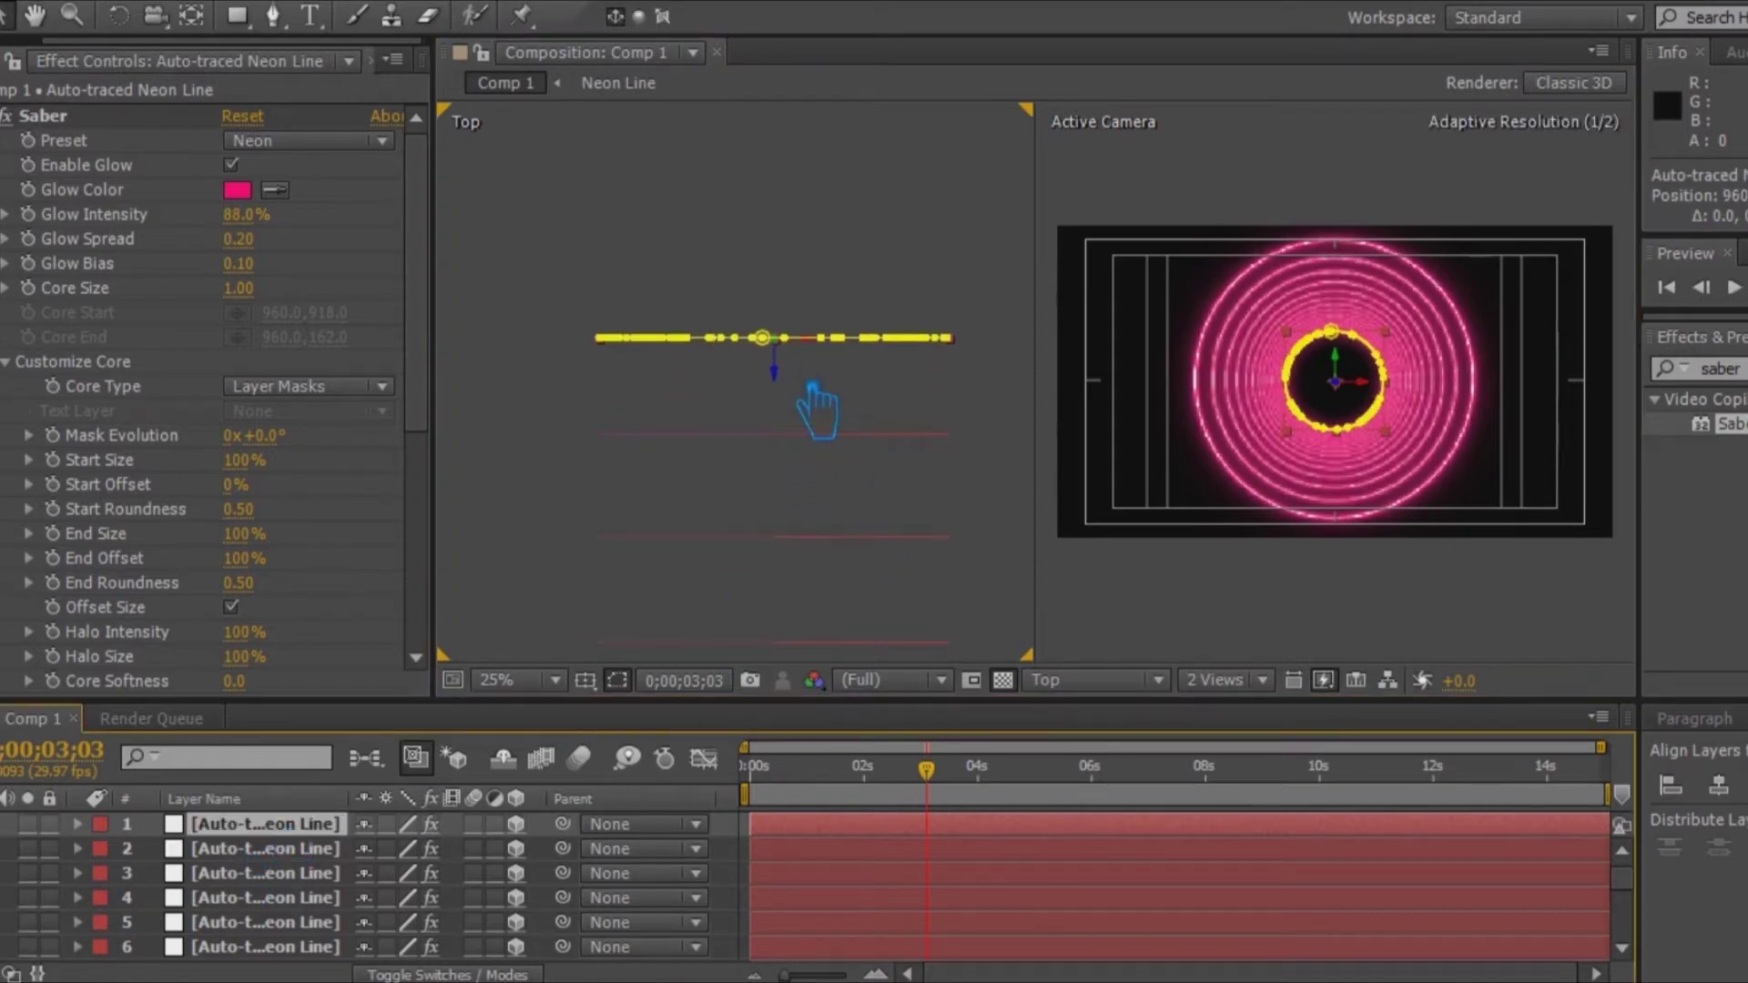
click(310, 824)
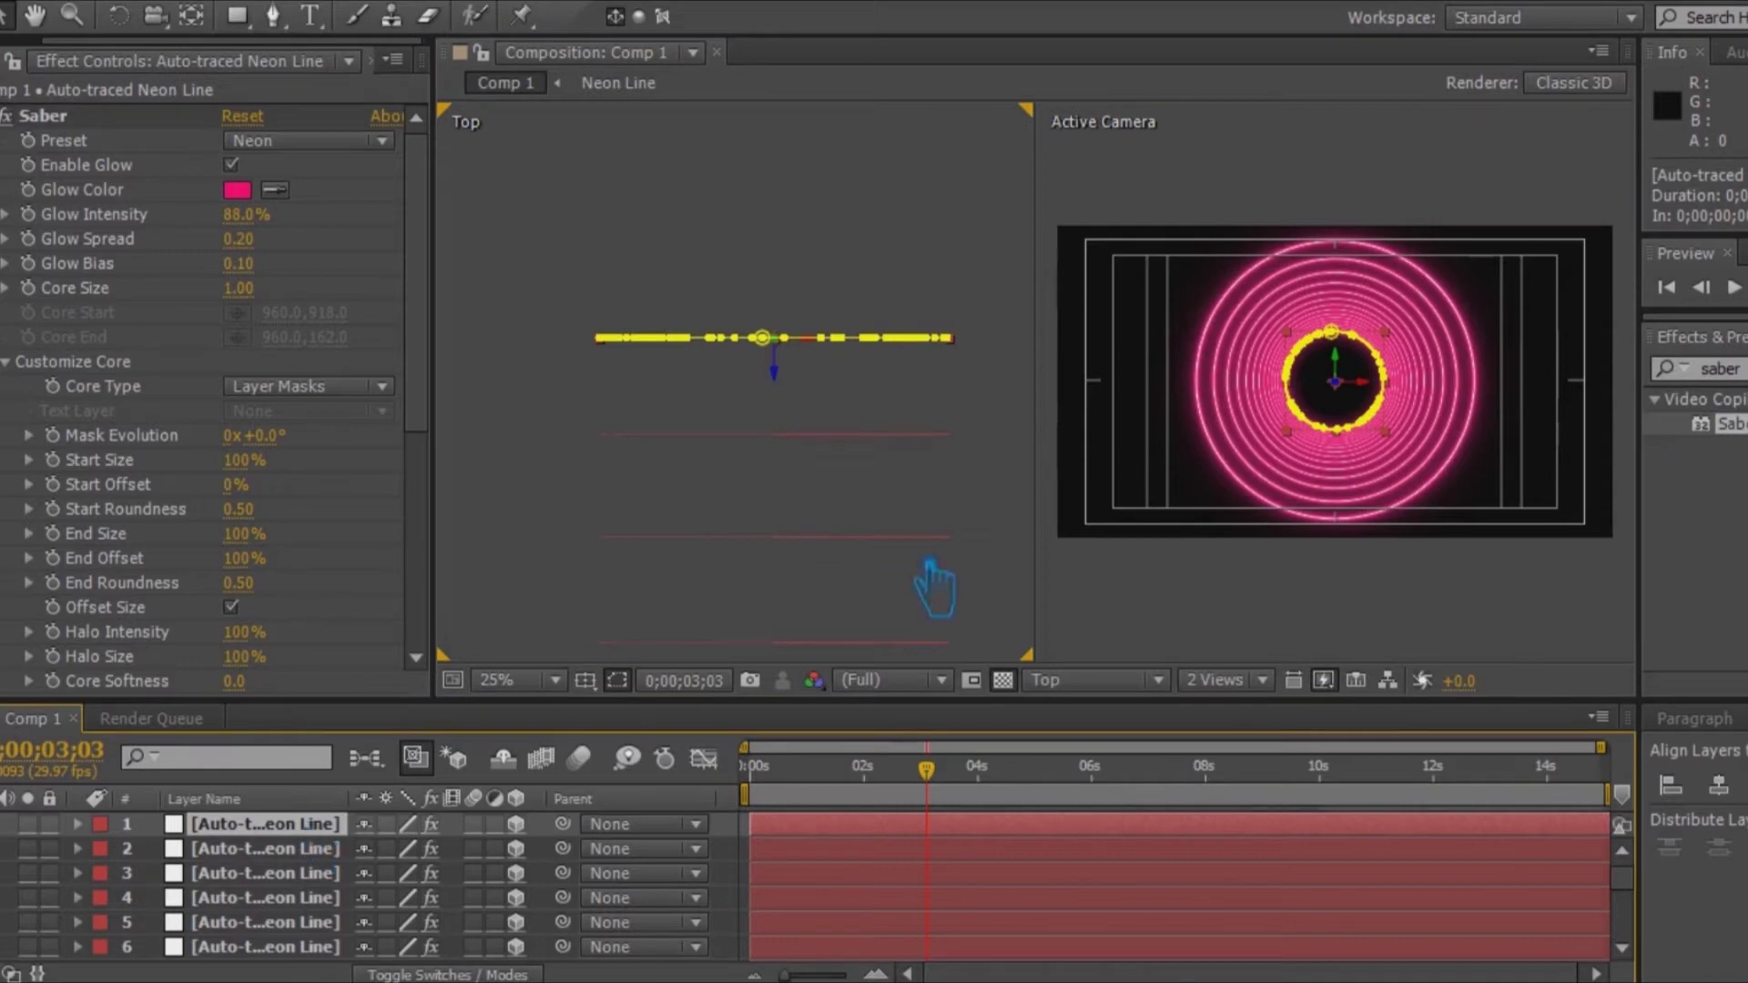
drag(806, 410, 800, 304)
Step: Extend the tunnel with further duplicates of the farthest ring, each placed behind the last at even spacing
click(320, 860)
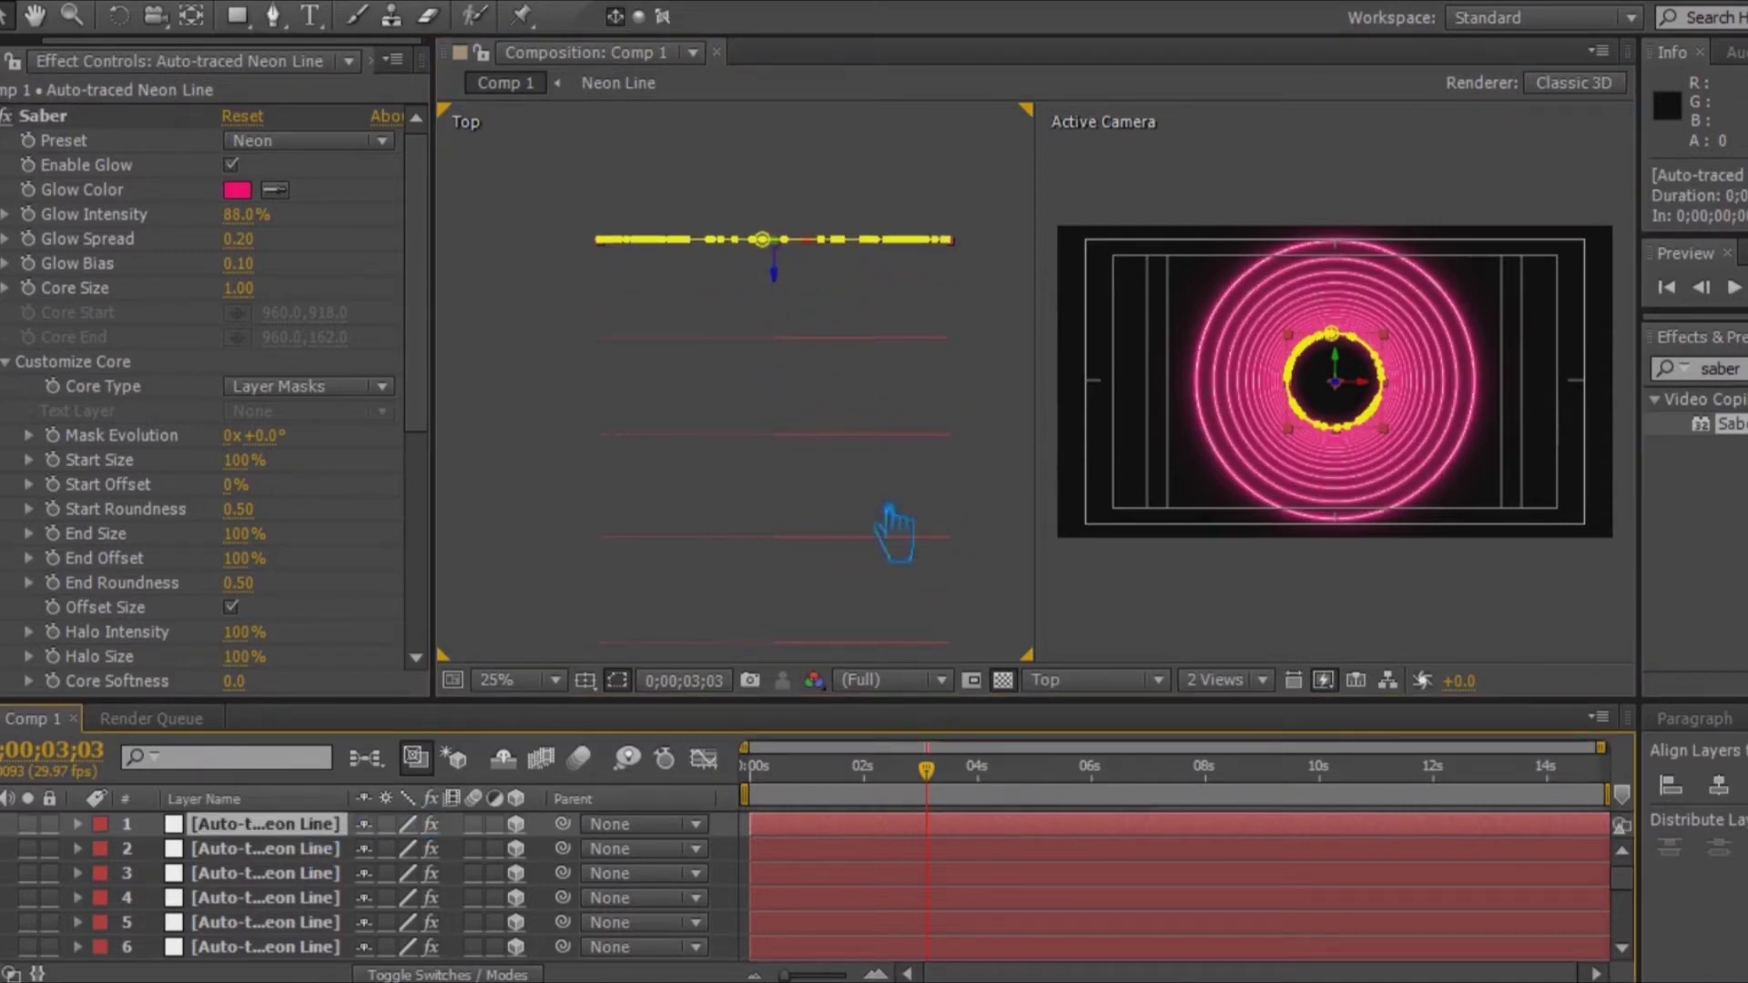
drag(816, 279, 810, 194)
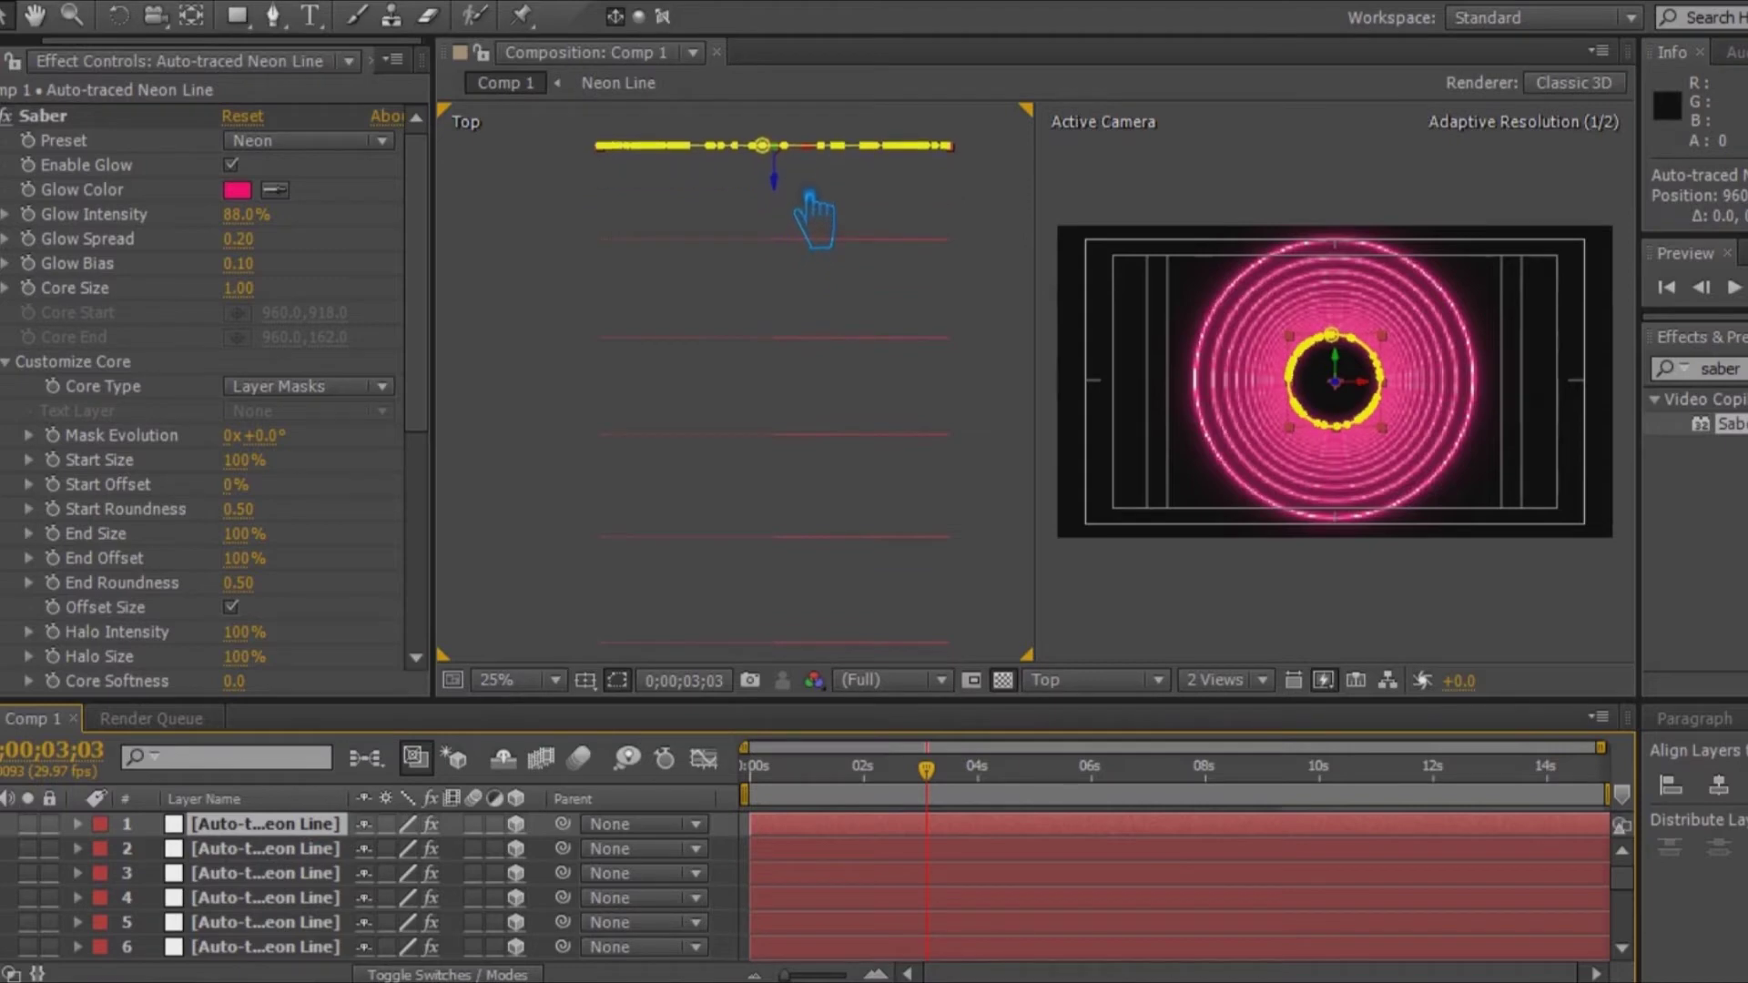
drag(833, 269, 838, 544)
click(323, 851)
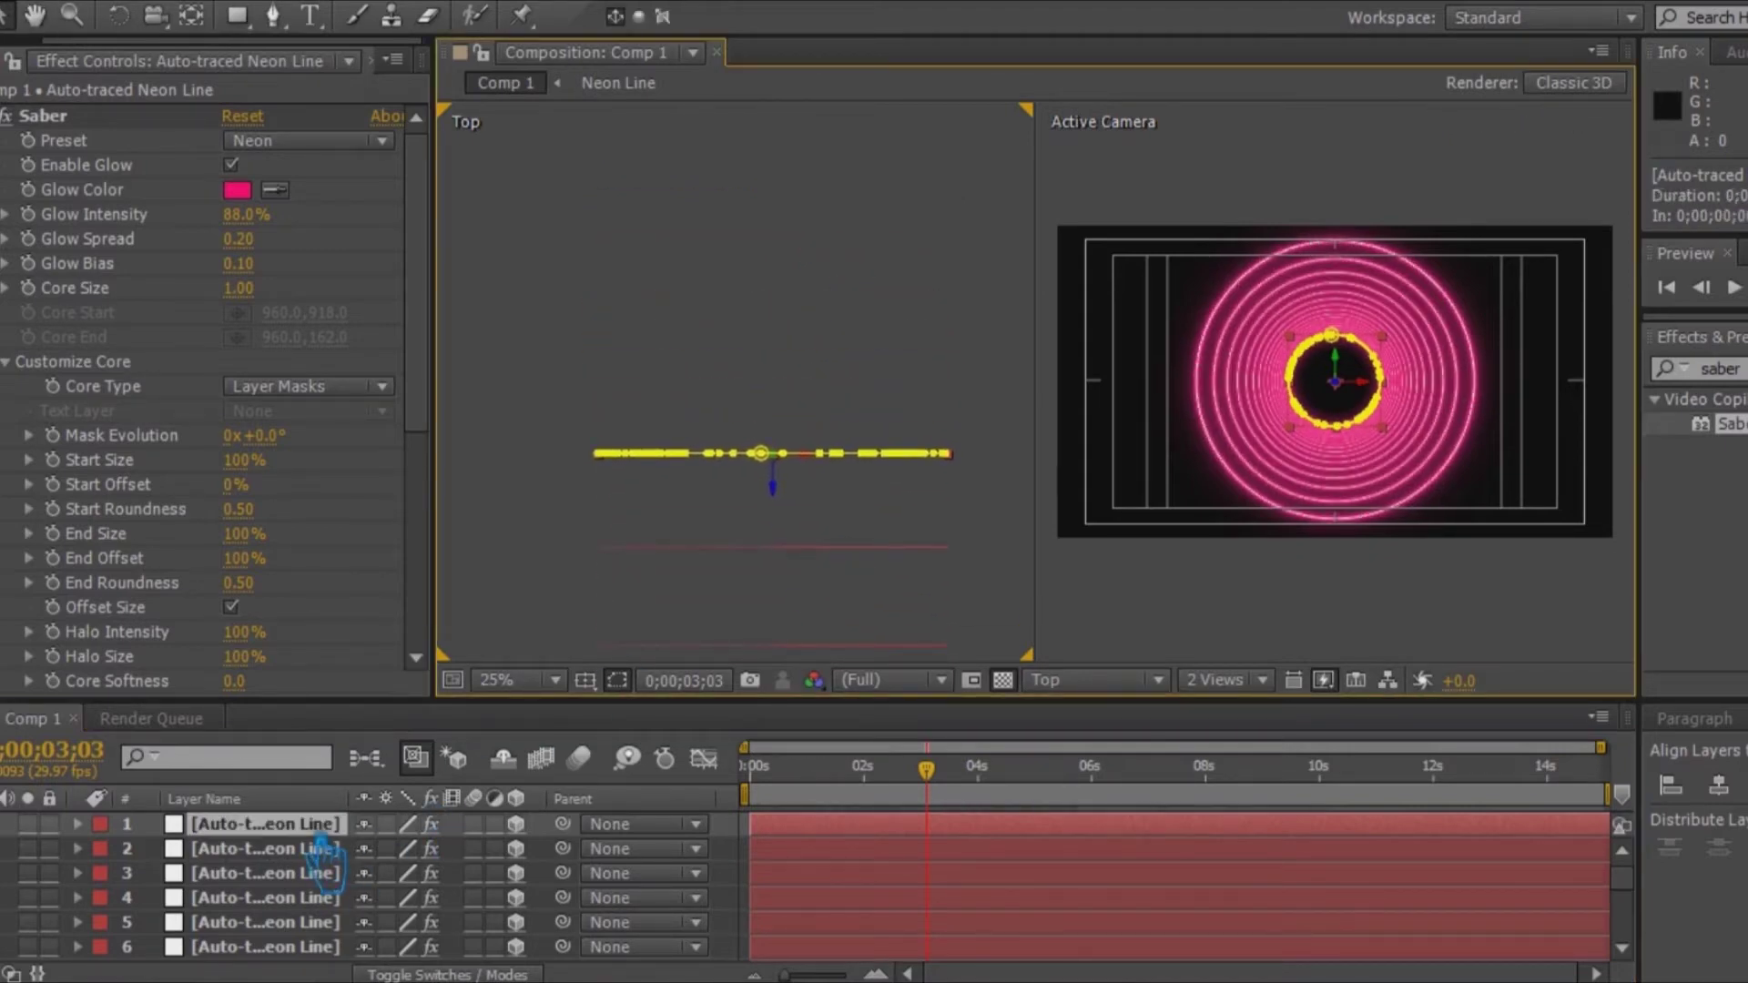
drag(798, 510, 816, 234)
drag(799, 337, 788, 437)
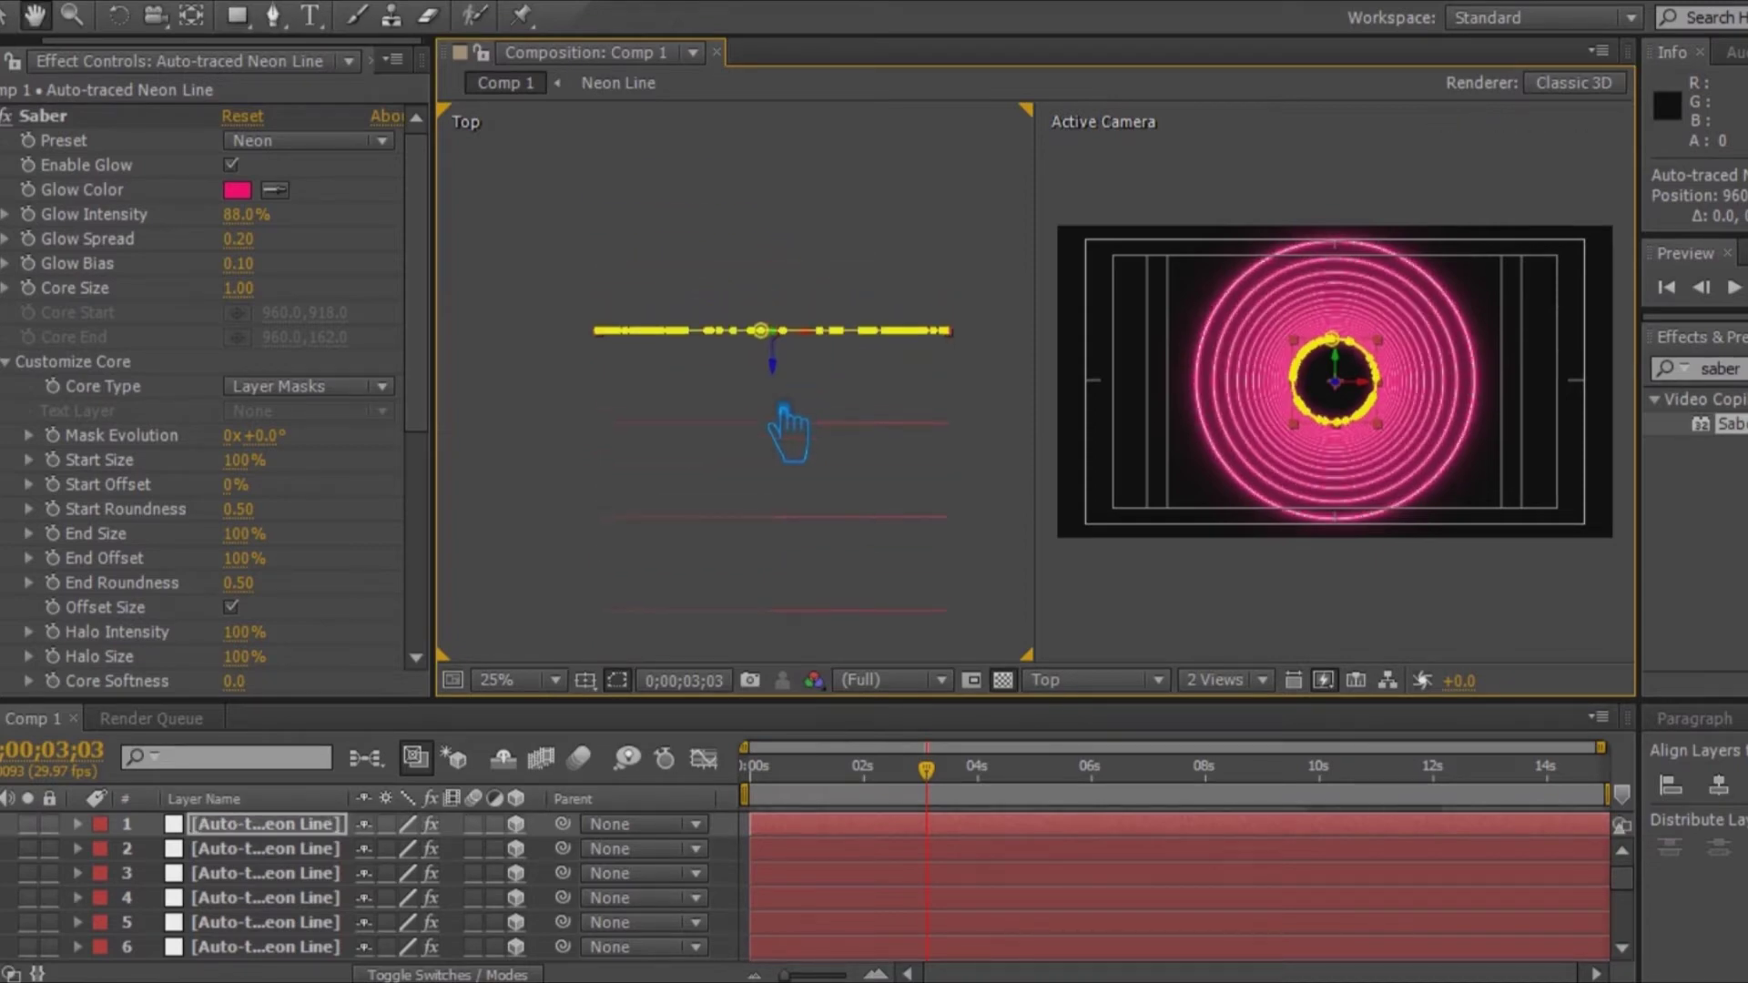
Step: Place two more duplicate rings behind the farthest one in the Top view, keeping the gaps even
click(297, 842)
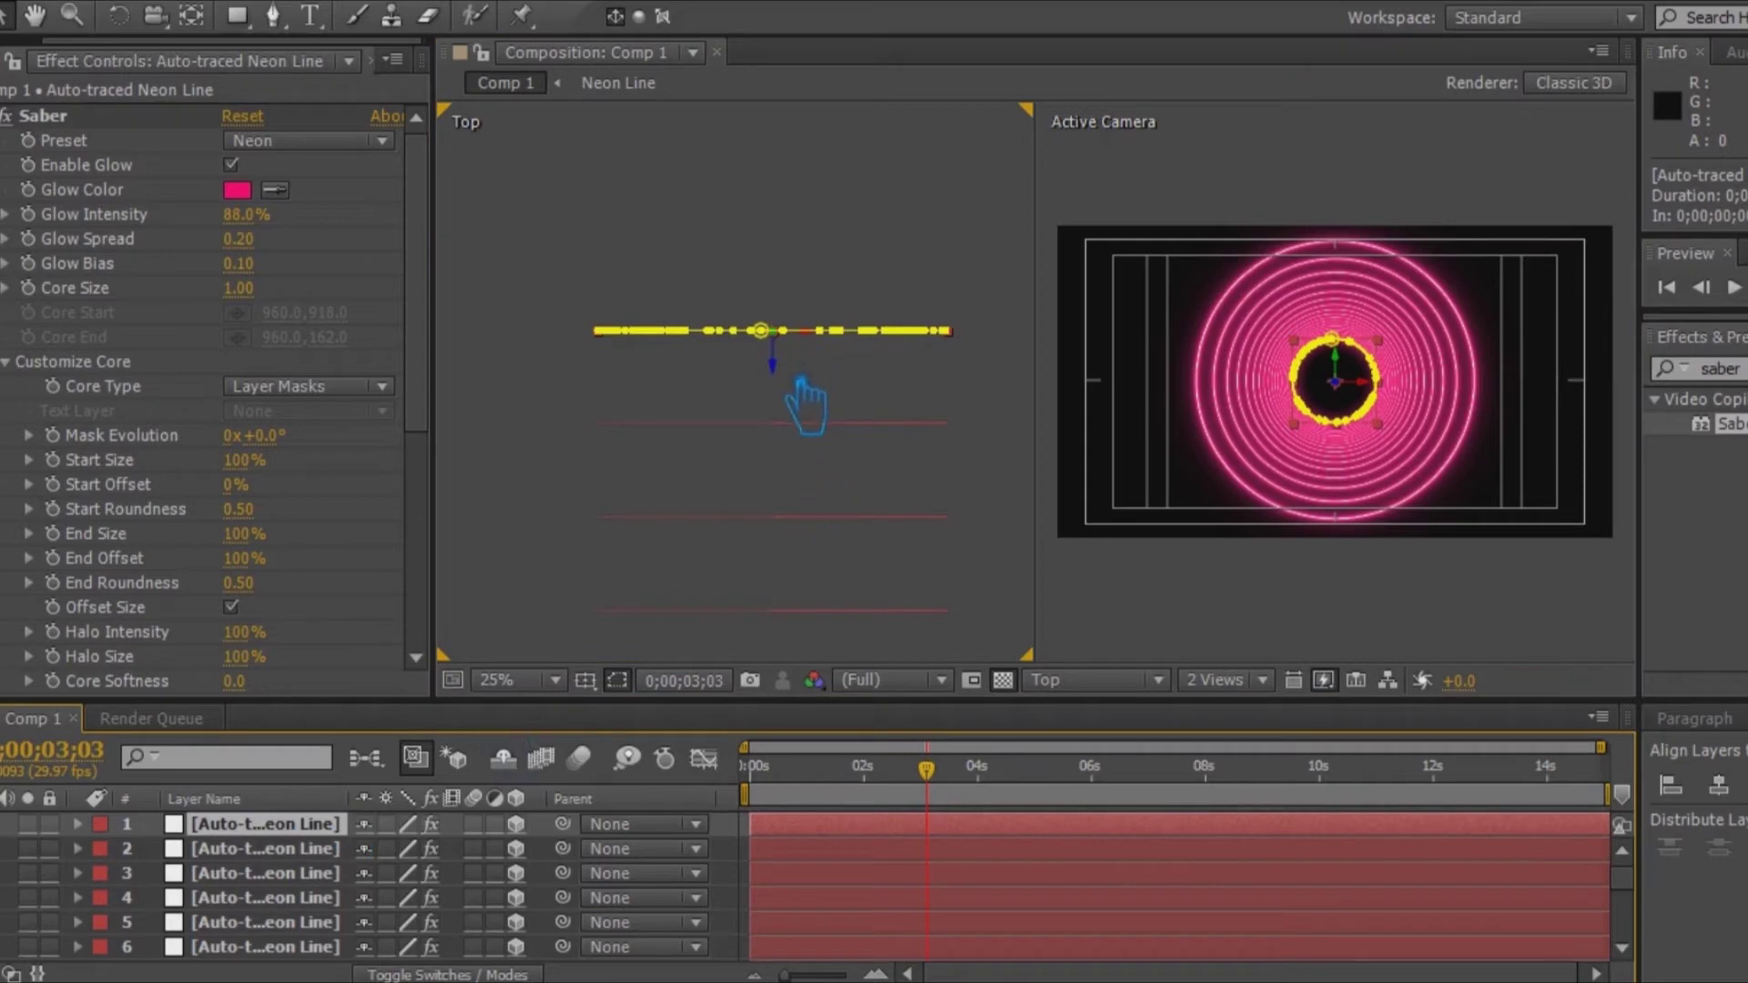
drag(800, 390, 809, 305)
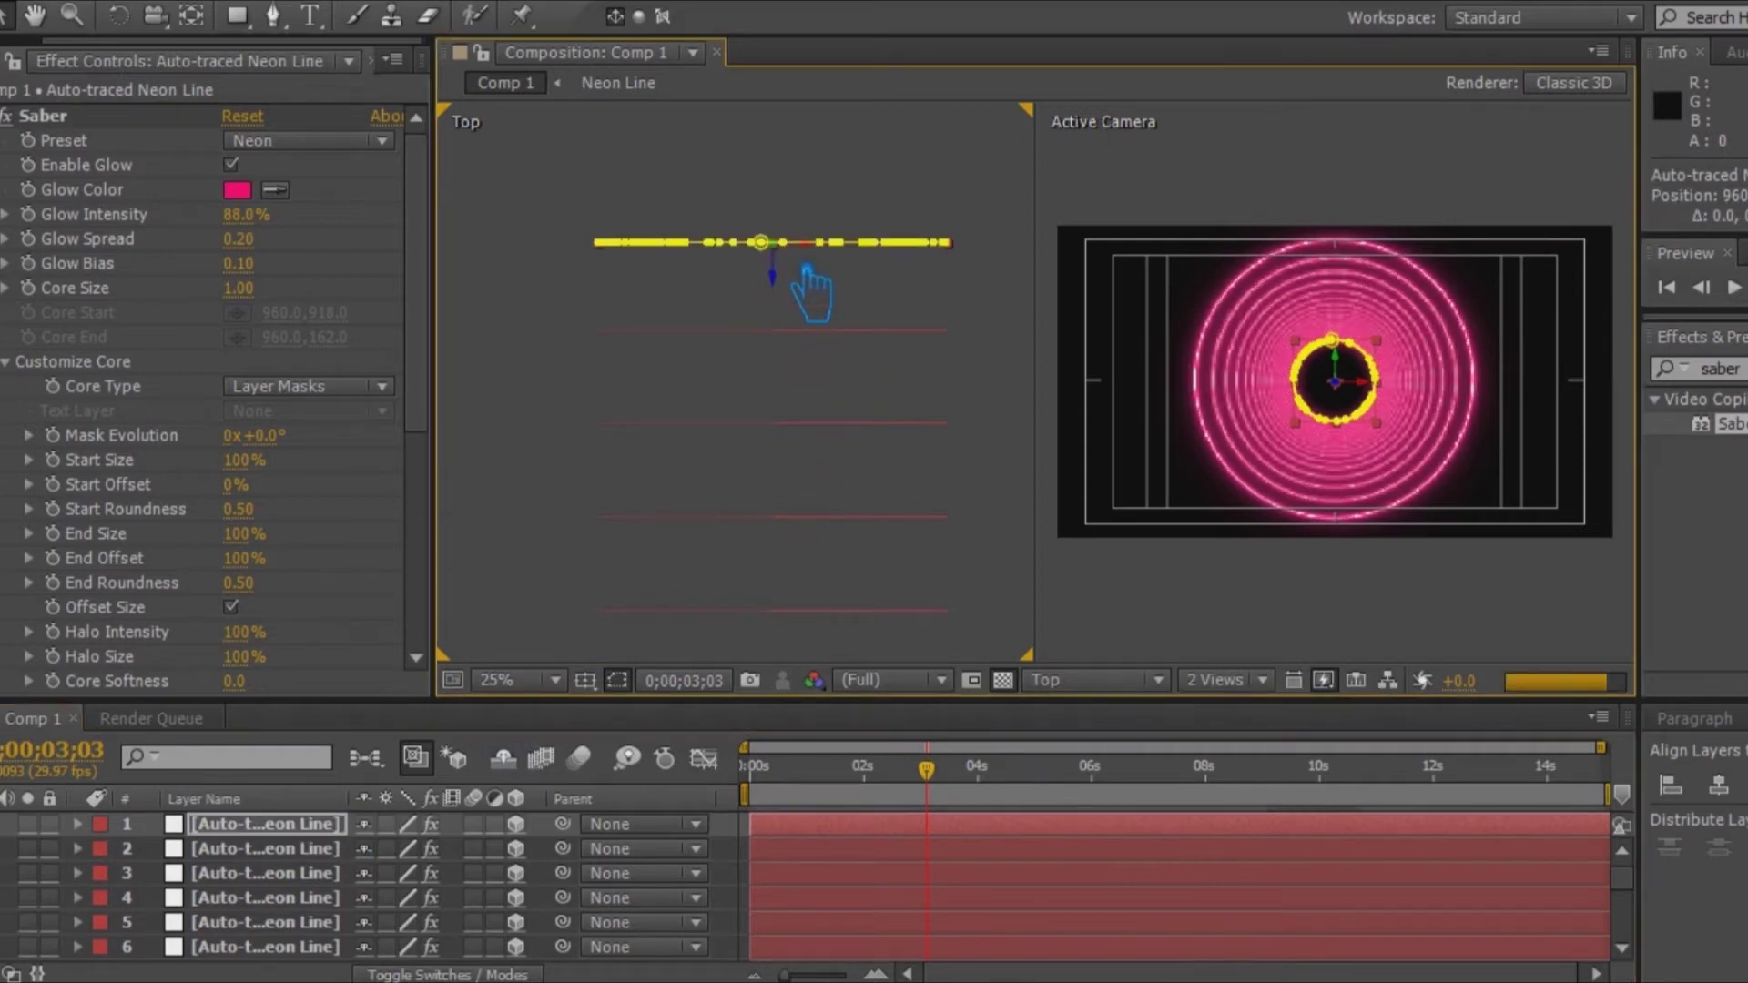
drag(802, 299, 828, 232)
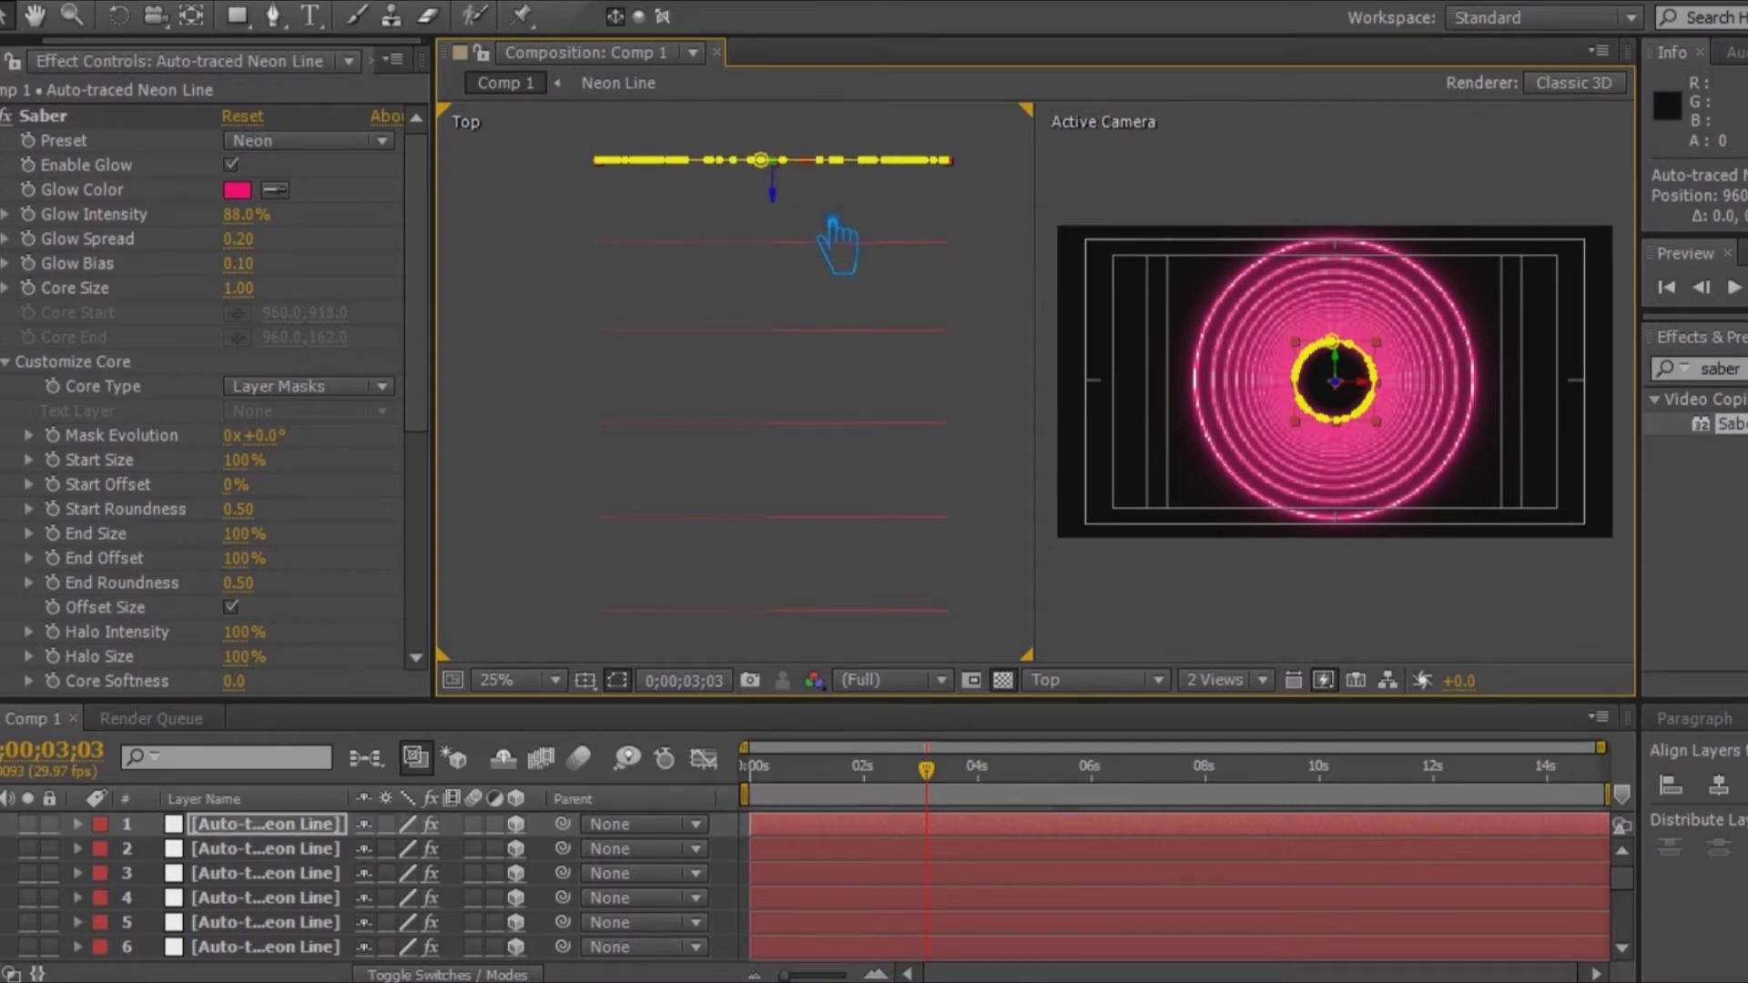
Step: Continue duplicating the farthest ring and shift each copy farther back in depth at a matching distance
drag(858, 265, 848, 506)
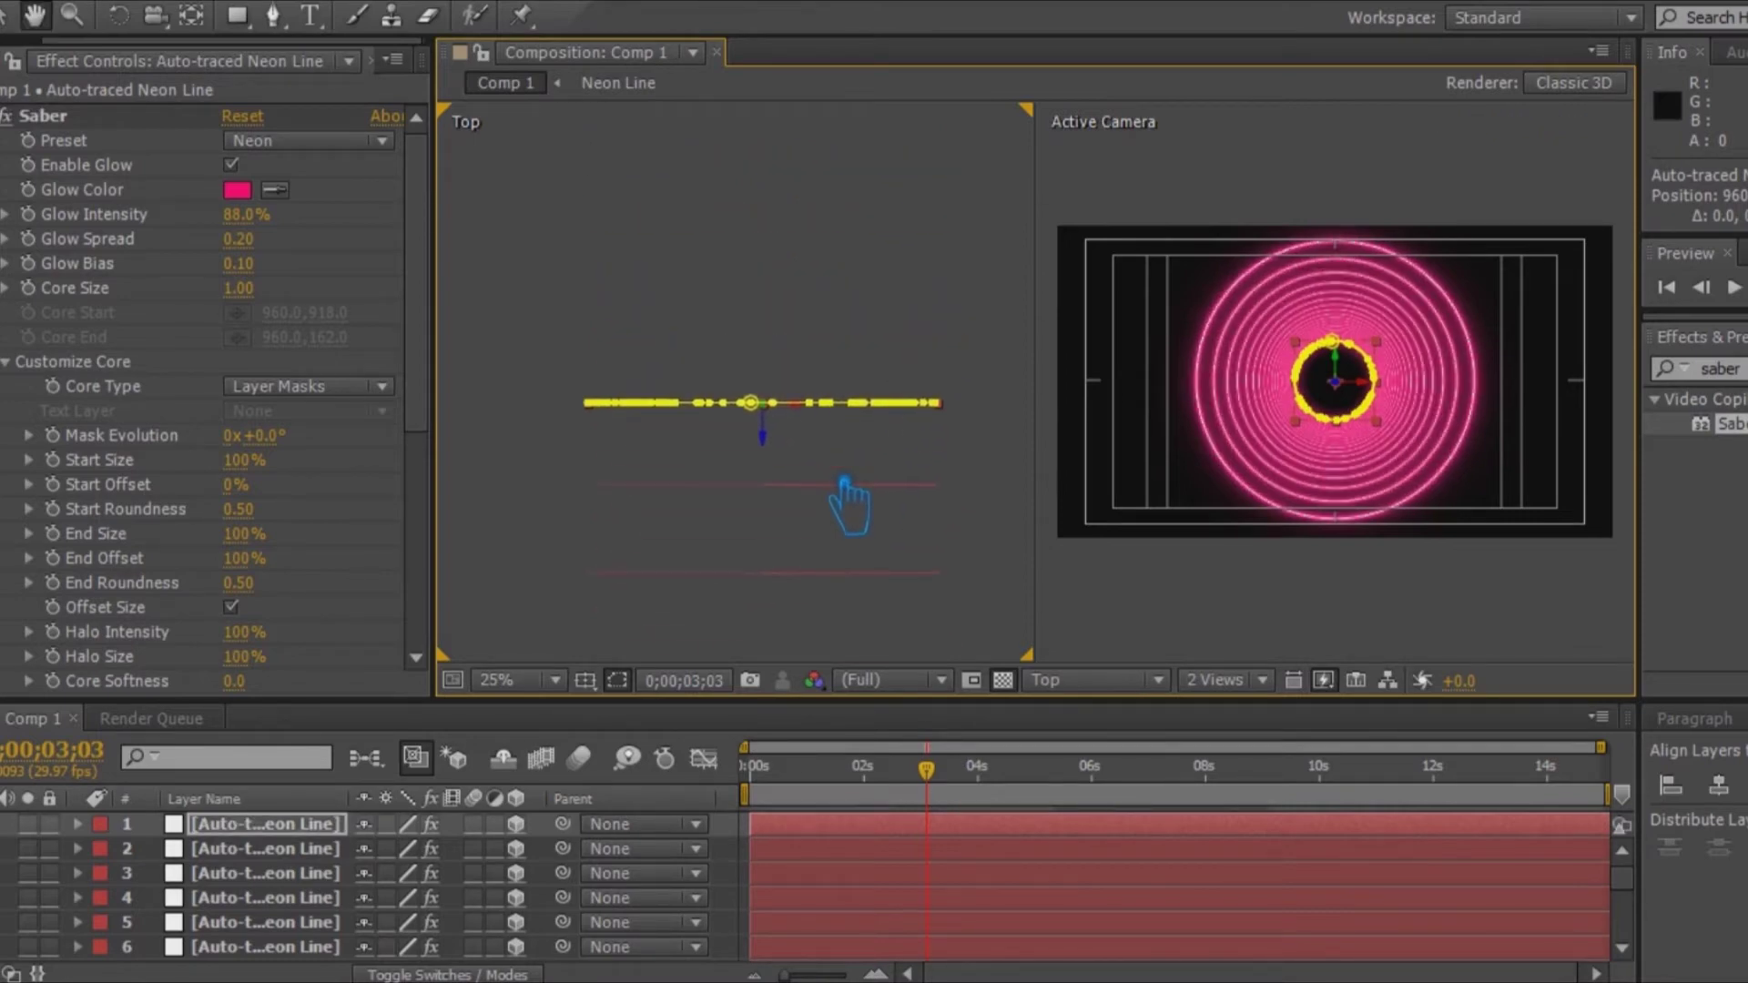
key(v)
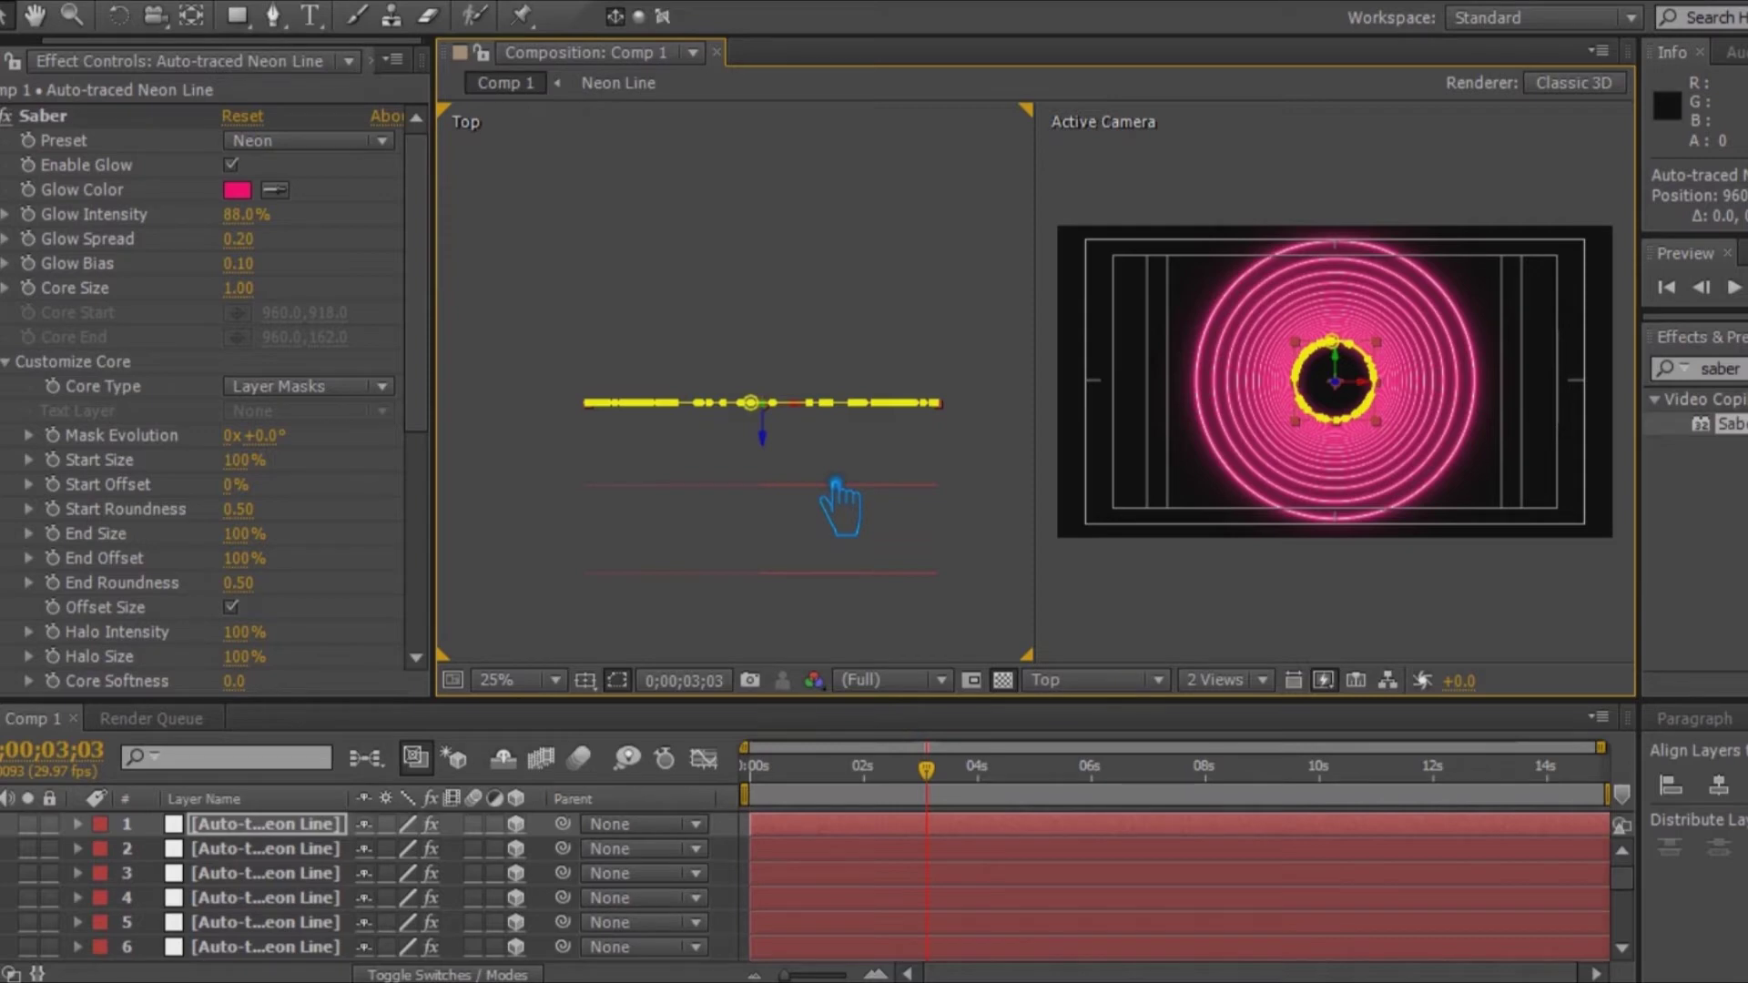
drag(769, 469, 839, 603)
drag(772, 549, 785, 373)
key(ctrl+d)
drag(782, 313, 768, 293)
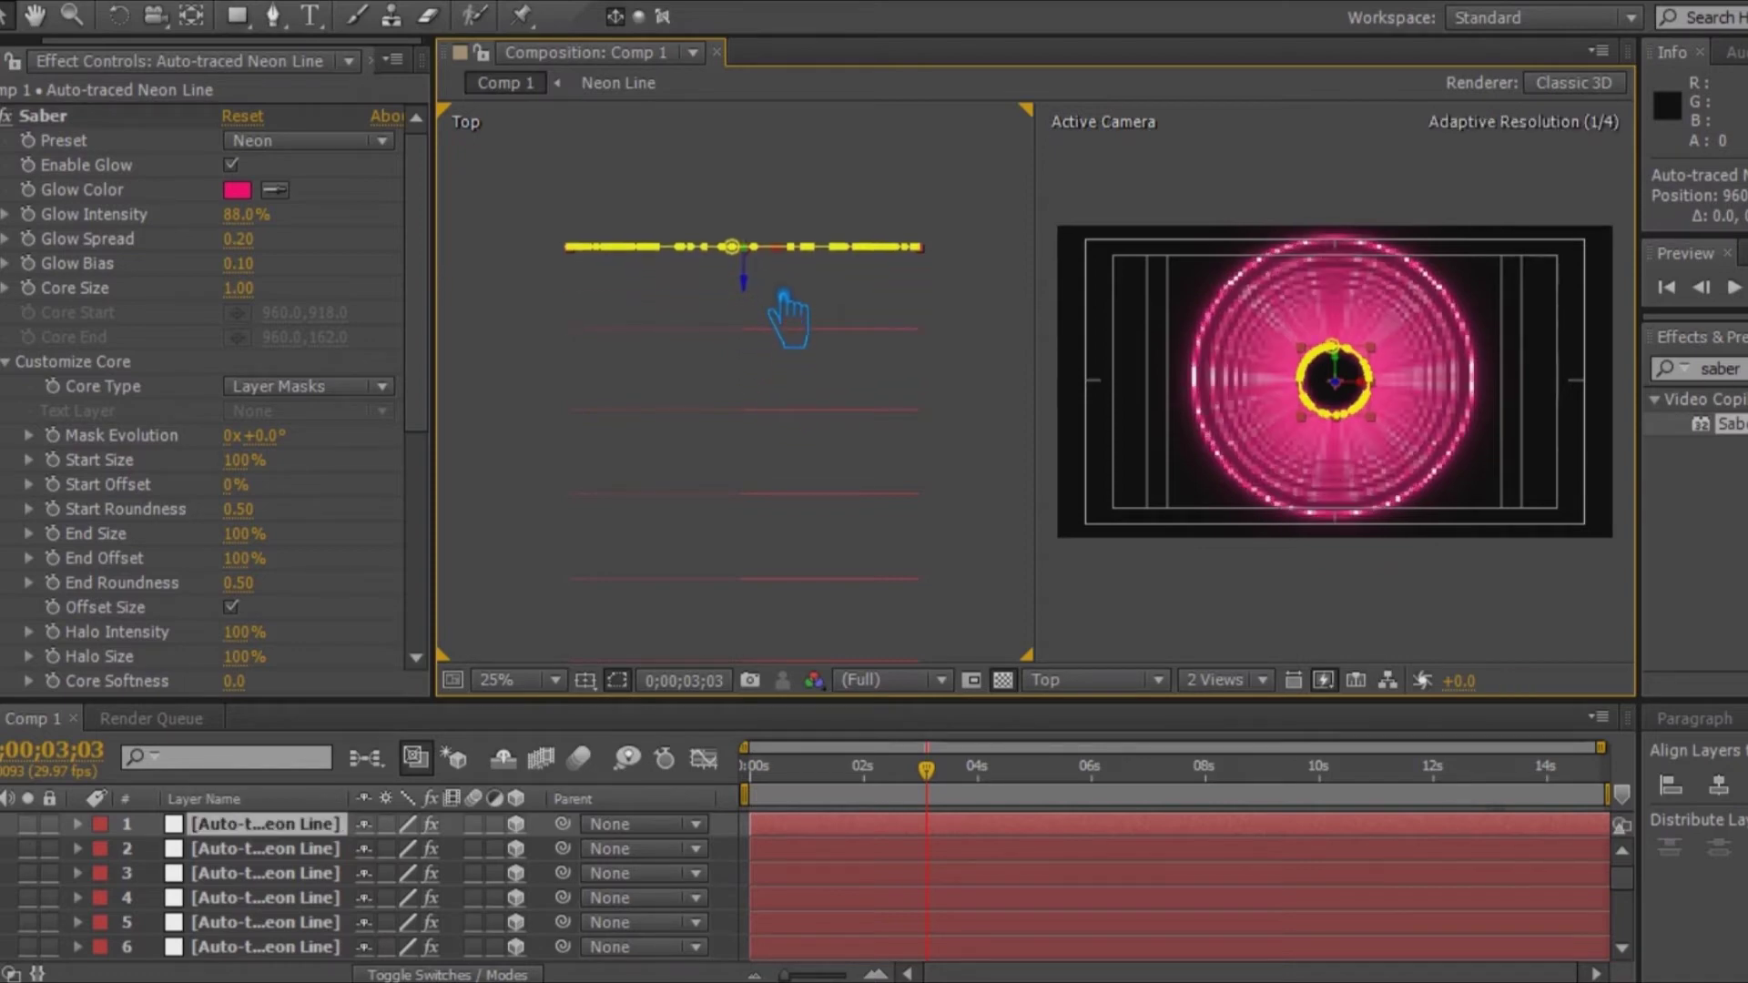
Step: Reselect the farthest ring's layer, duplicate it, and move the copy one spacing farther back
click(773, 273)
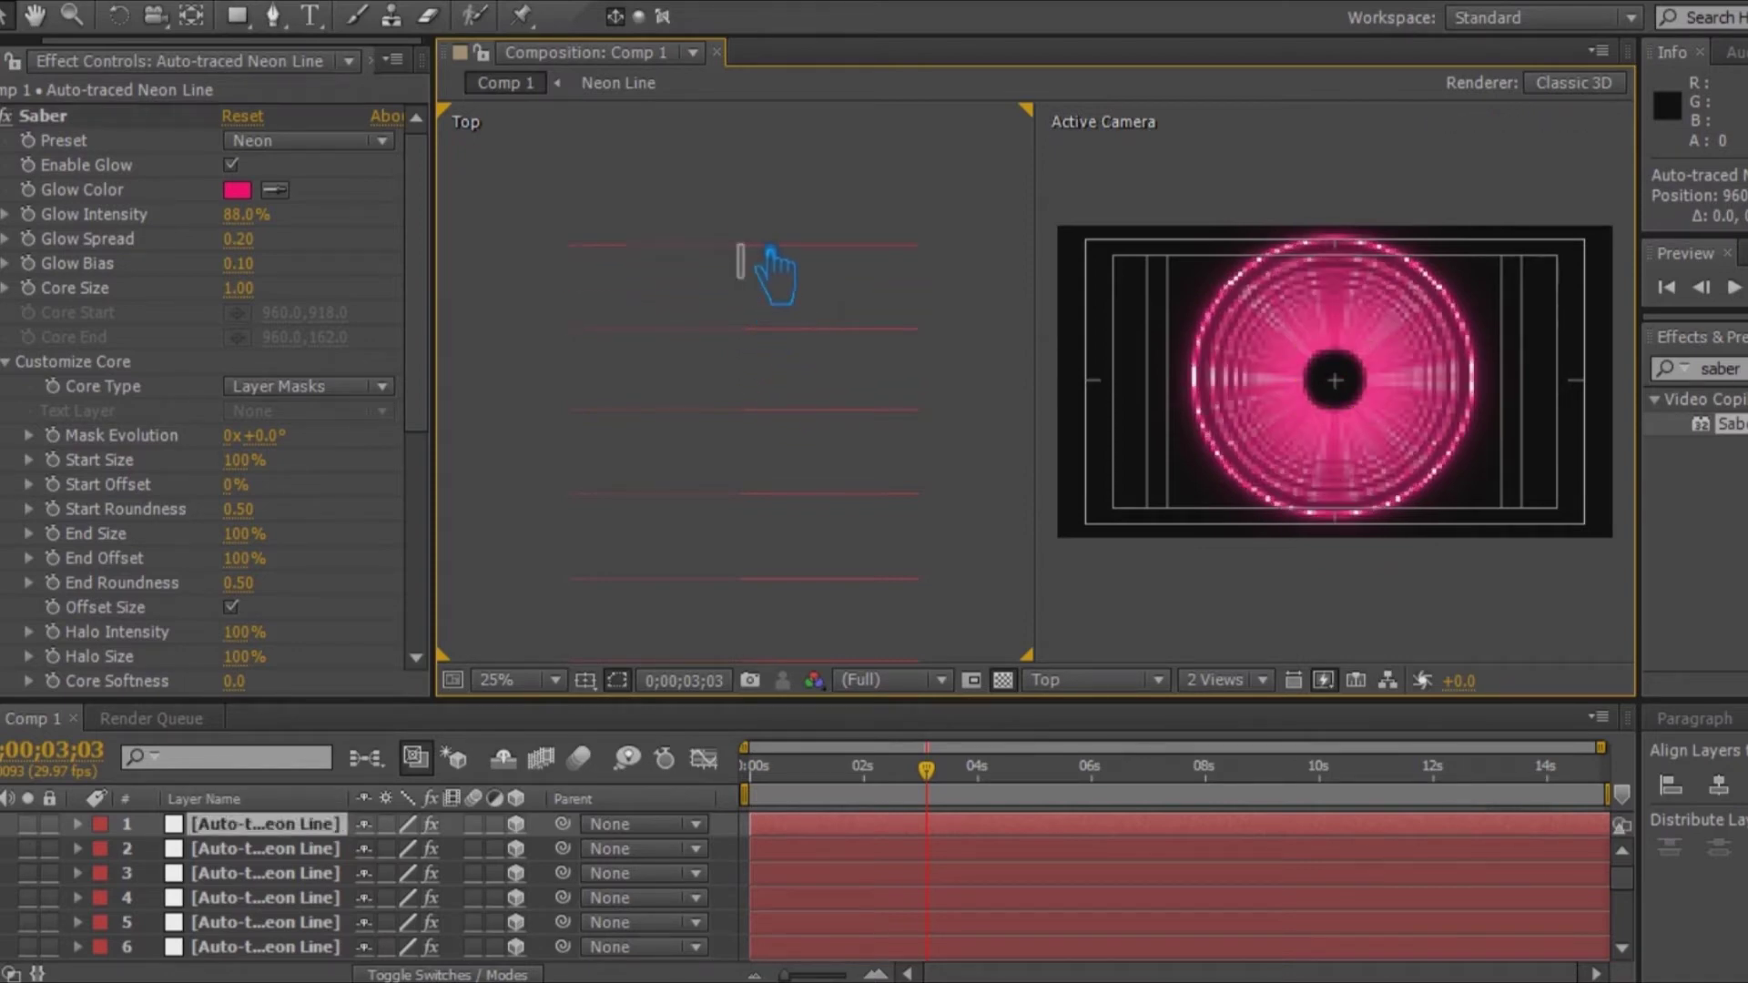
click(304, 874)
click(273, 824)
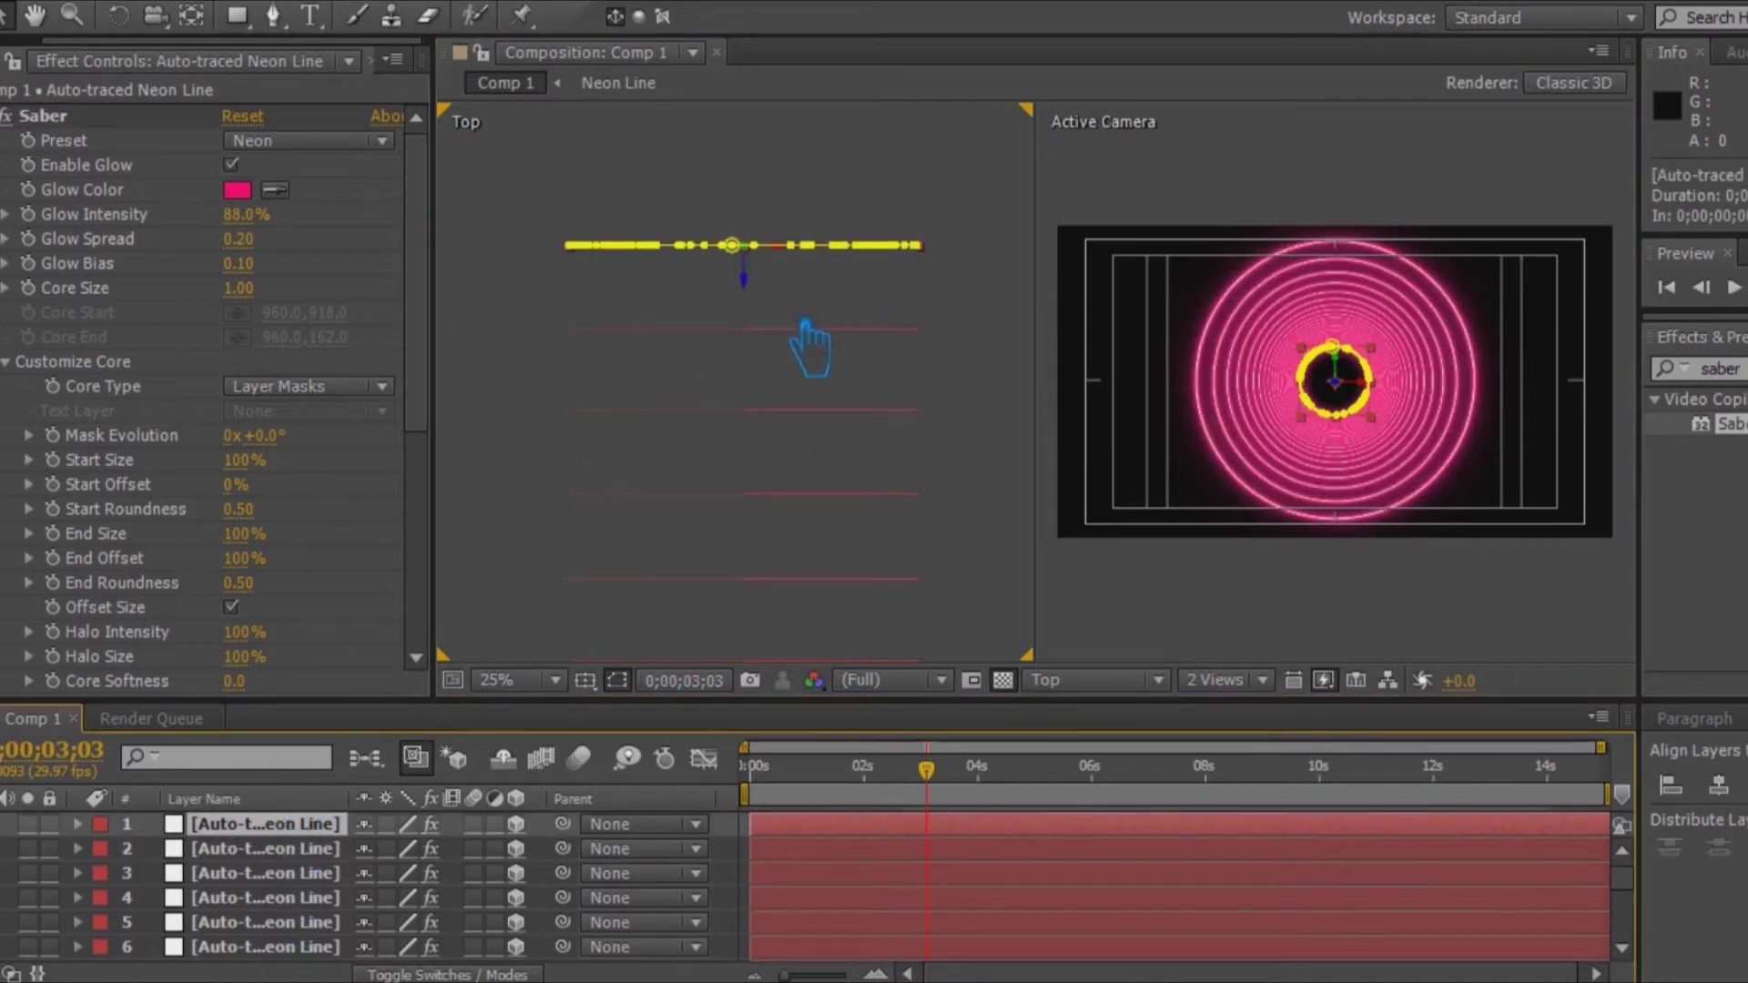
drag(774, 314, 815, 558)
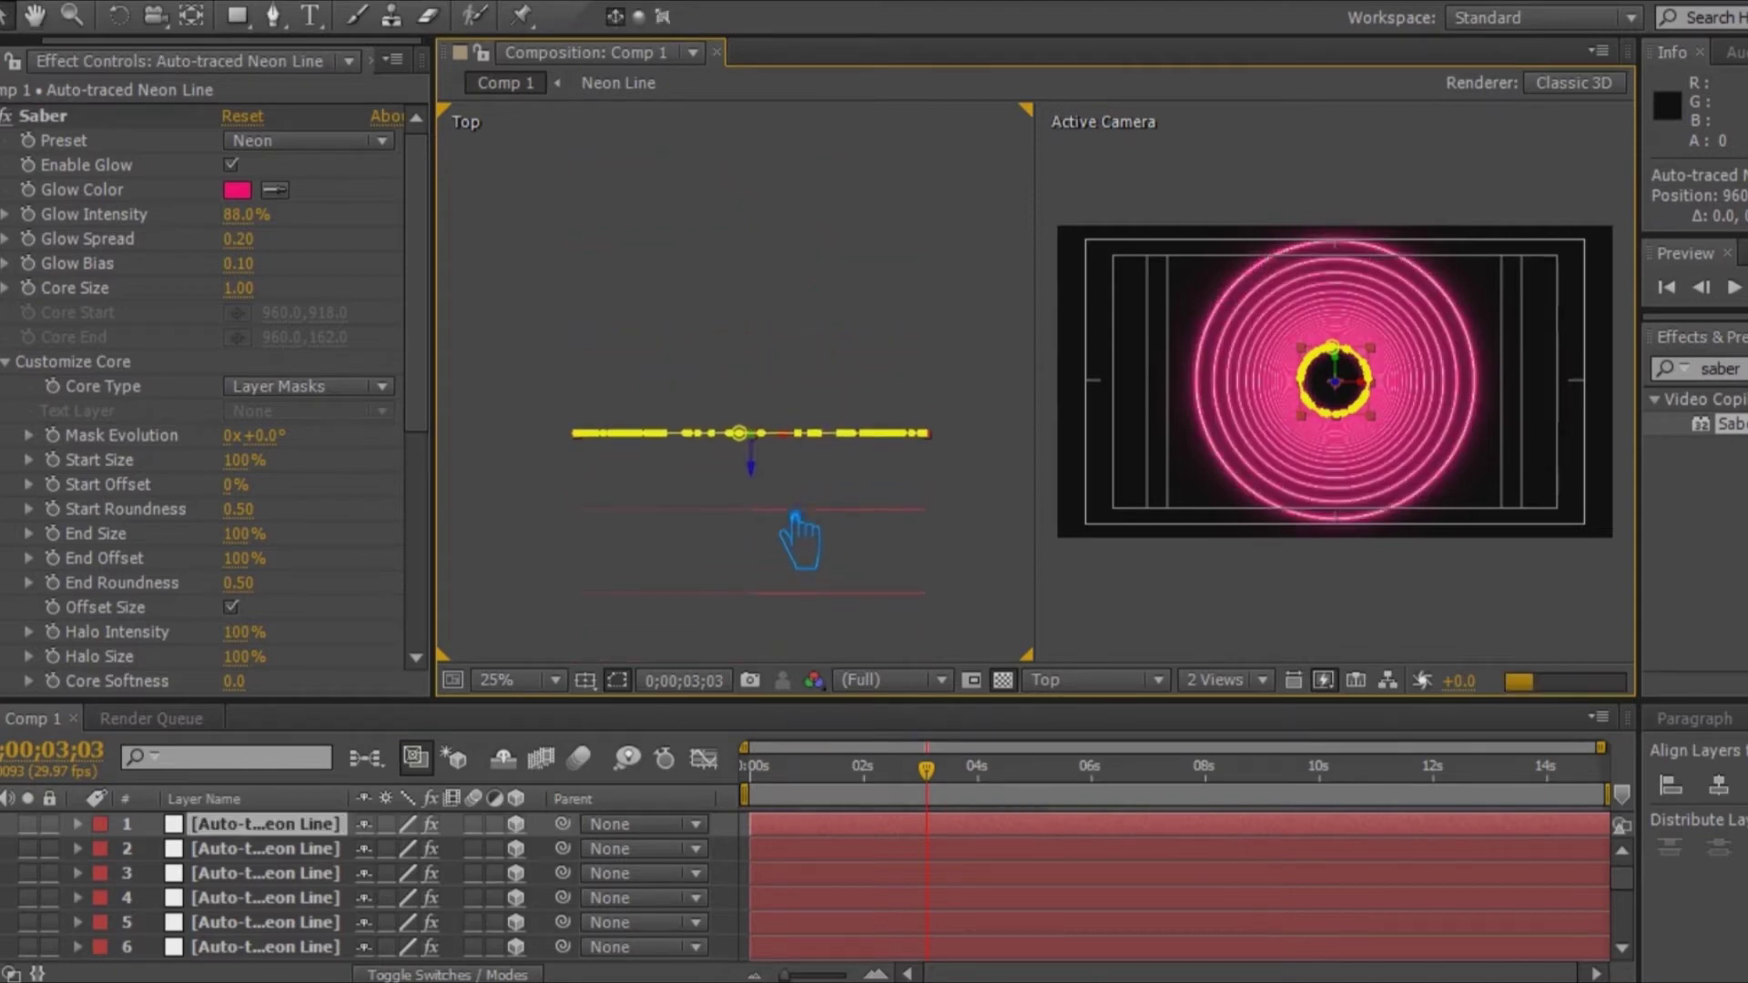
Step: Add two more ring copies behind the farthest ring, spaced evenly in depth
drag(781, 443, 788, 323)
key(ctrl+d)
click(310, 874)
click(281, 825)
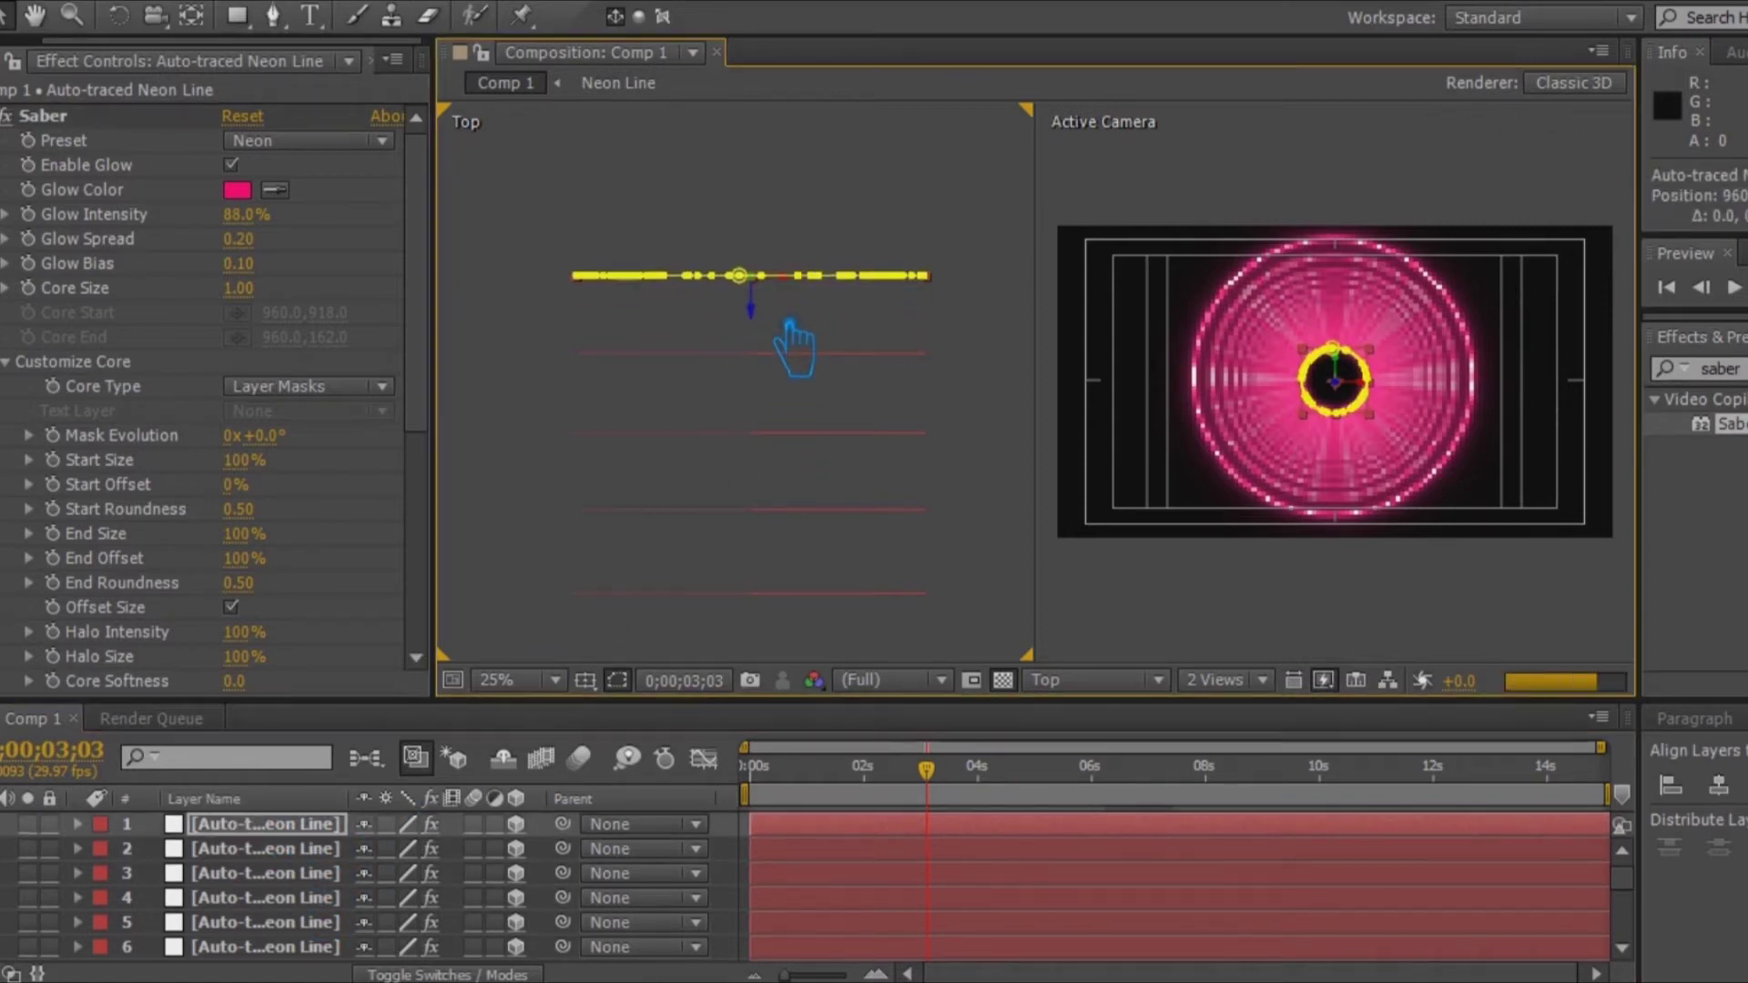
Step: Duplicate the farthest ring again, try moving the copy back in depth, and undo that move
key(ctrl+d)
drag(780, 322, 765, 261)
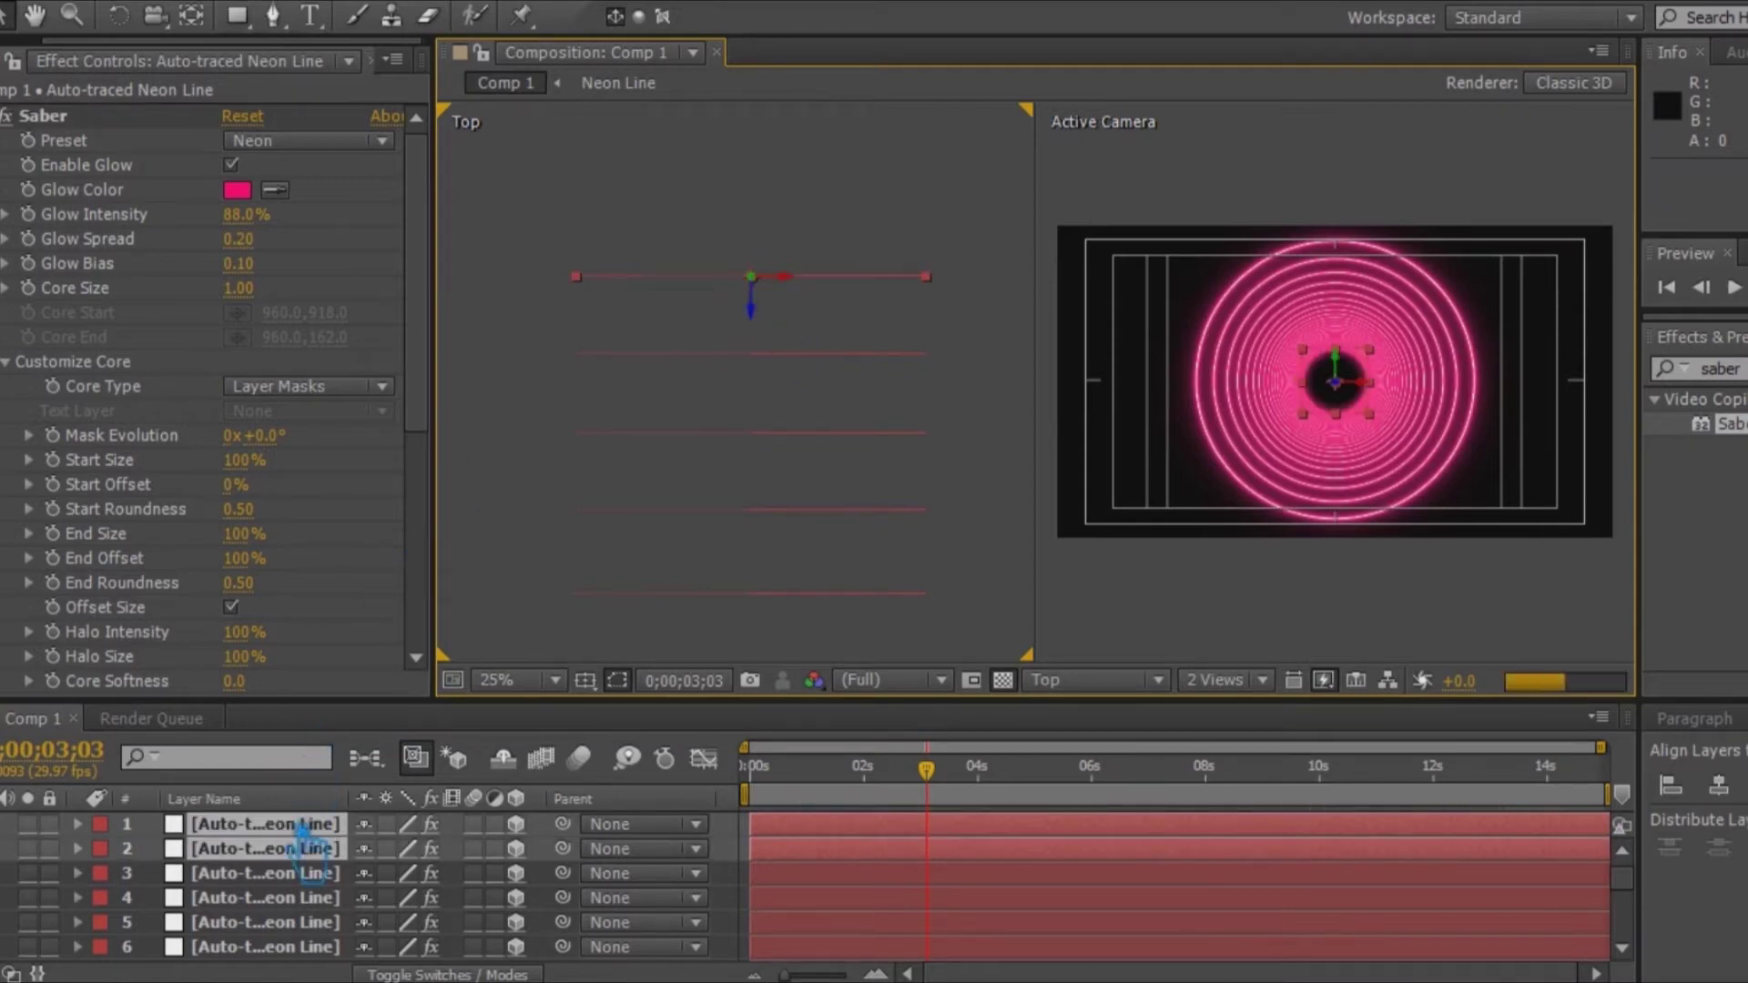
click(789, 333)
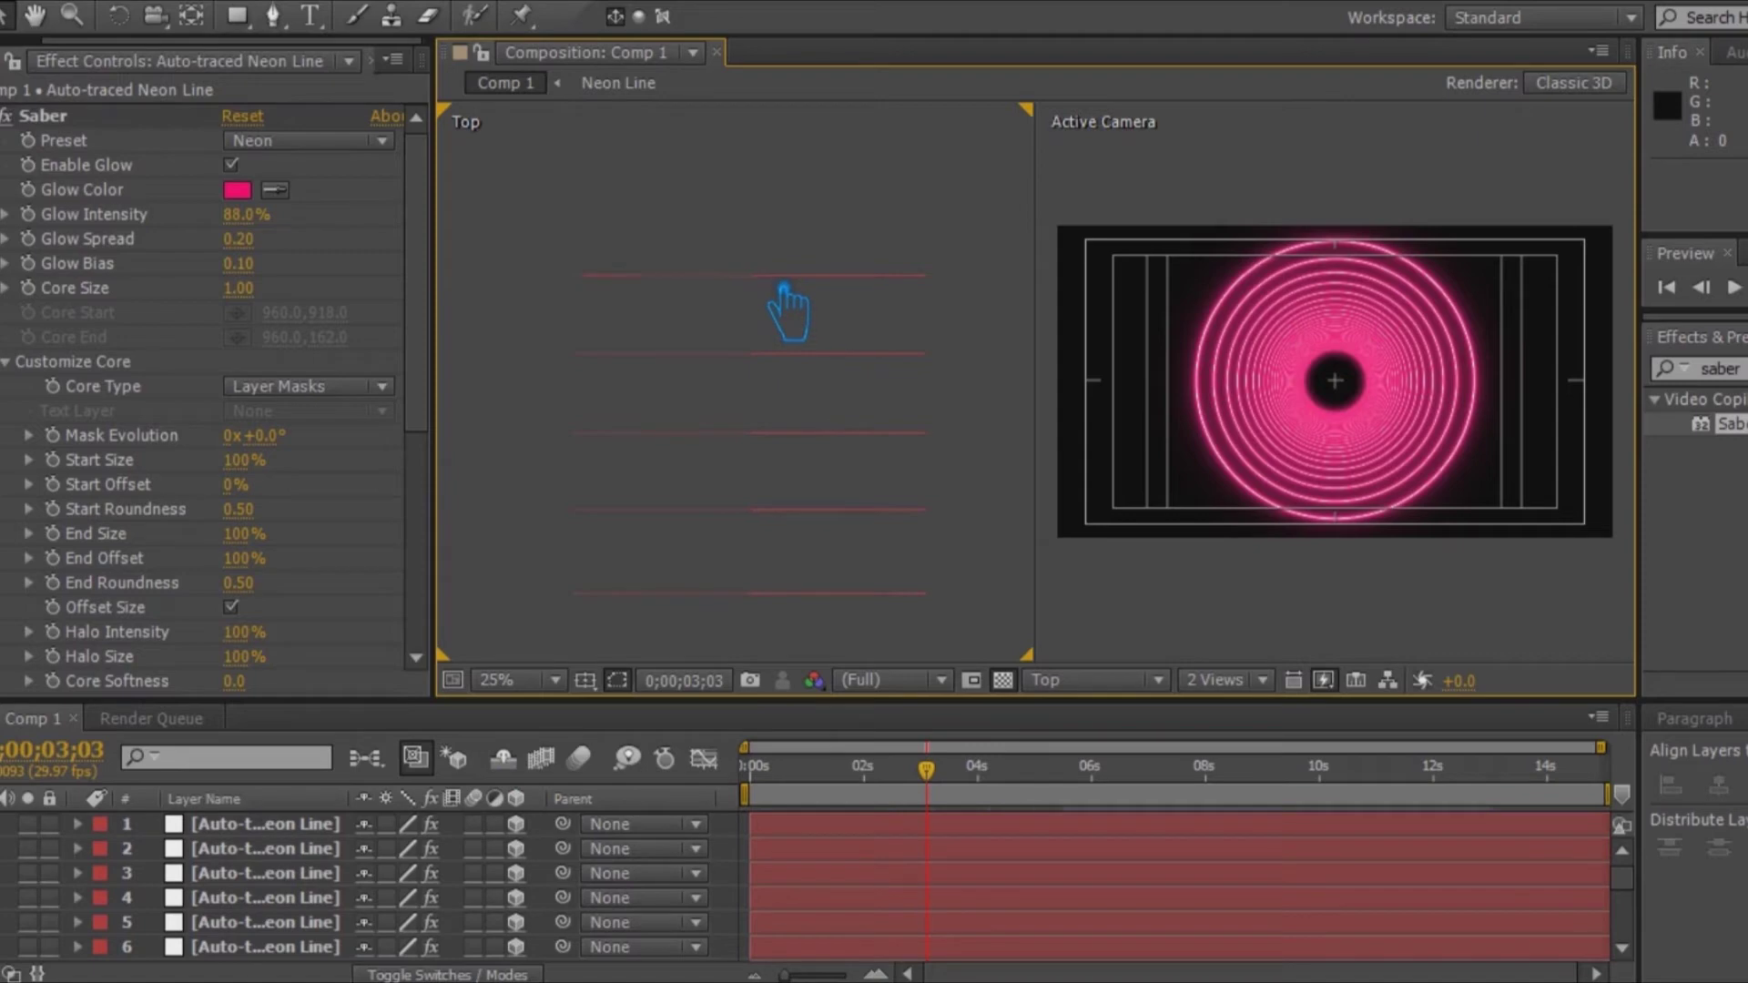
click(784, 284)
click(785, 291)
click(784, 284)
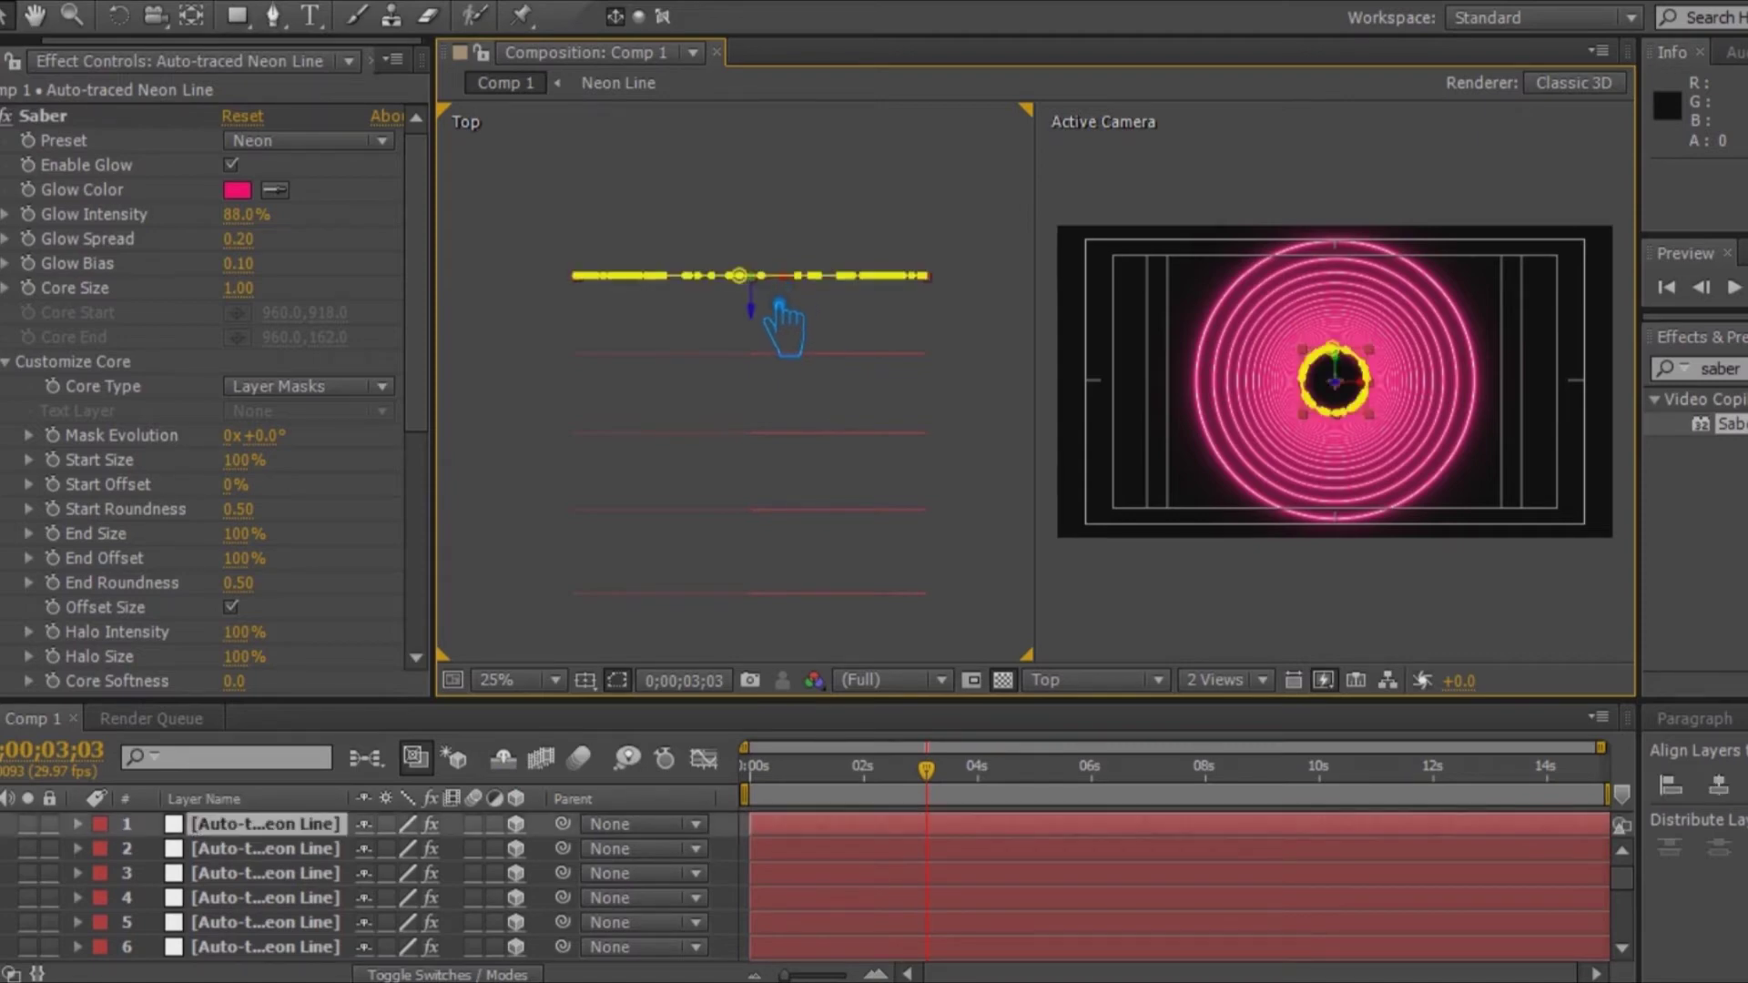
drag(785, 344, 781, 294)
key(ctrl+z)
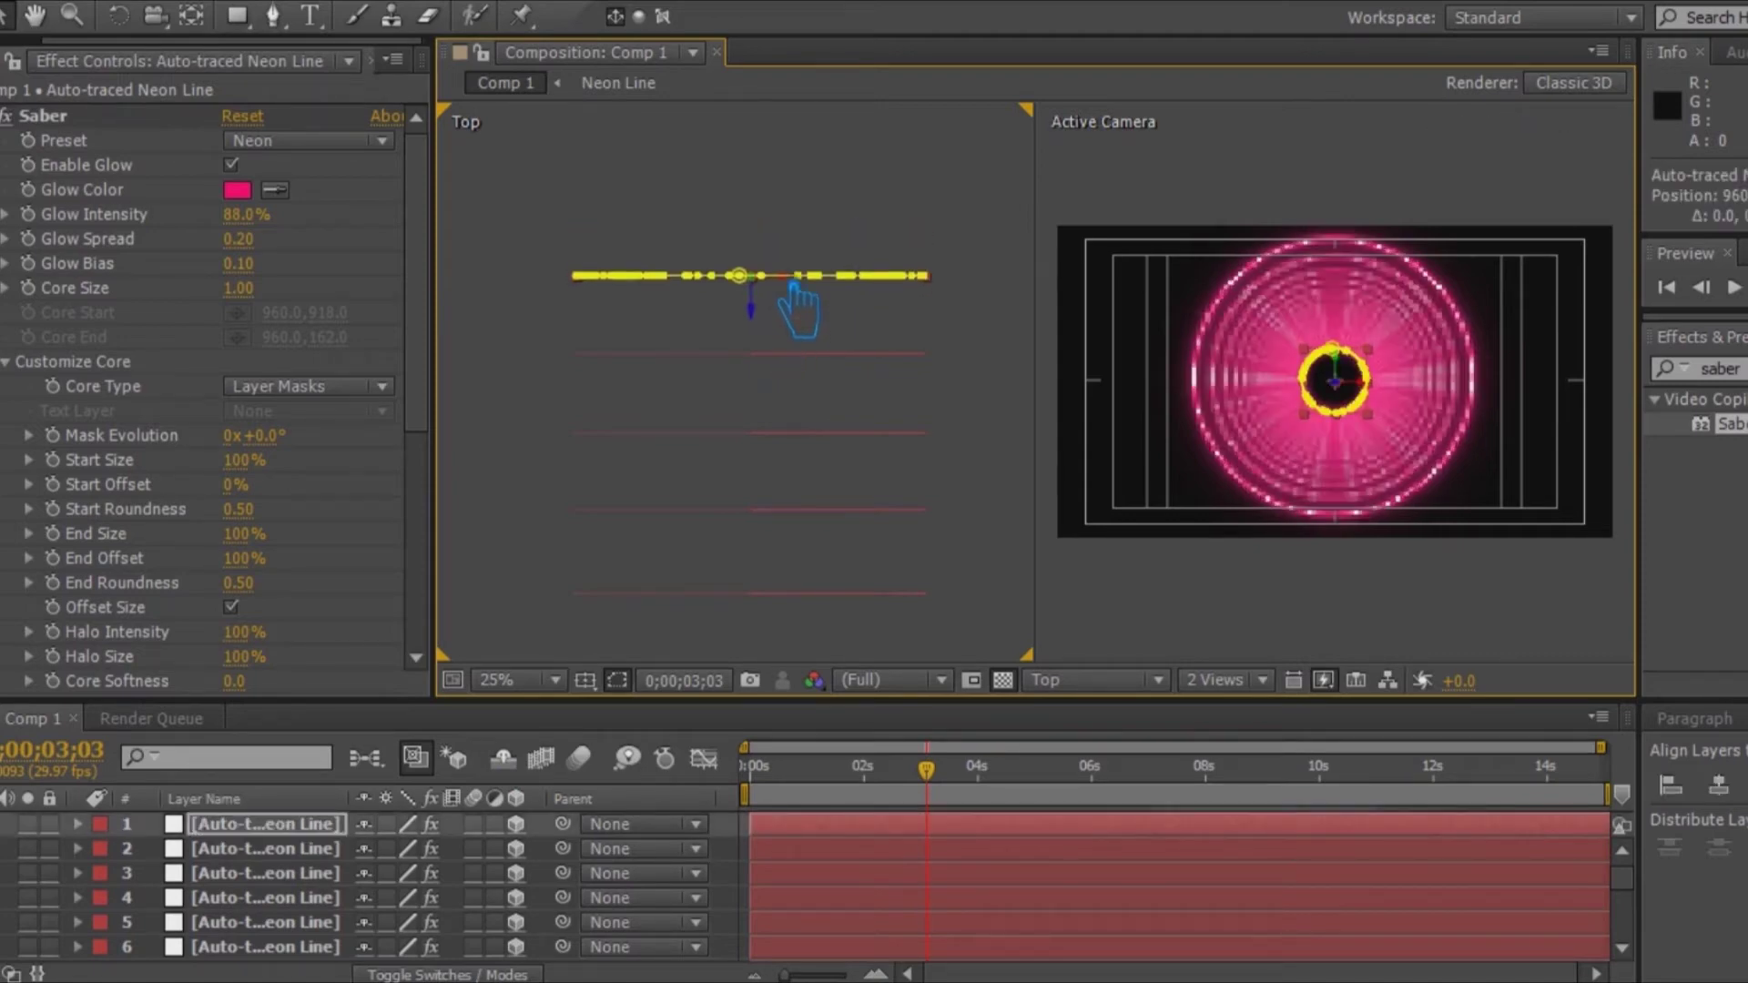
Step: Move the new copy back and fine-tune its gap, and place one more duplicate ring behind it at the same spacing
drag(784, 339, 799, 257)
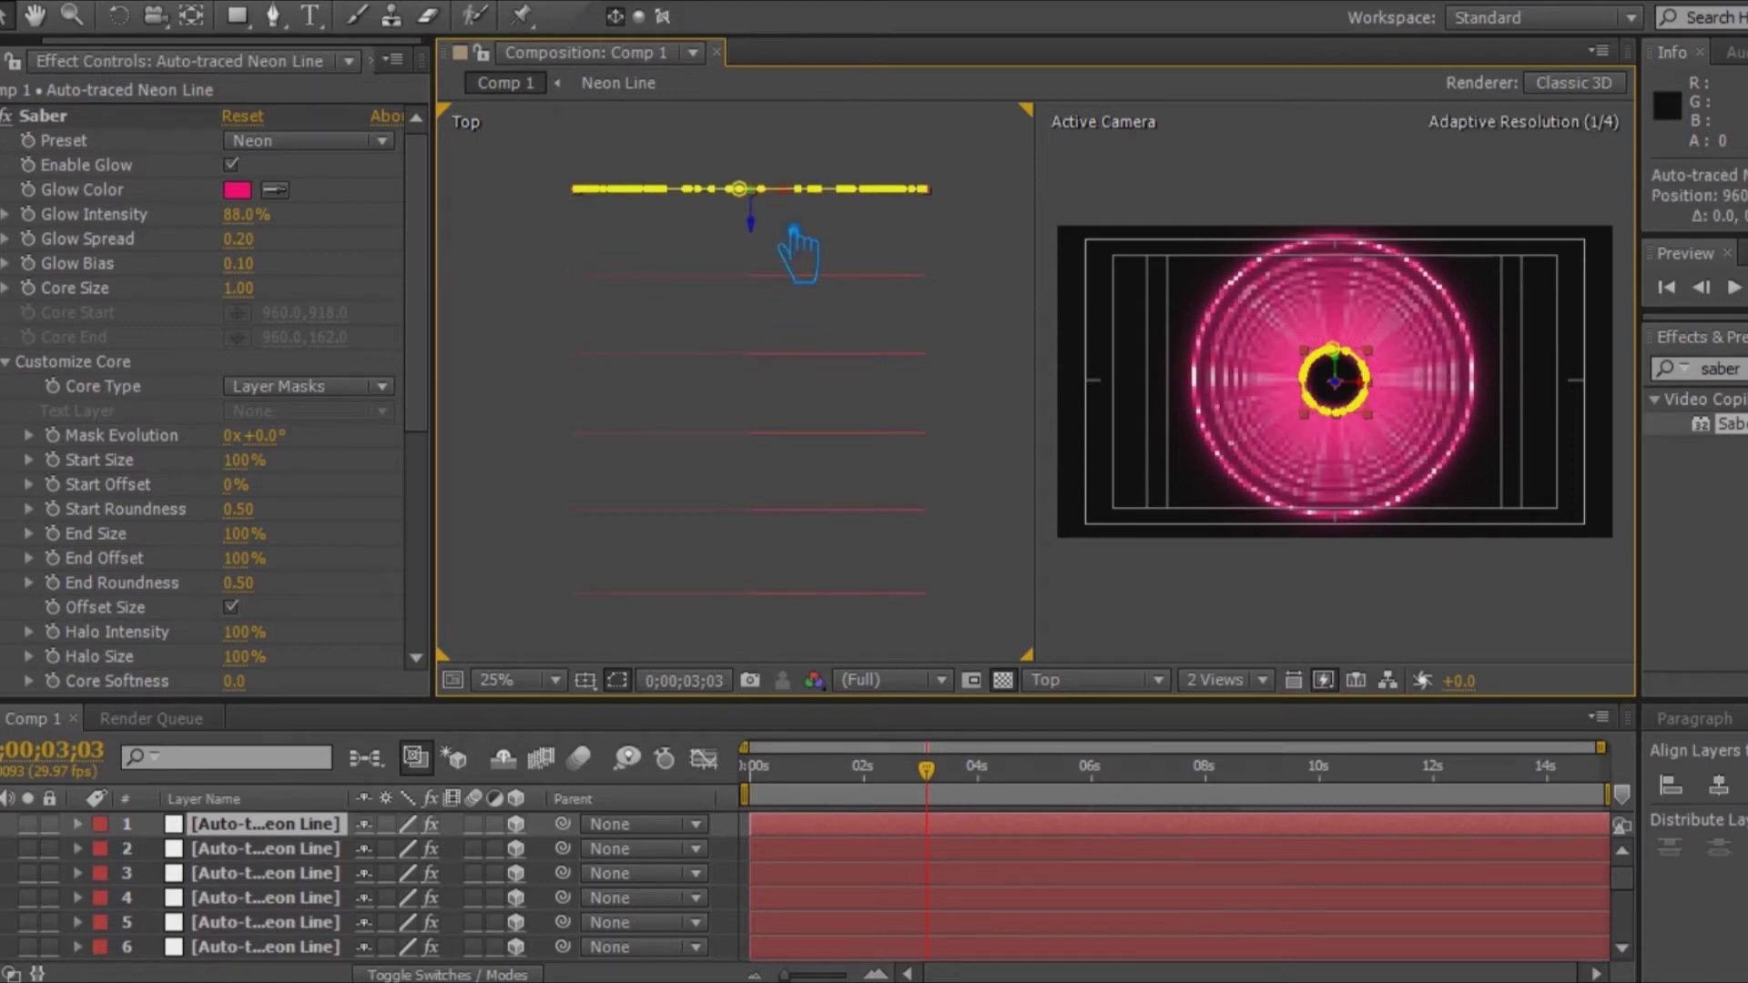
drag(778, 267, 779, 282)
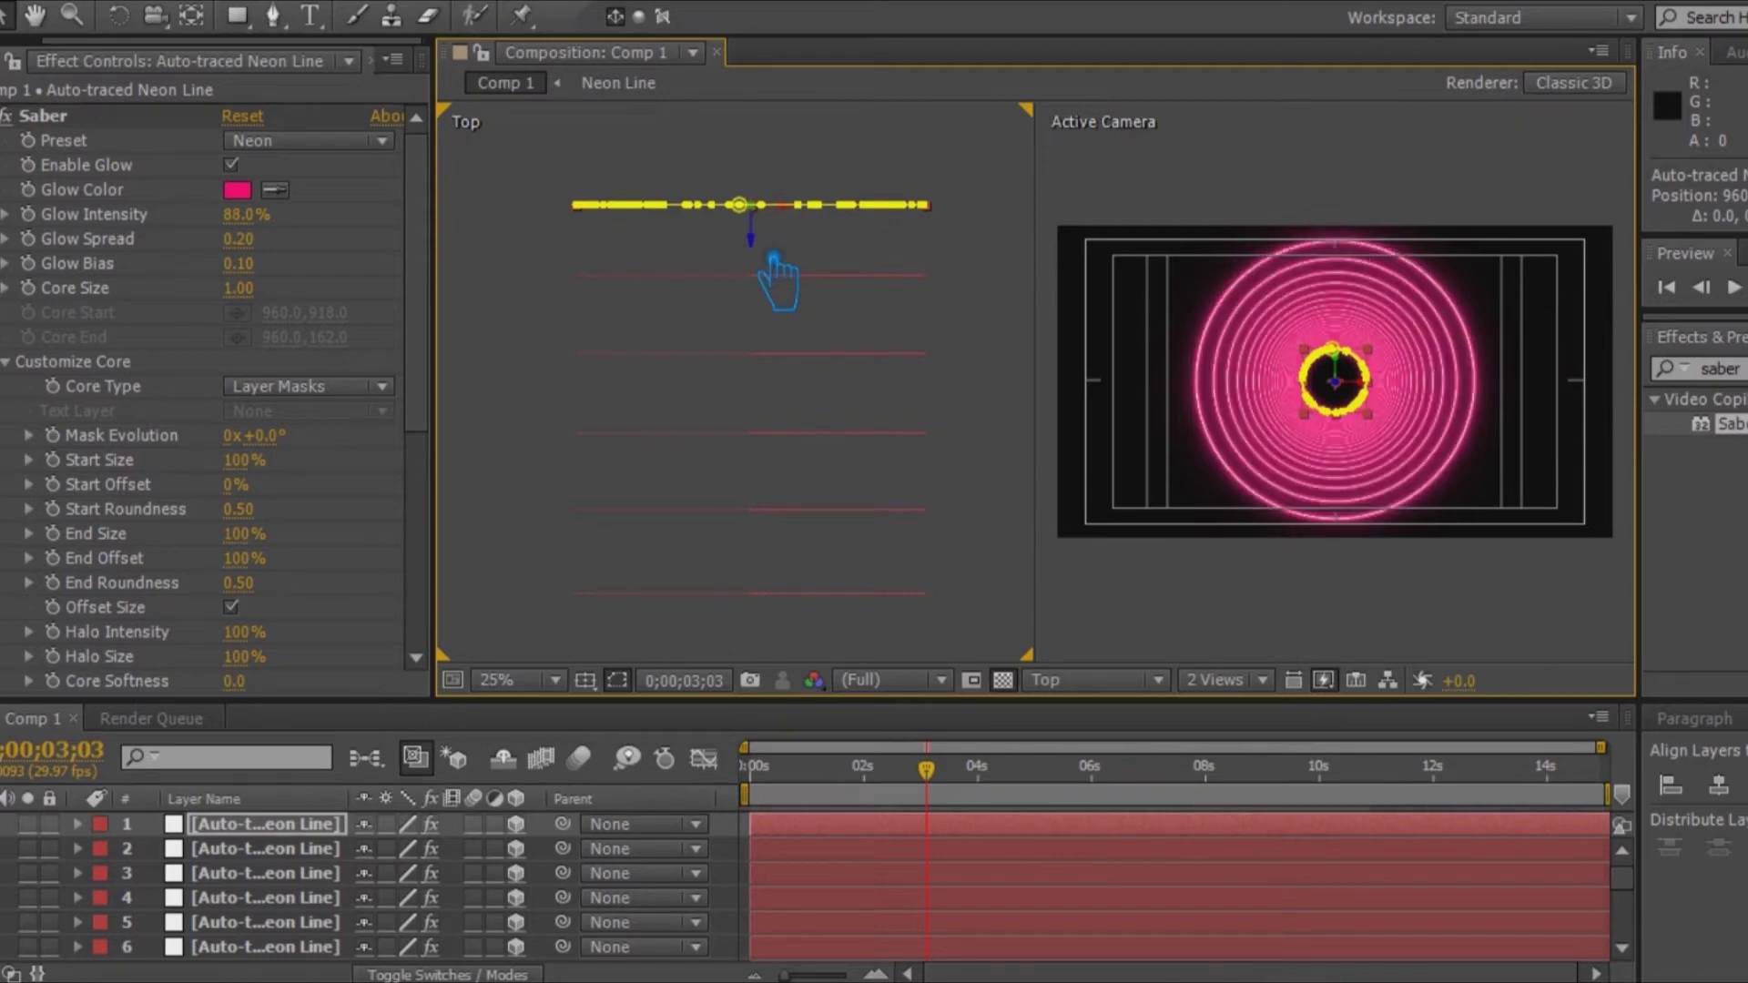
drag(889, 204, 865, 456)
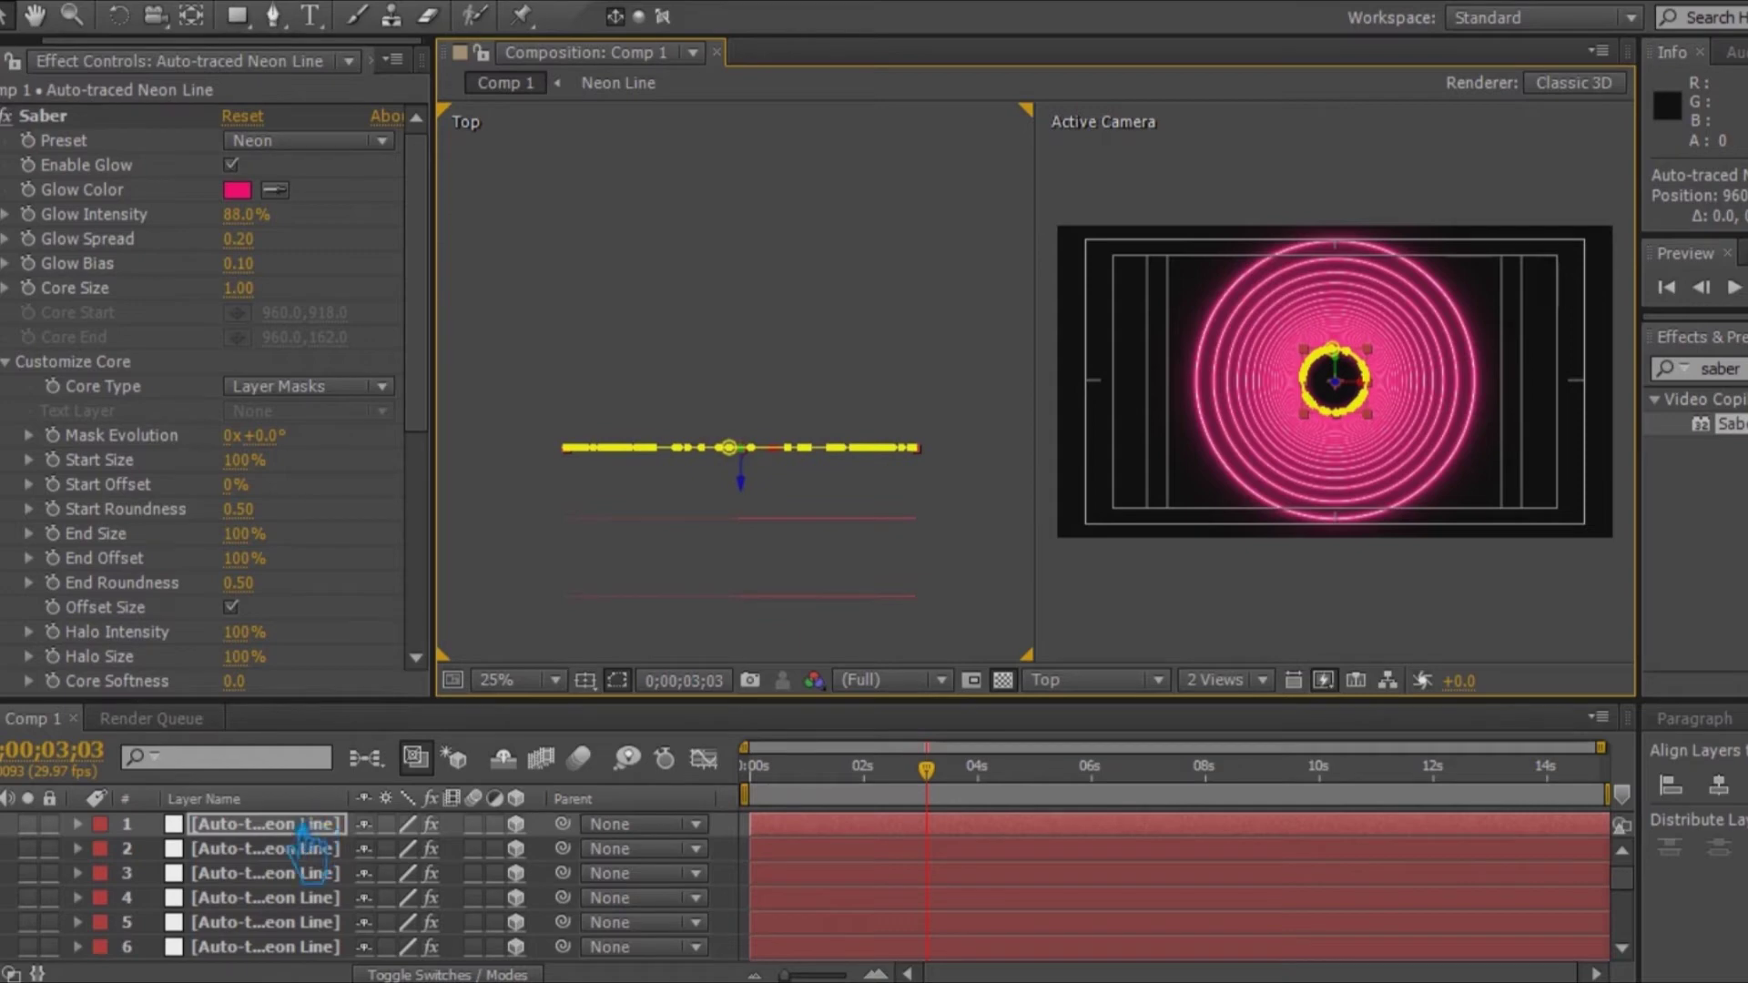
drag(768, 507, 774, 451)
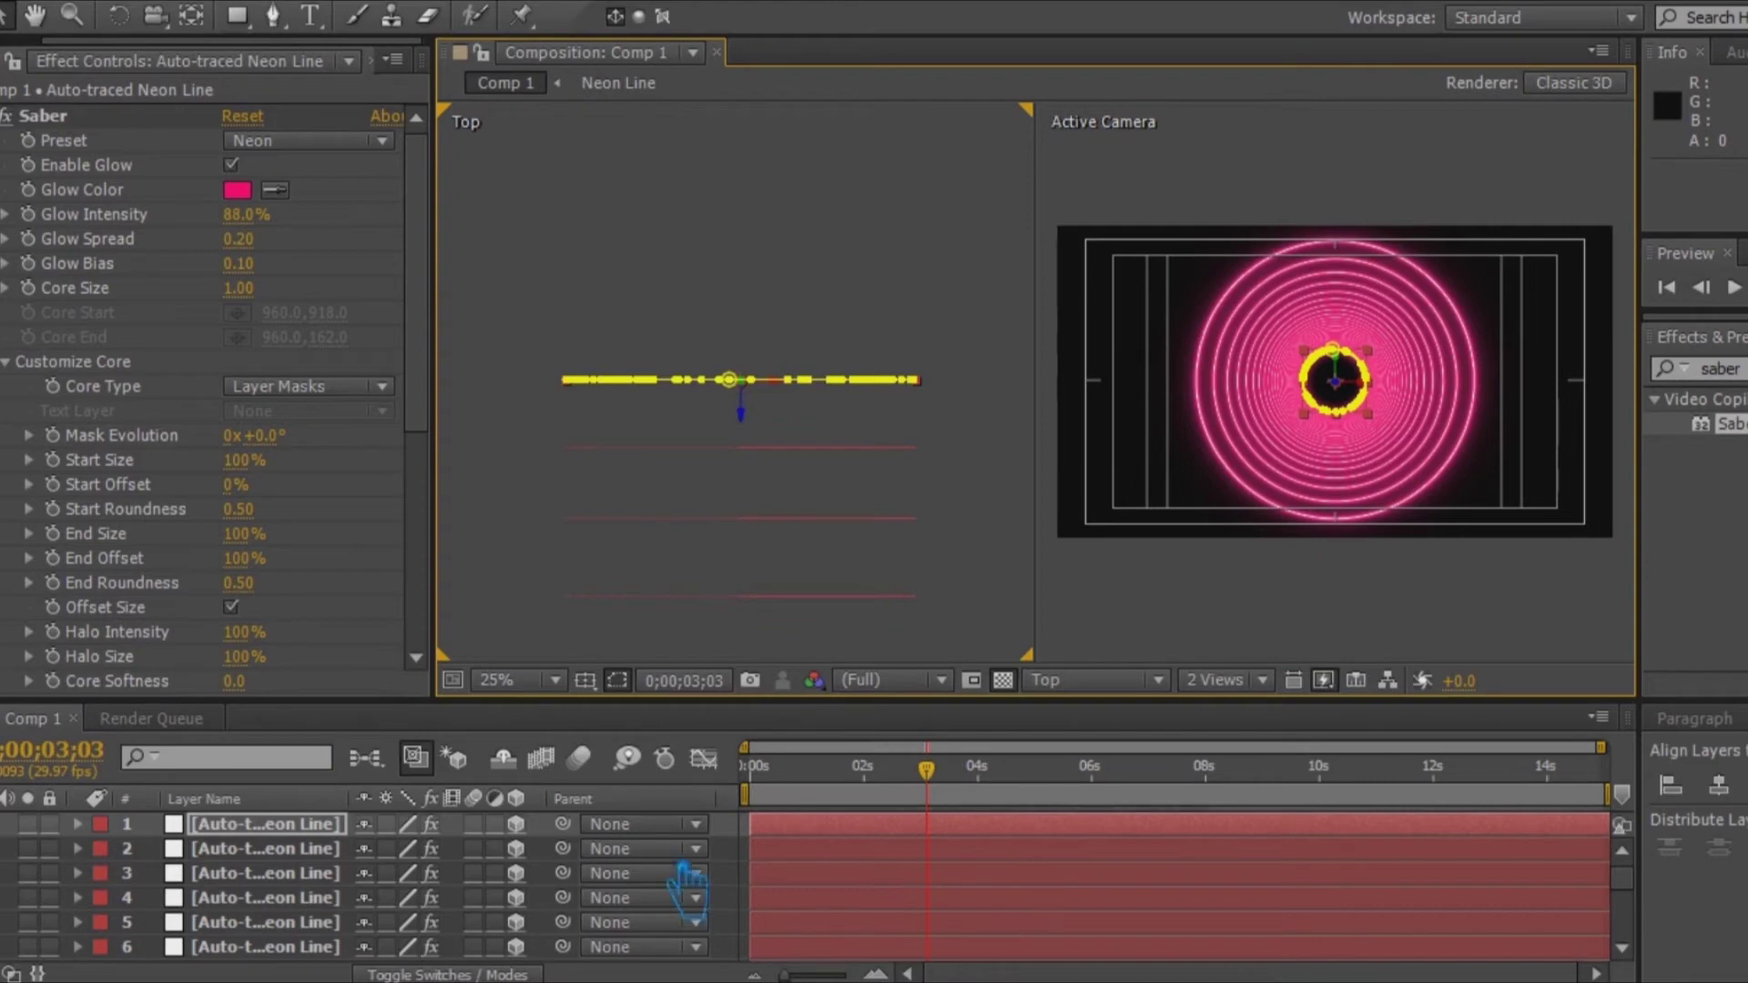
Step: Add a new camera with the default settings to the composition
right_click(755, 853)
mouse_move(910, 527)
click(1302, 671)
click(1292, 775)
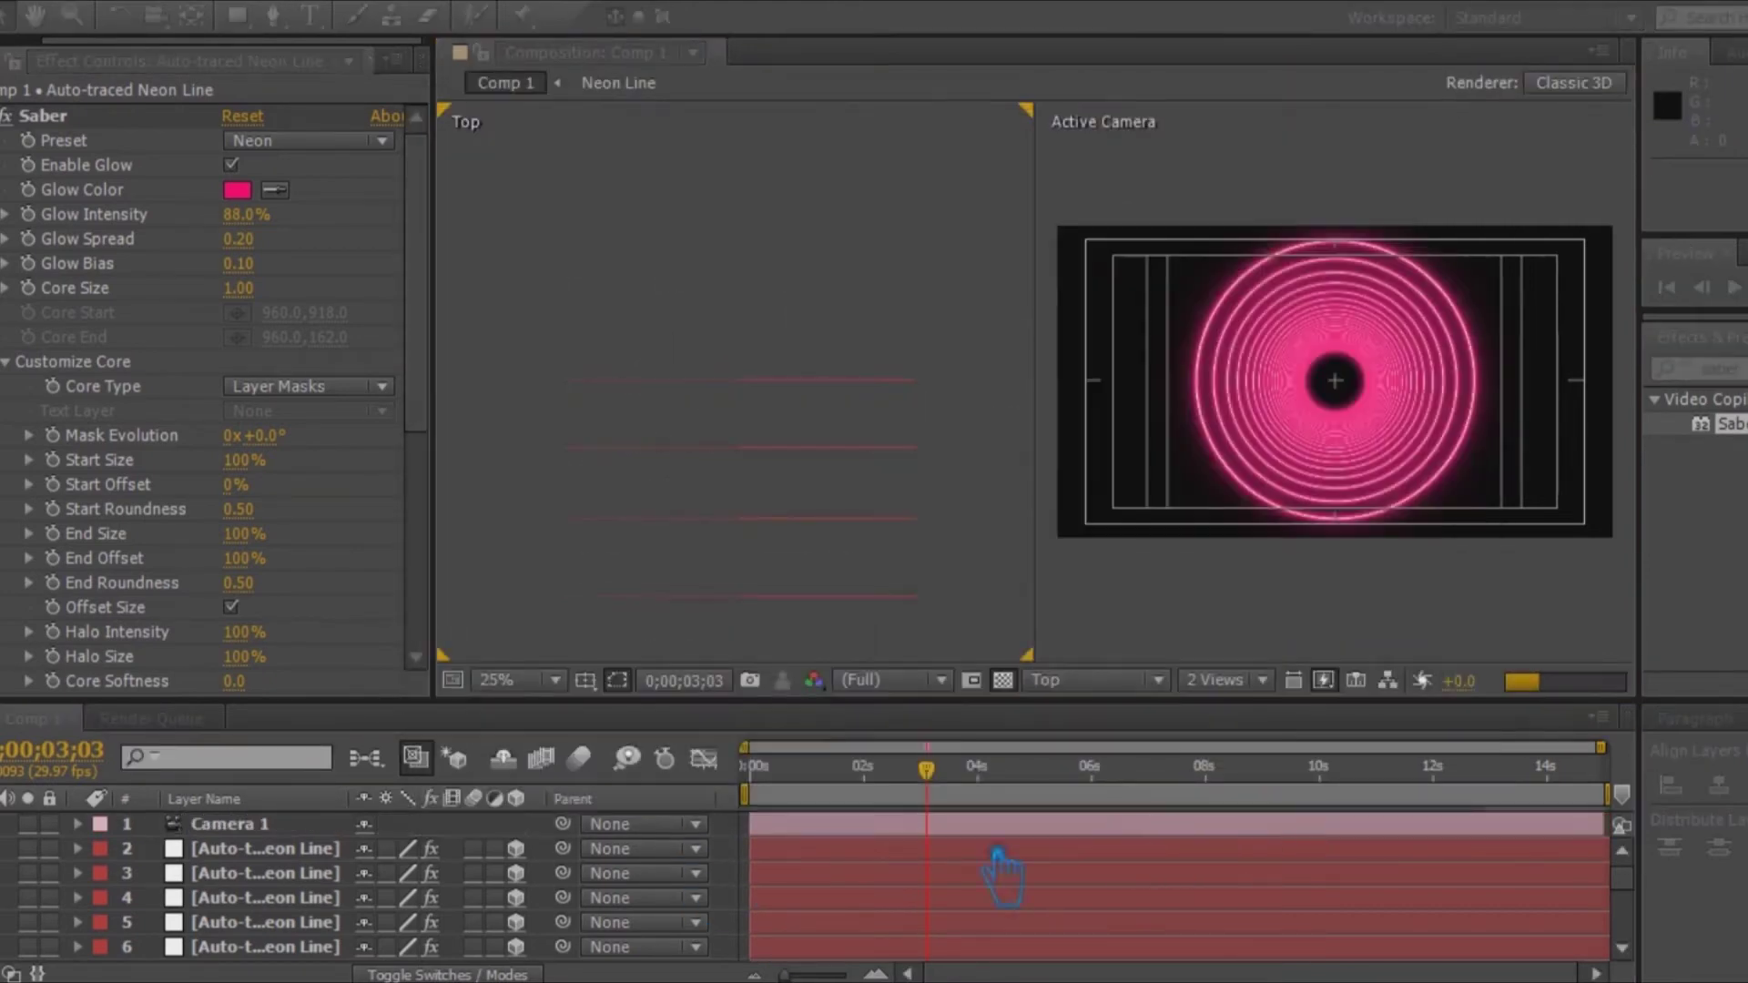
Step: Add a 3D null object and parent the camera to it
right_click(746, 856)
mouse_move(789, 535)
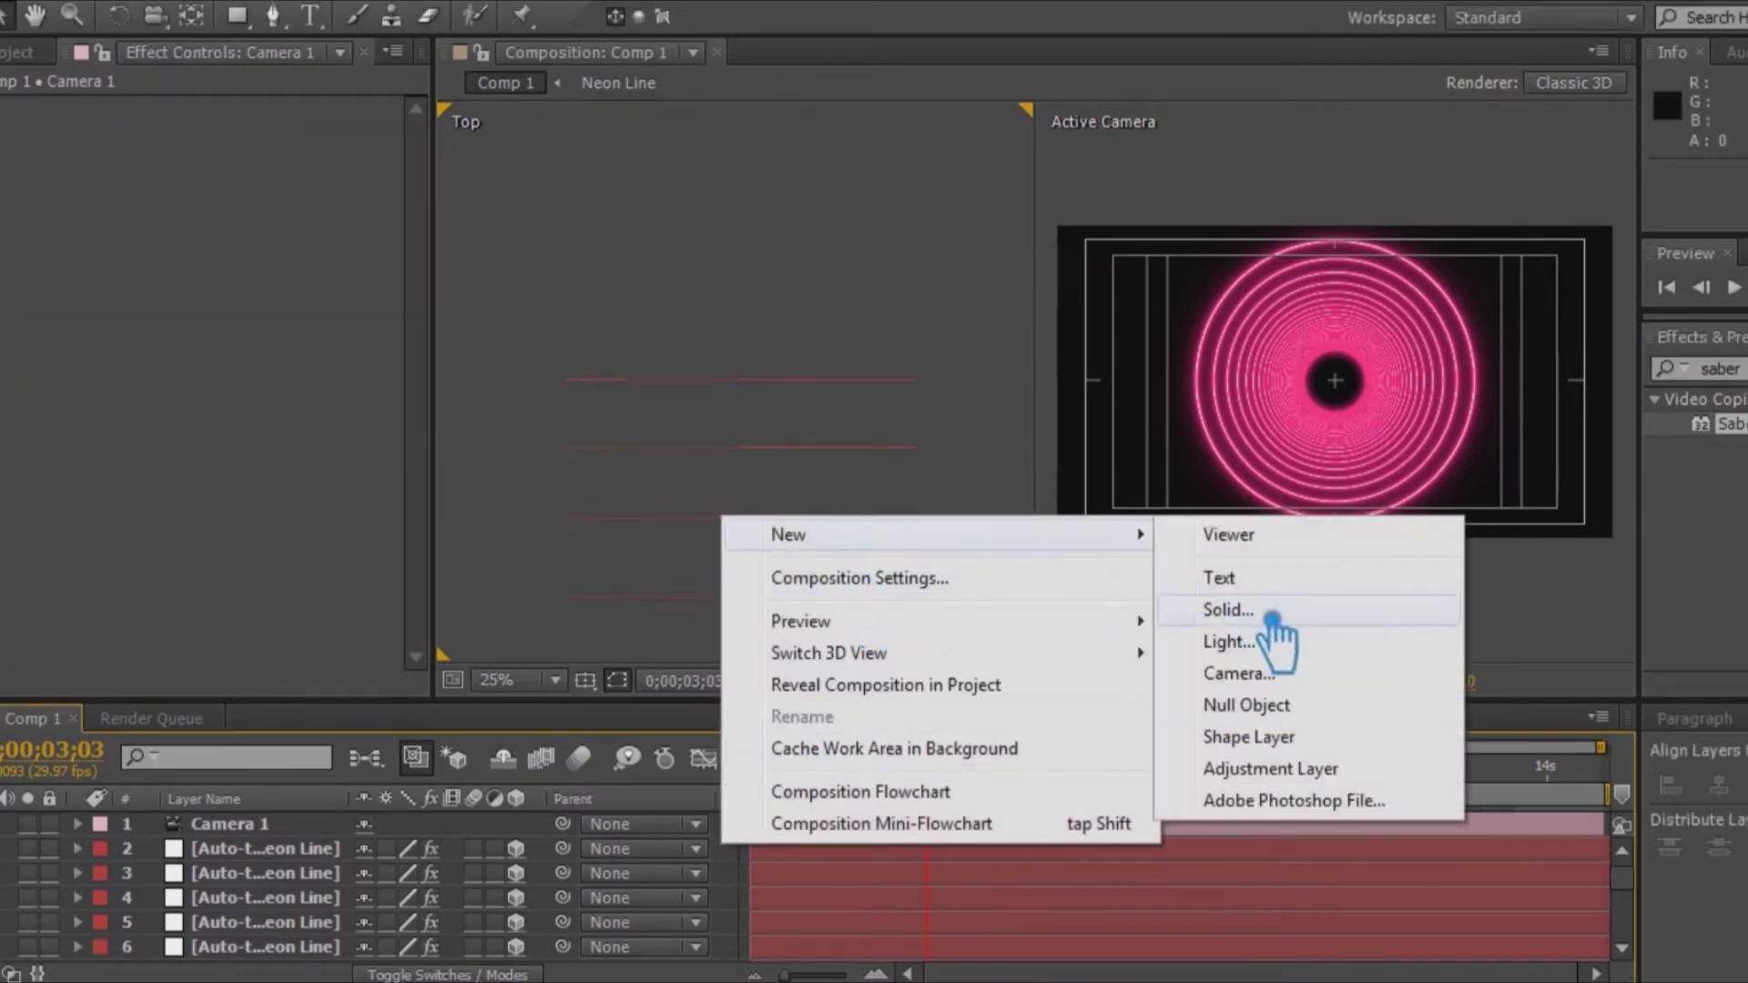
click(1308, 710)
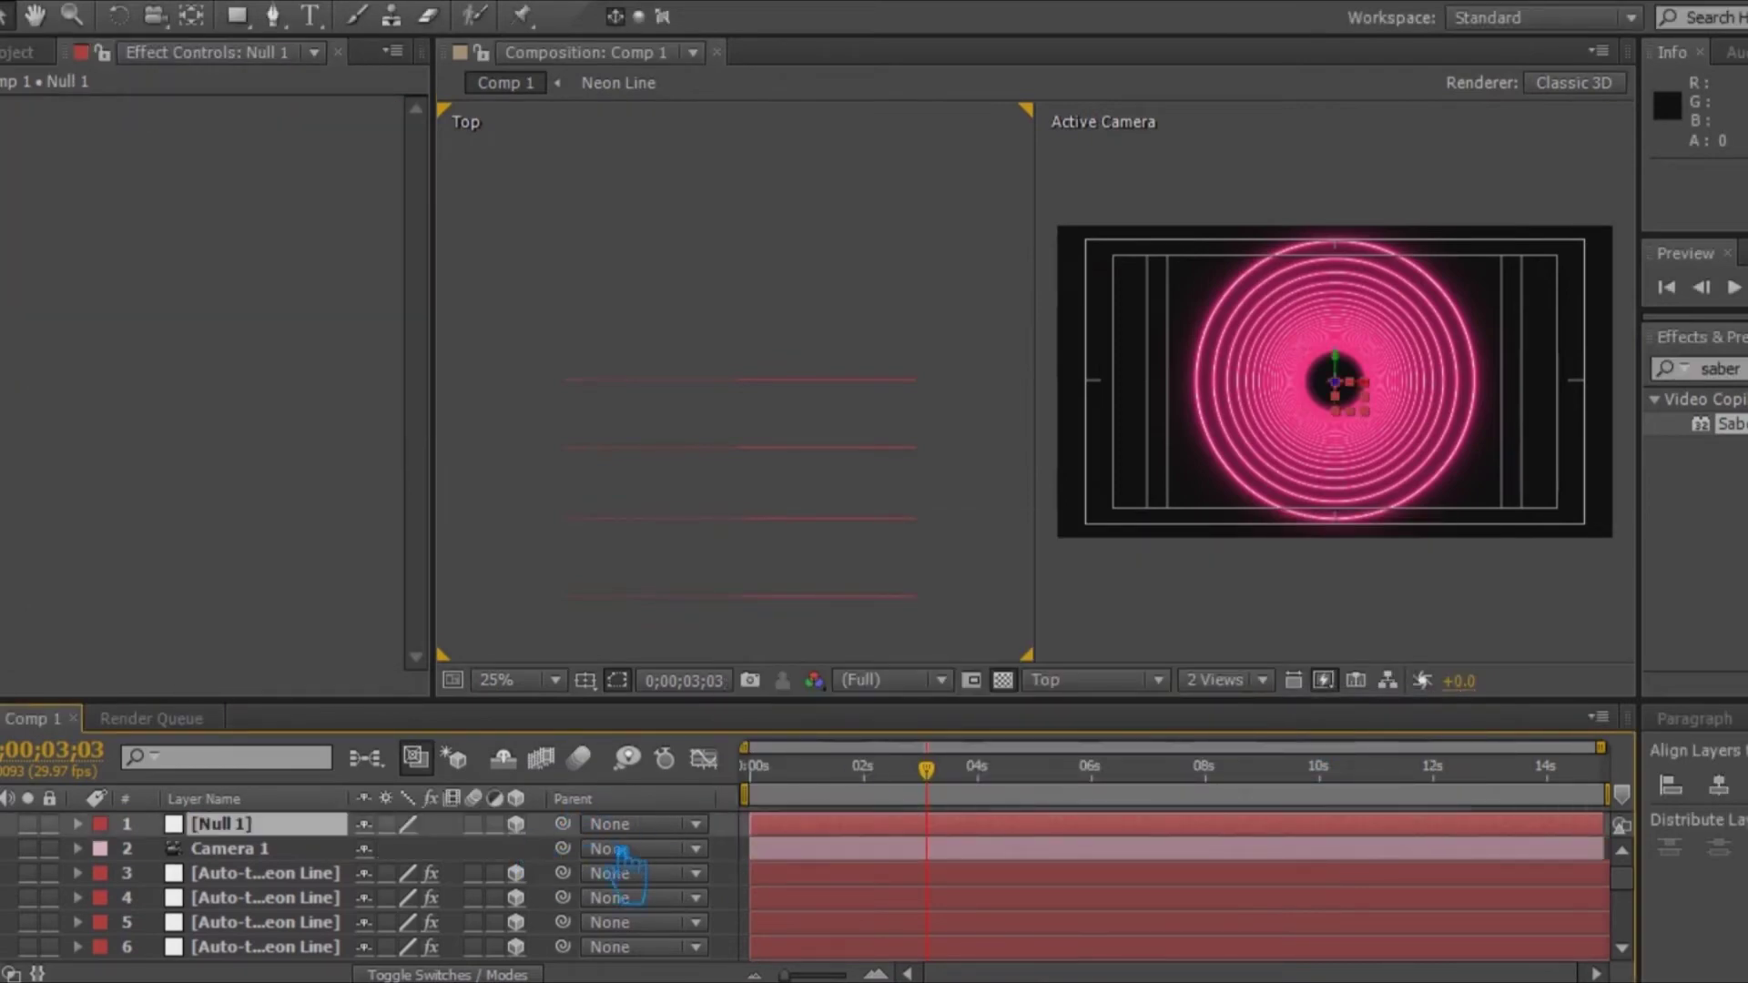
drag(562, 848, 273, 825)
key(F2)
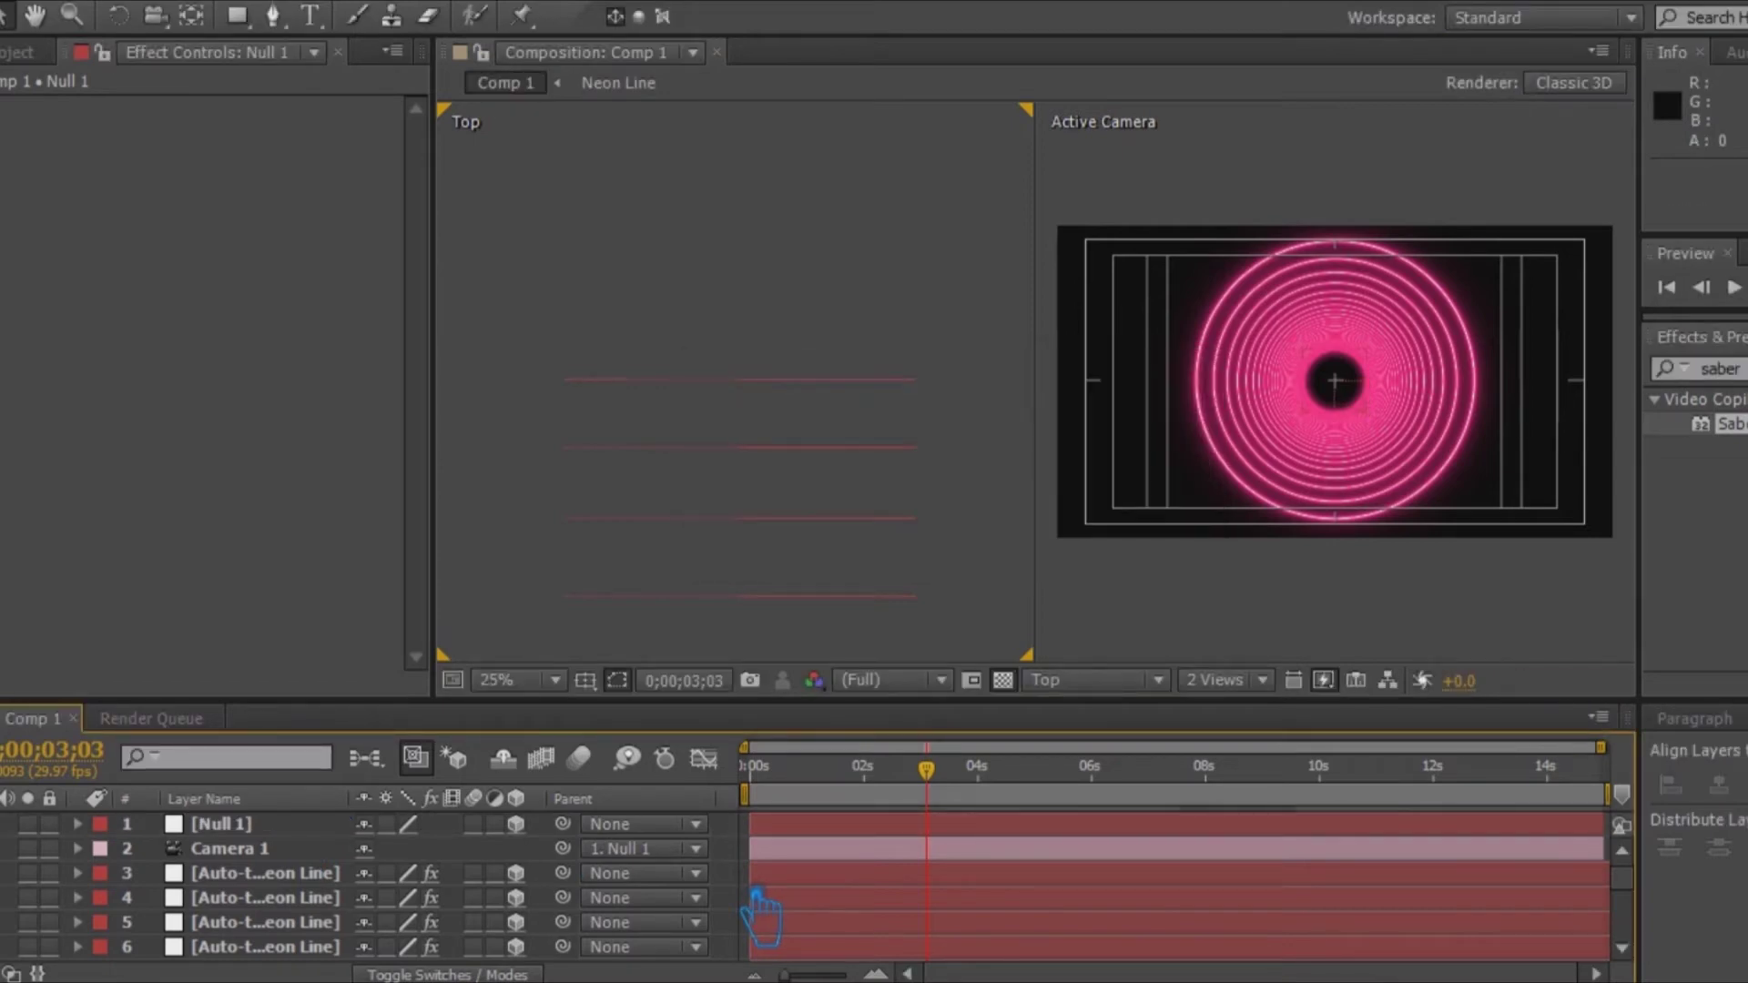
Step: Add a Position keyframe to the null at 0;00;00;00 and go to the end of the composition at 0;00;14;29
key(Home)
click(79, 824)
click(103, 848)
click(152, 872)
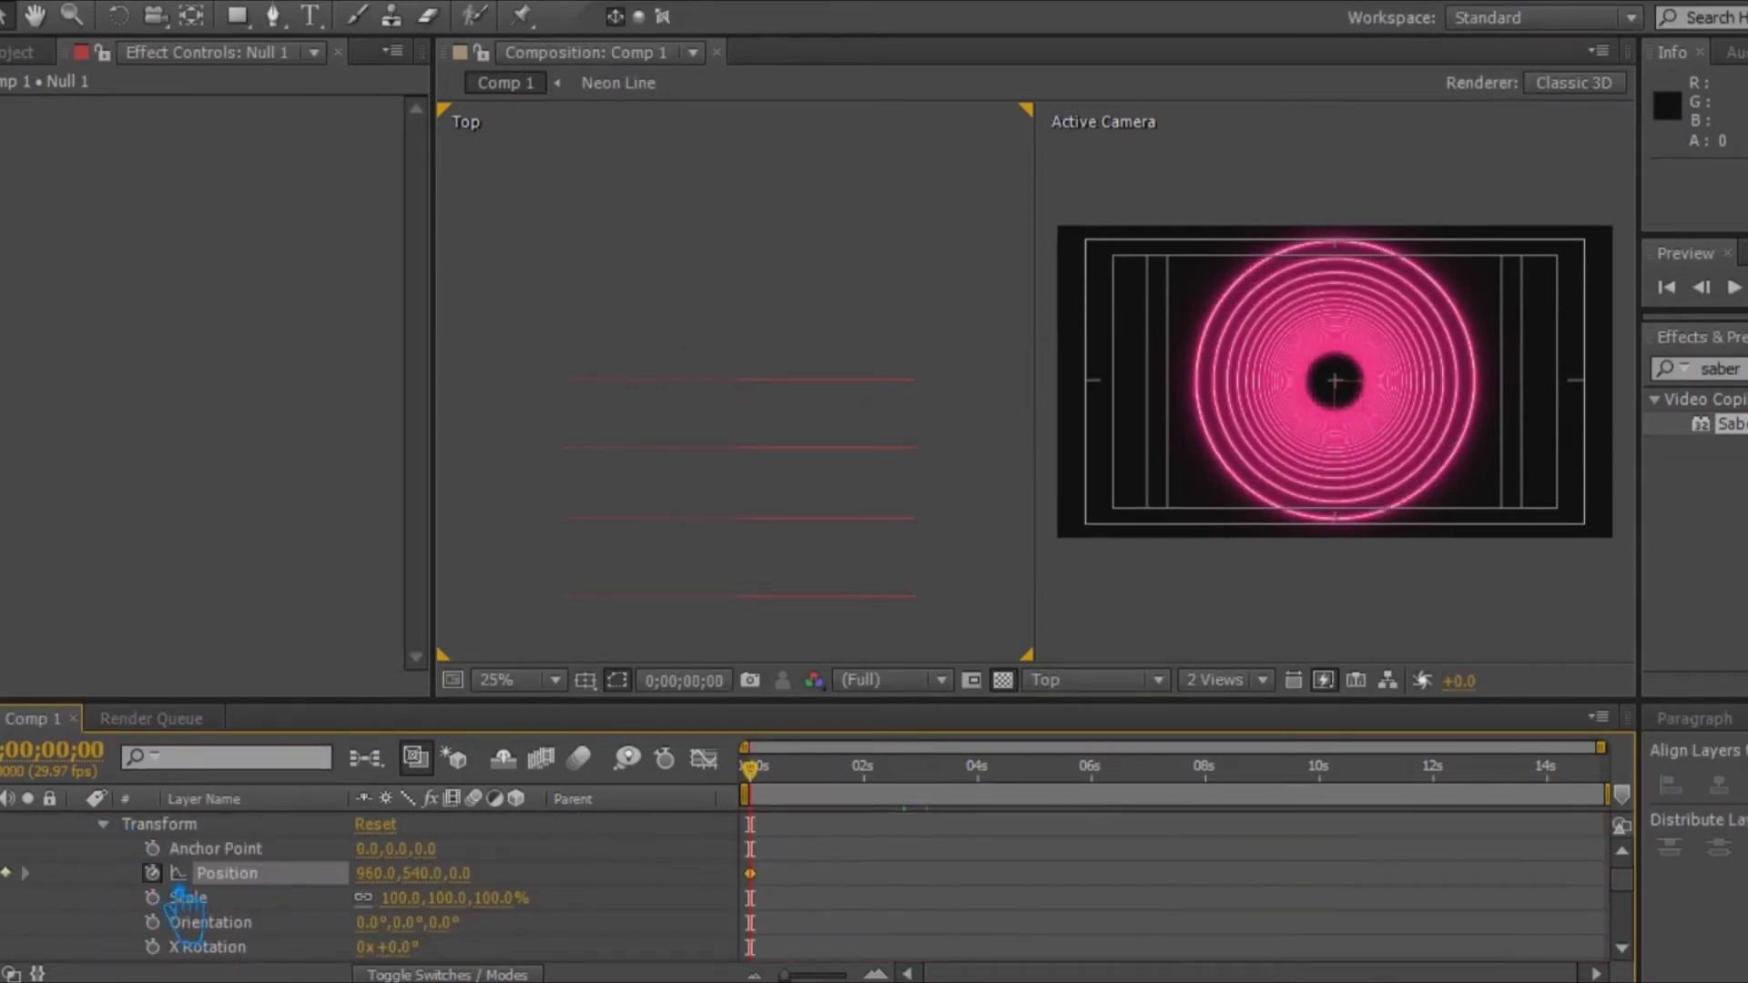
drag(772, 784, 1638, 797)
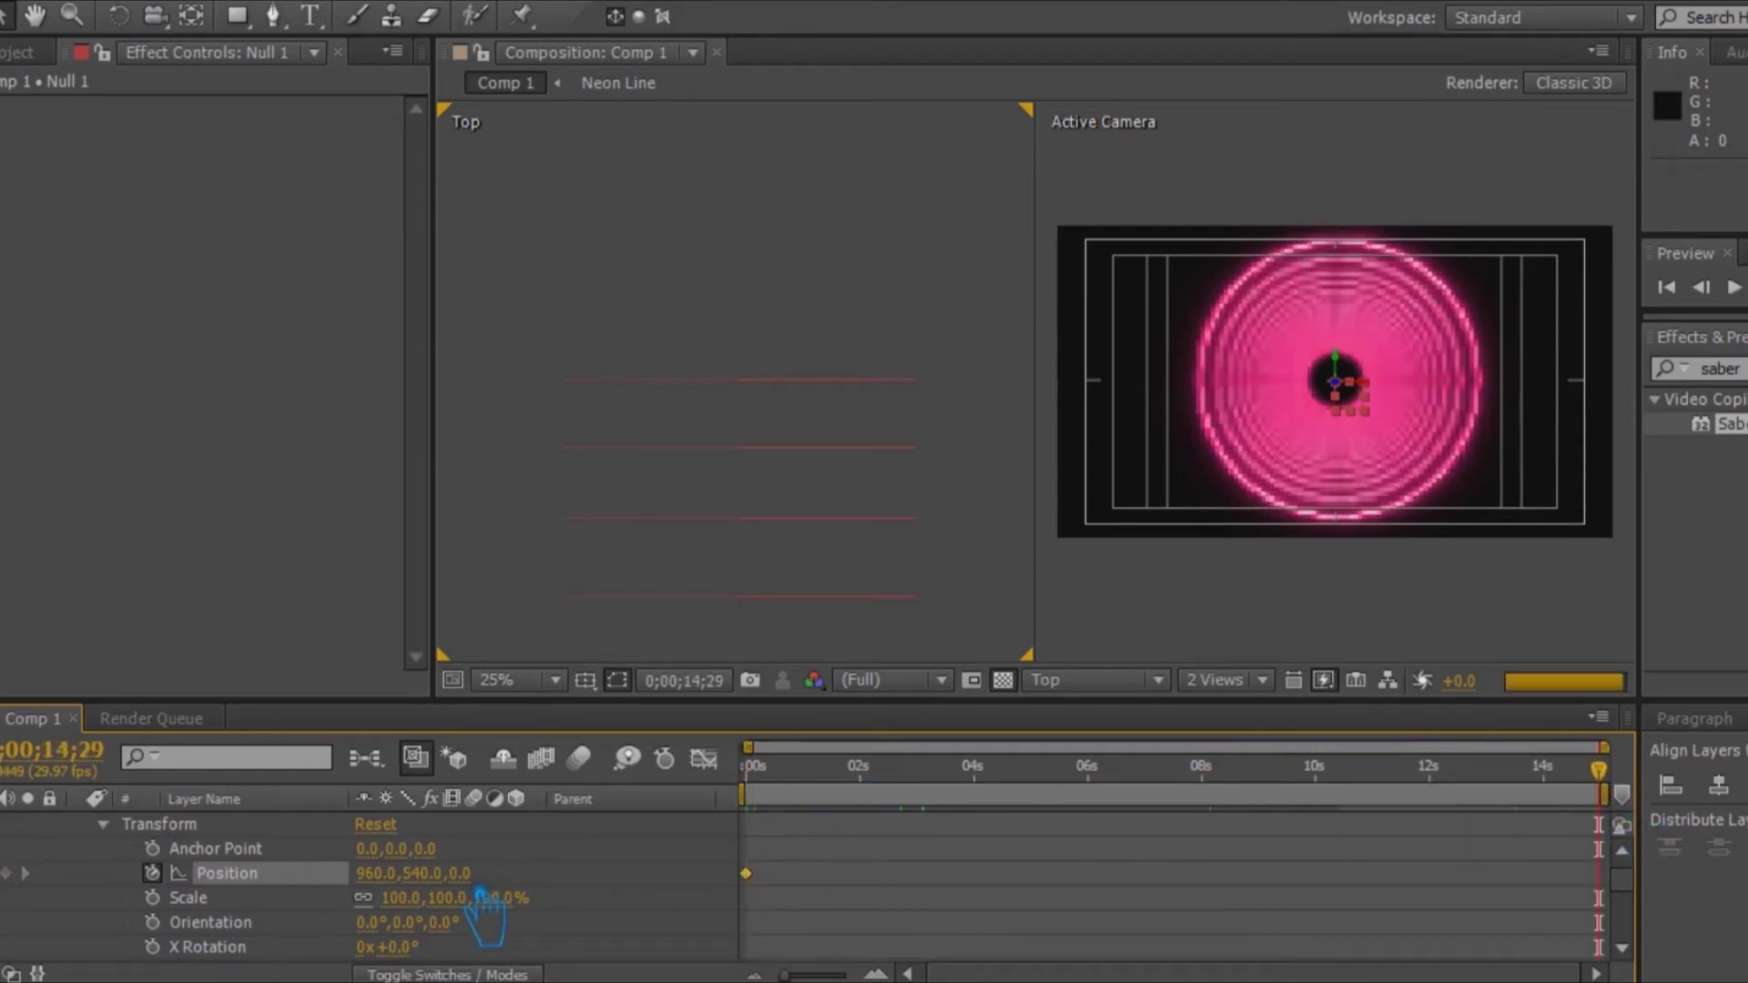
Step: Push the null forward along Z to a Position of 960, 540, 10880 at the end of the composition
drag(466, 876, 1747, 883)
drag(587, 919, 1463, 924)
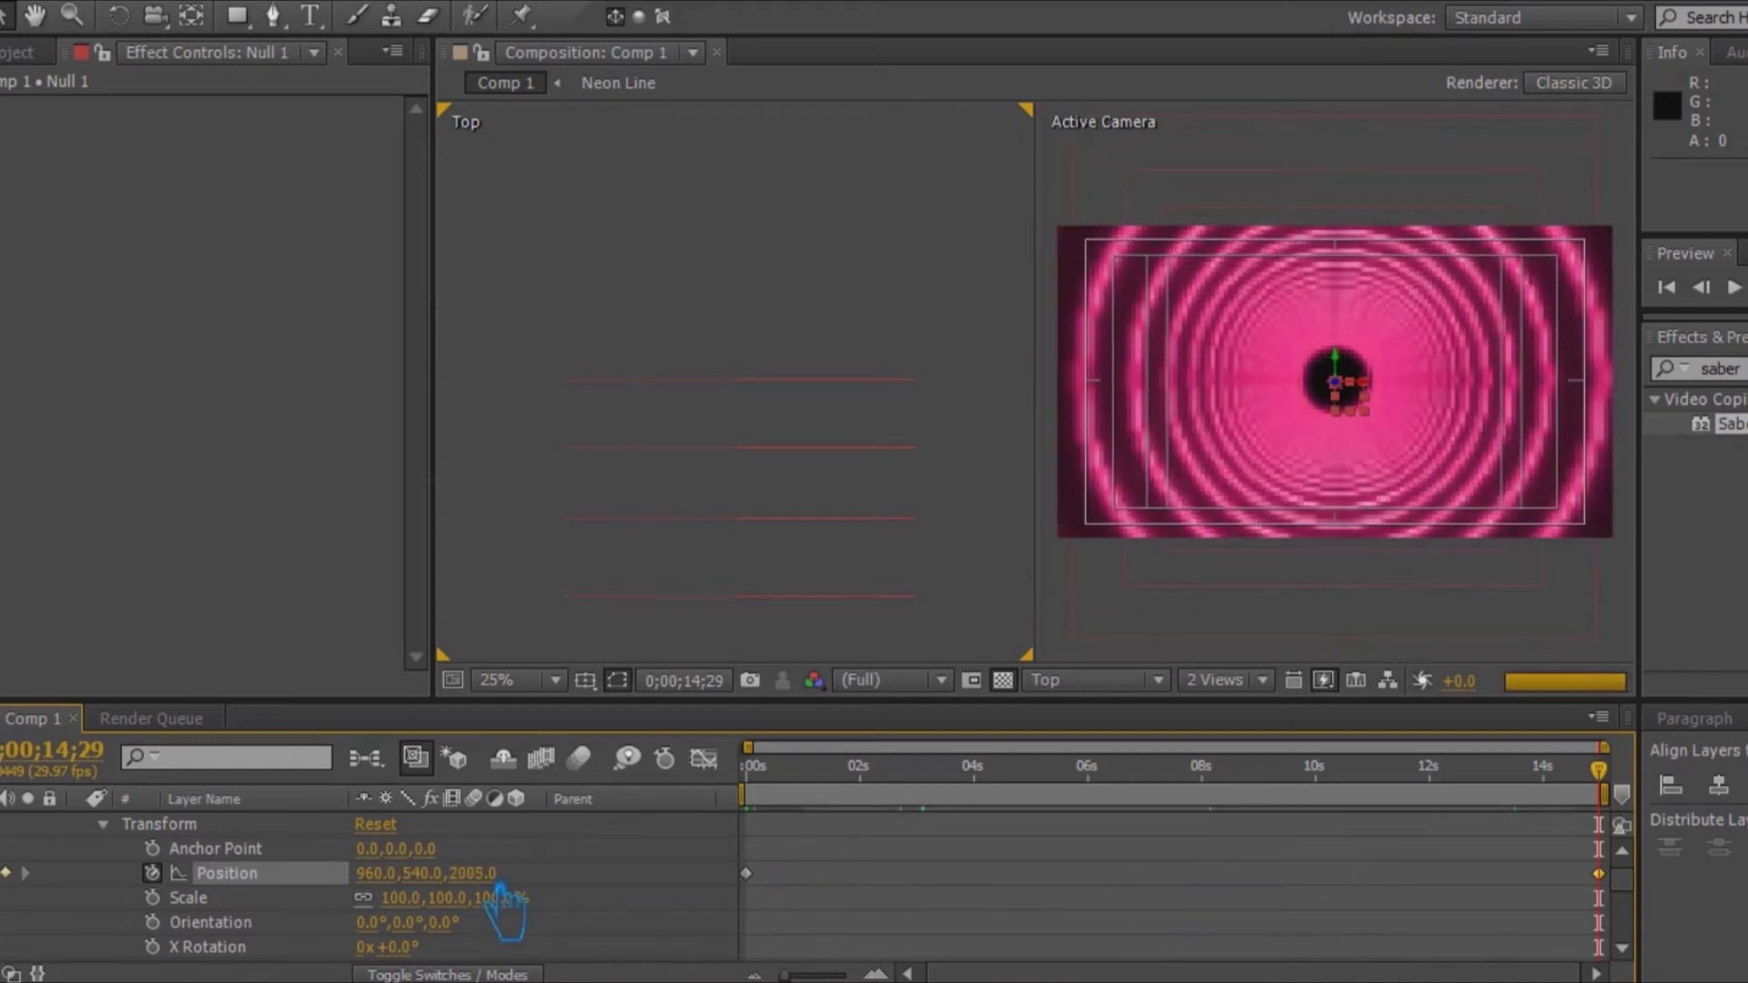
drag(502, 892, 1420, 924)
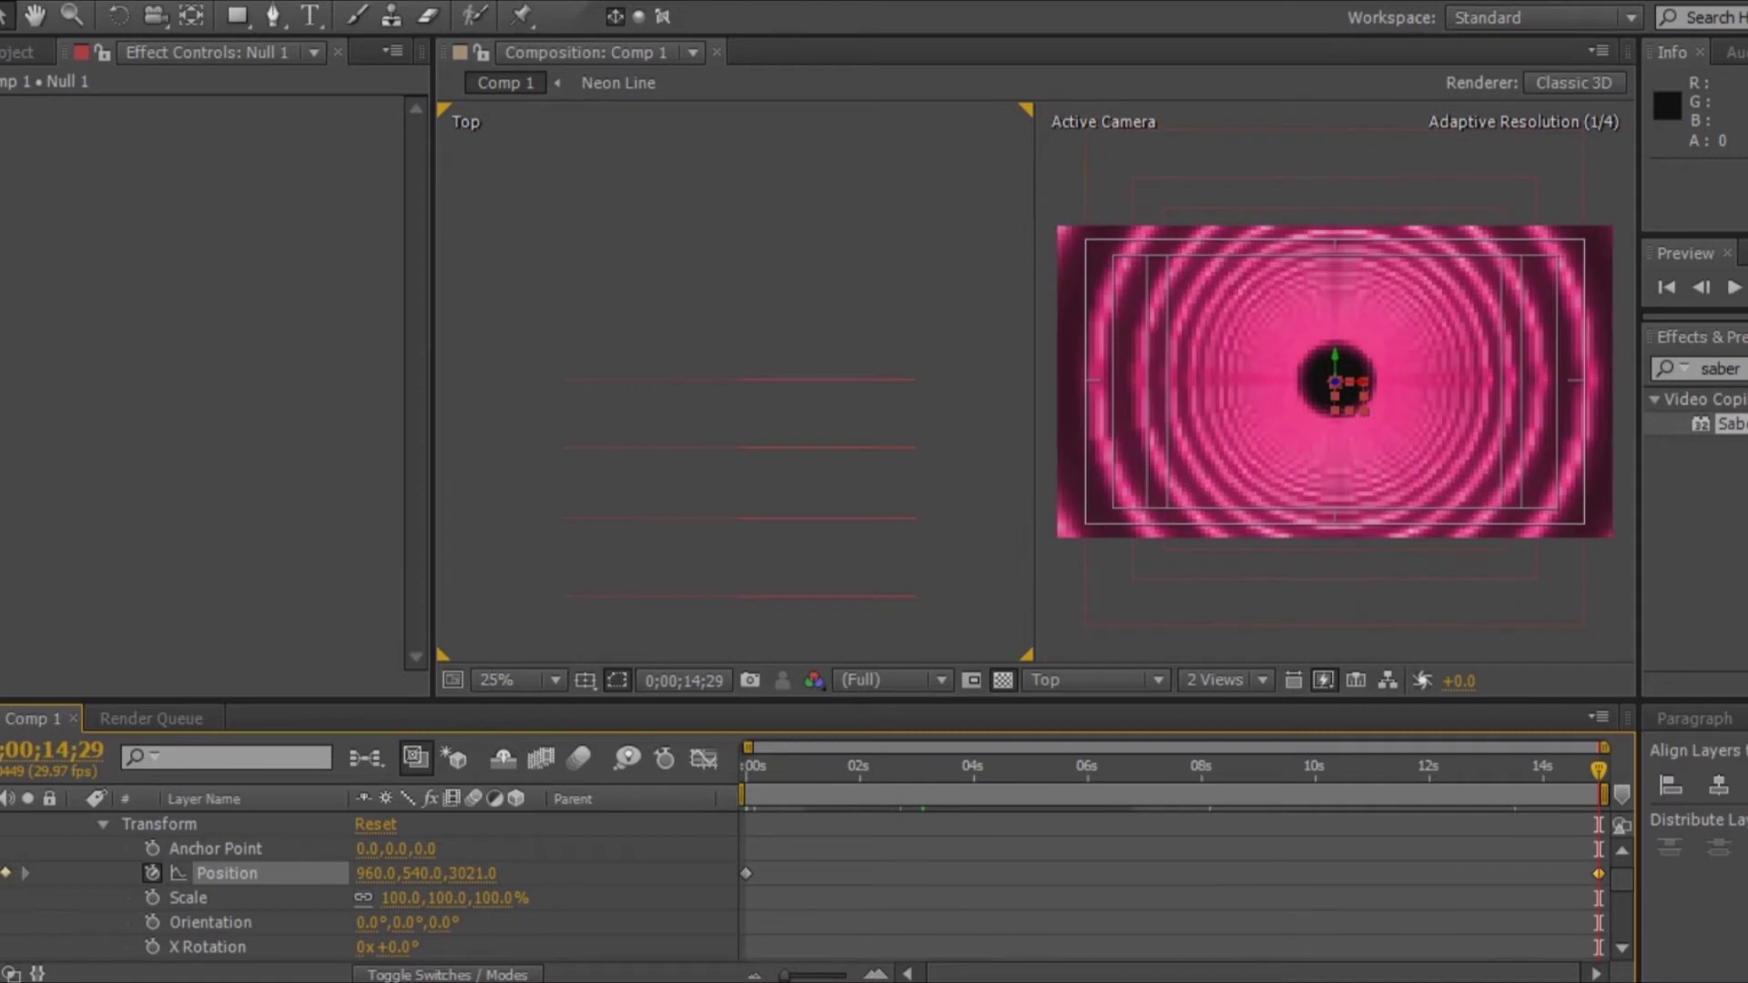
drag(506, 887, 770, 906)
drag(491, 901, 1563, 901)
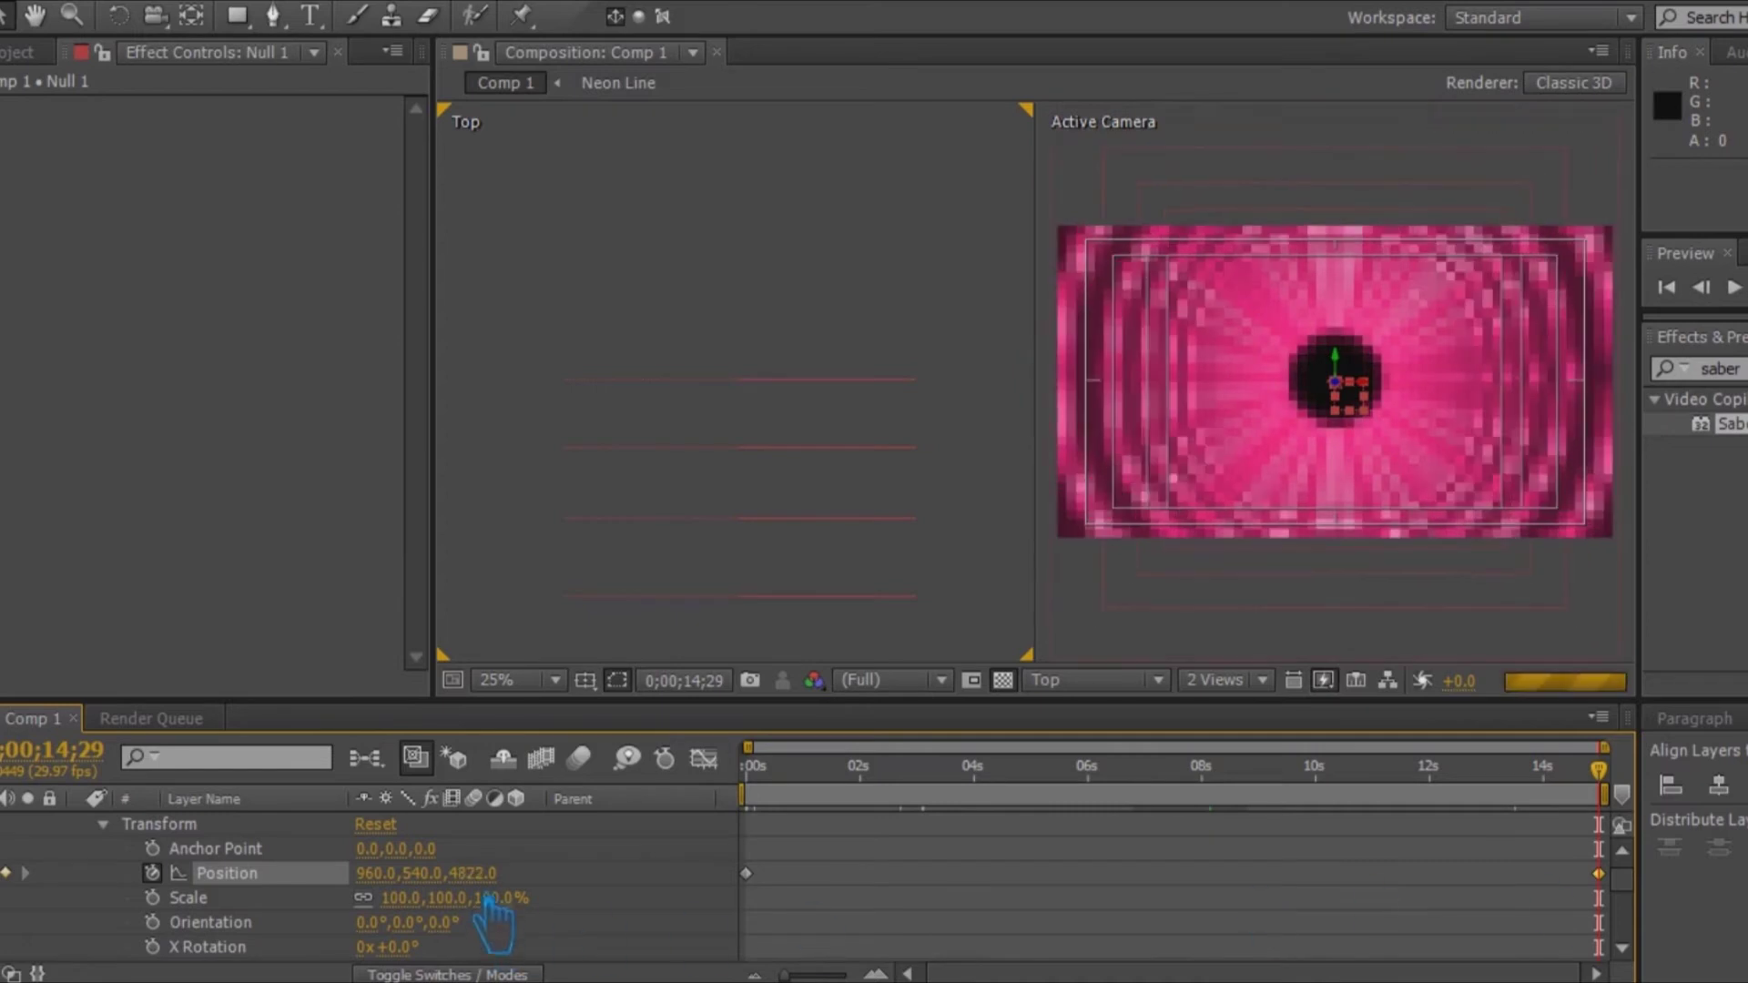
drag(546, 906, 1657, 924)
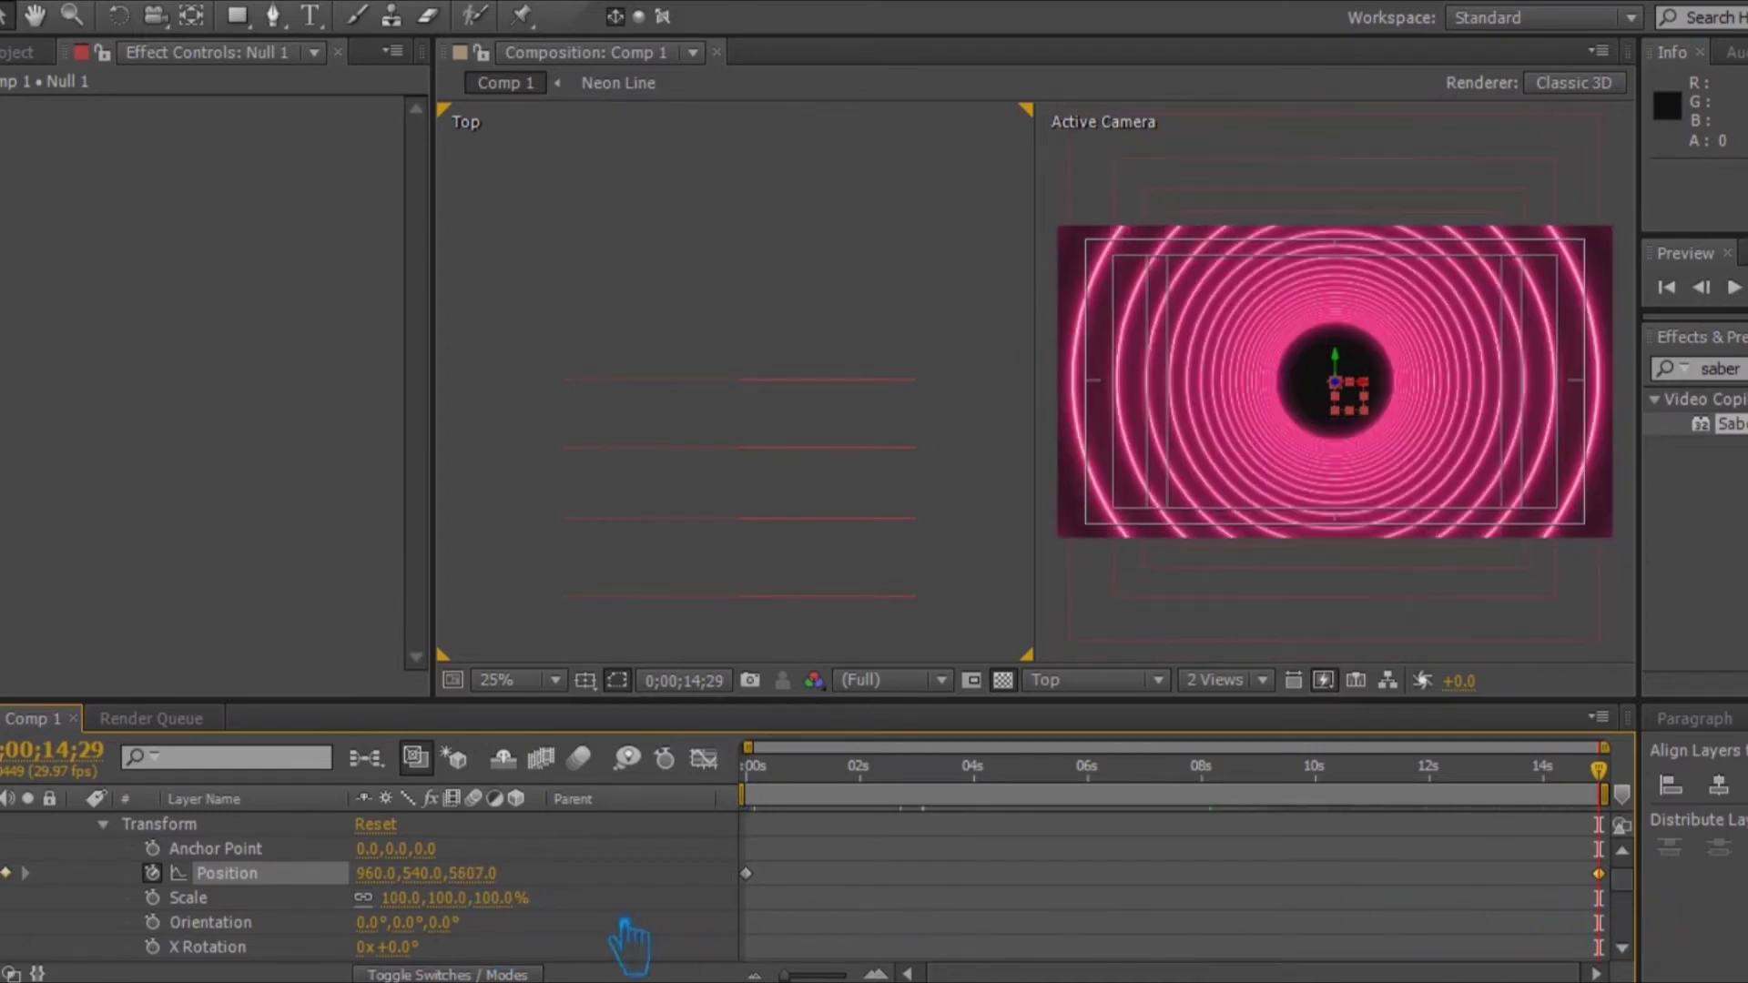
drag(492, 878, 1747, 901)
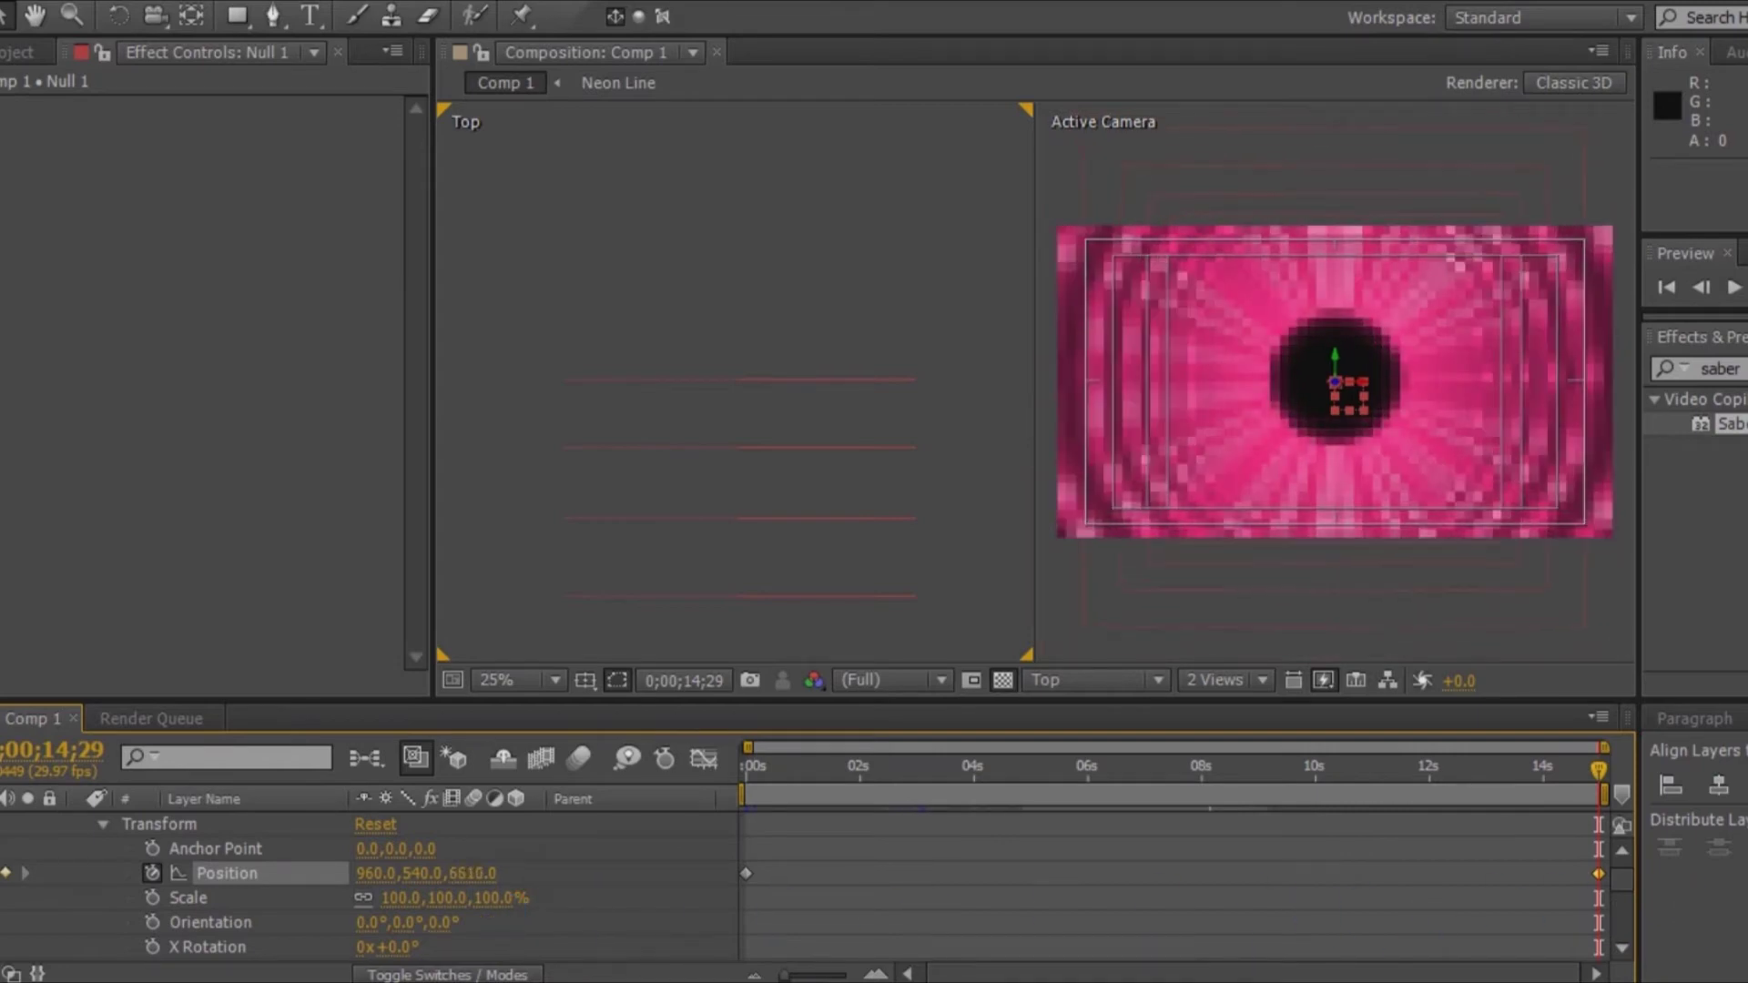
drag(489, 881, 1720, 819)
drag(486, 881, 1723, 900)
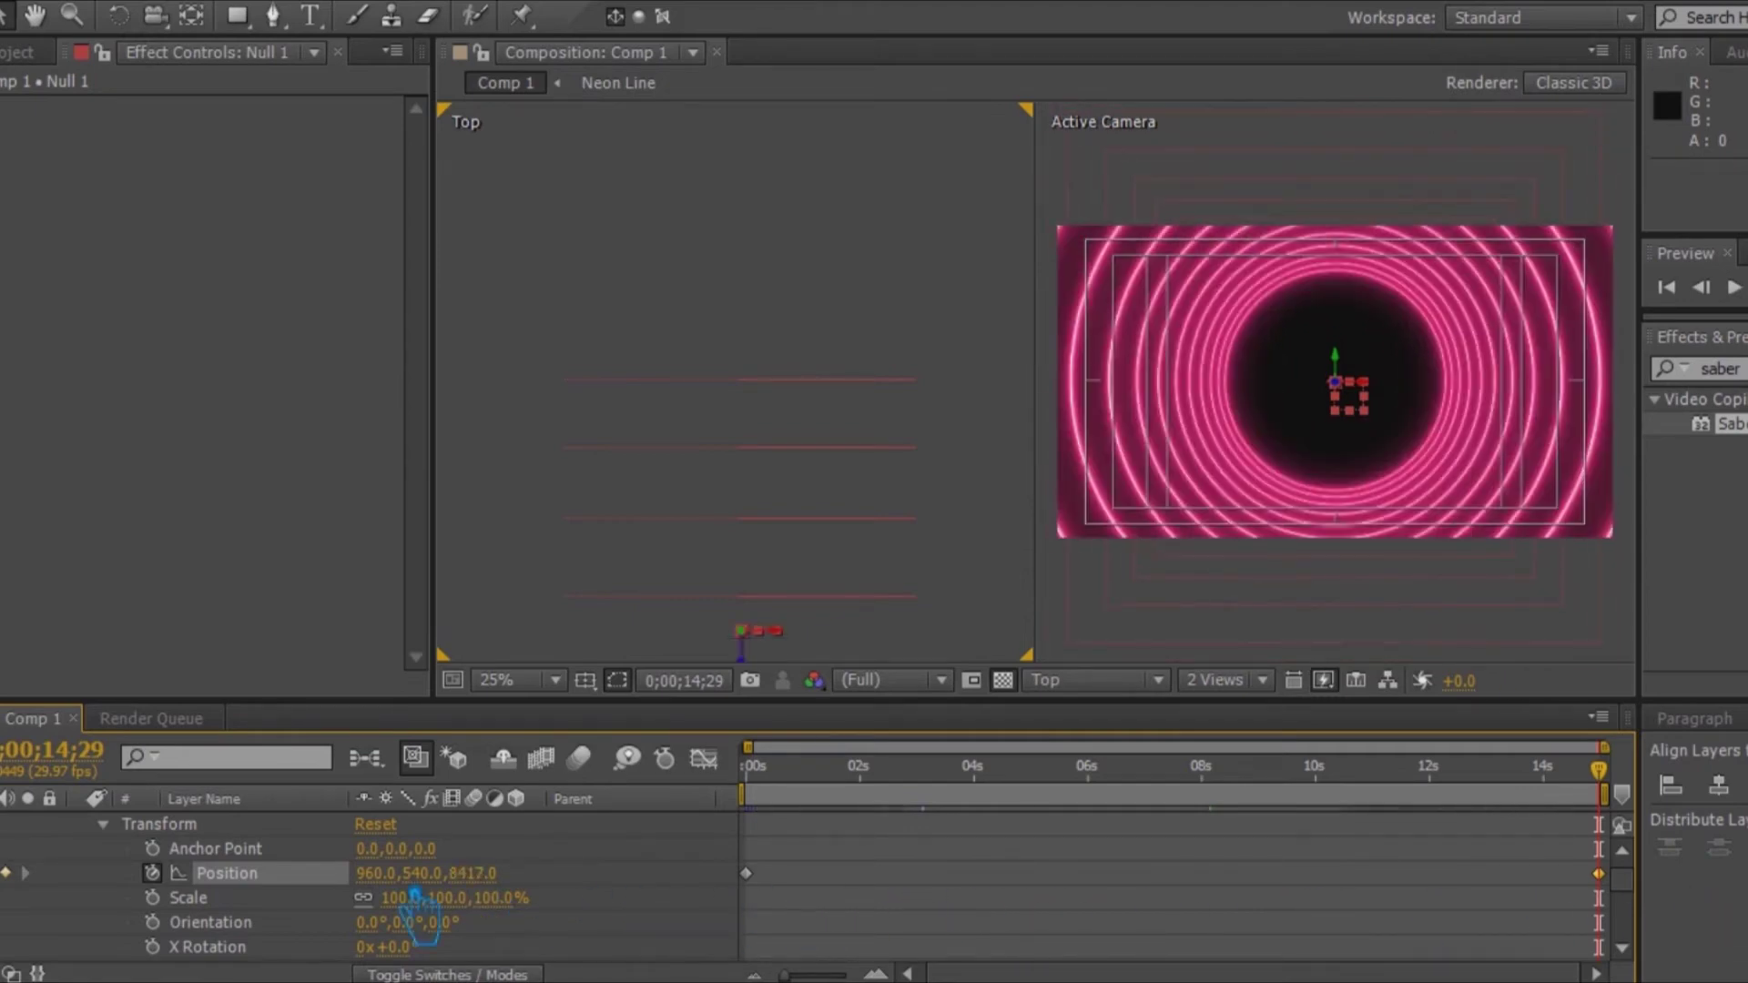
drag(489, 888, 1715, 924)
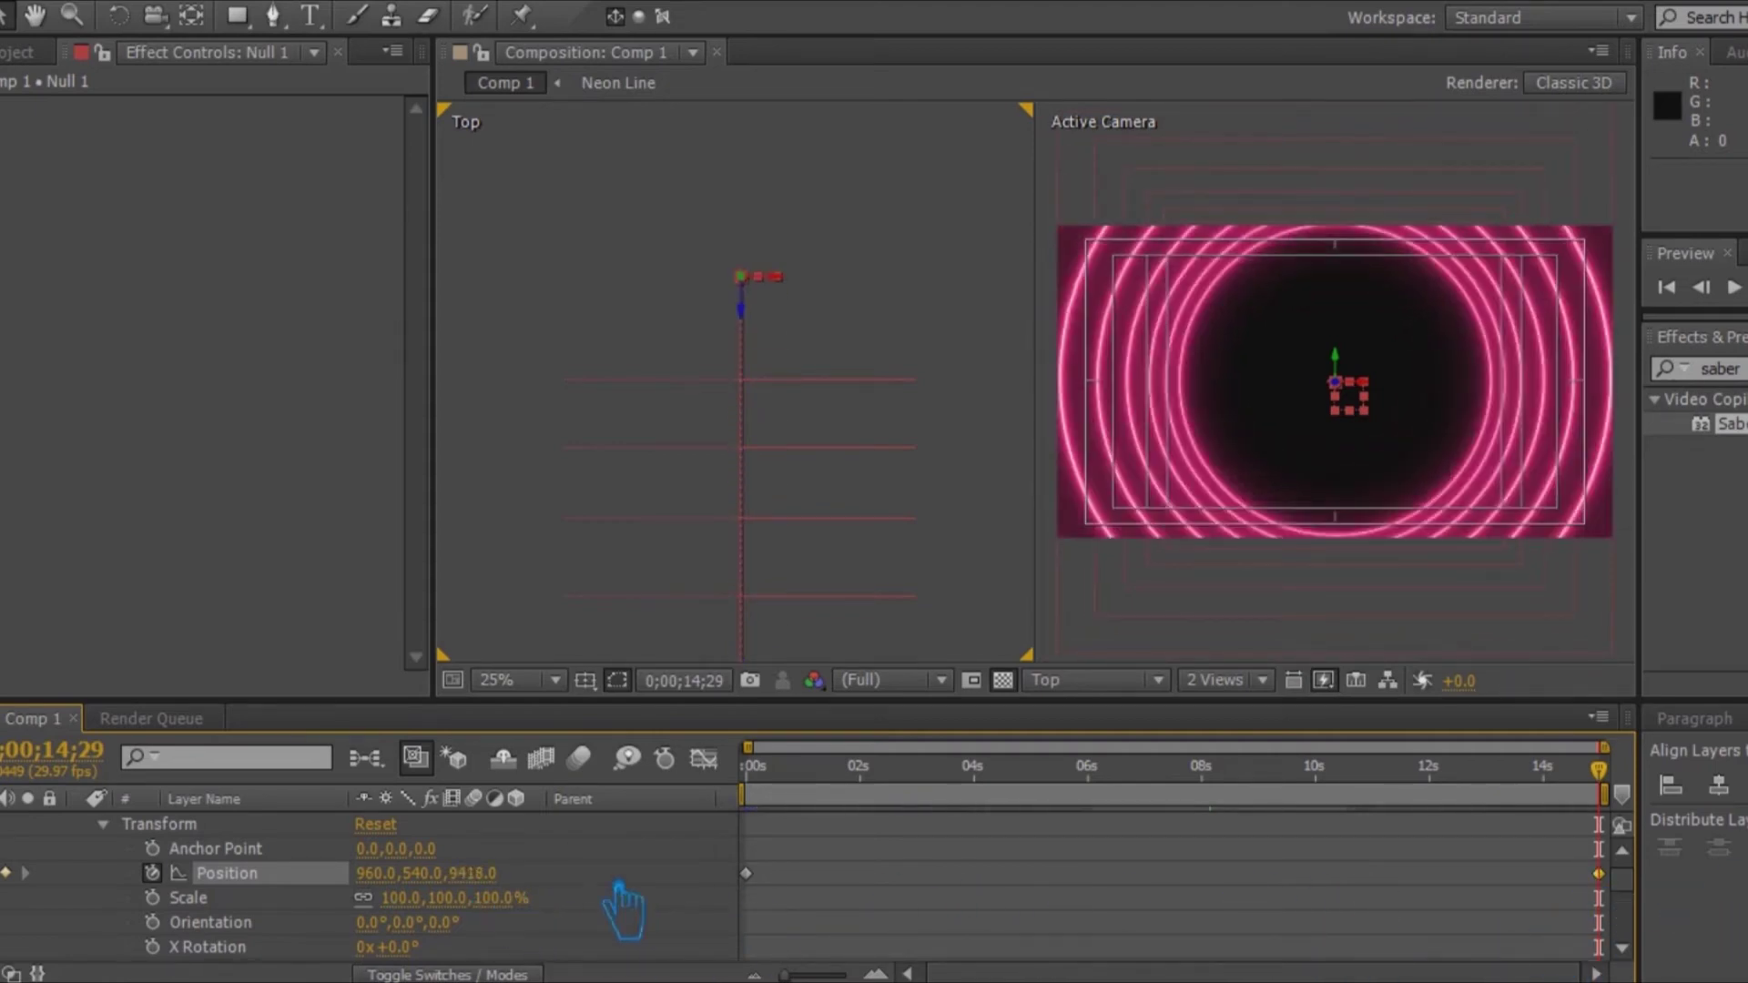
drag(622, 910, 1045, 740)
drag(516, 905, 897, 932)
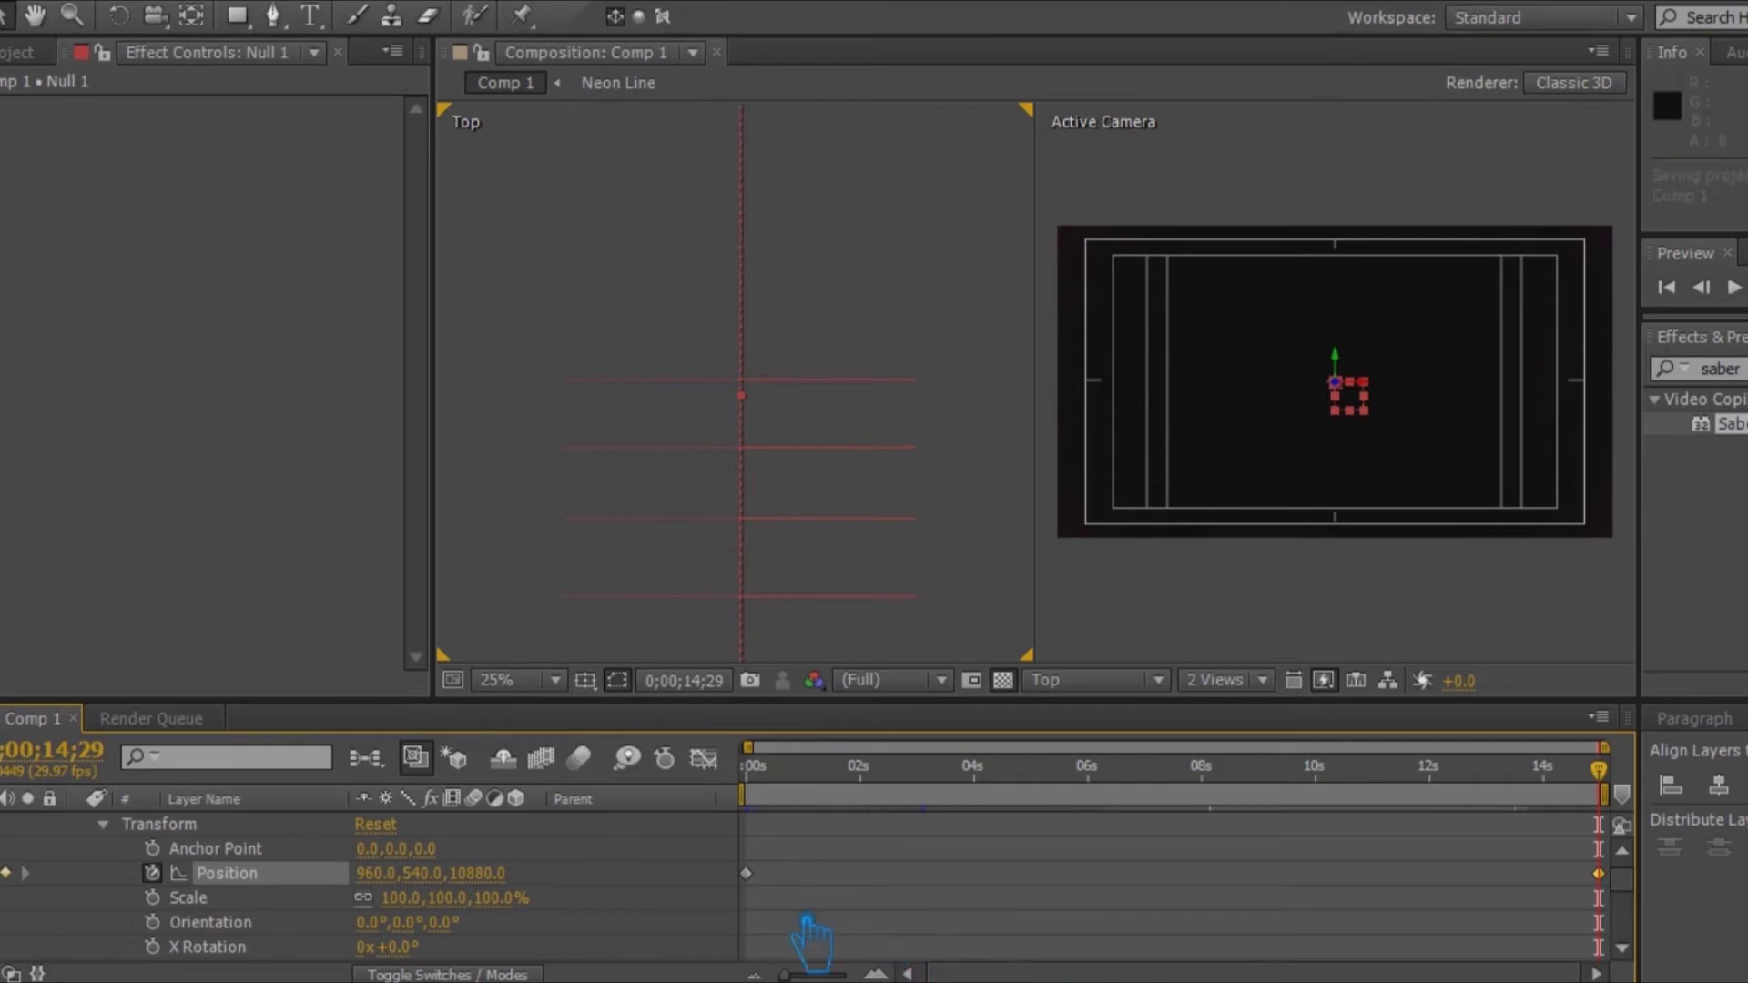
Step: Apply Easy Ease In to the null's first Position keyframe
click(746, 874)
right_click(746, 873)
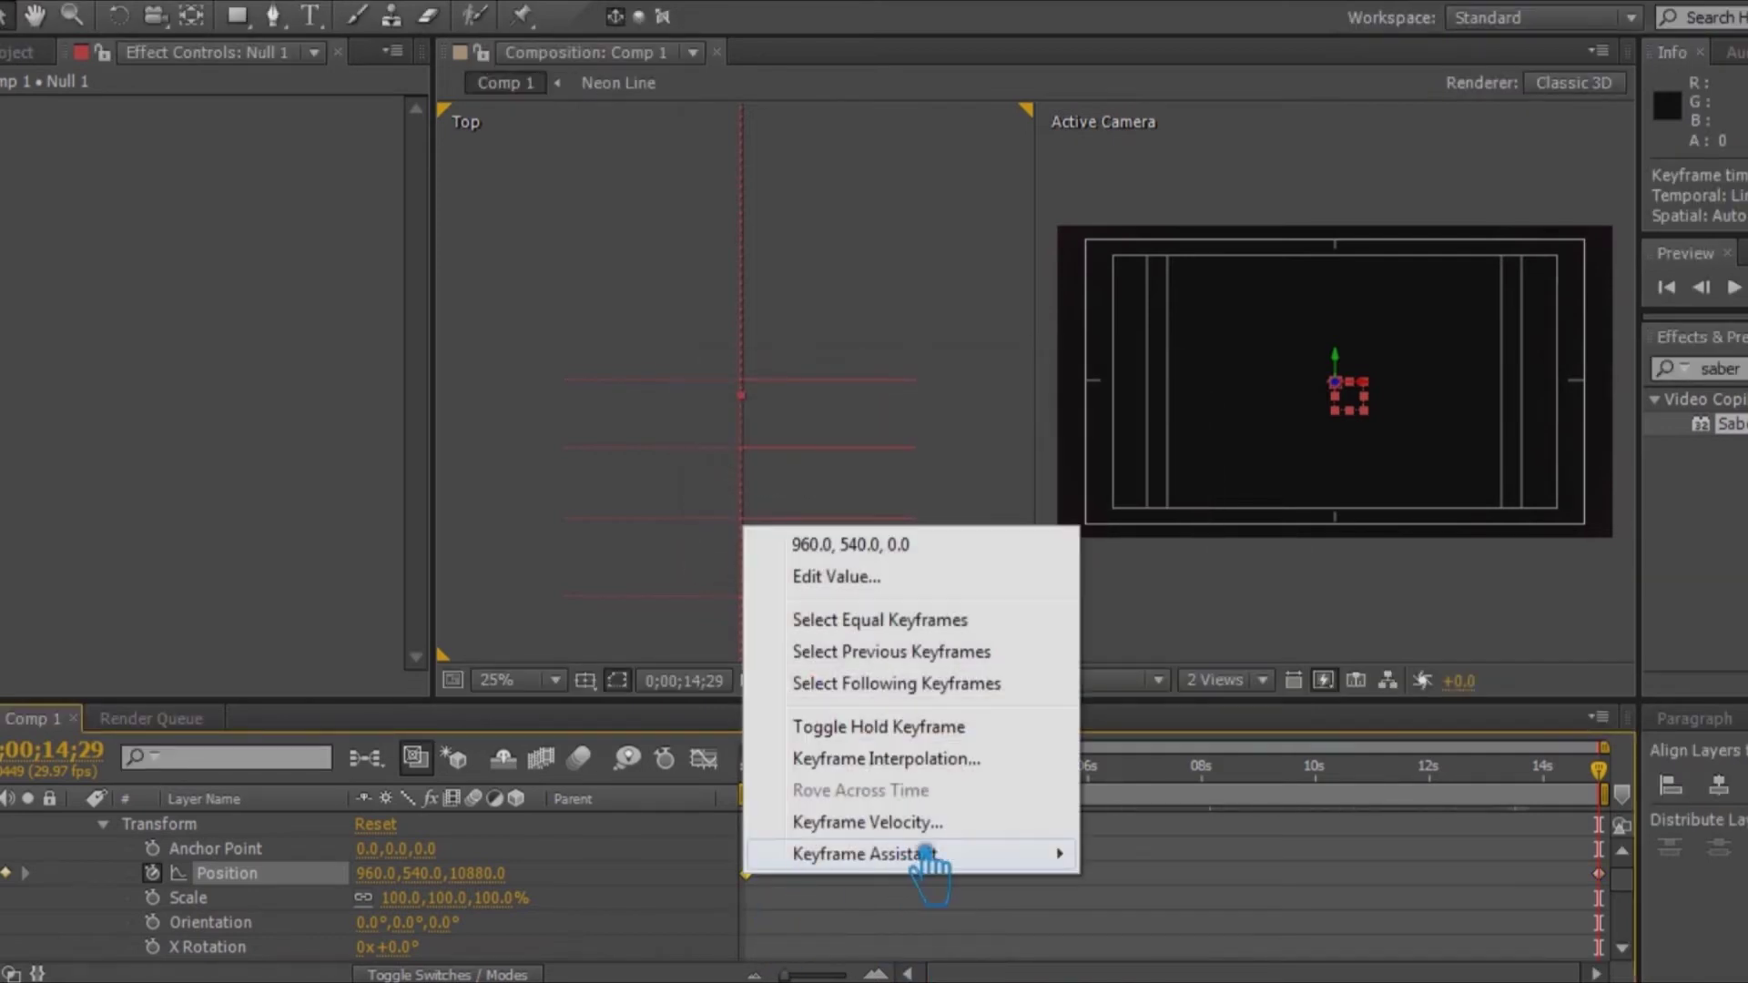
mouse_move(935, 852)
click(1252, 695)
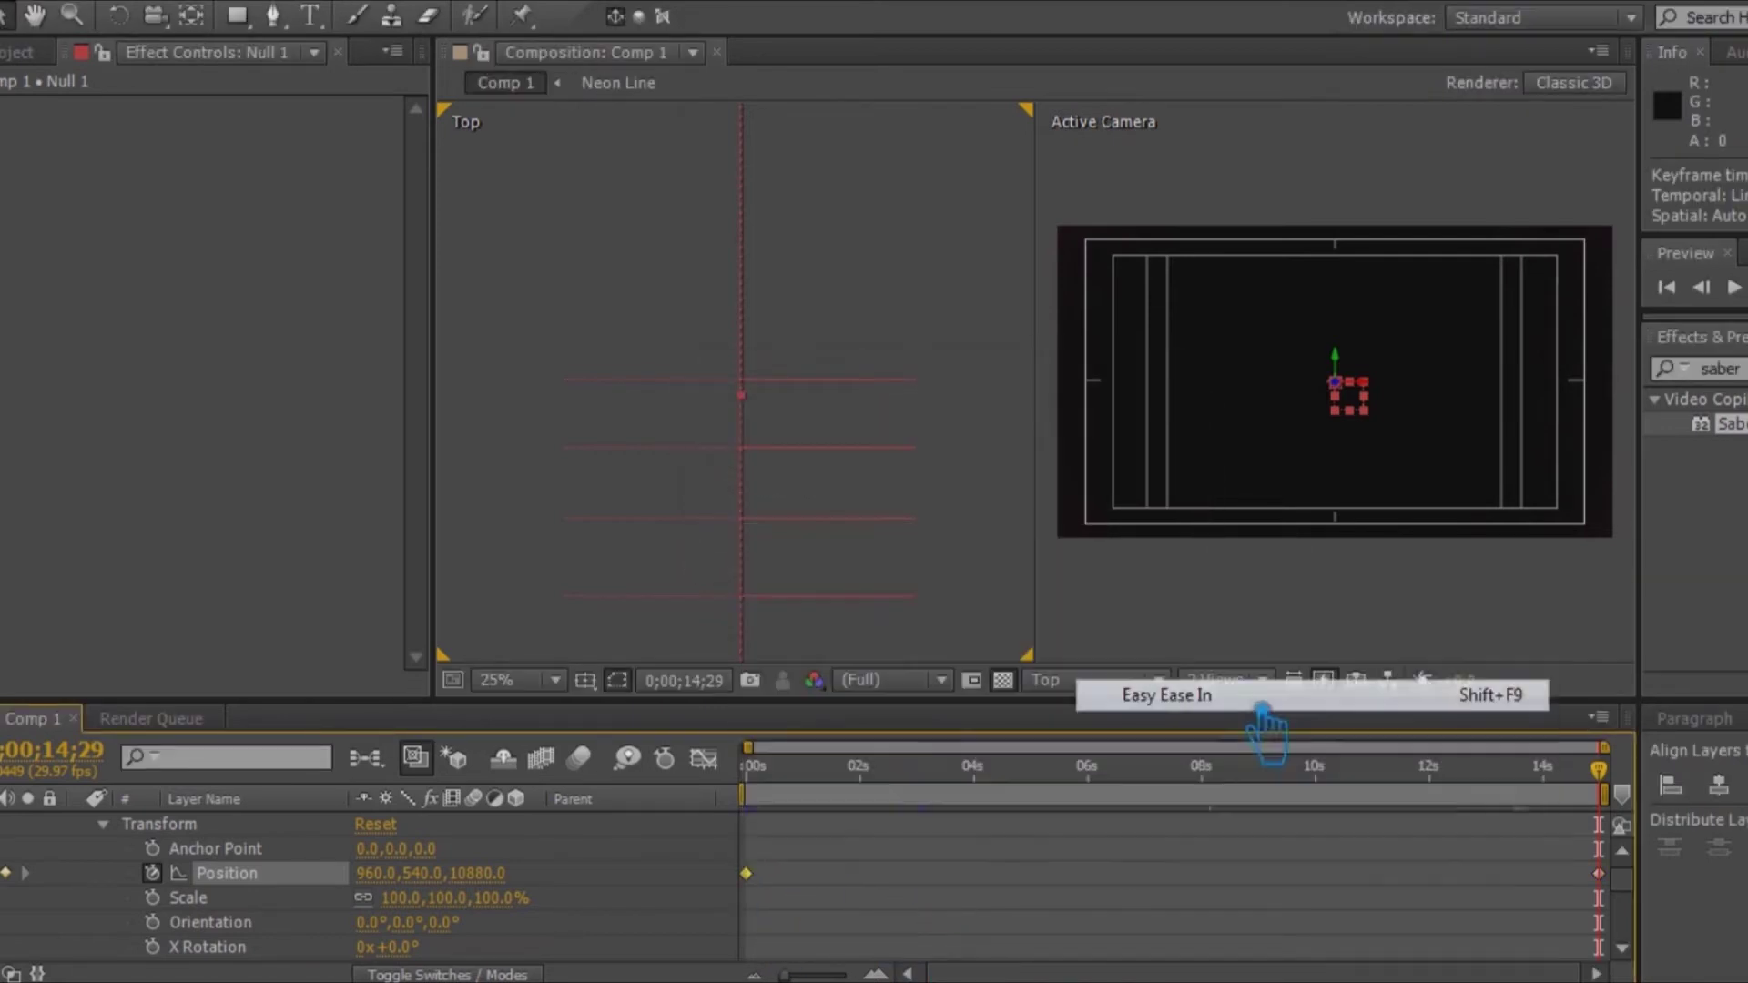
Step: Apply Easy Ease Out to the null's last Position keyframe at 0;00;14;29
click(1632, 879)
right_click(1632, 875)
click(1351, 861)
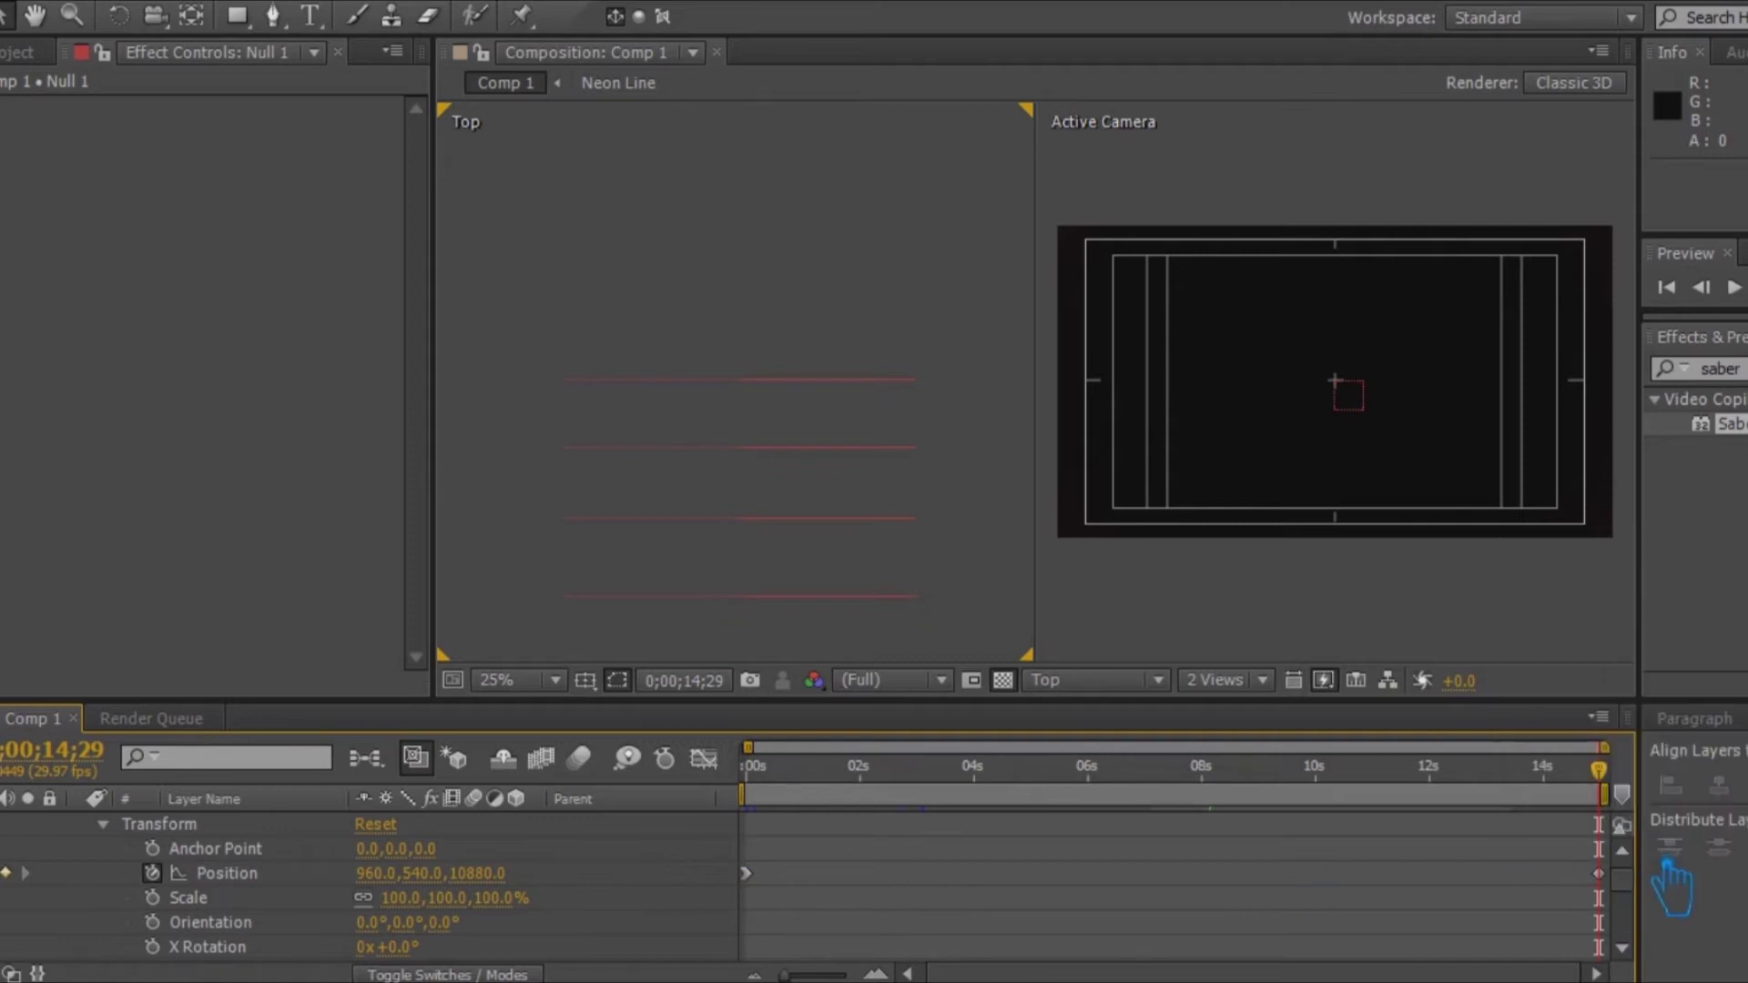
click(1599, 873)
right_click(1599, 874)
mouse_move(1711, 858)
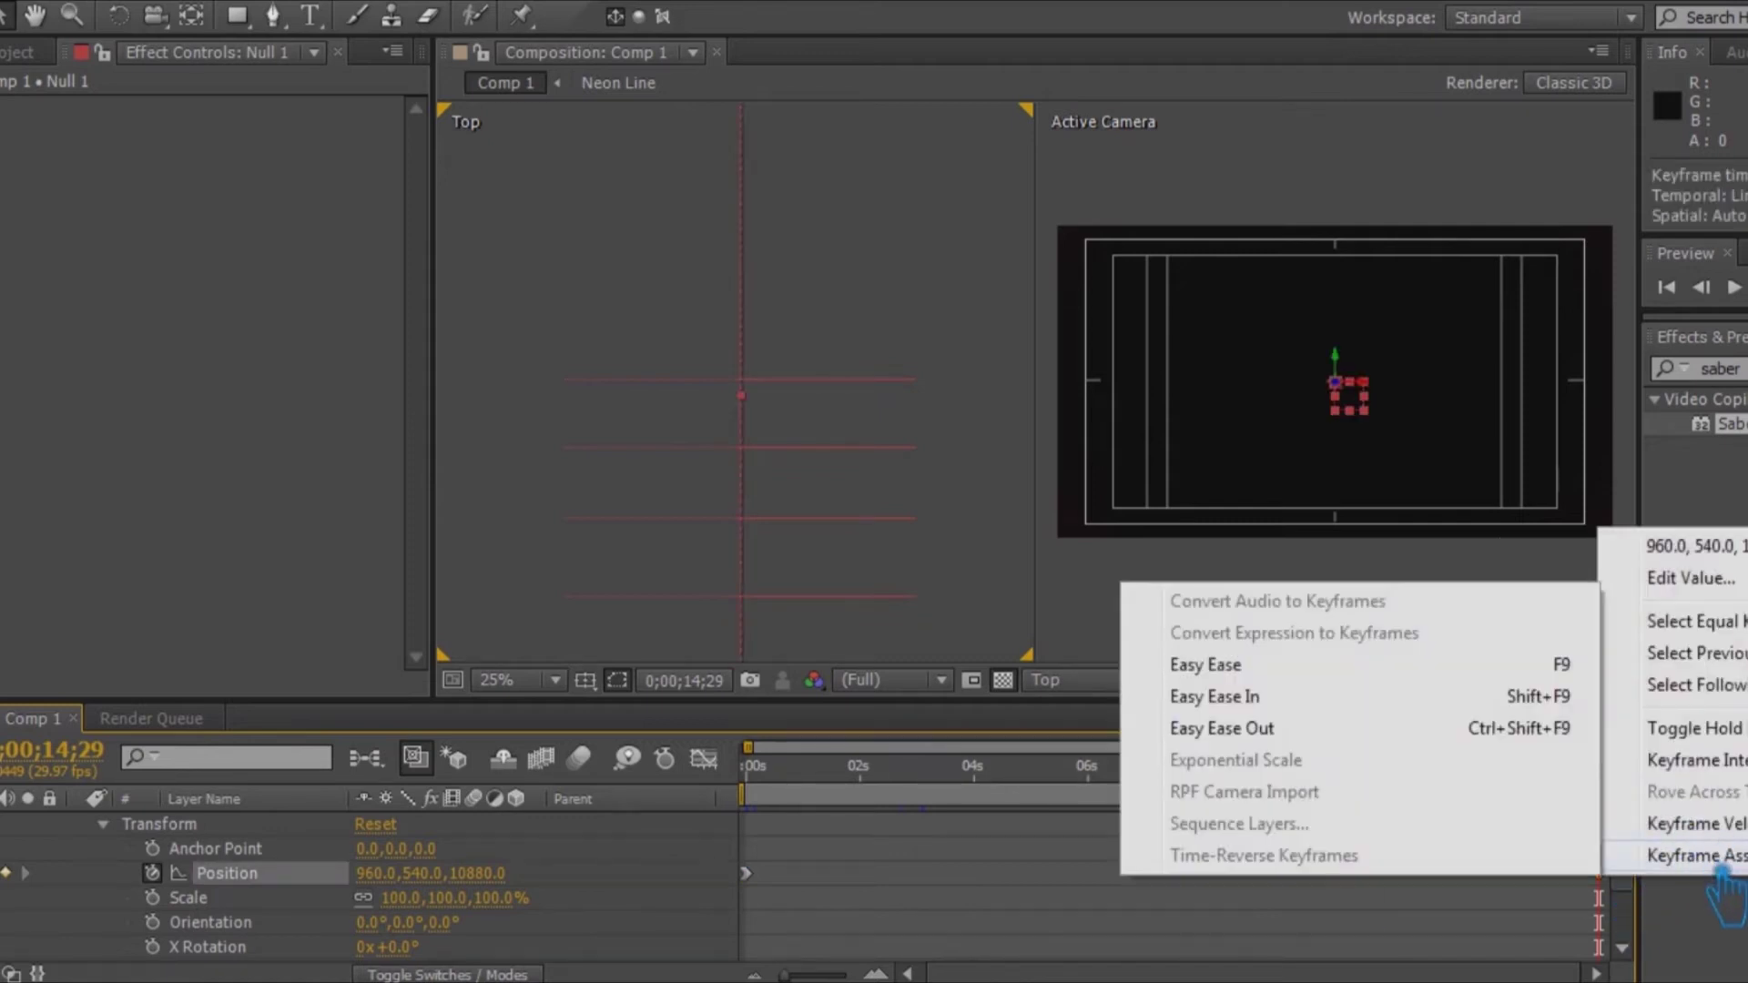
click(1311, 728)
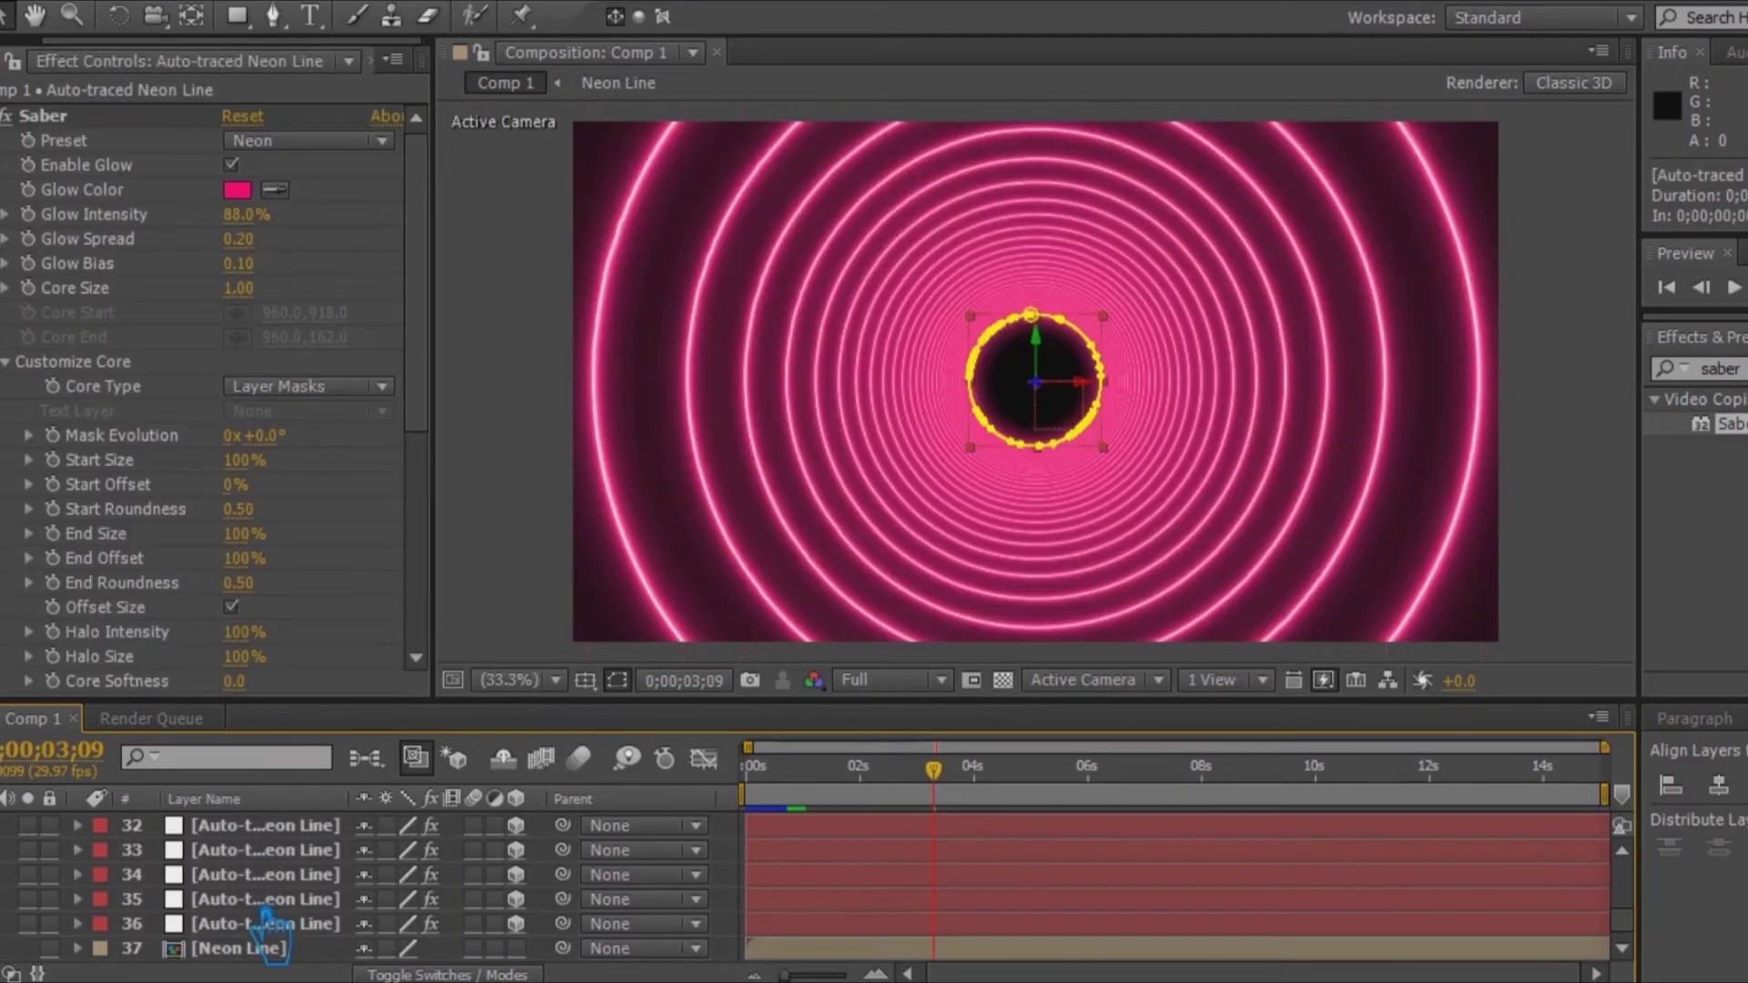
Step: Select all the auto-traced neon ring layers and enable motion blur on them
key(ctrl+a)
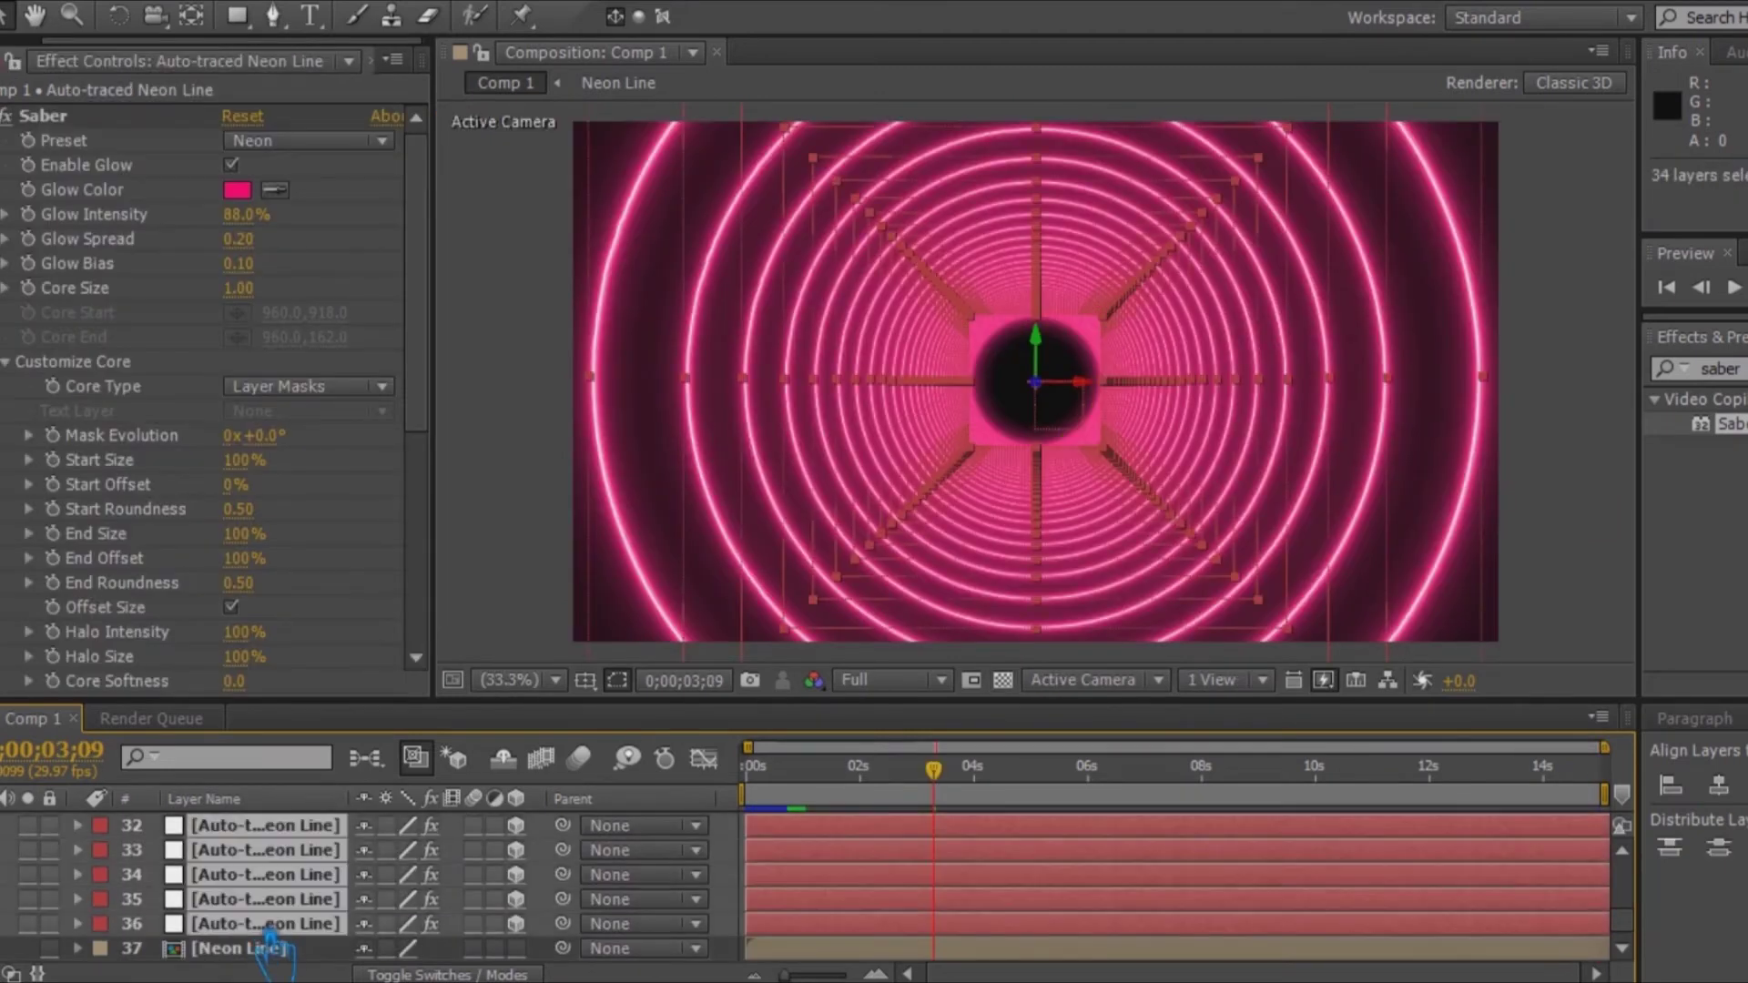
click(473, 948)
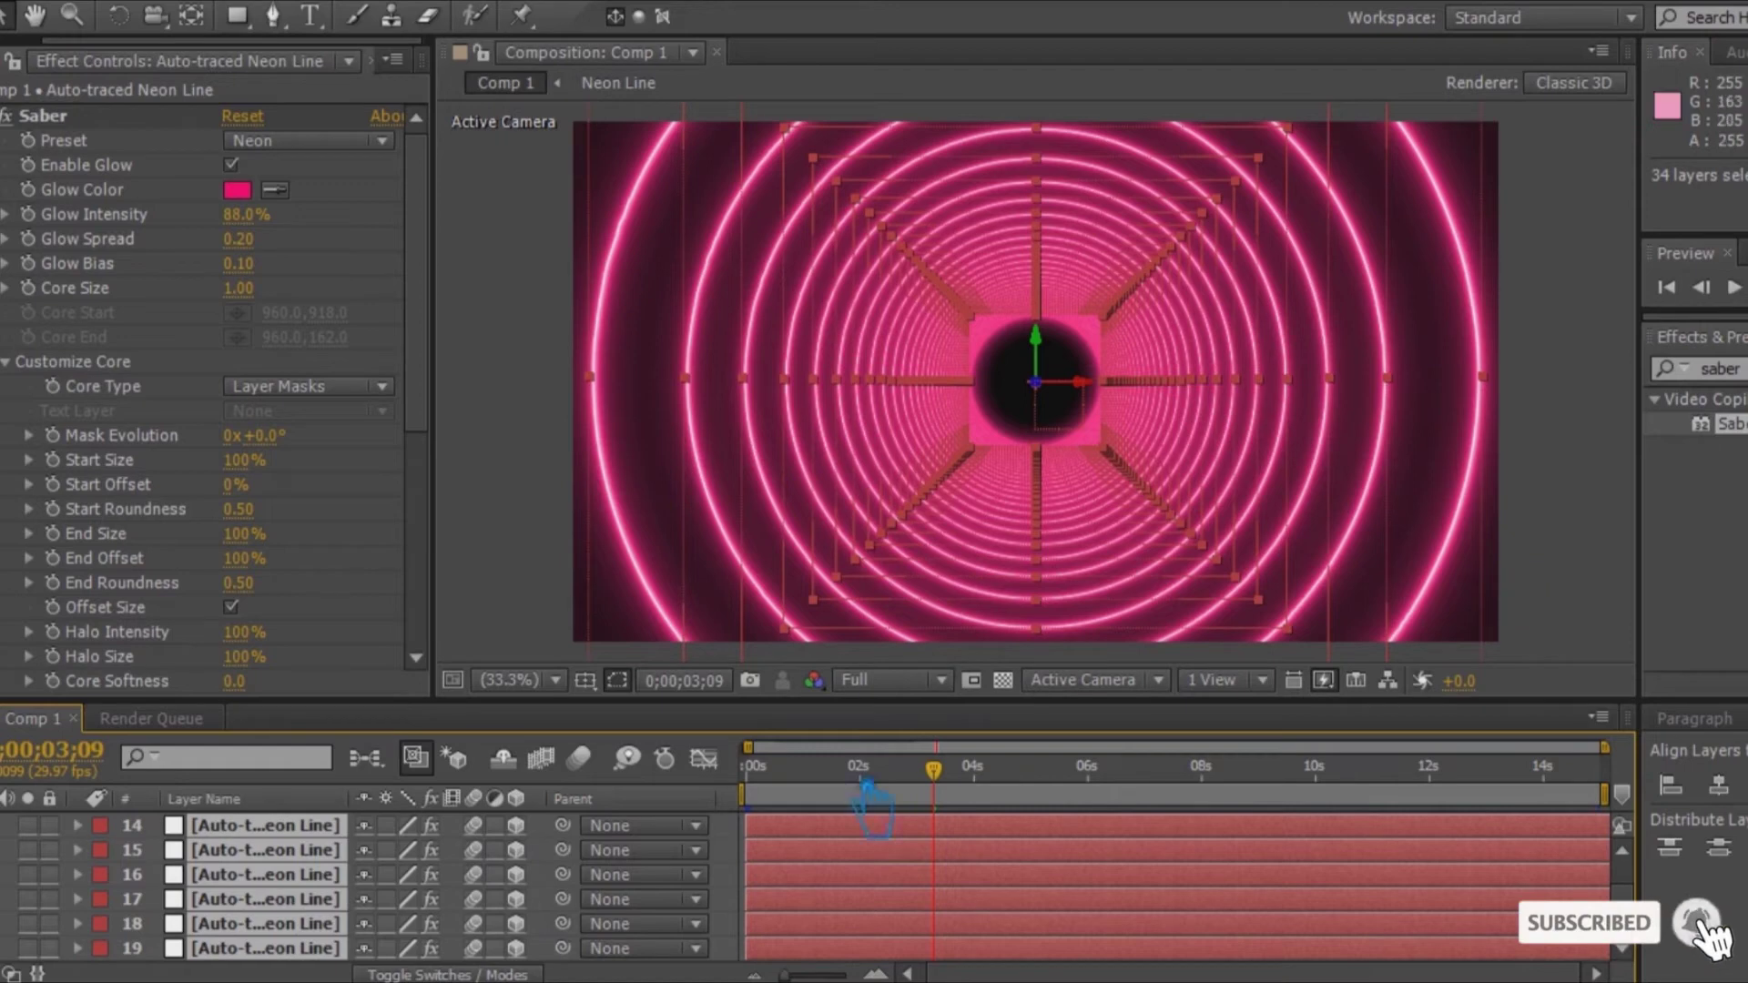
Step: Turn on Depth of Field in Camera 1's options and set its Aperture to 100 pixels
scroll(1377, 842, up, 5)
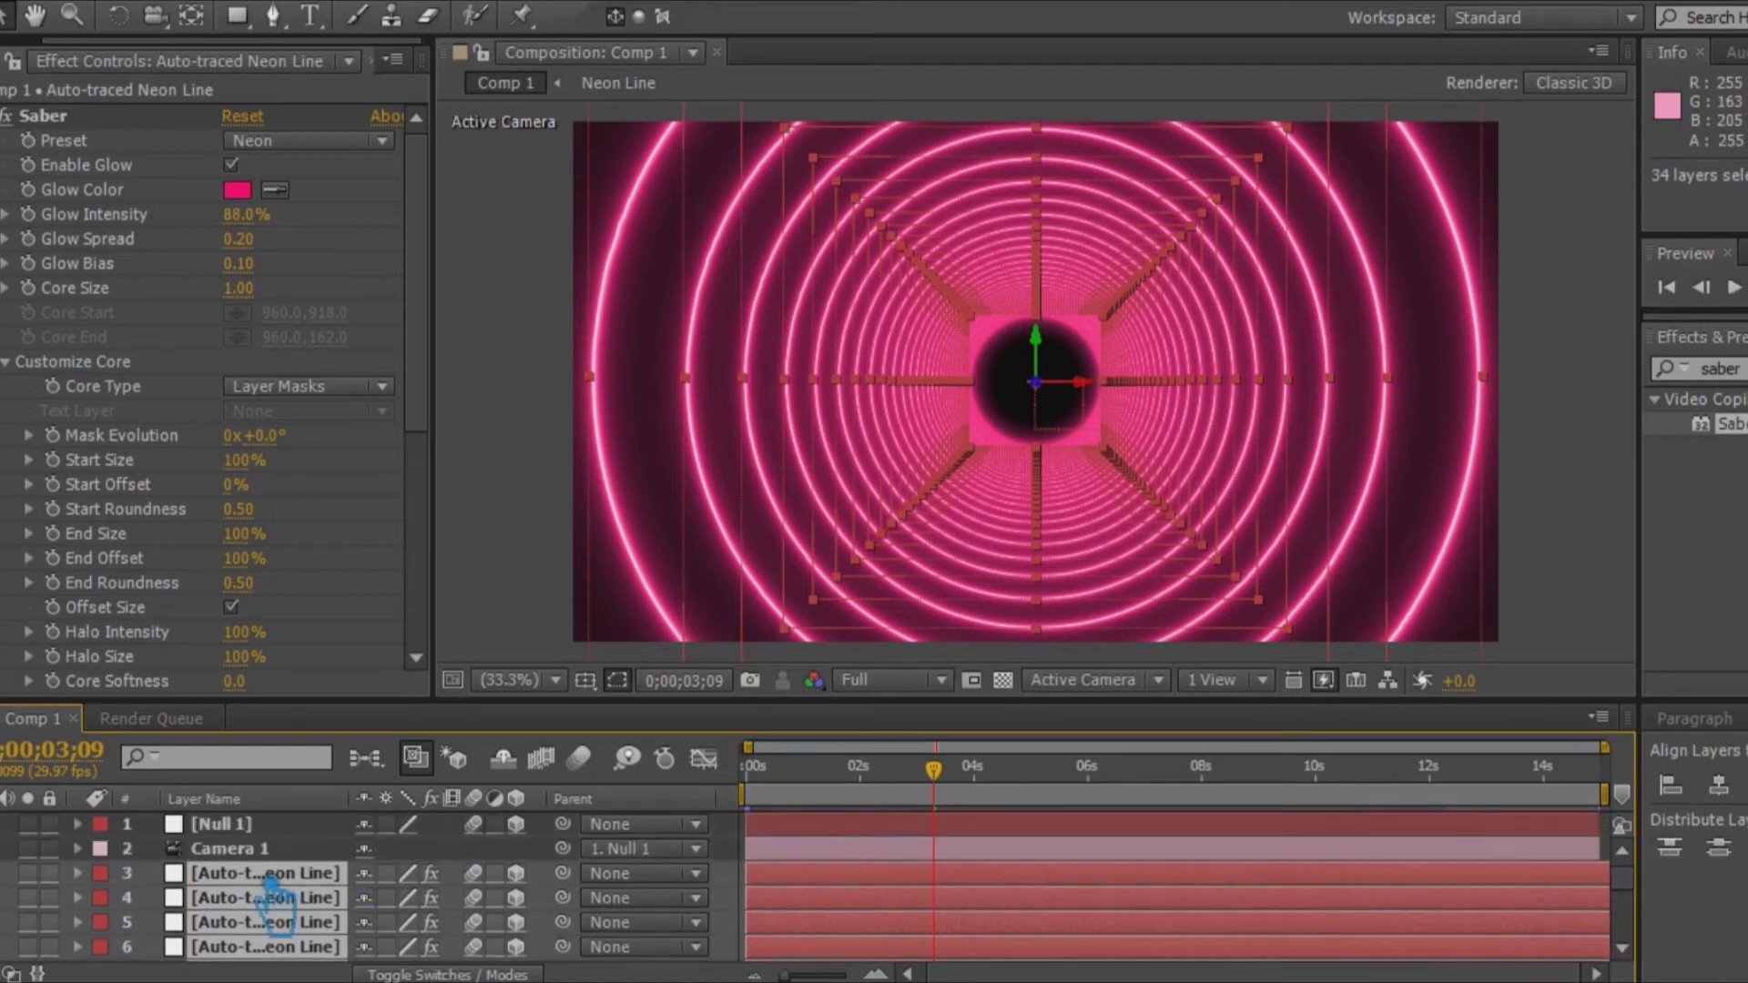
click(127, 851)
click(80, 849)
click(114, 897)
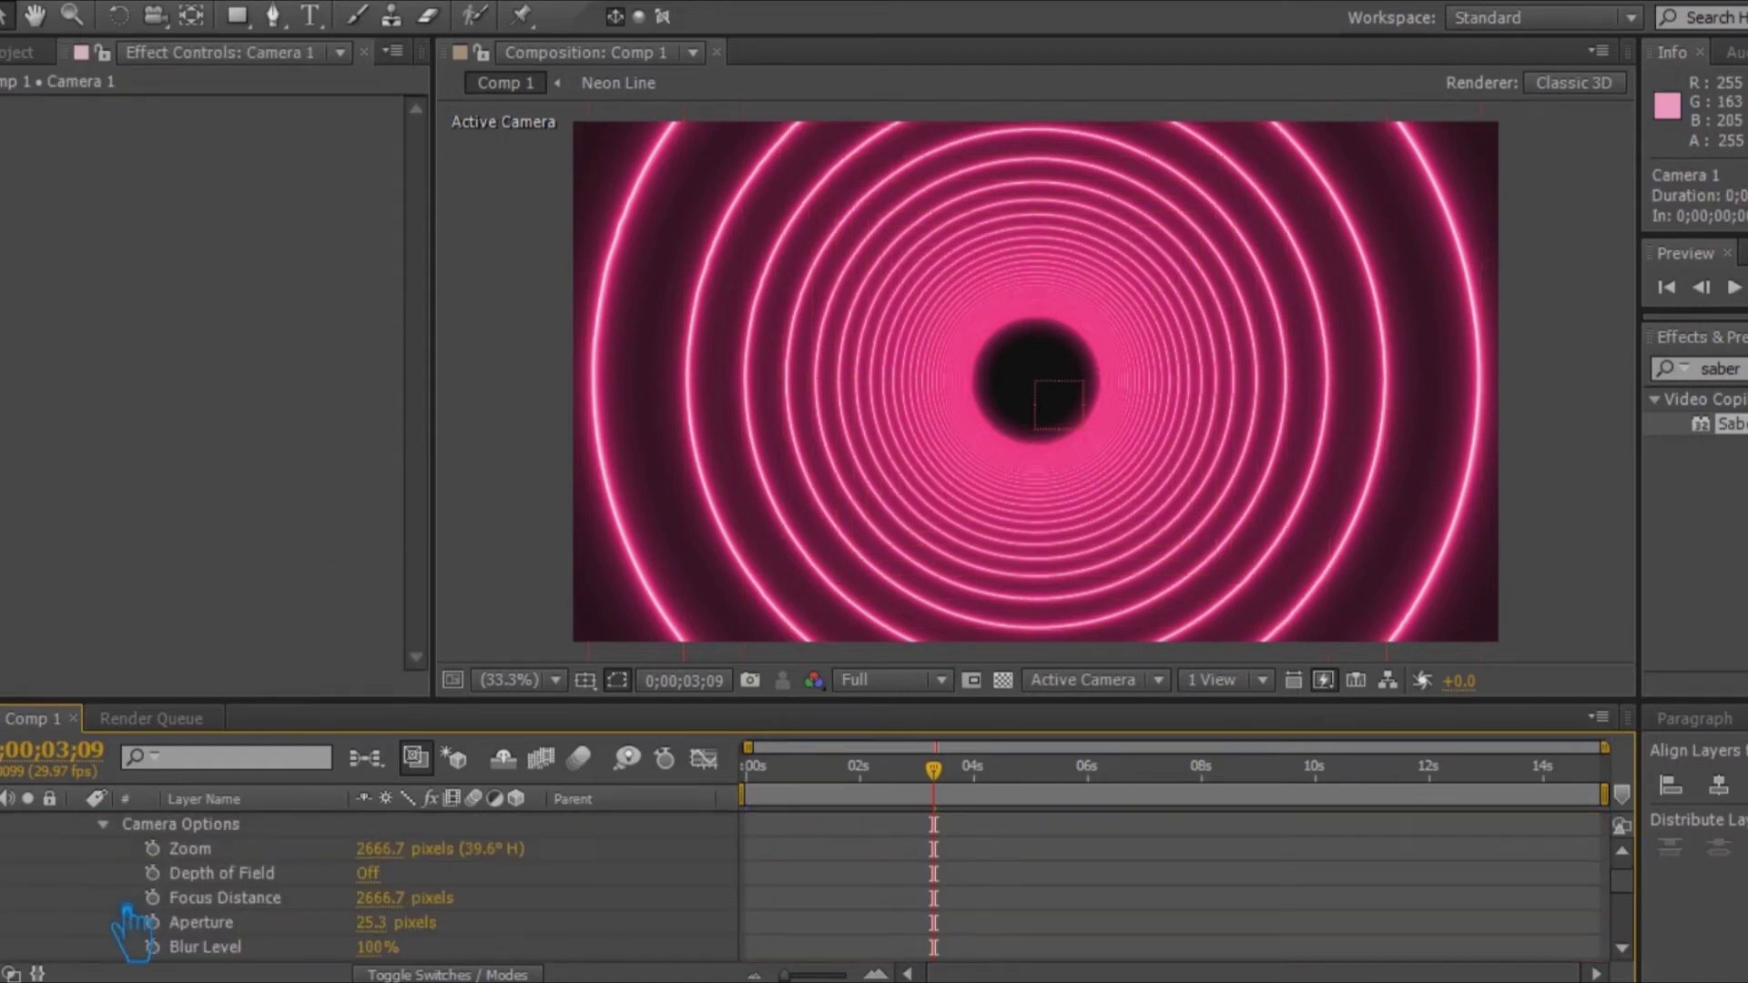
click(394, 883)
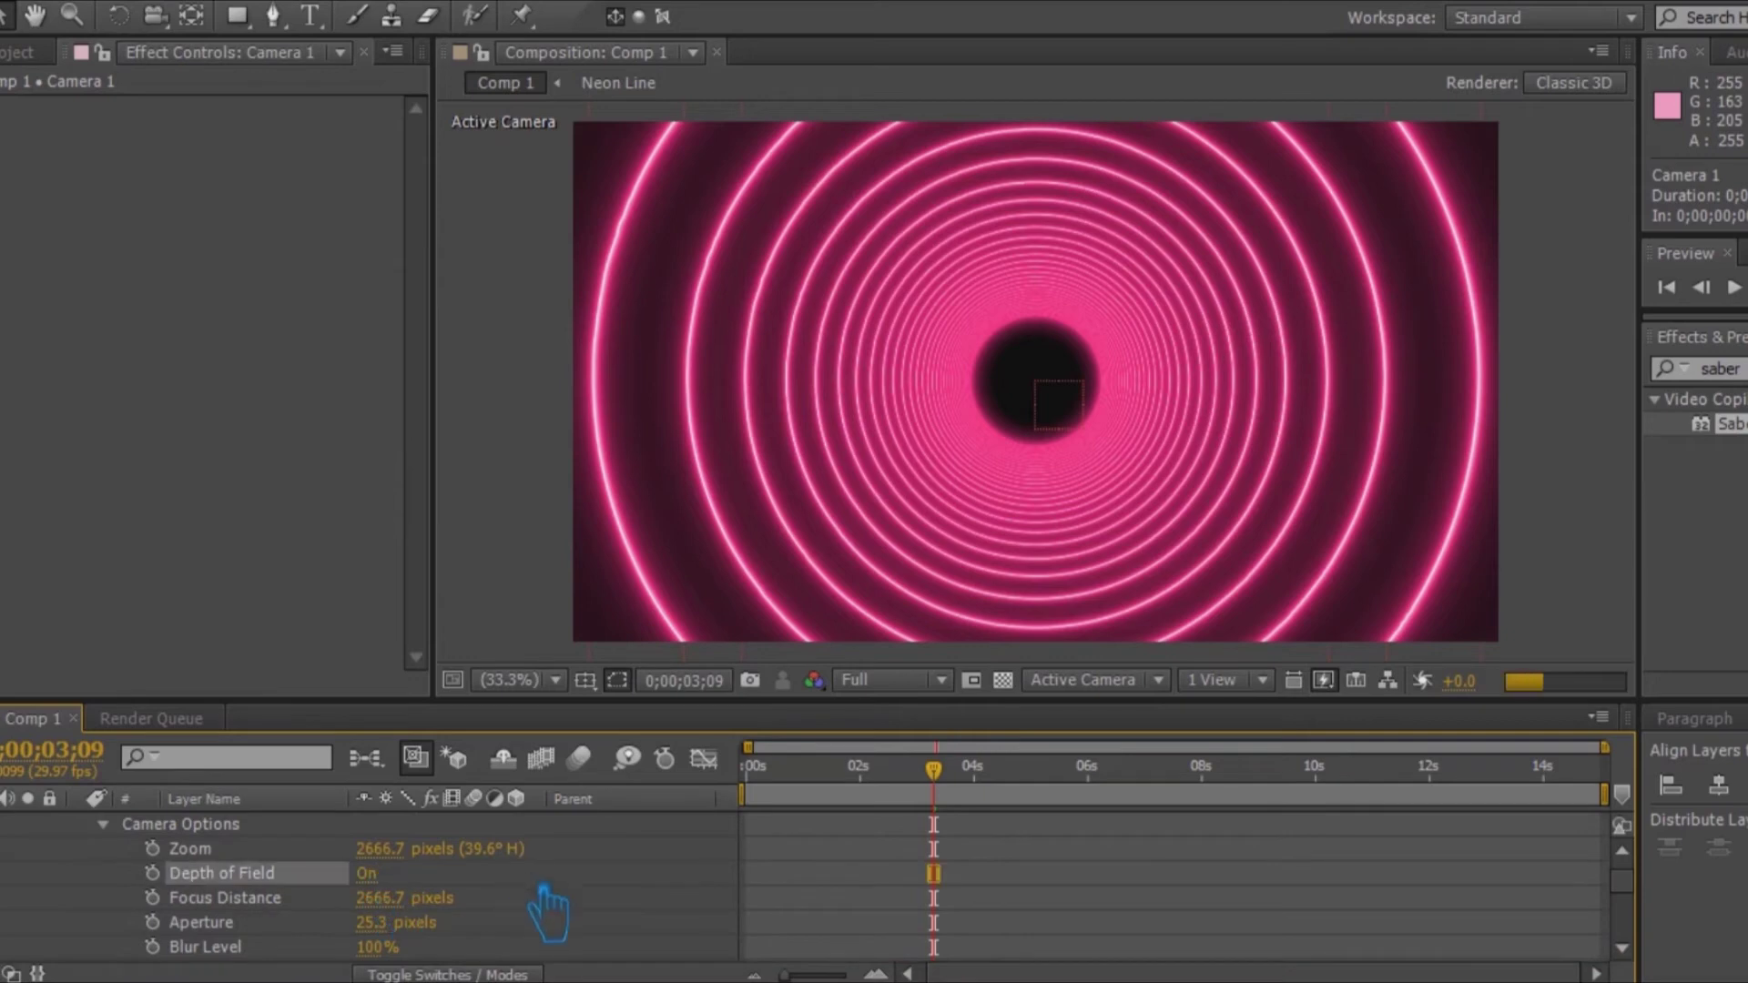
click(373, 922)
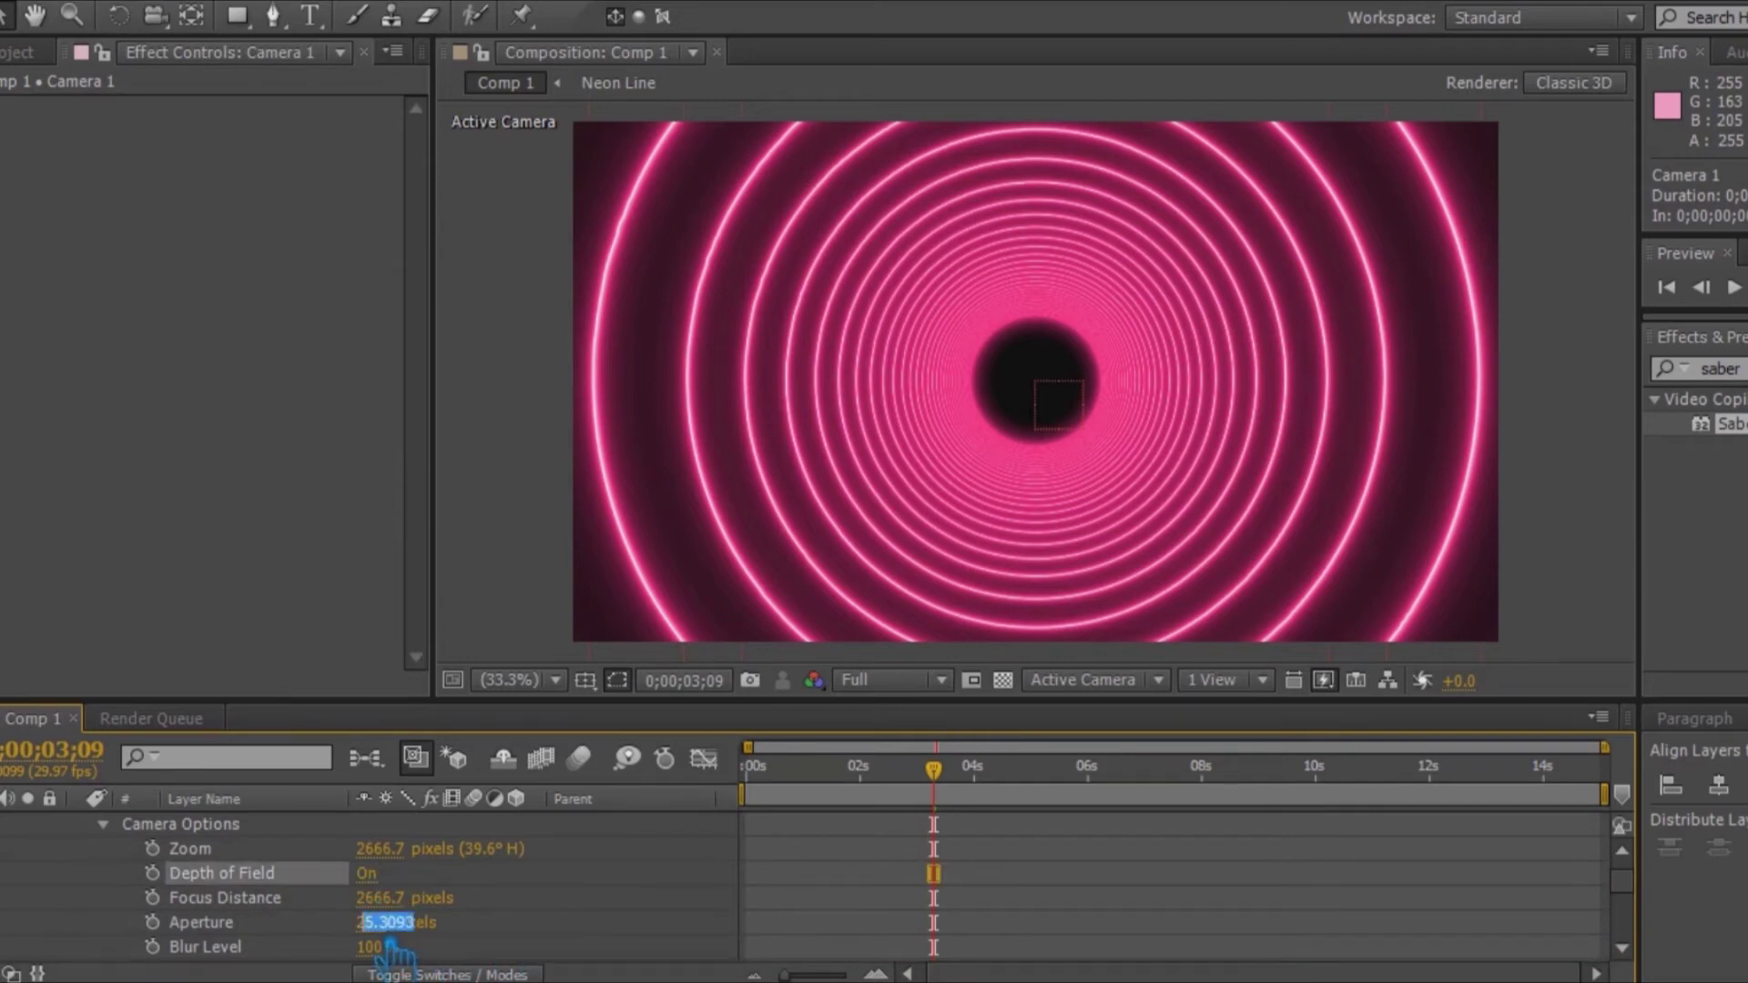
text(100)
key(Return)
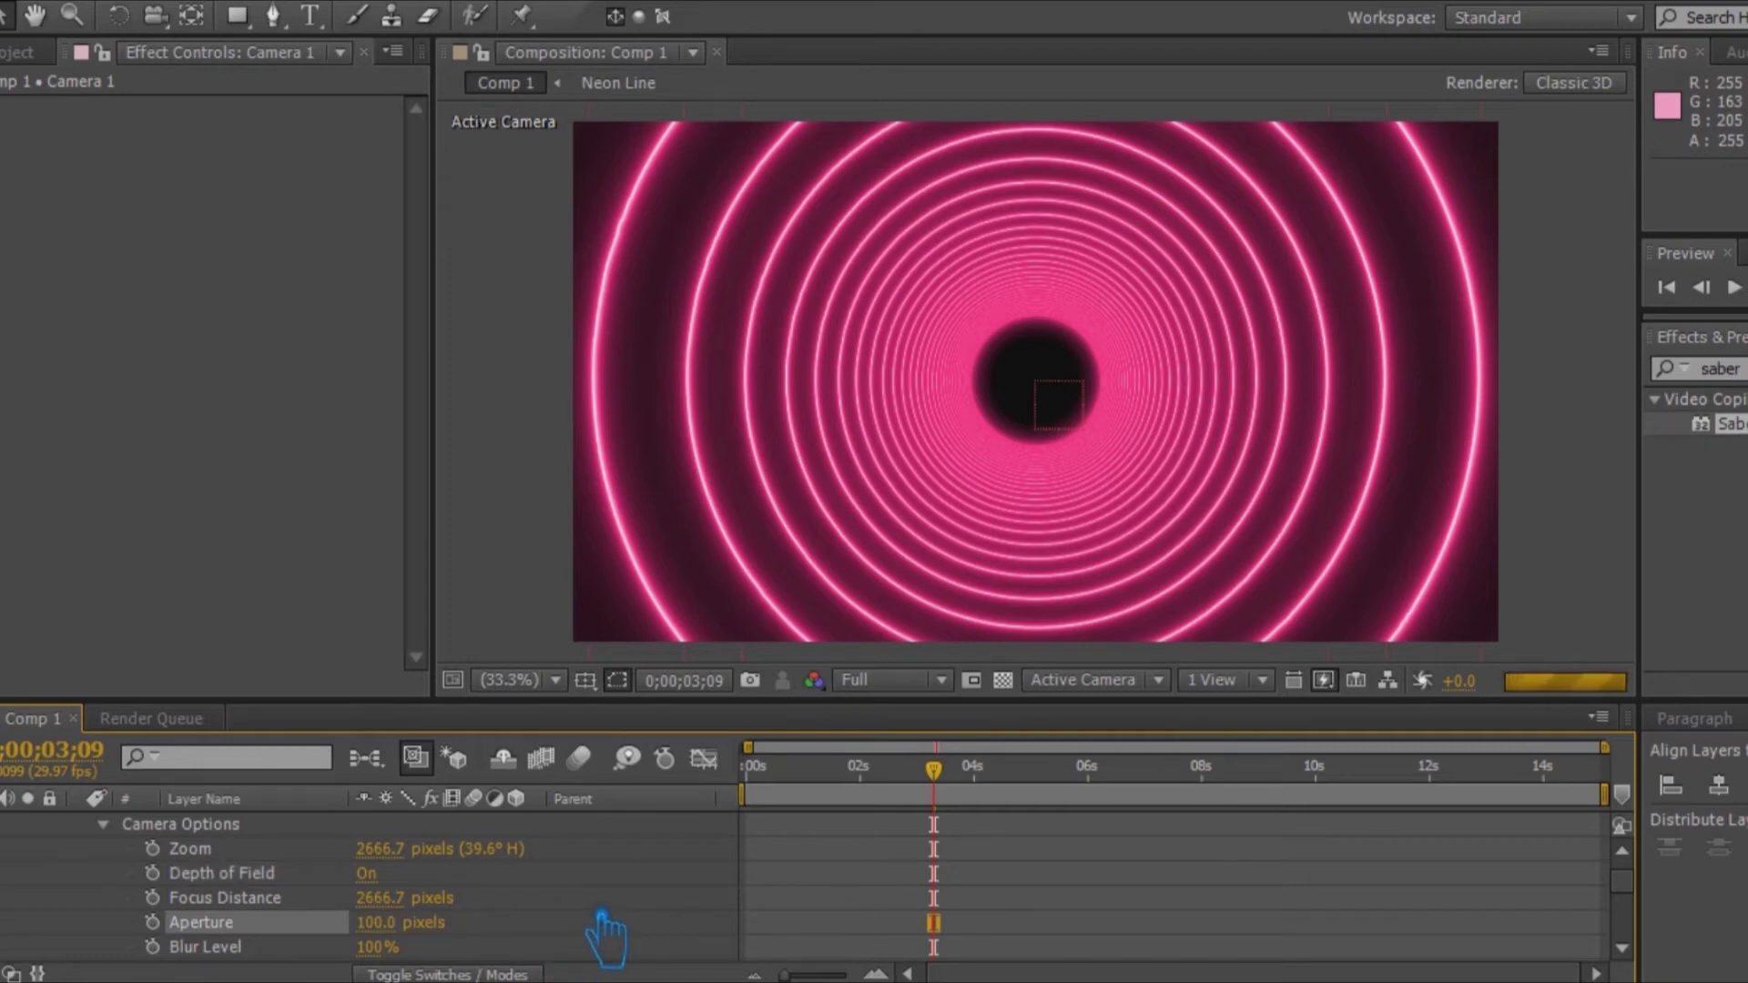
Step: Set Camera 1's Focus Distance to 5000 pixels and Aperture to 400 pixels, and collapse its properties
click(401, 925)
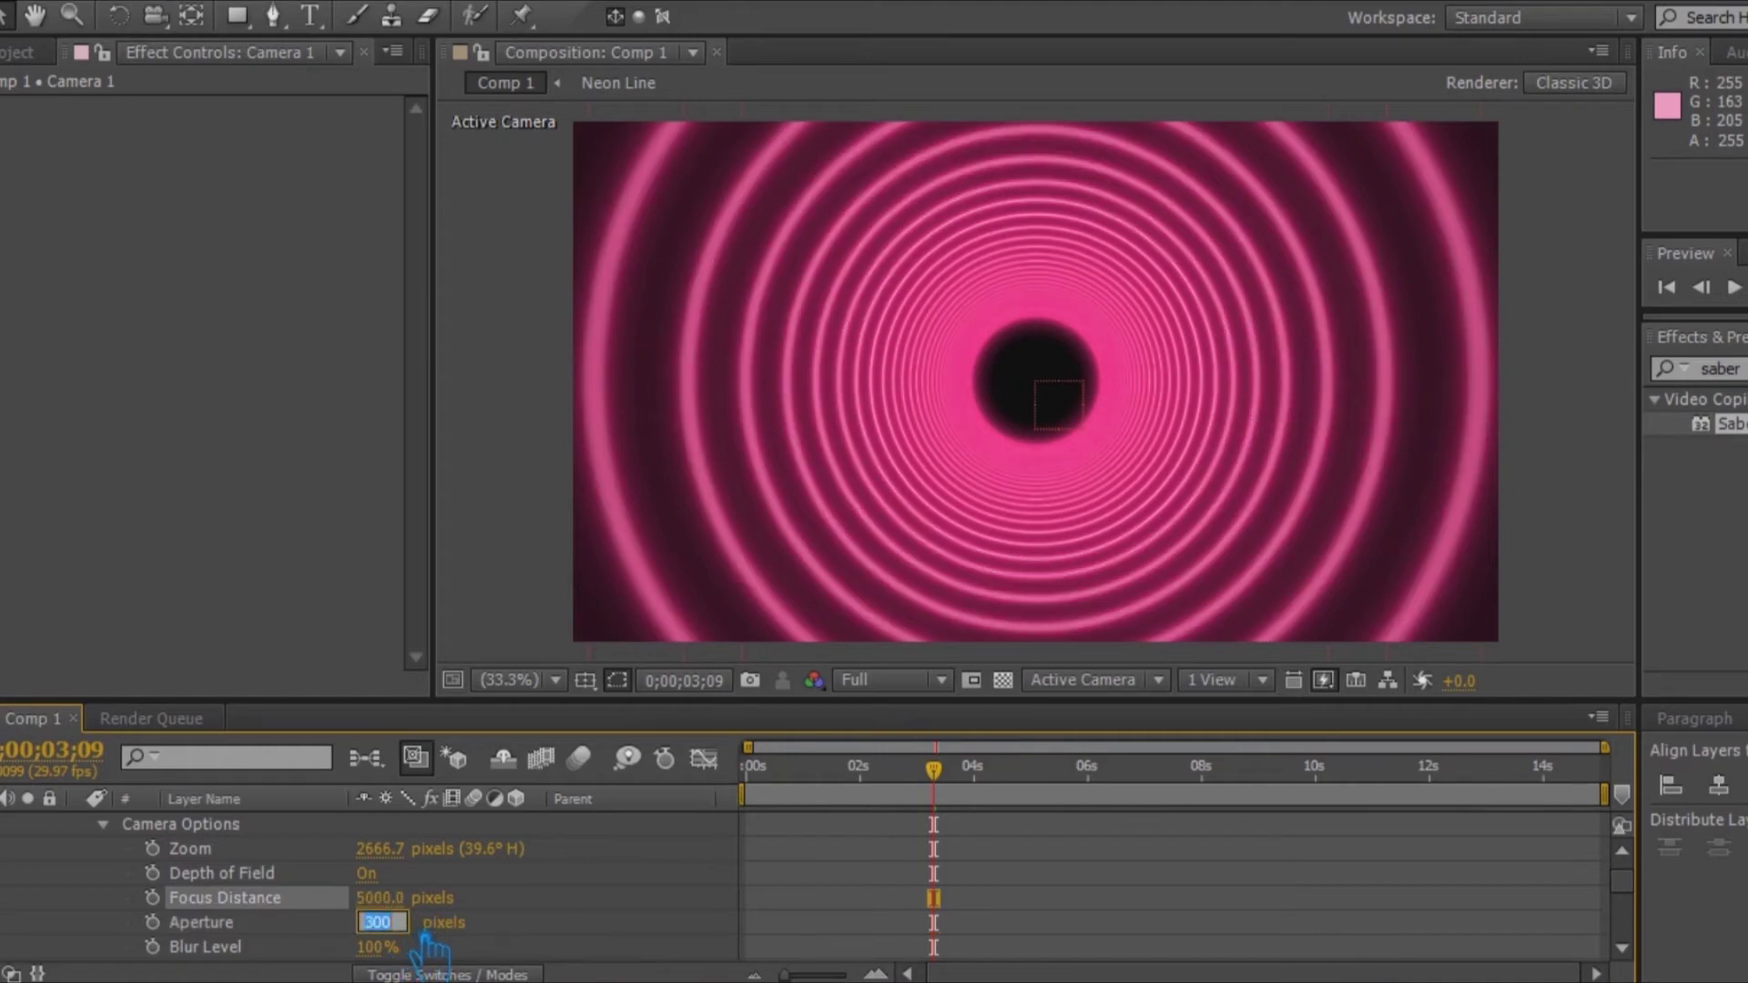
text(400)
key(Return)
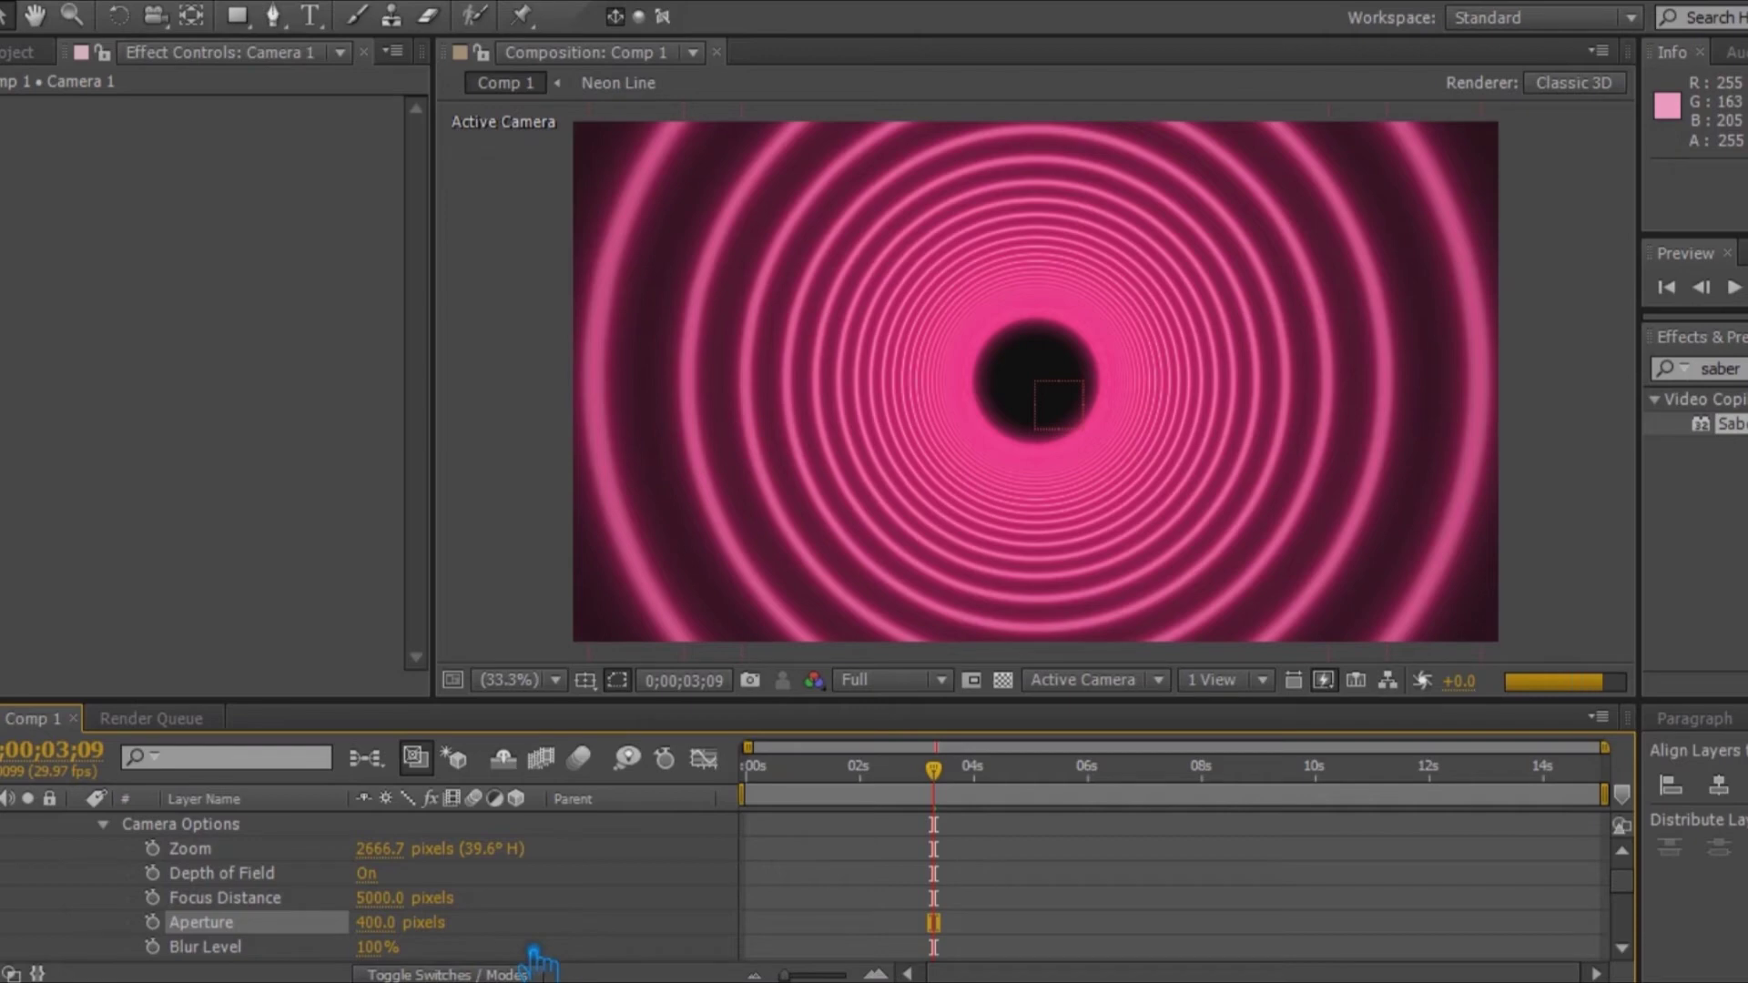
scroll(537, 960, down, 2)
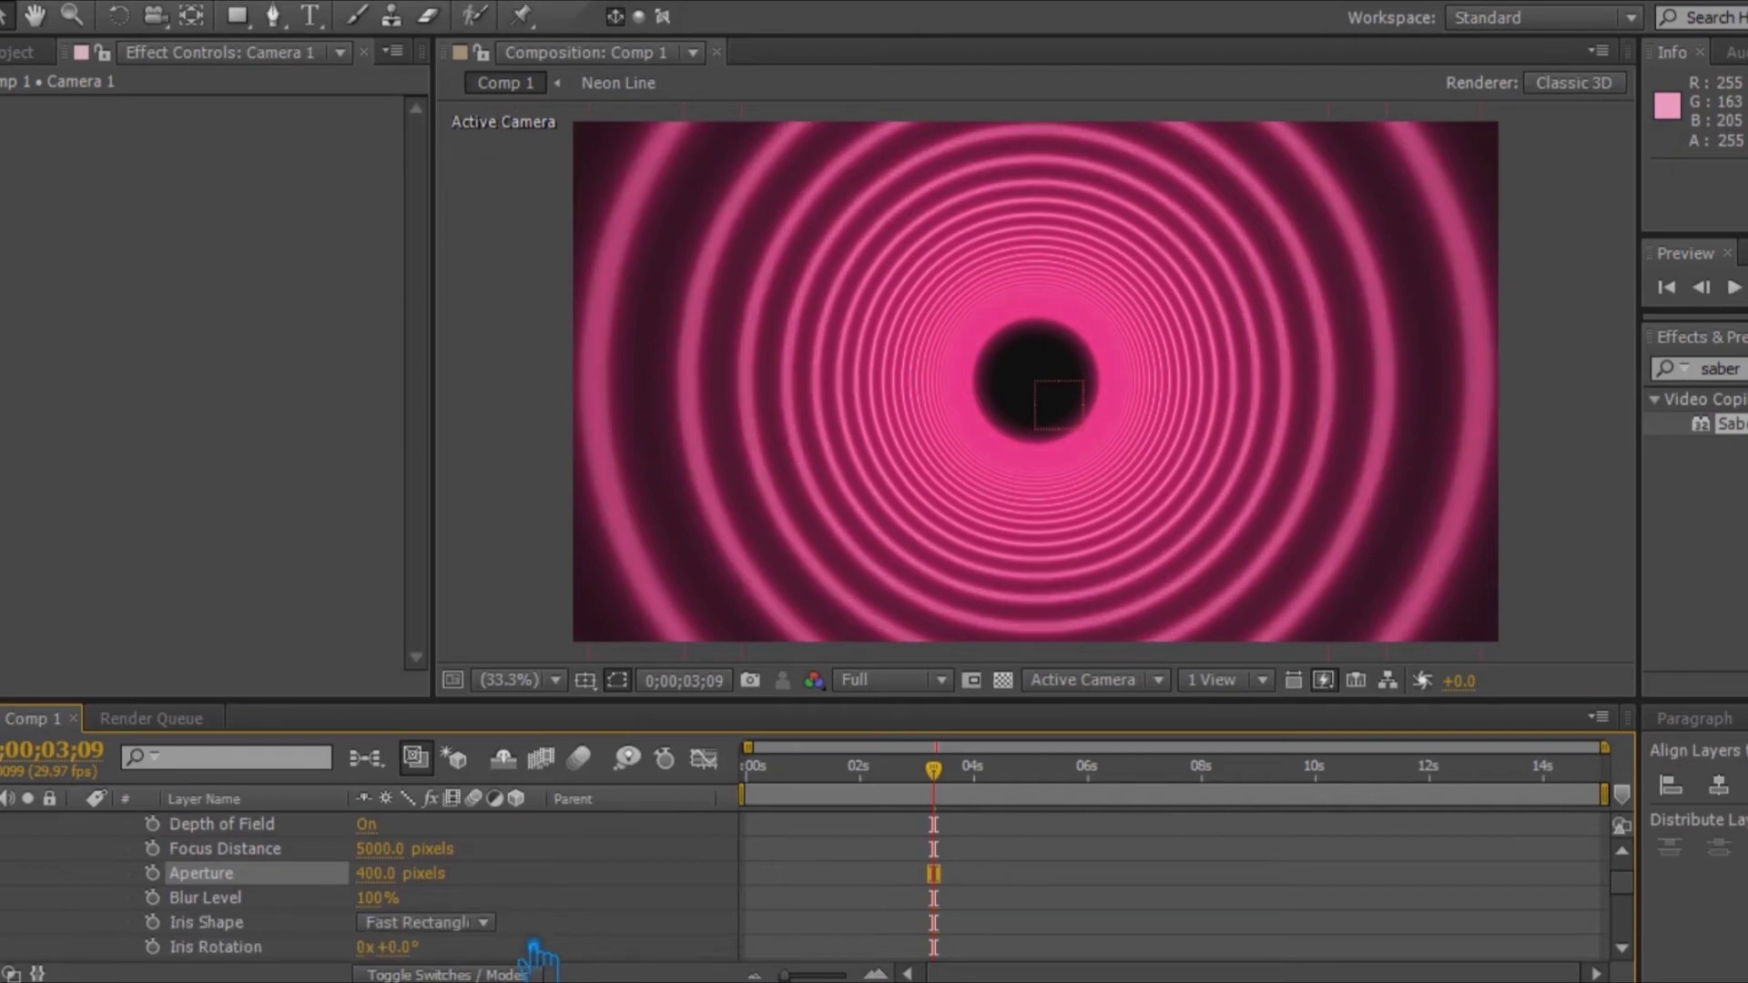
scroll(537, 960, up, 5)
click(99, 854)
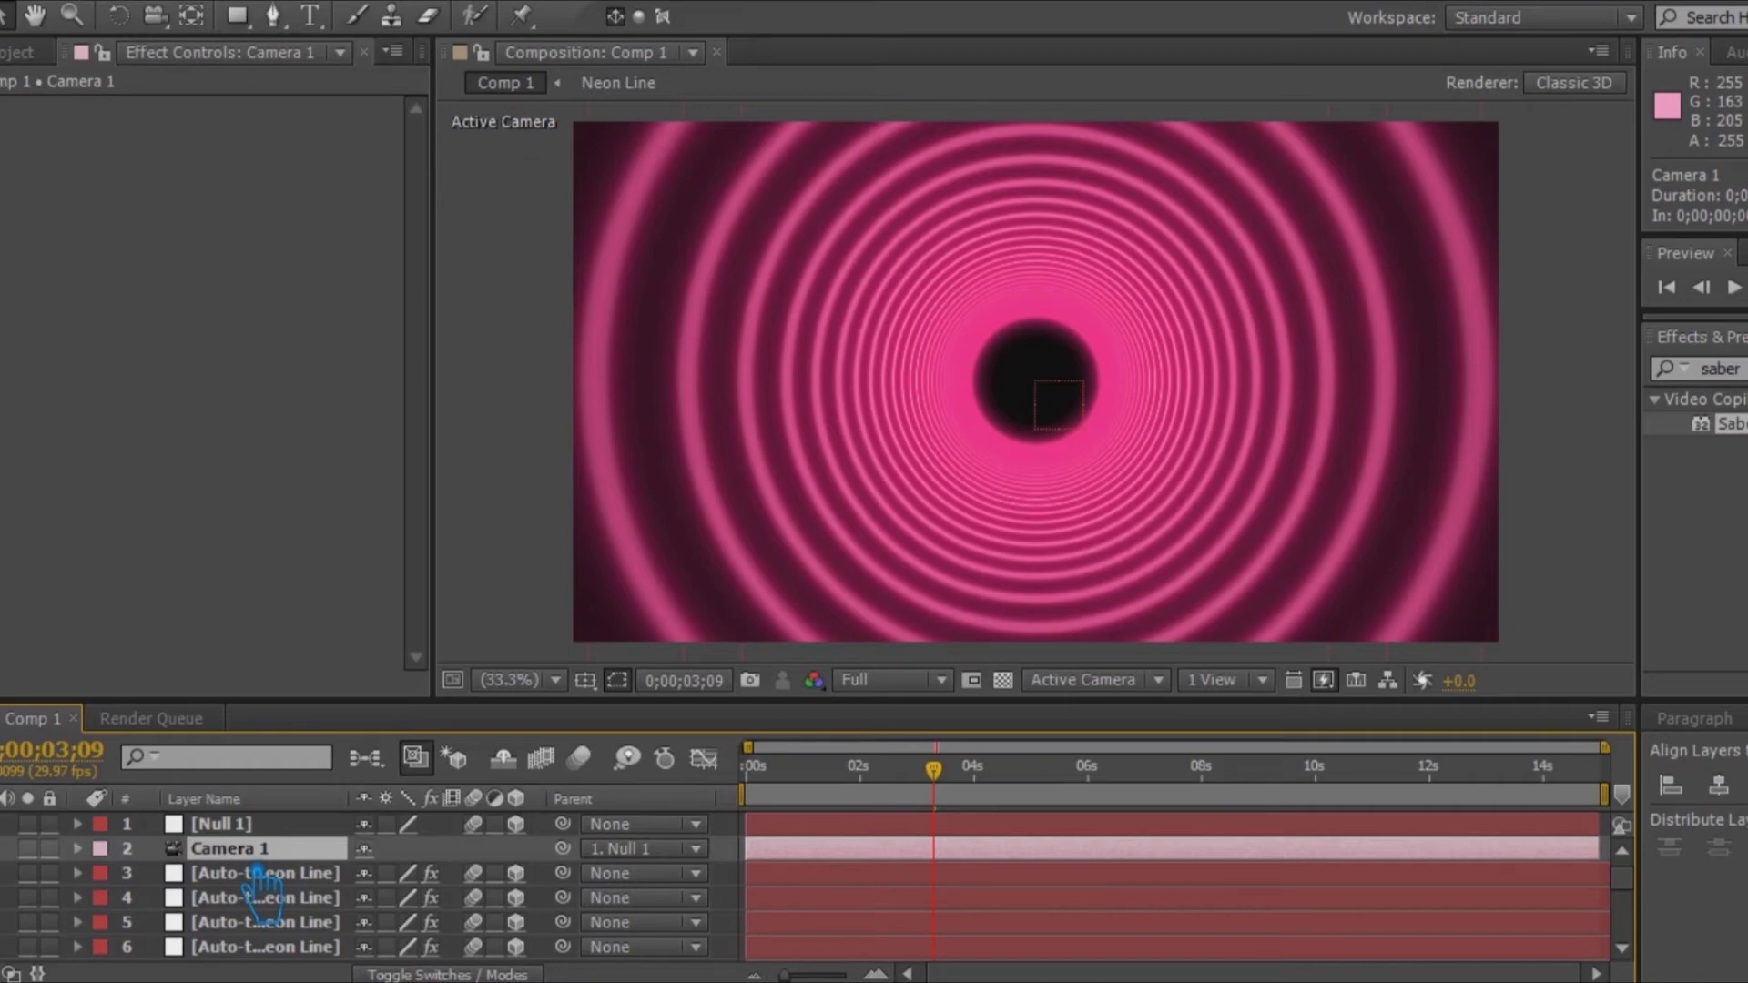
Step: Select the ring layers one at a time, including layers 36 to 32, to examine which tunnel ring each one is
click(261, 874)
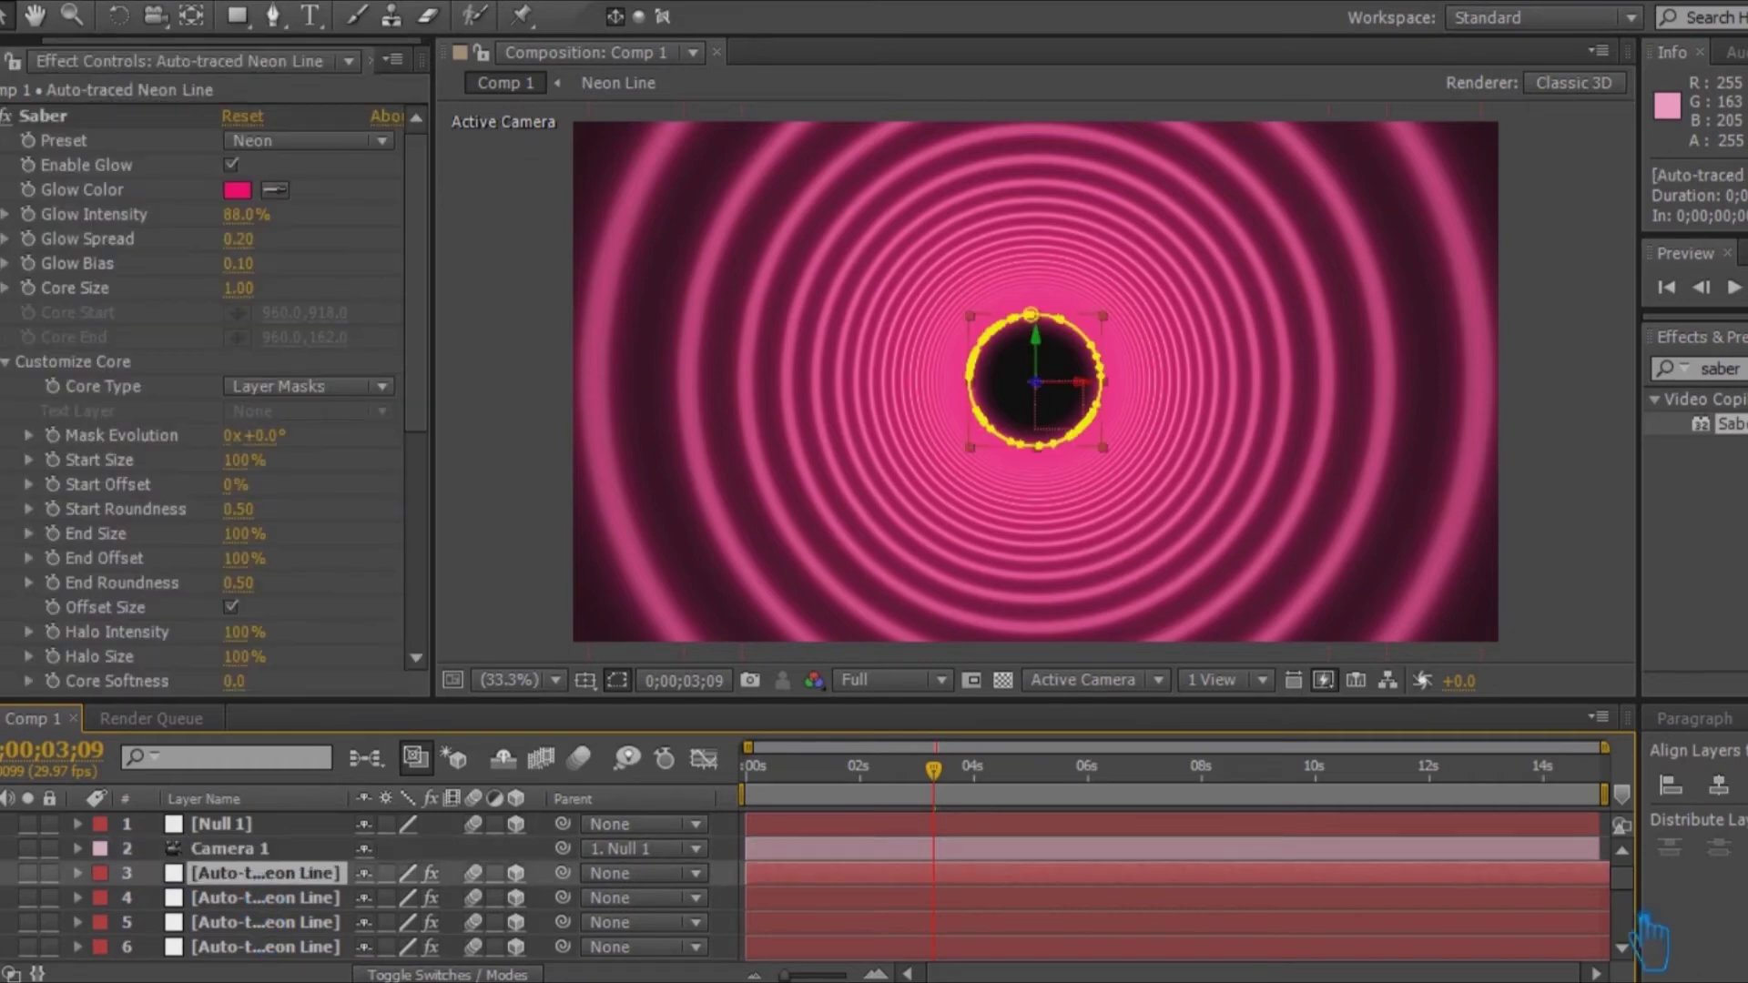
drag(1623, 880, 1627, 971)
click(294, 927)
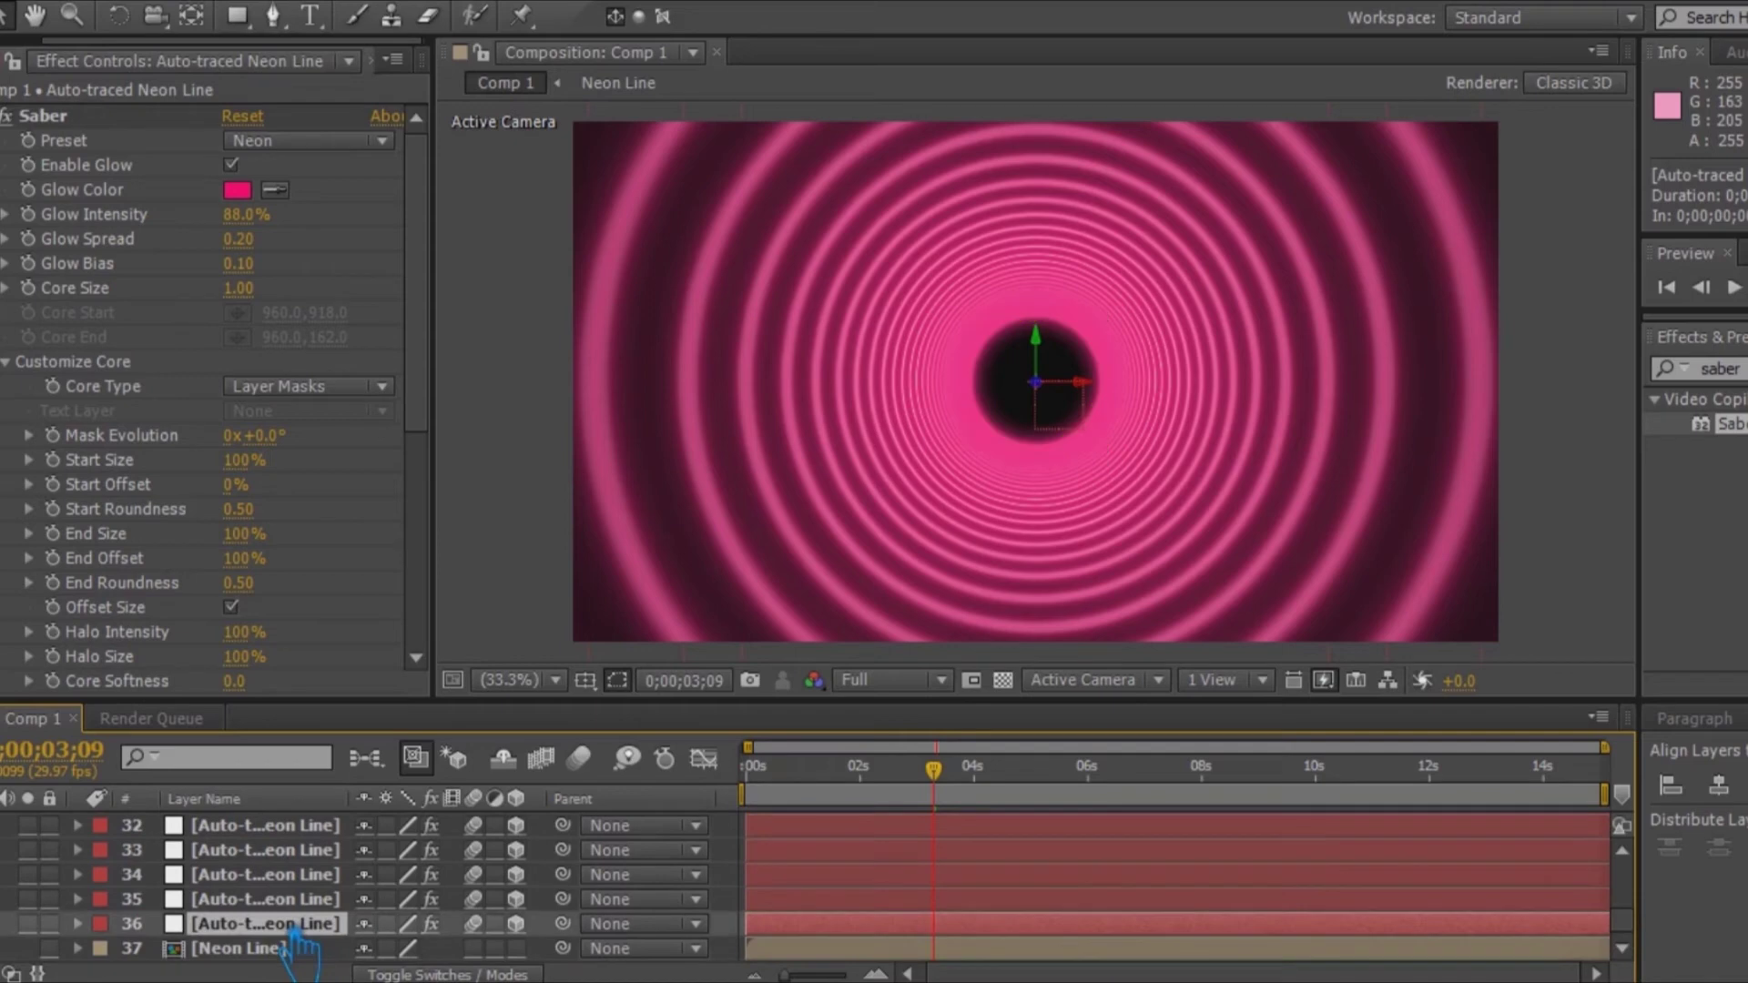
click(309, 899)
click(314, 875)
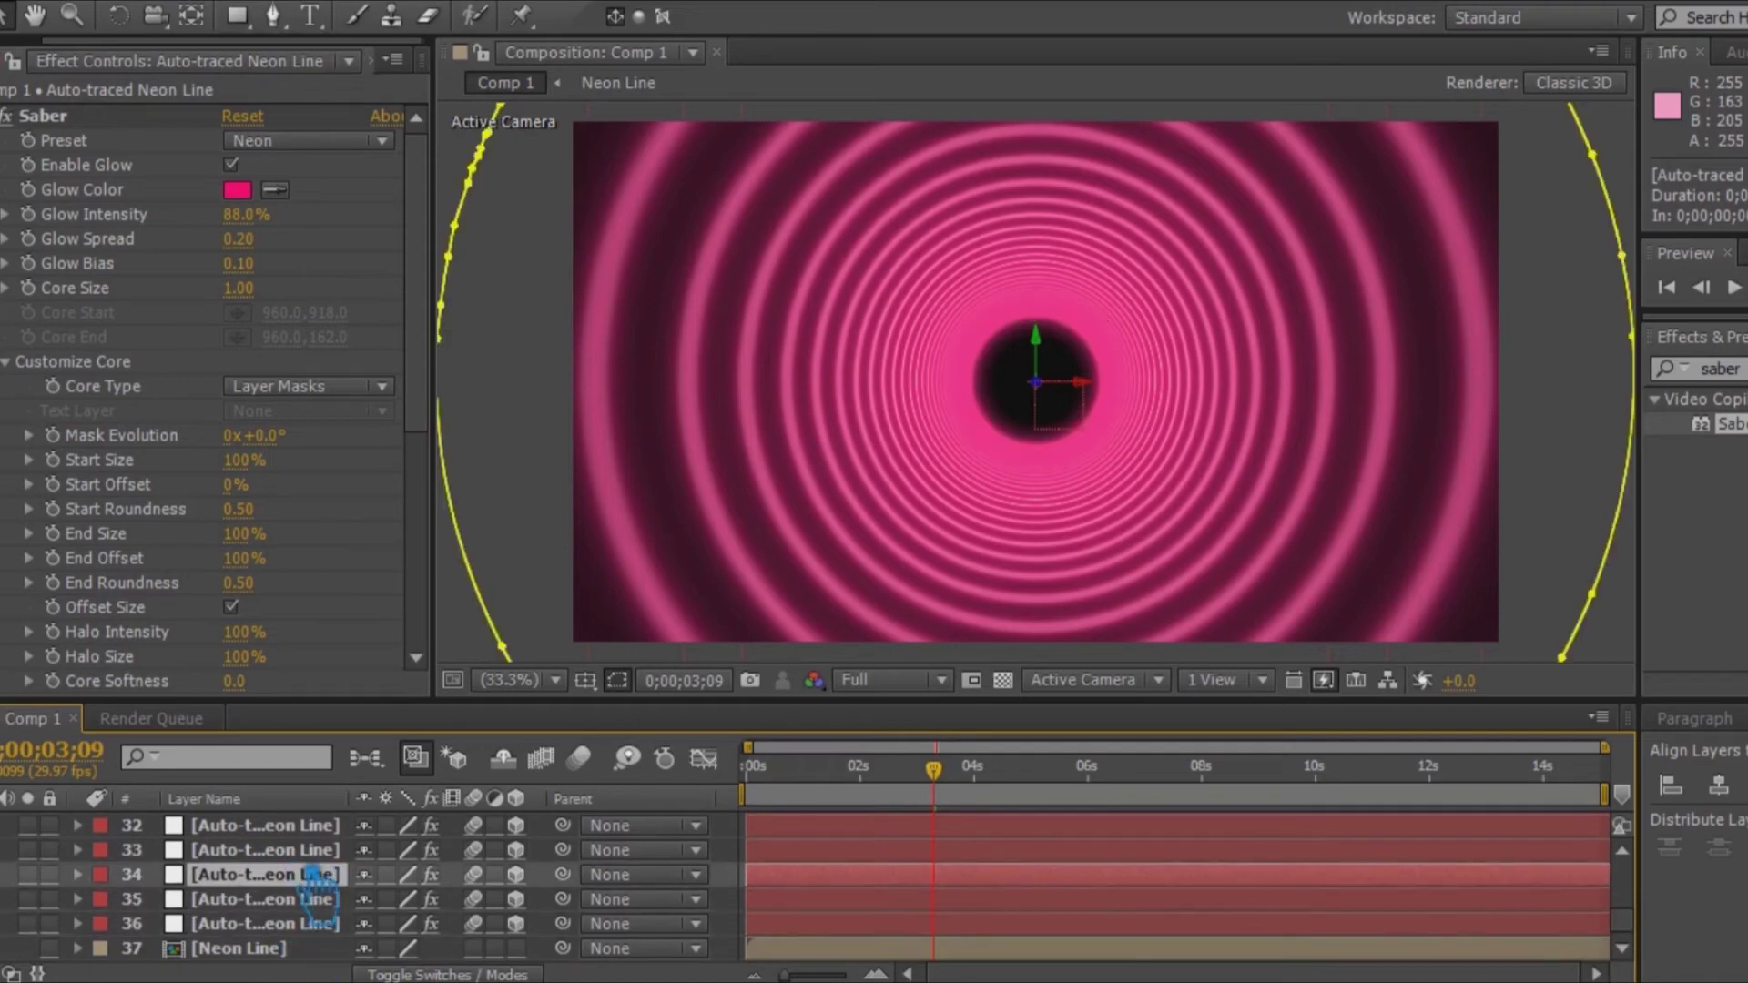
click(312, 854)
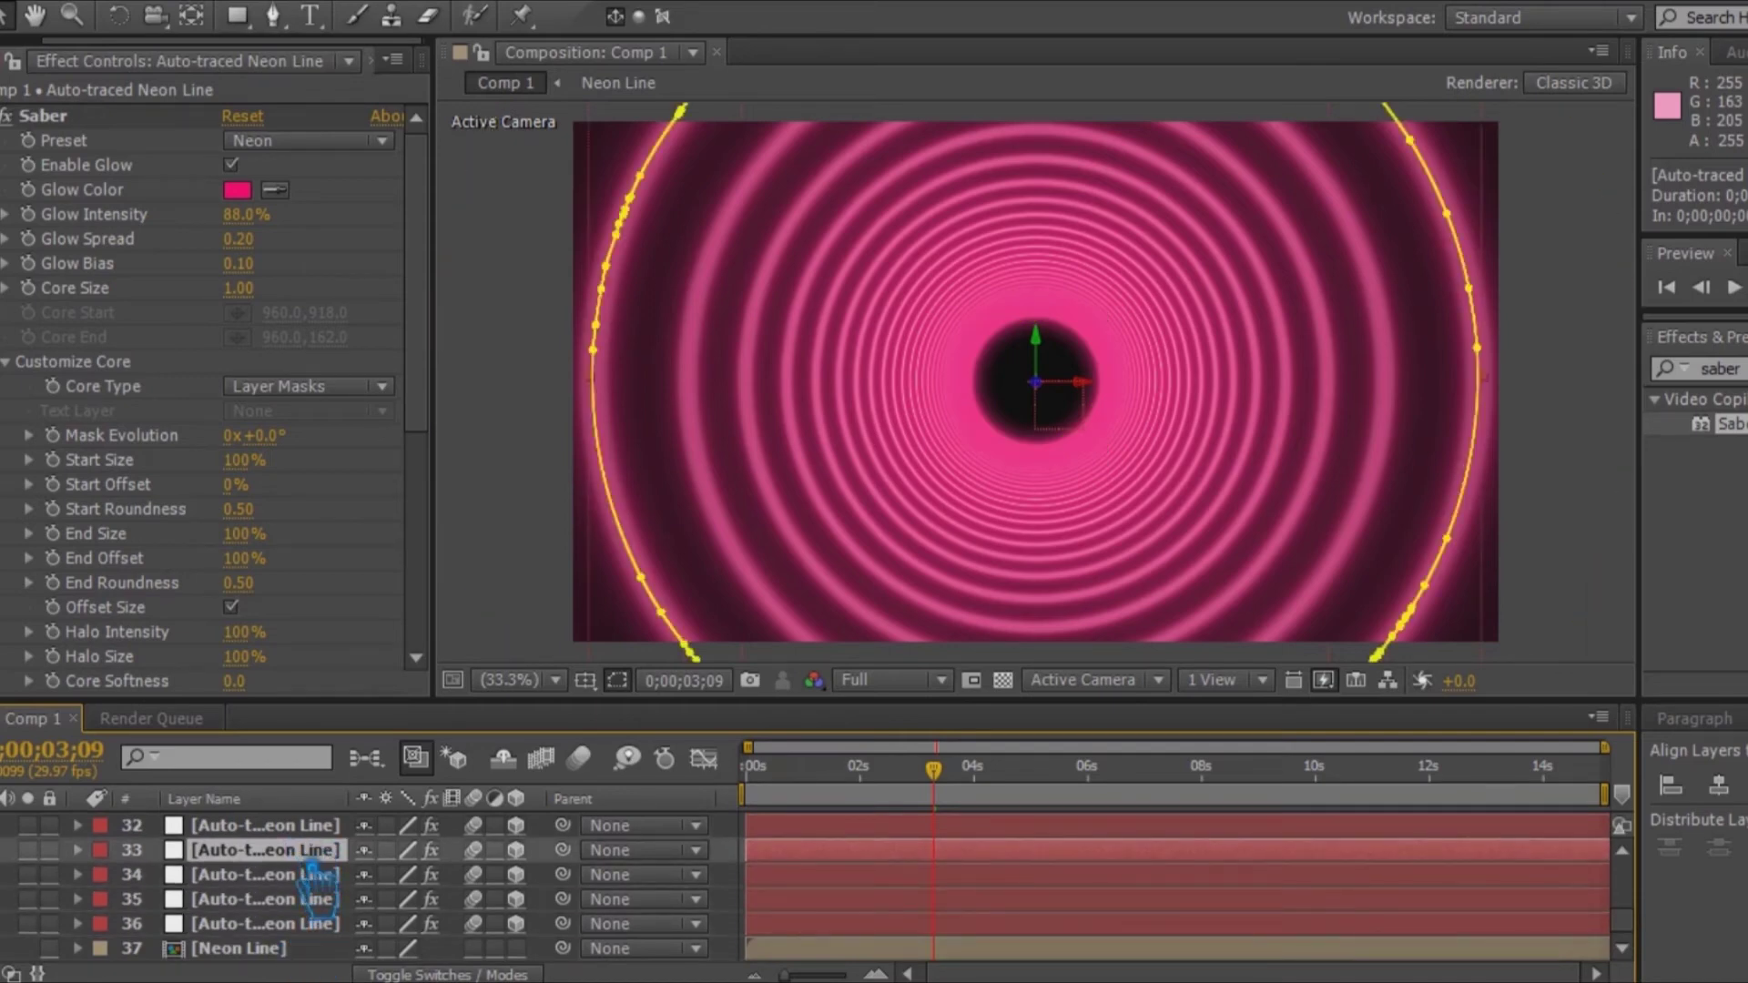
click(309, 826)
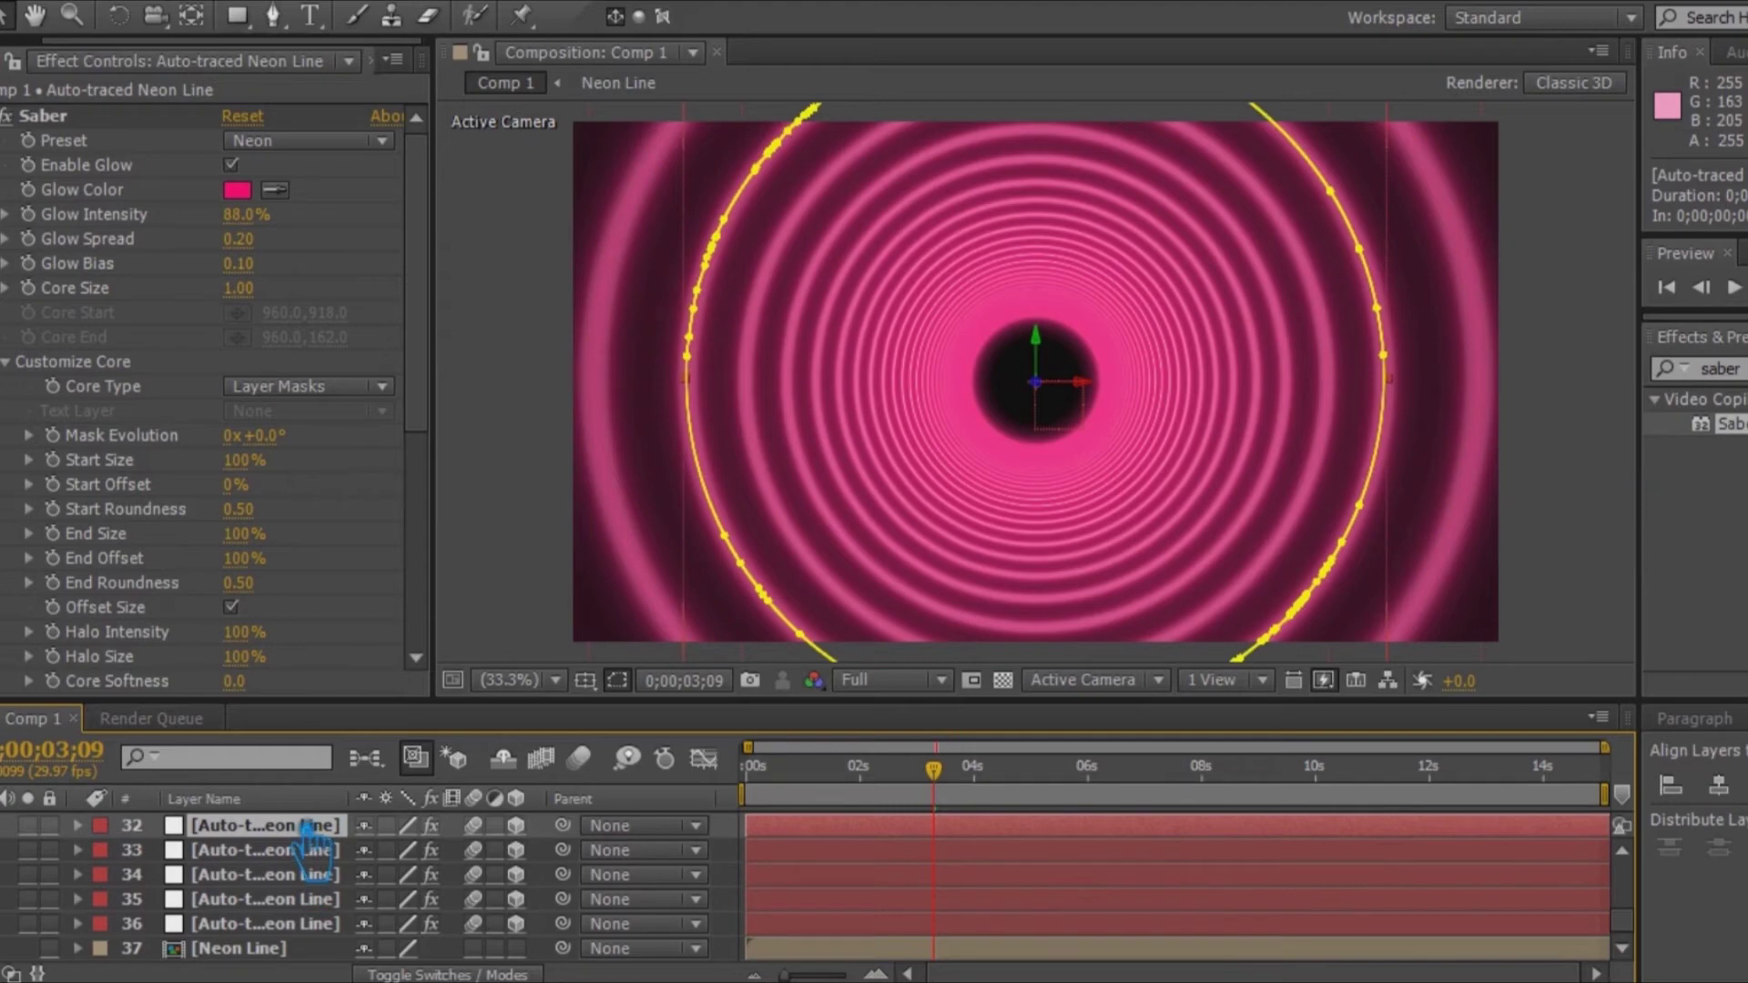
scroll(306, 835, up, 1)
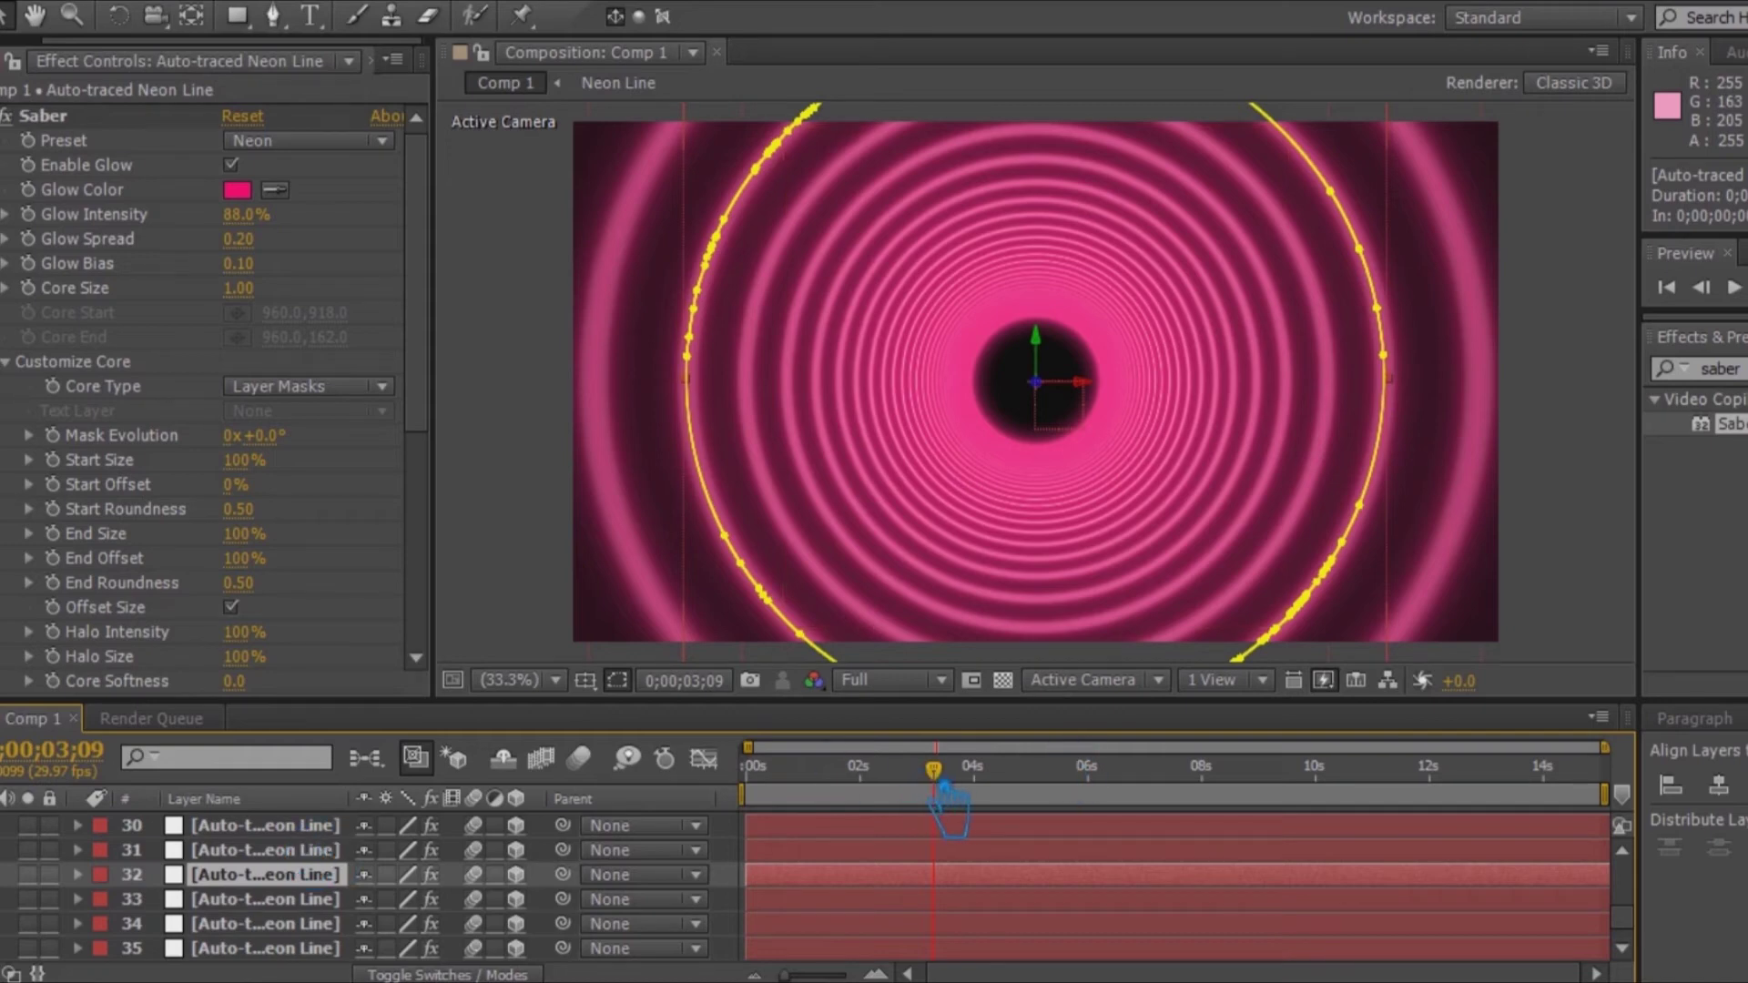
Step: Select ring layer 30, go to 0;00;04;11 and set its Saber Start Size to 0%
drag(960, 794, 780, 797)
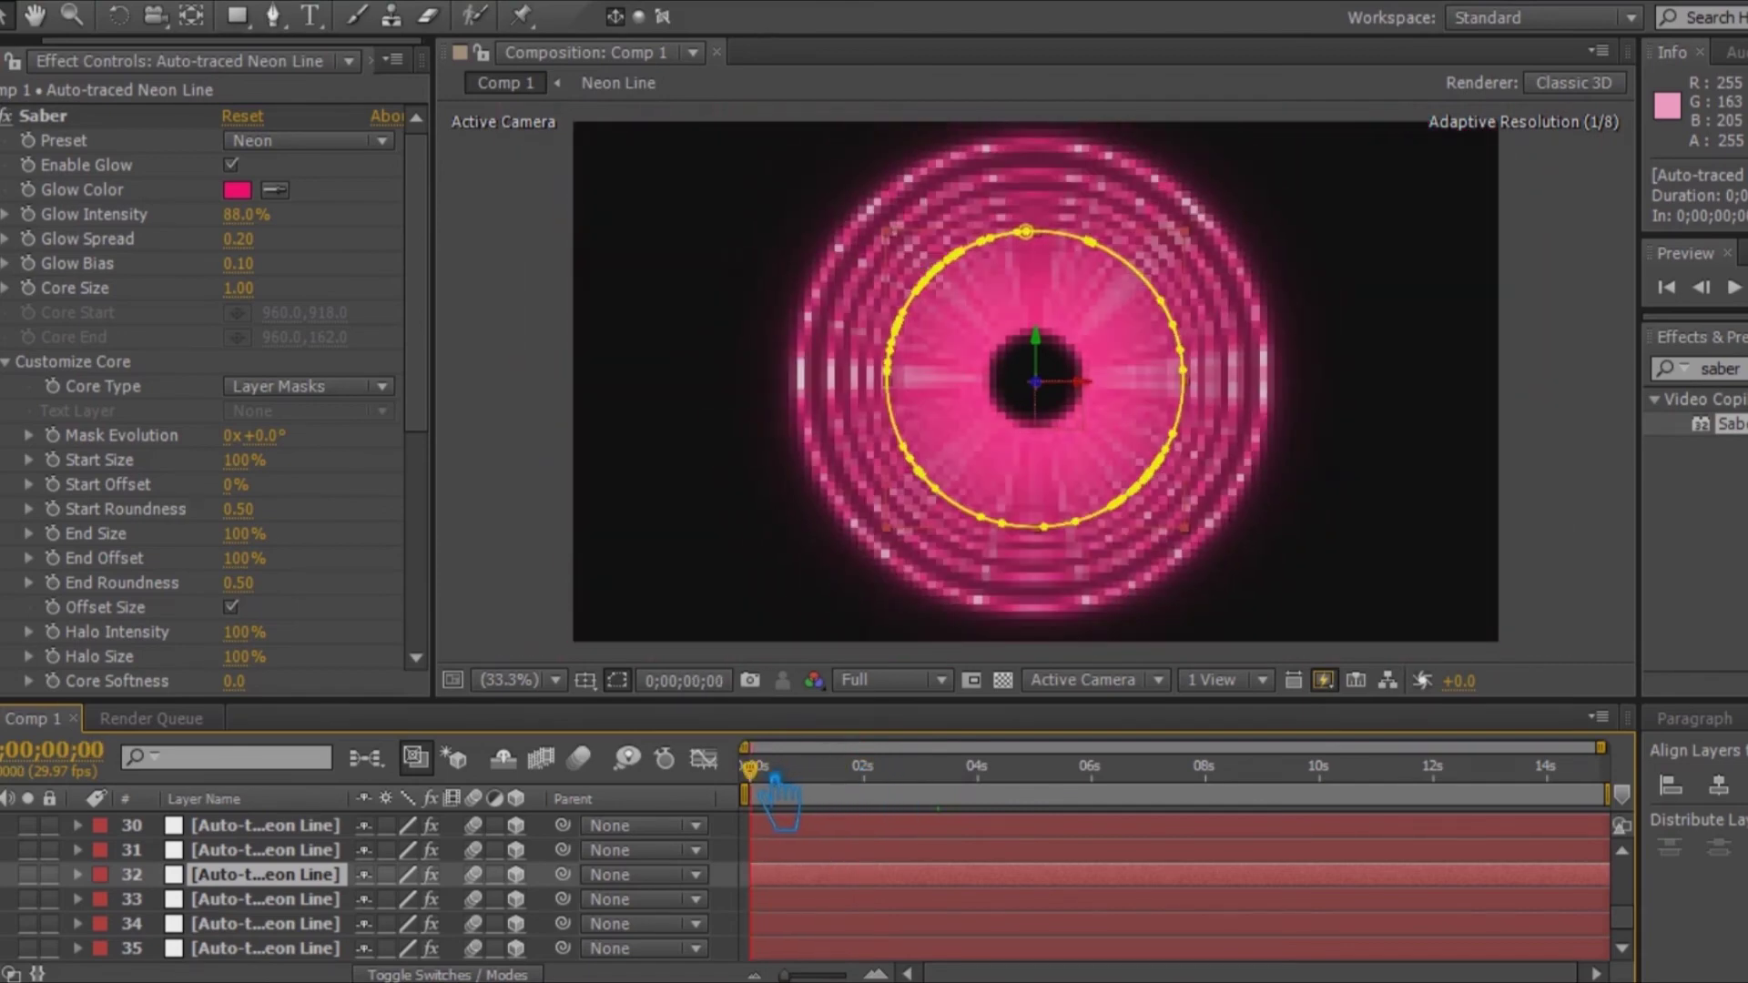
click(306, 827)
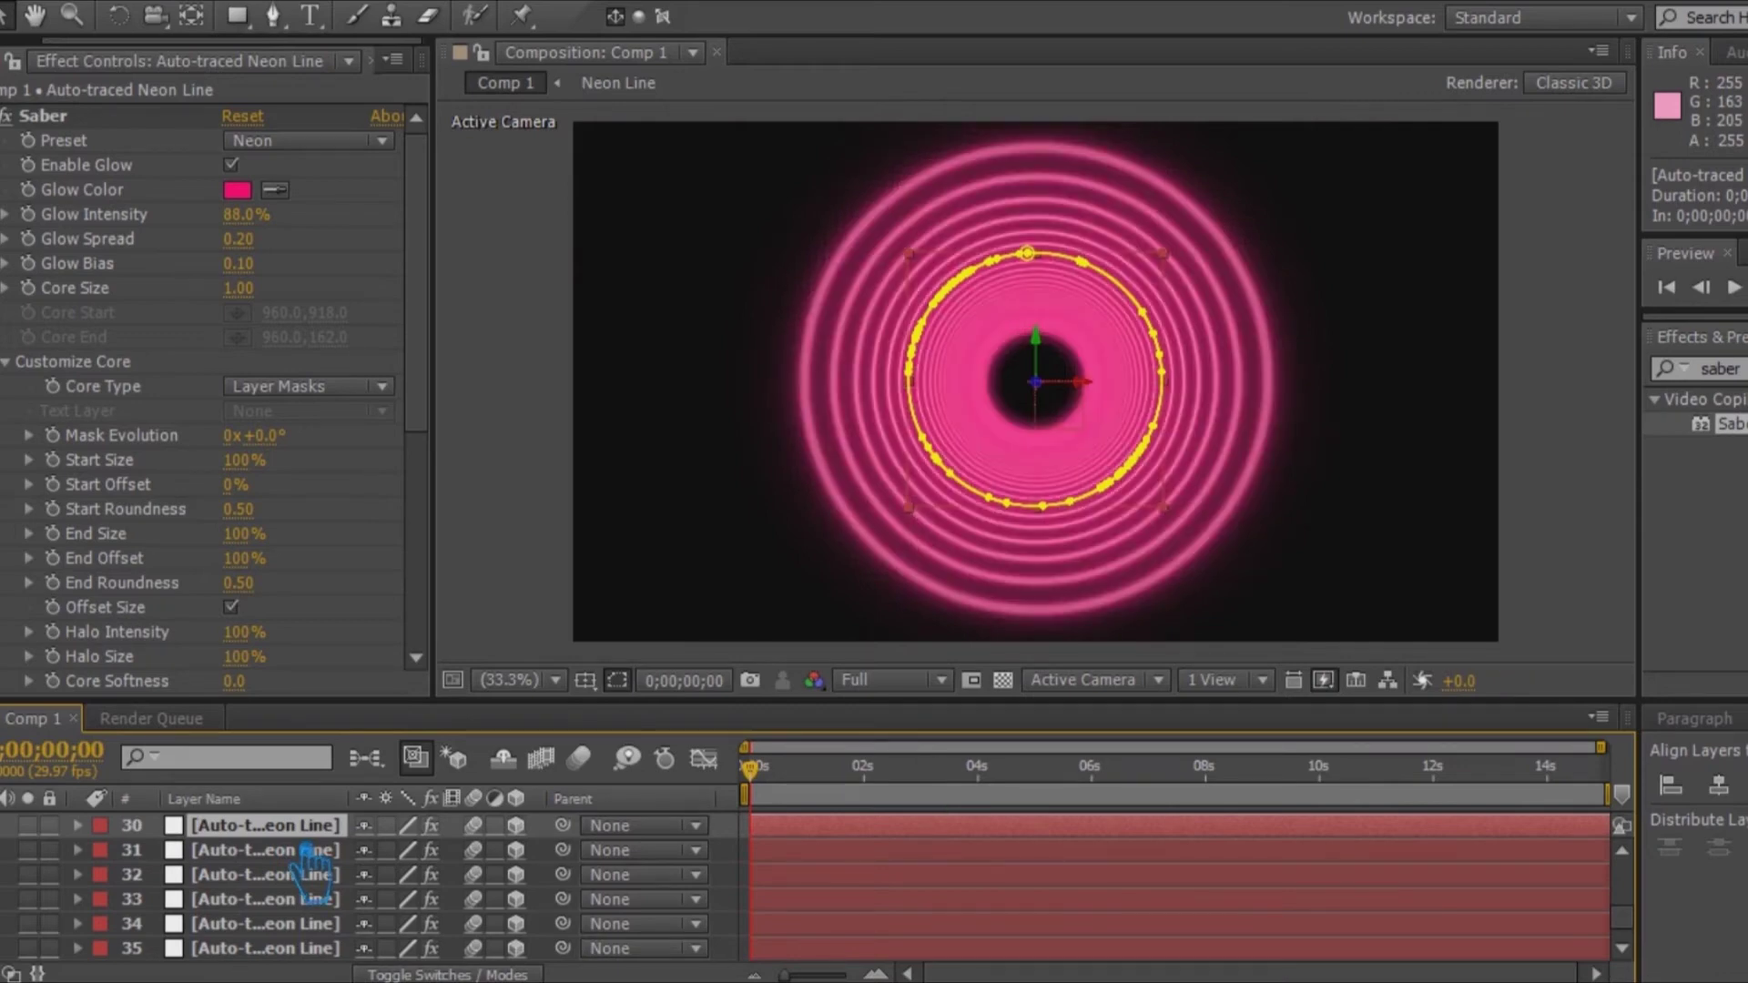
click(271, 468)
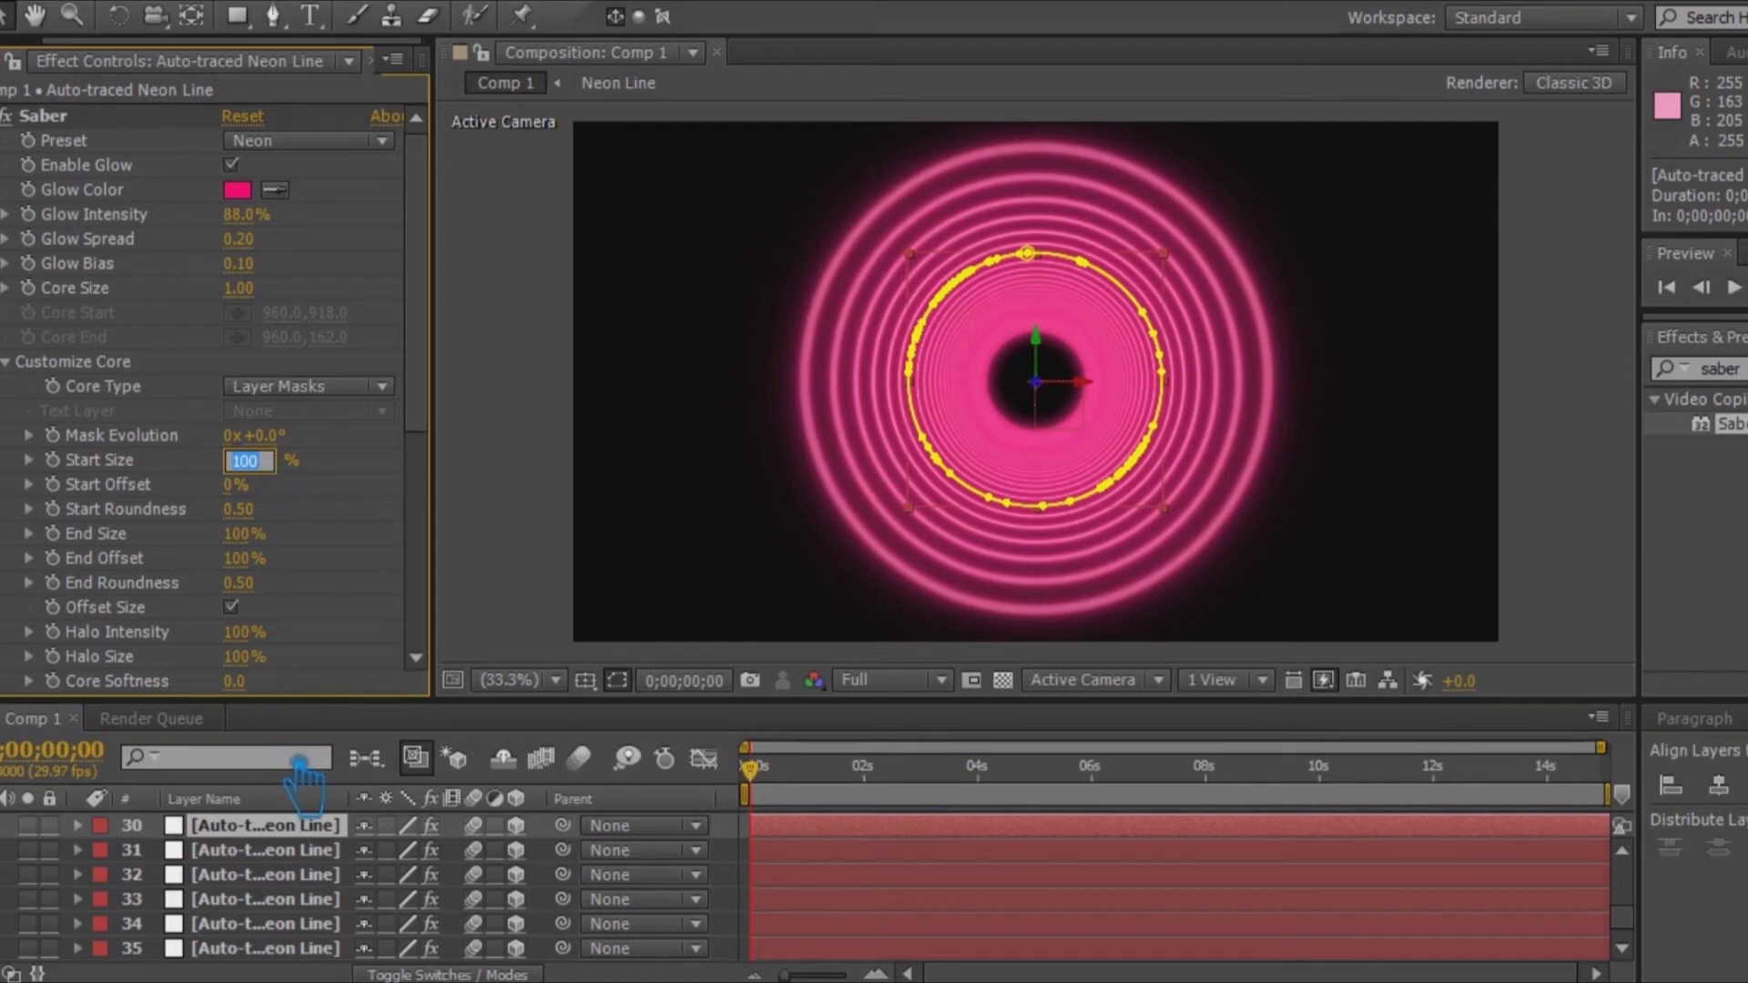
drag(774, 781, 1026, 832)
click(262, 466)
text(0)
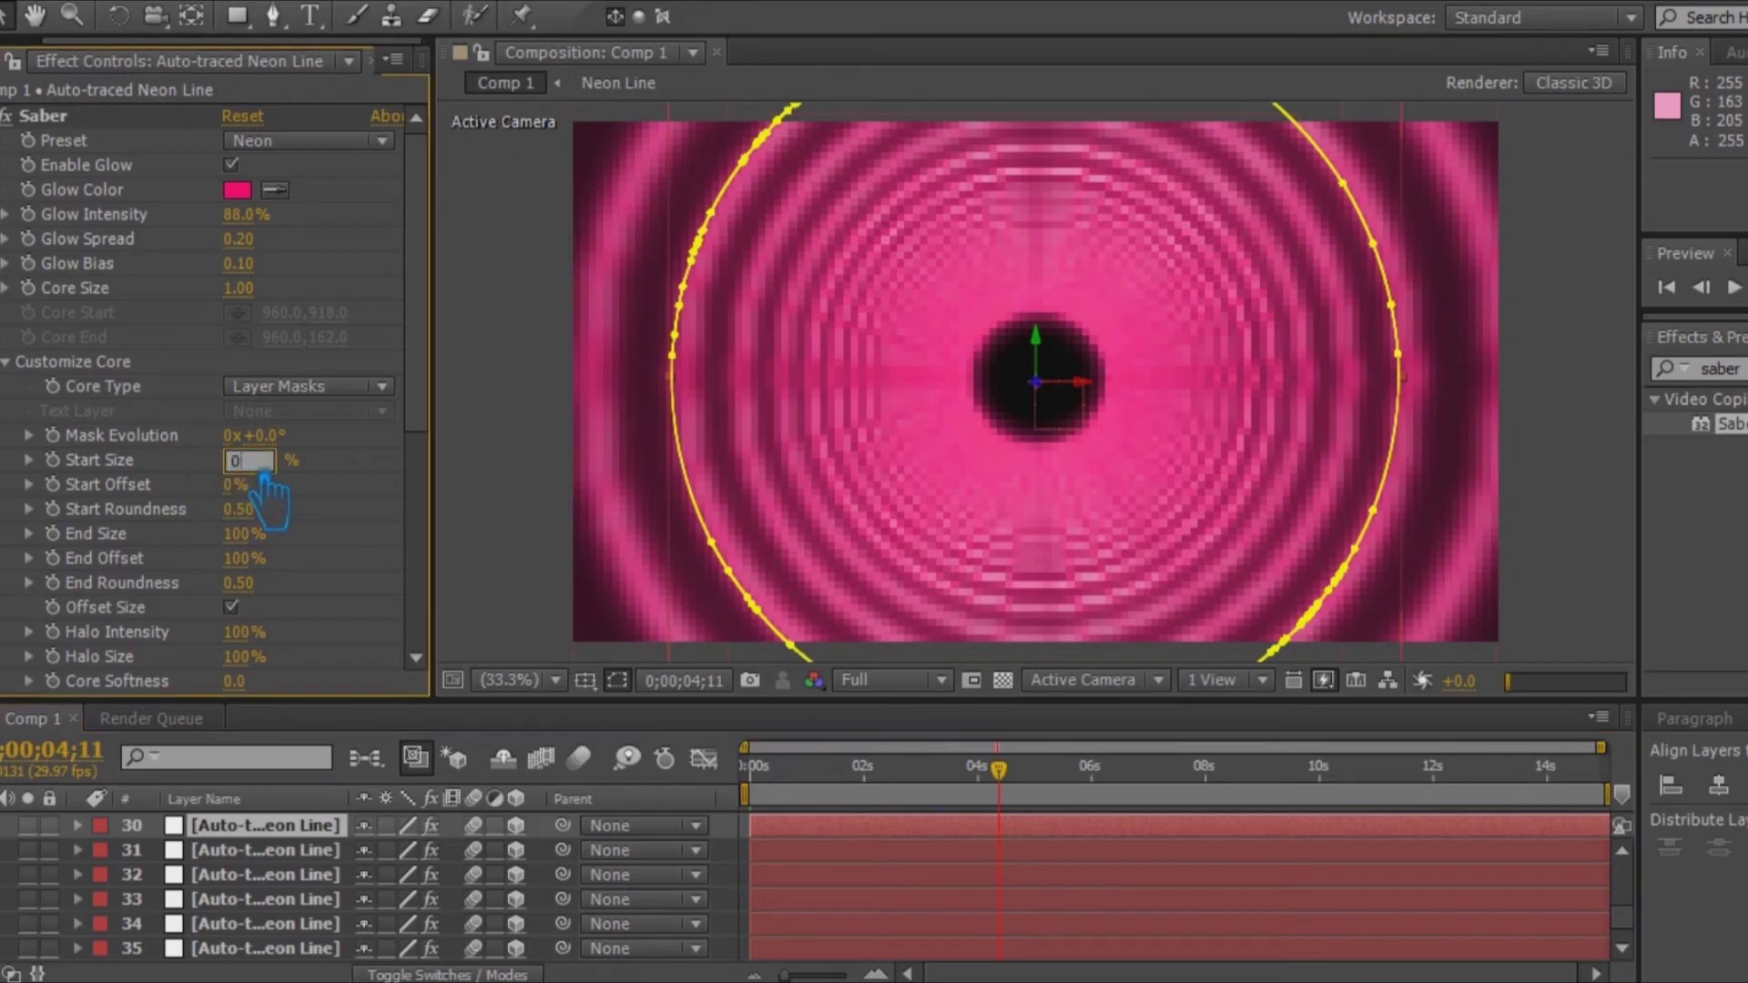
key(Return)
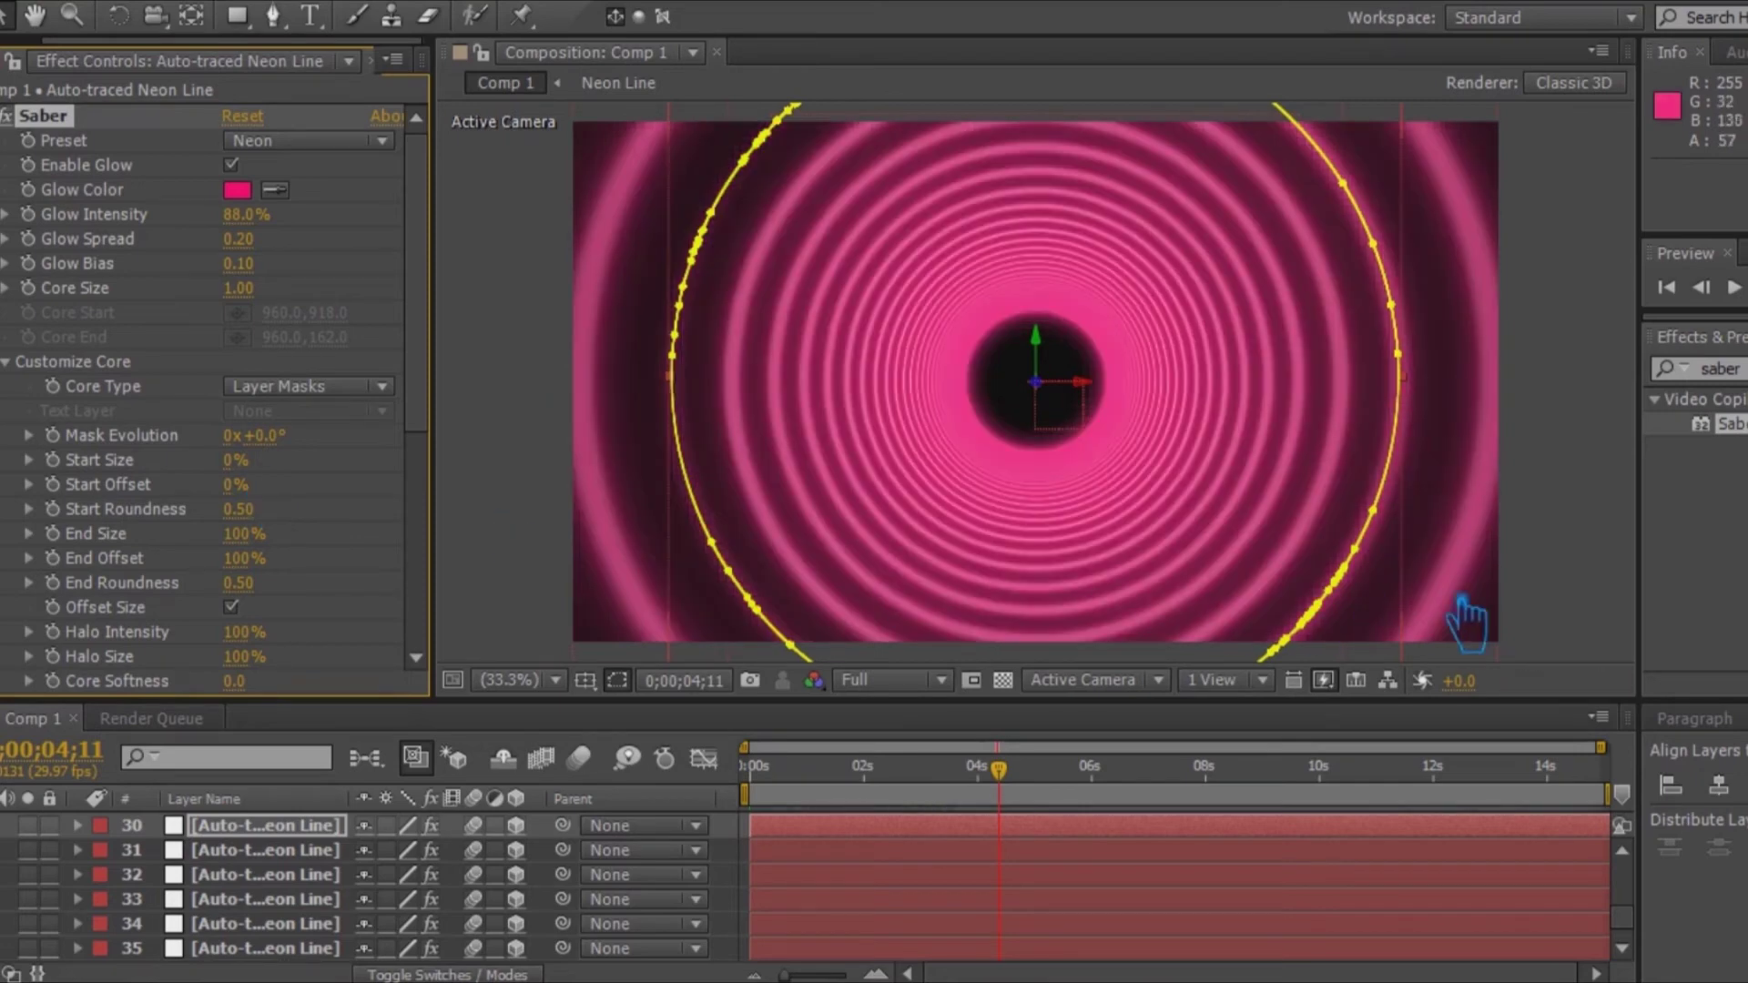
Step: Select ring layer 34 and set its Saber Start Size to 0% and Start Roundness to 0
click(1564, 591)
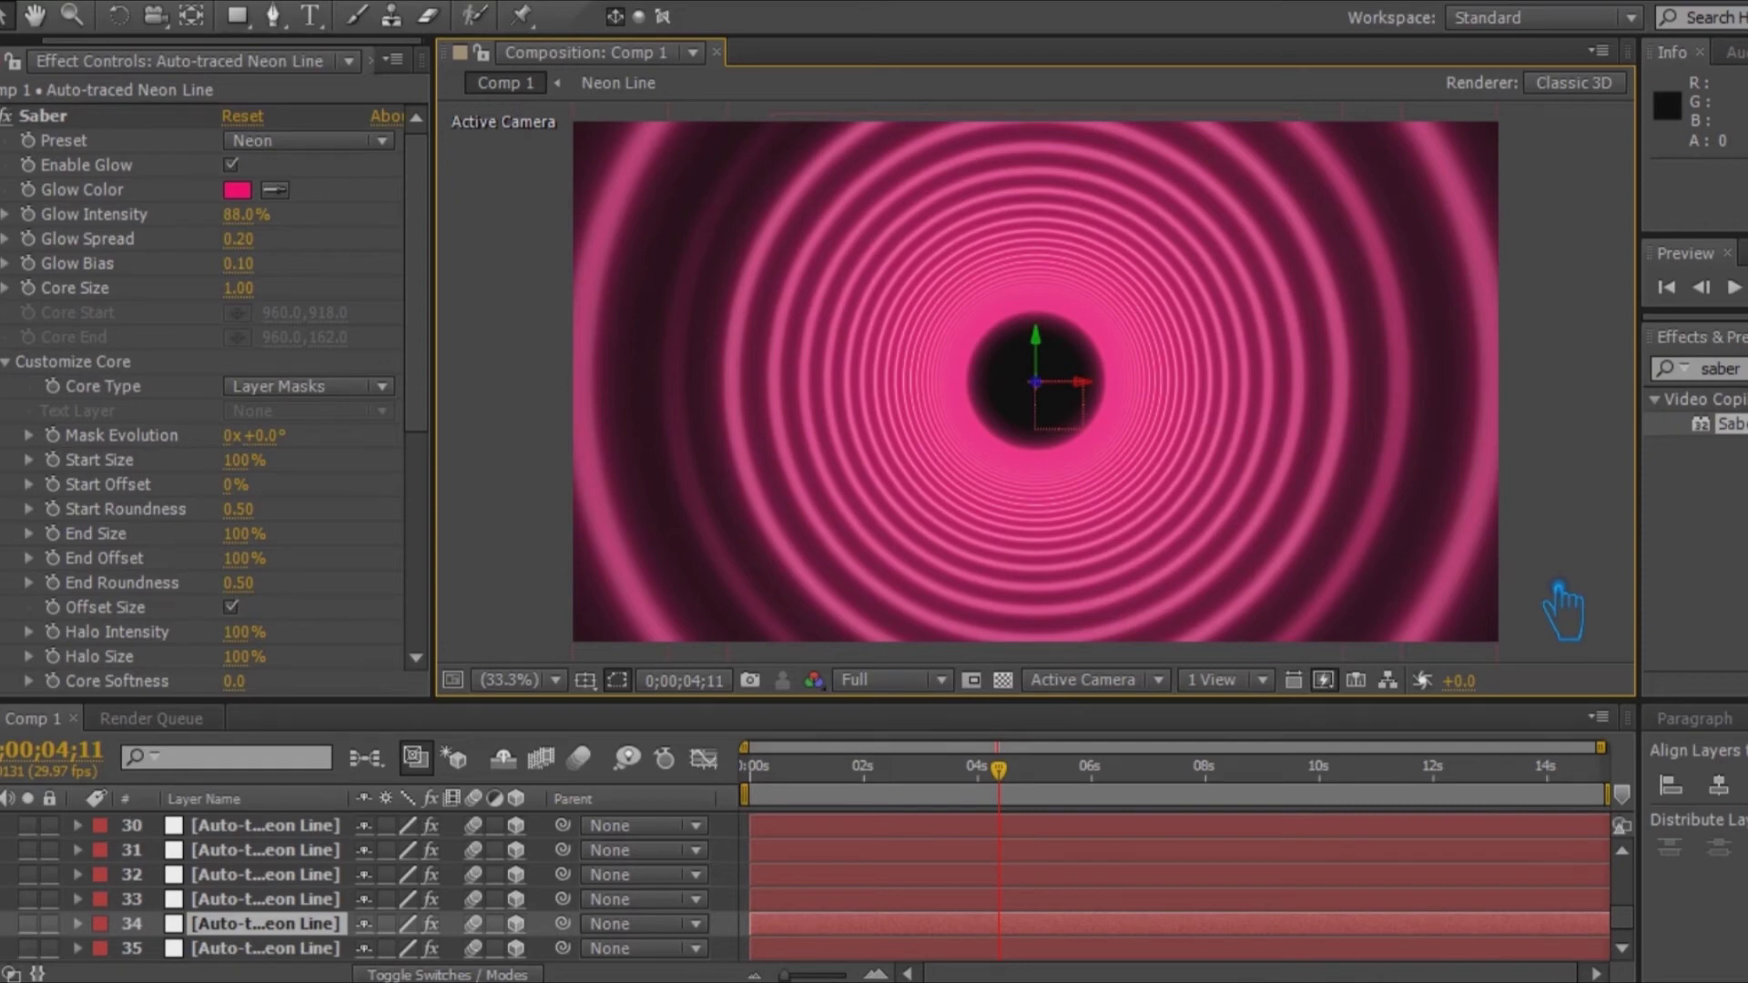
scroll(346, 851, down, 1)
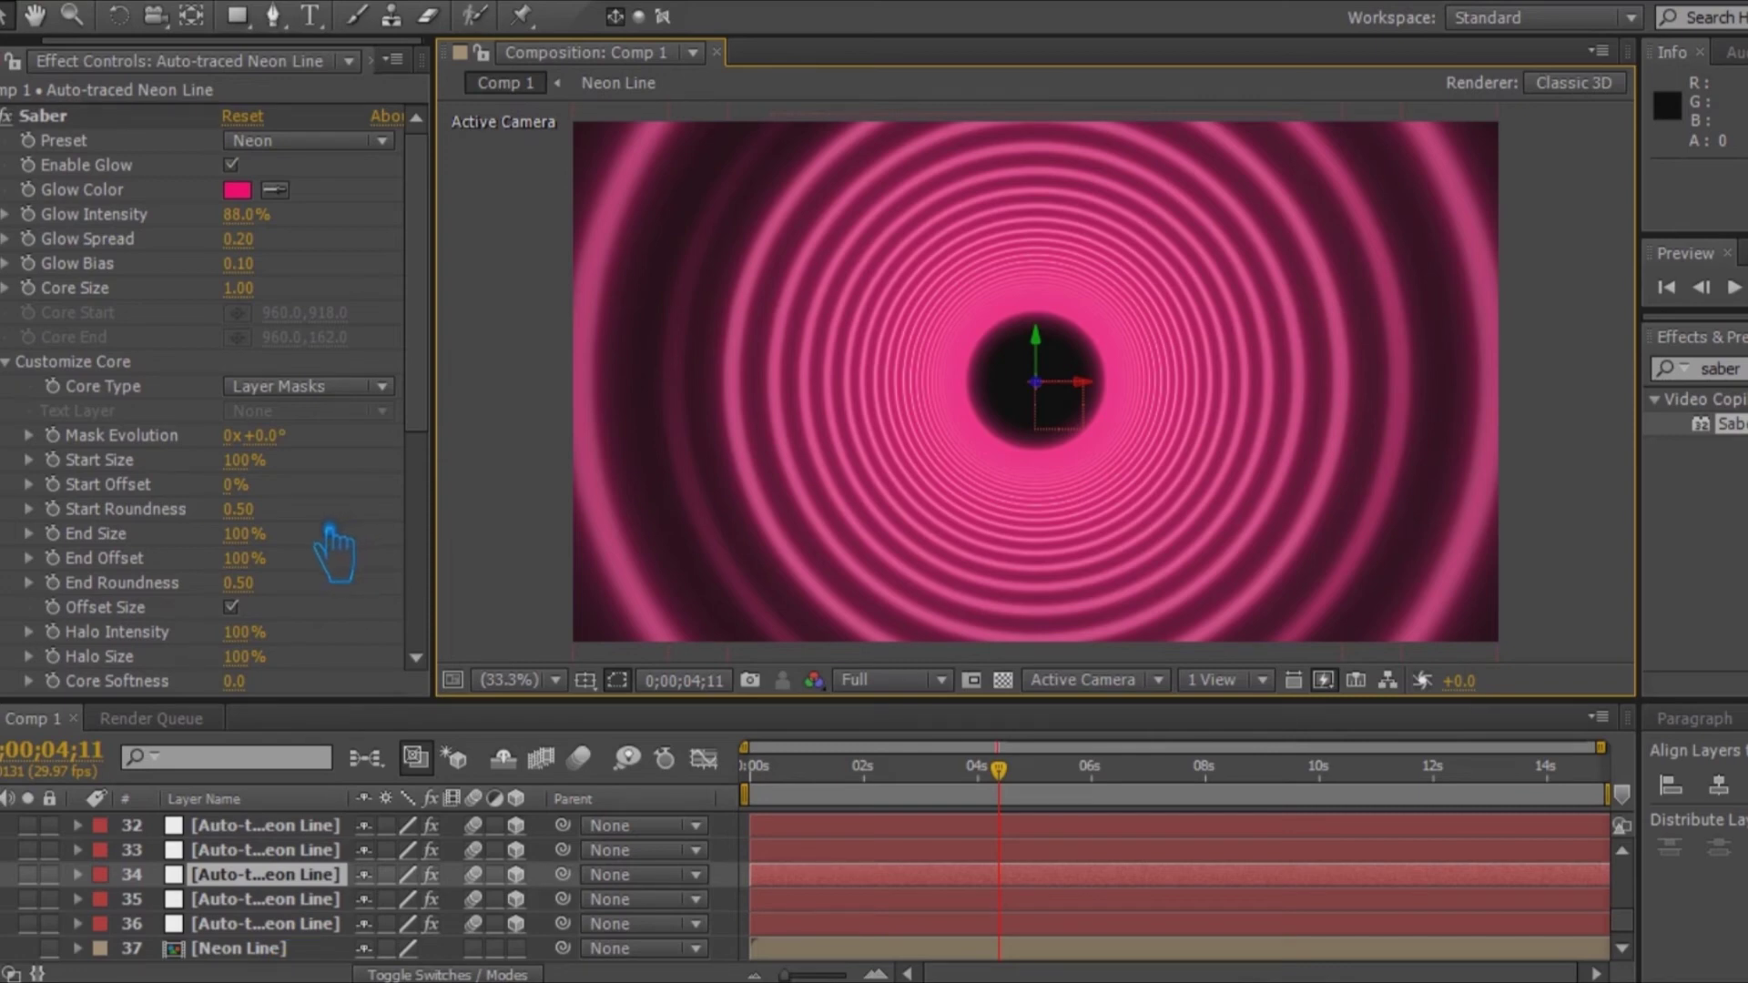
drag(271, 472, 85, 479)
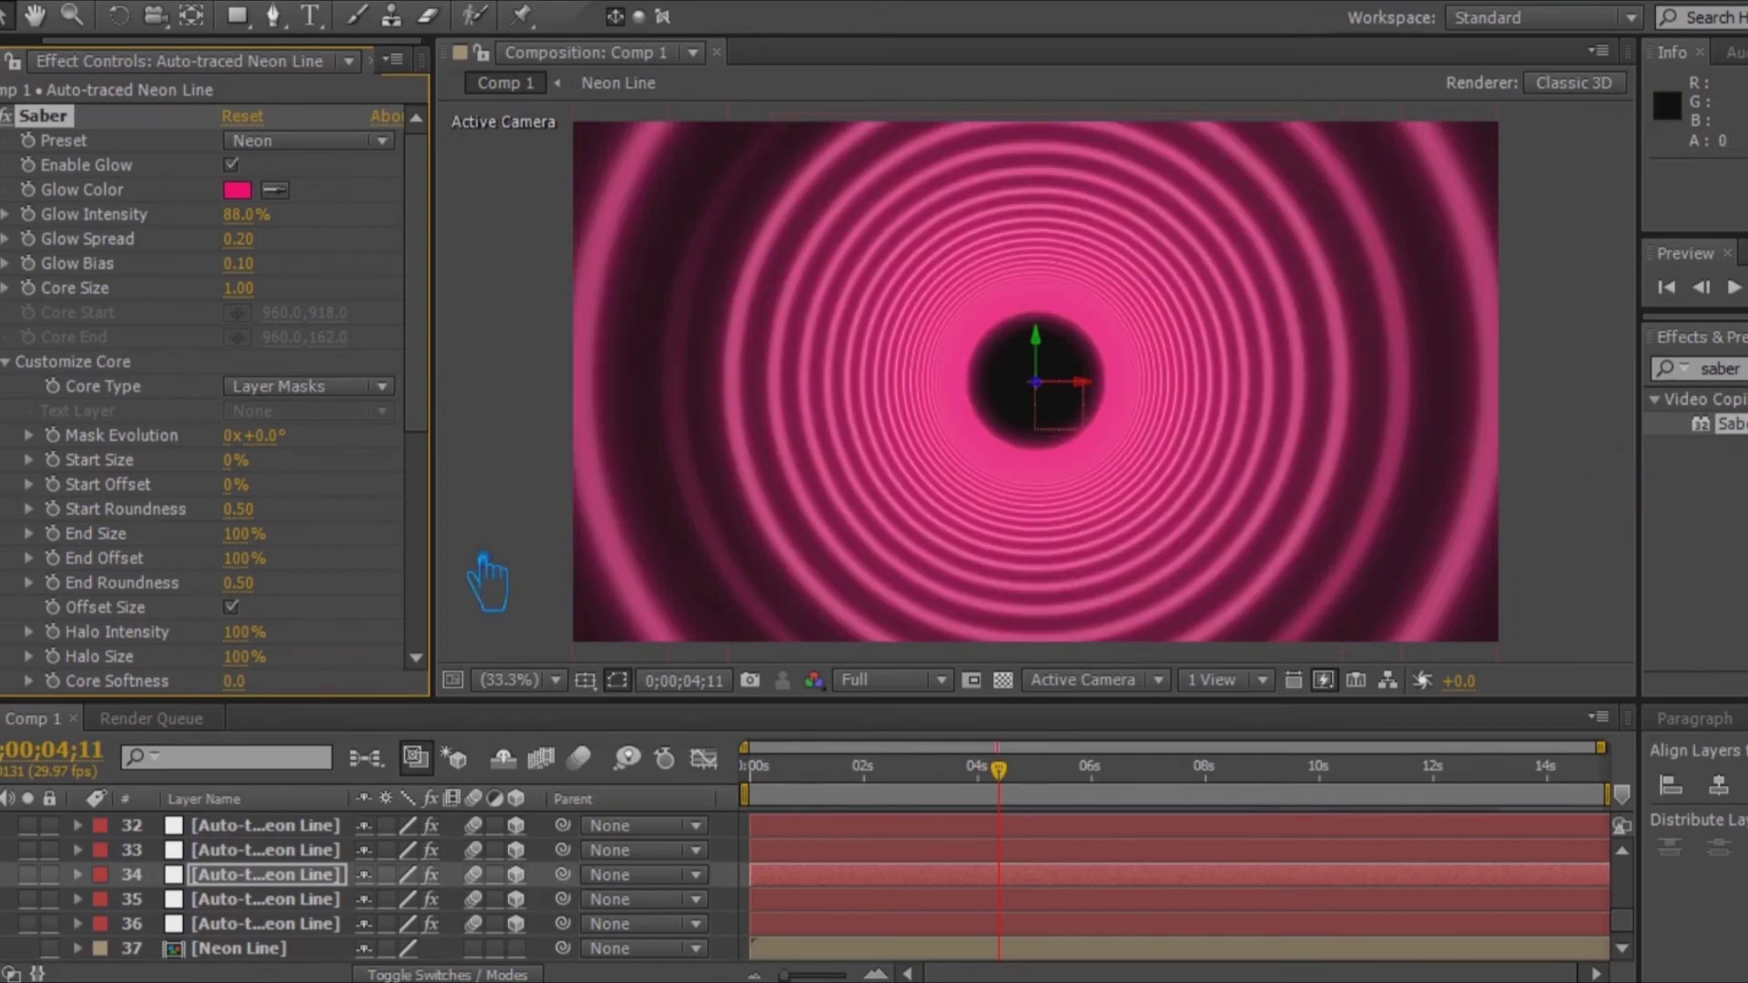
click(238, 509)
text(0)
key(Return)
Step: Set ring layer 34's Saber Mask Evolution to 90° and check the ring deselected at 0;00;00;28
click(286, 883)
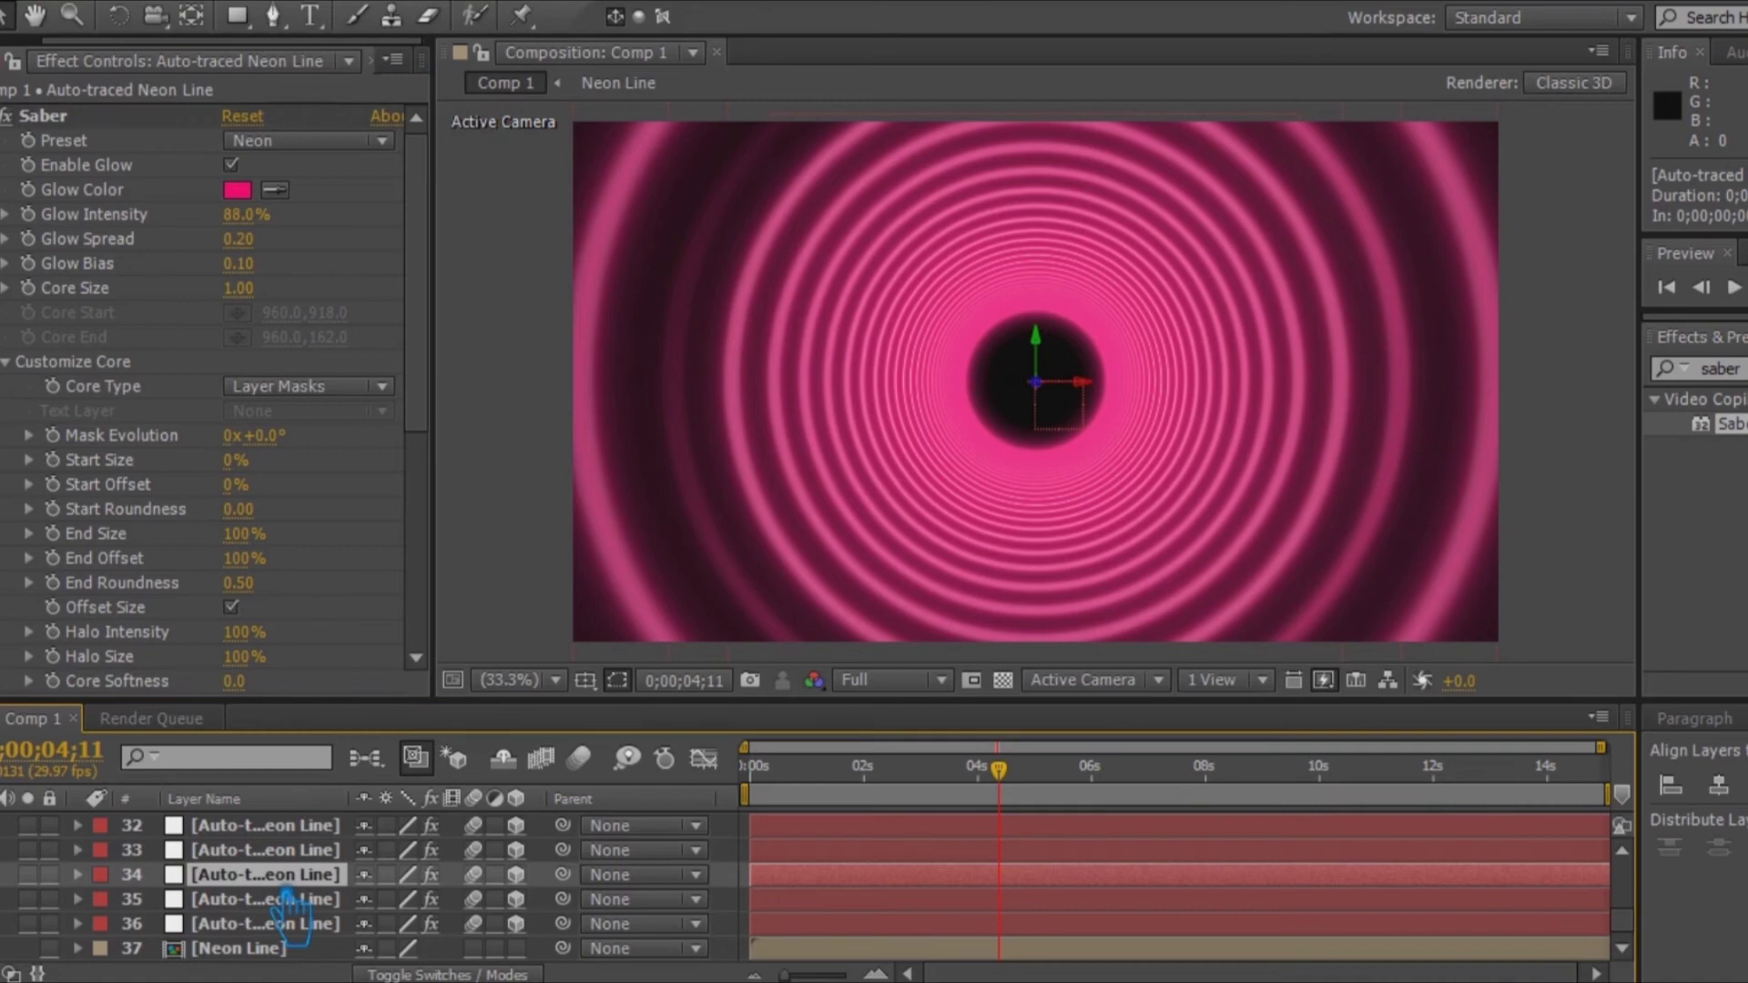
click(295, 455)
text(90)
key(Return)
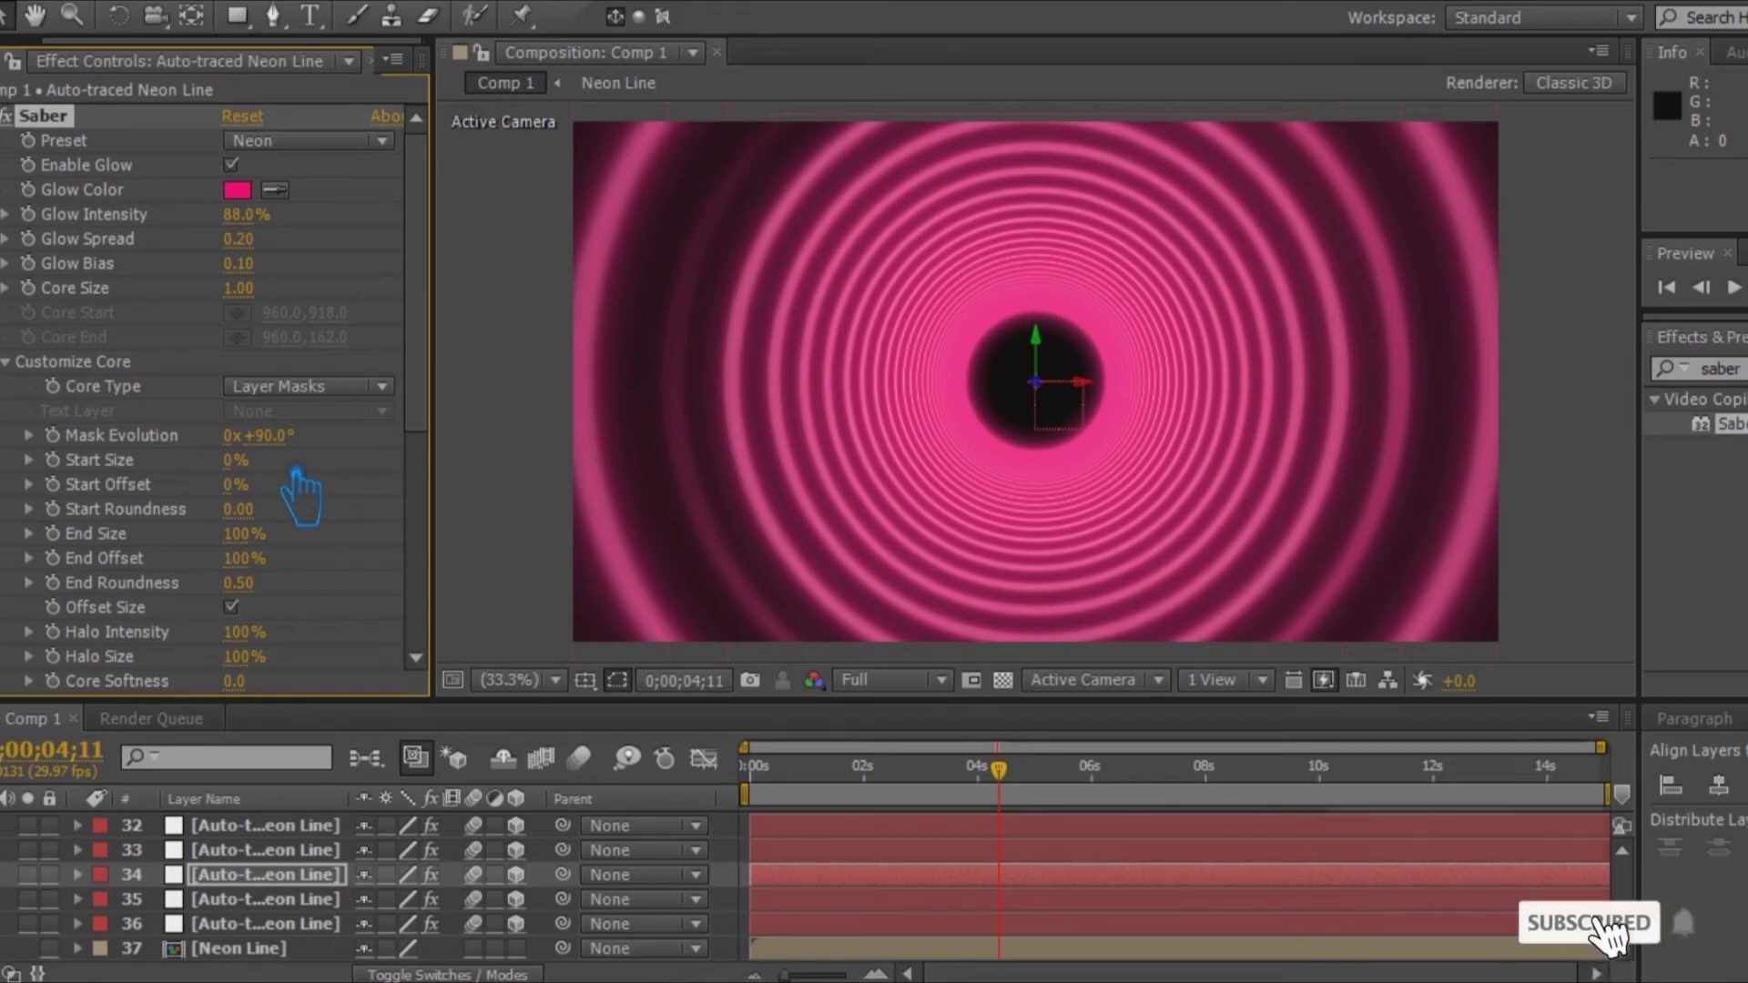
drag(1003, 774, 763, 821)
key(space)
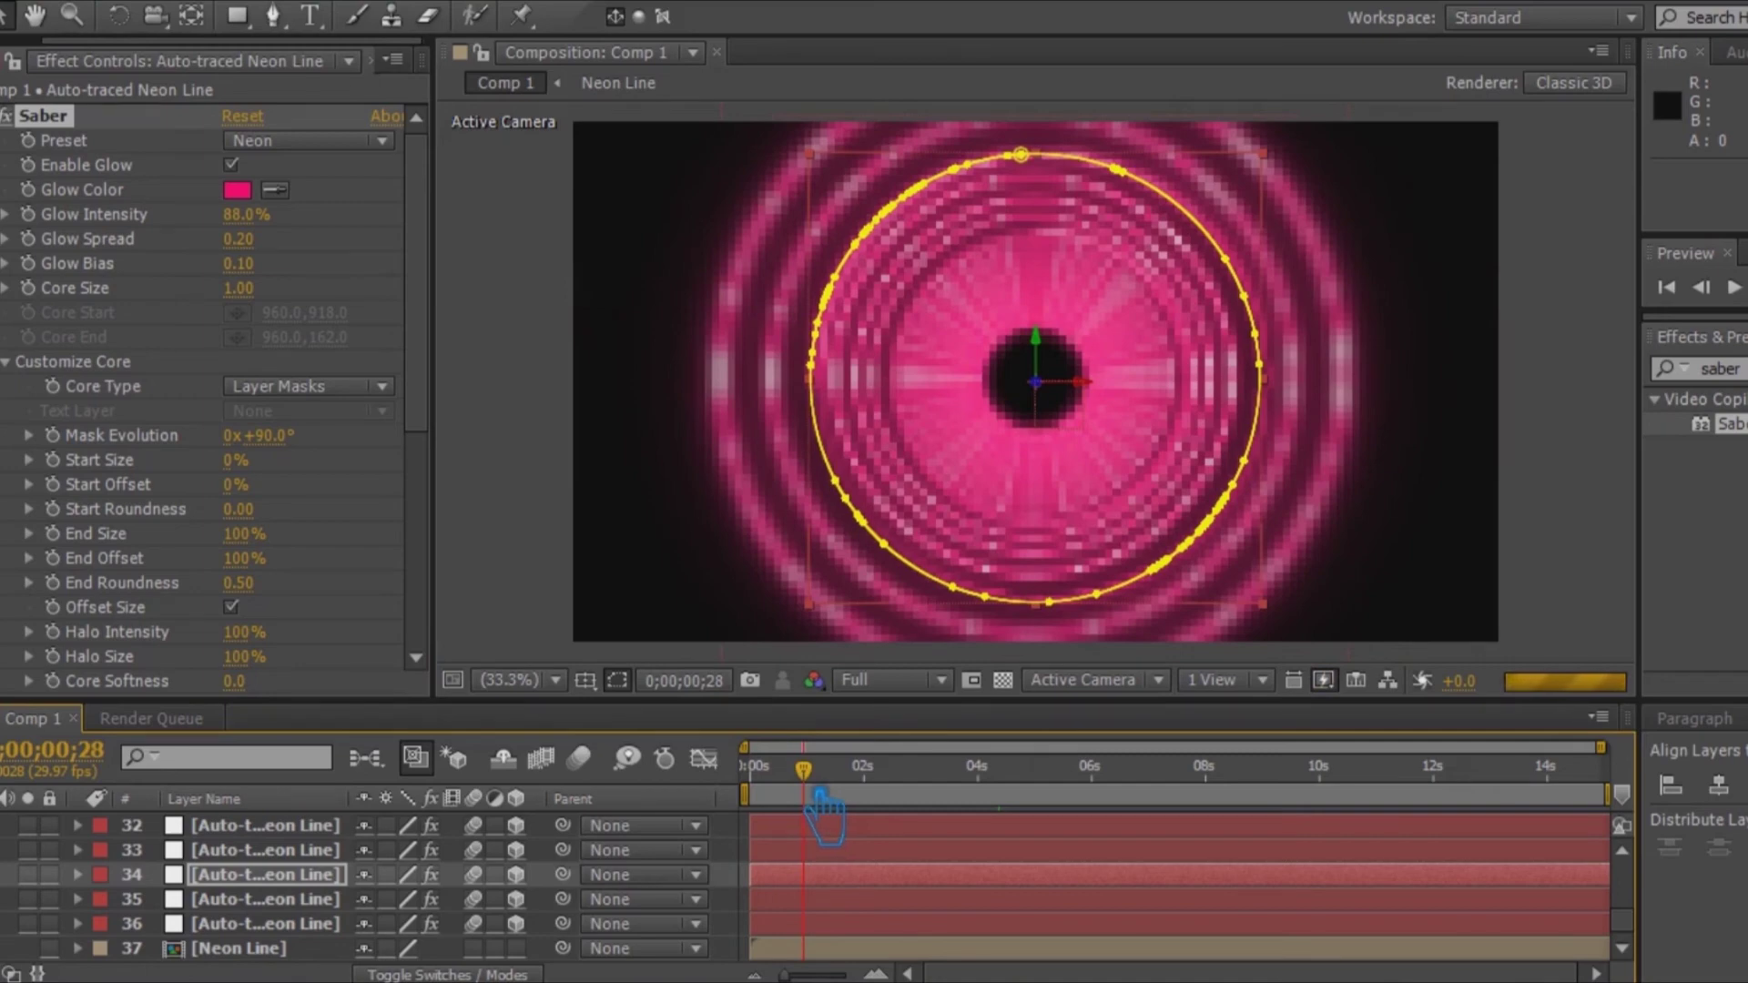
click(1597, 568)
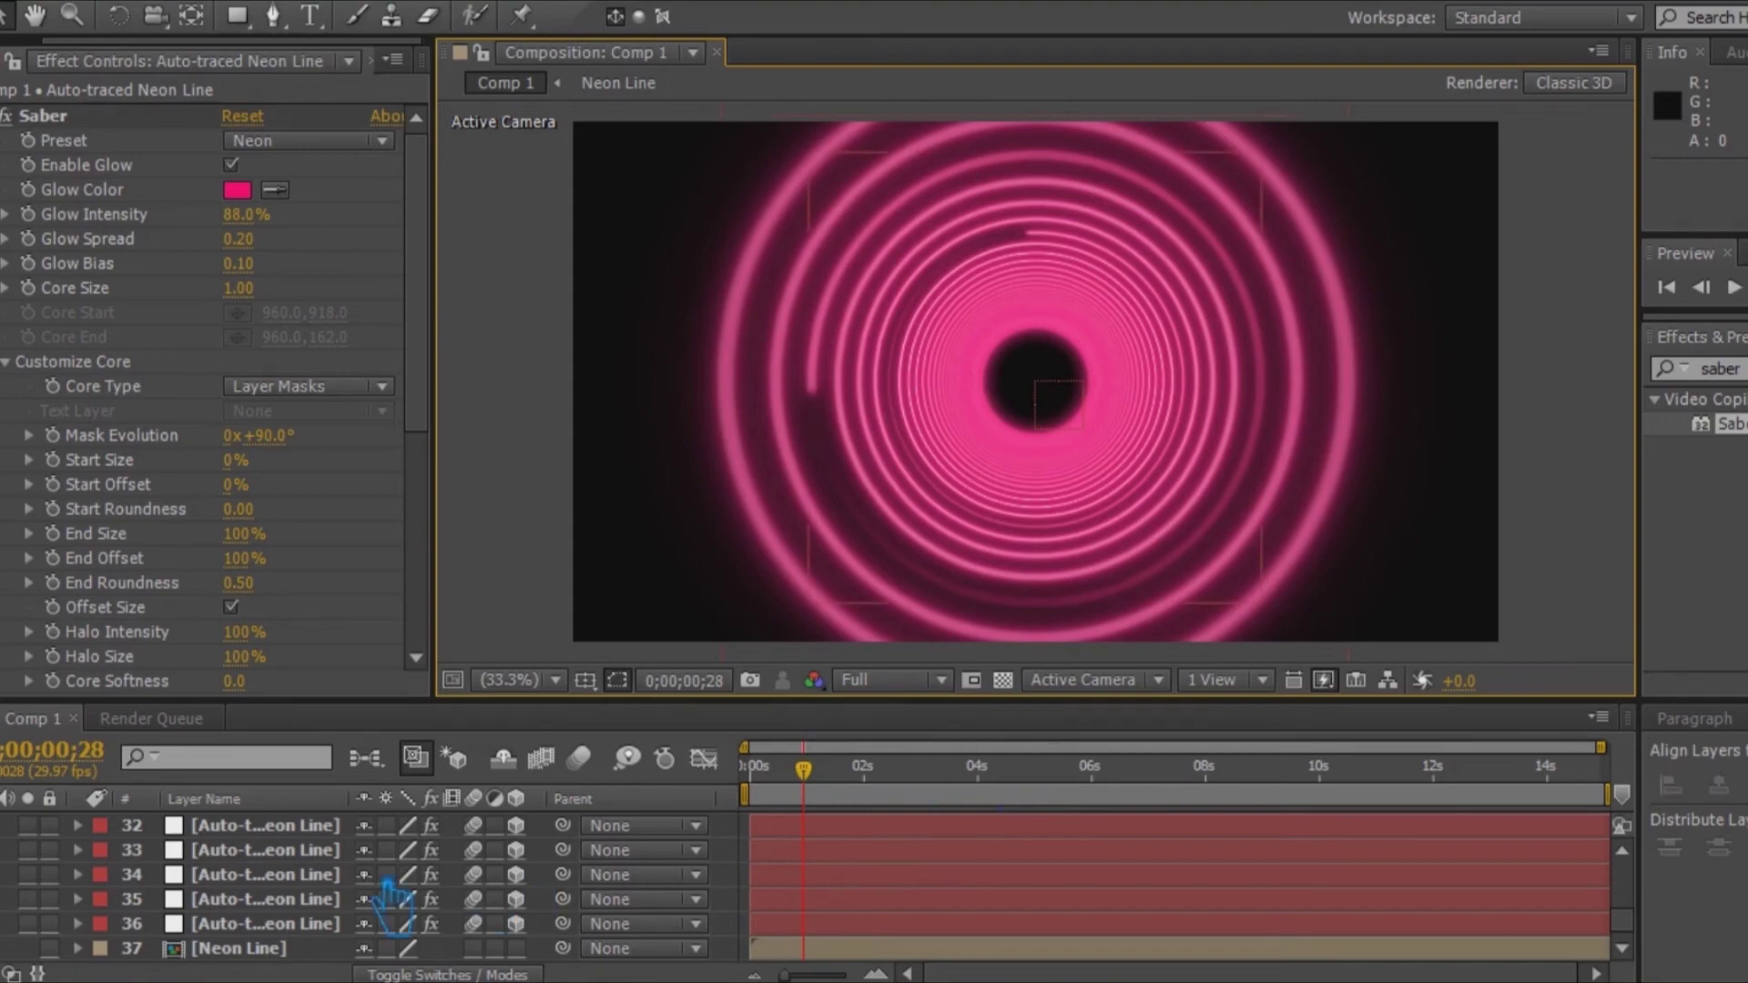
Step: Animate ring layer 34's Saber End Offset from 100% at 0;00;00;00 to 0% at 0;00;14;29, and return to 0;00;01;08
click(300, 875)
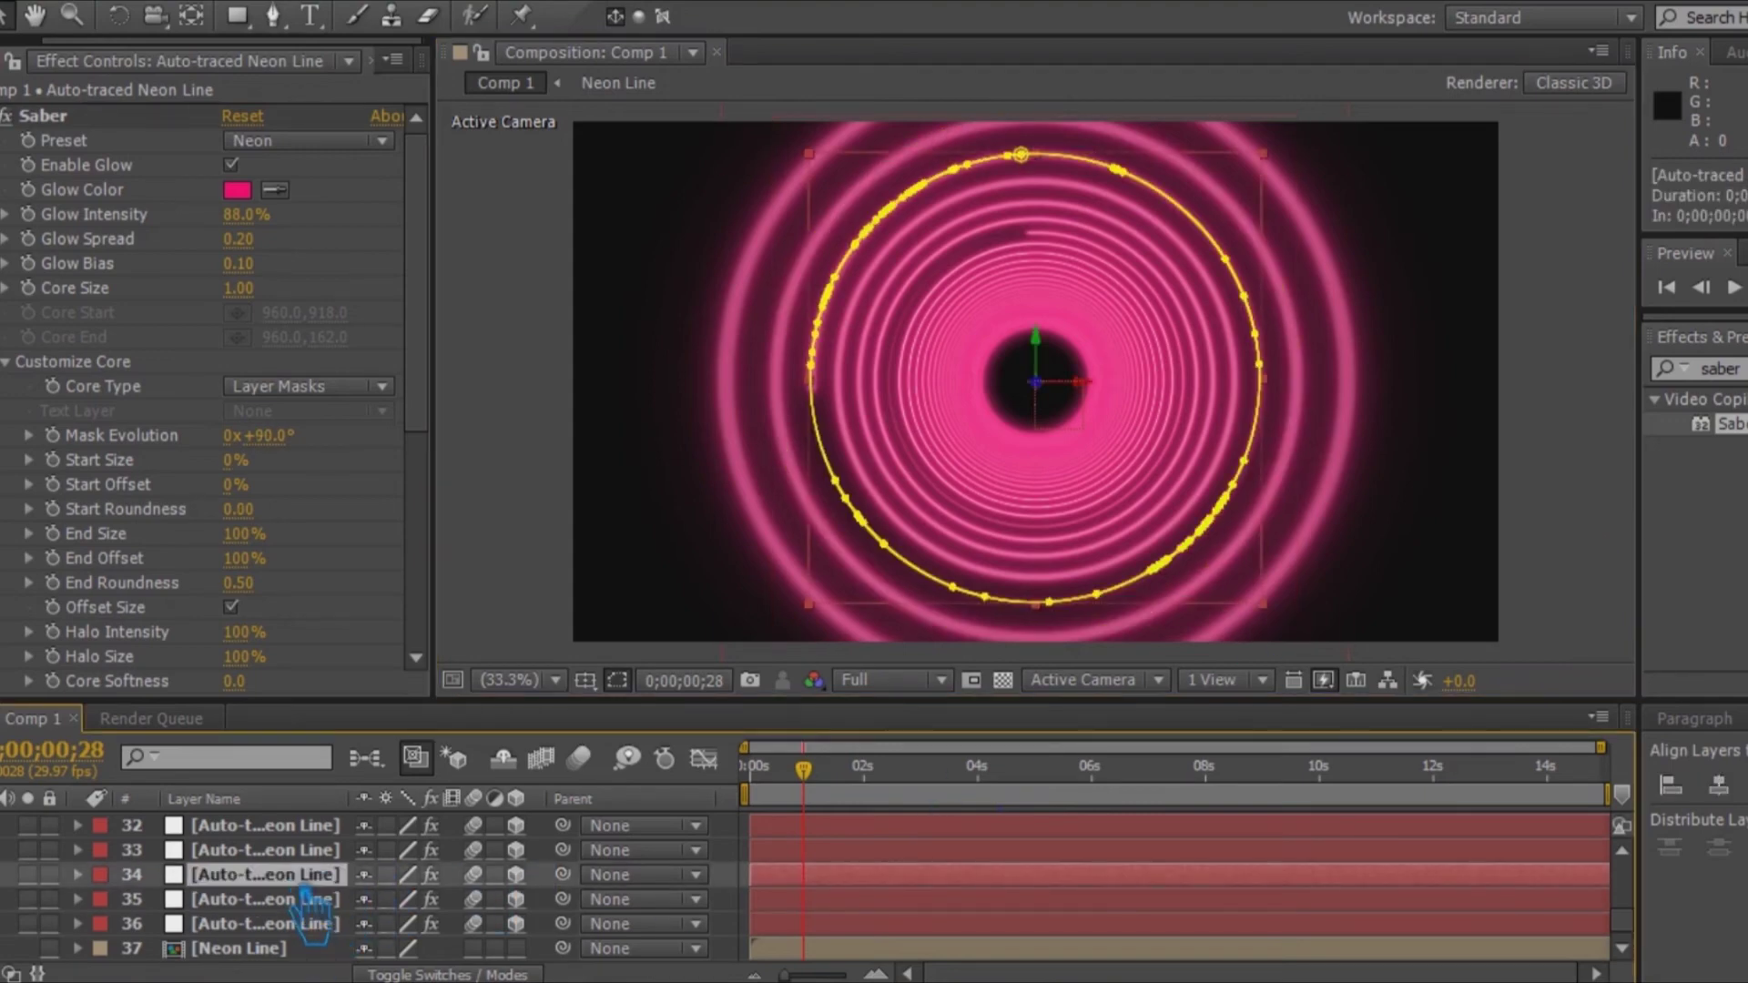
drag(822, 781, 767, 806)
key(KP_0)
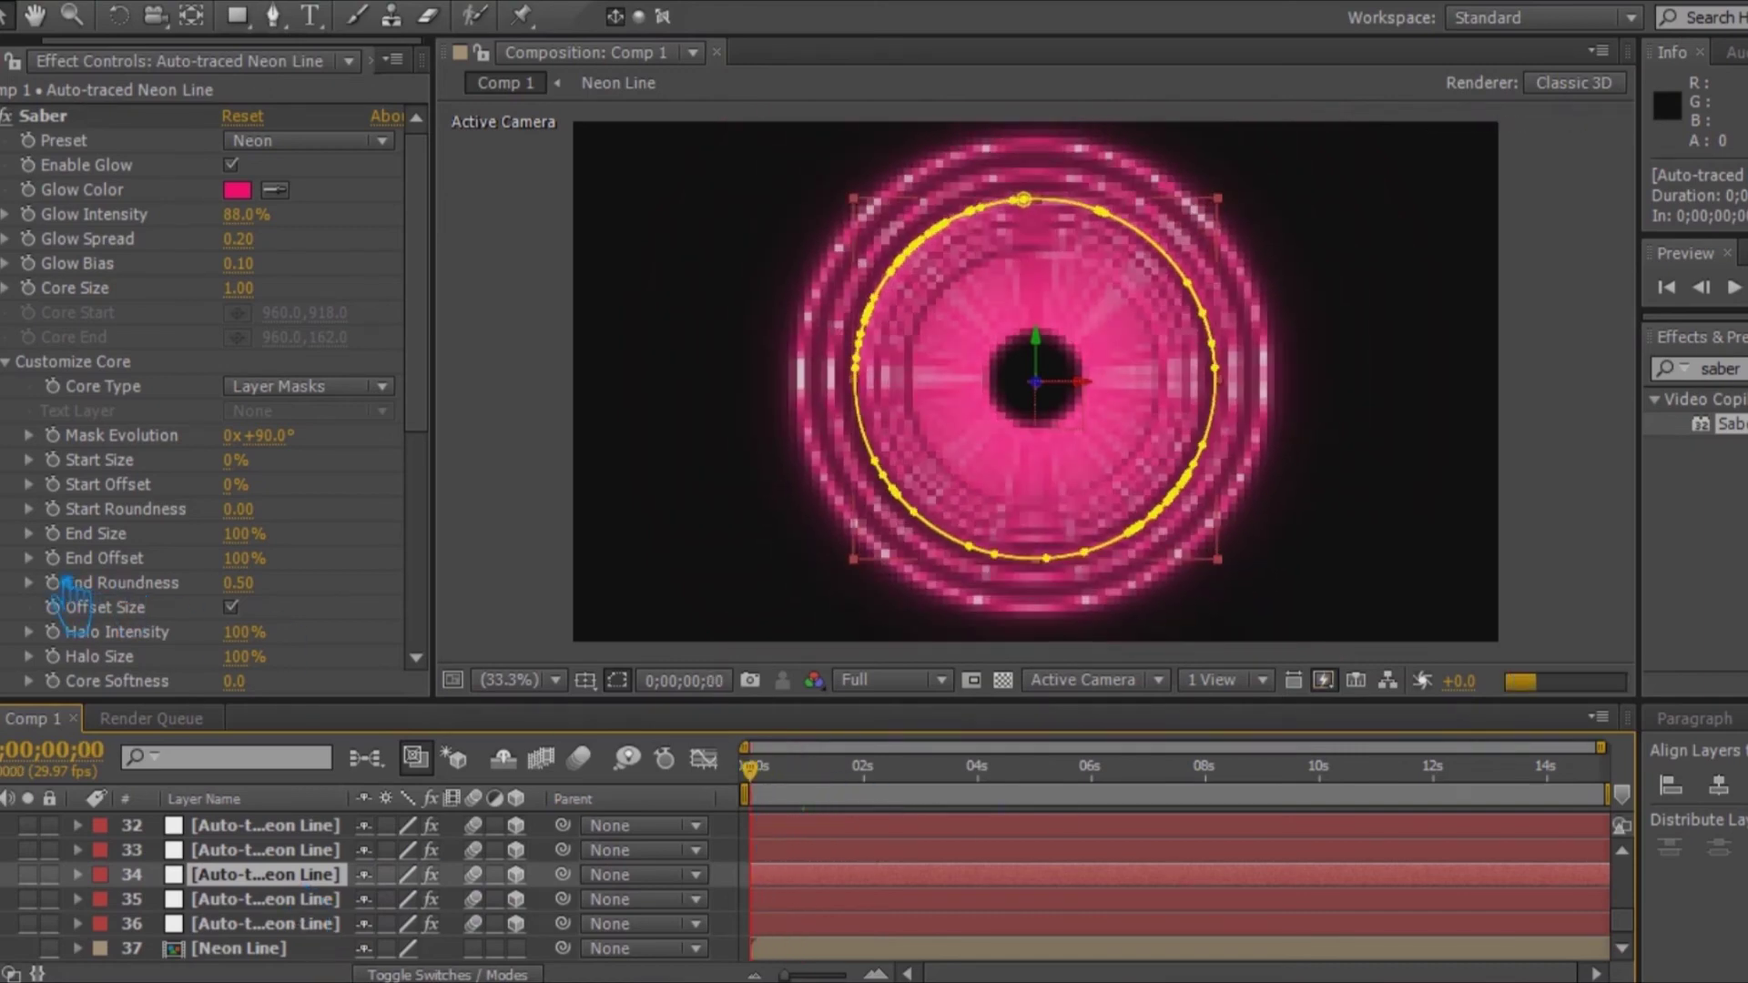
click(54, 559)
drag(769, 772, 1631, 824)
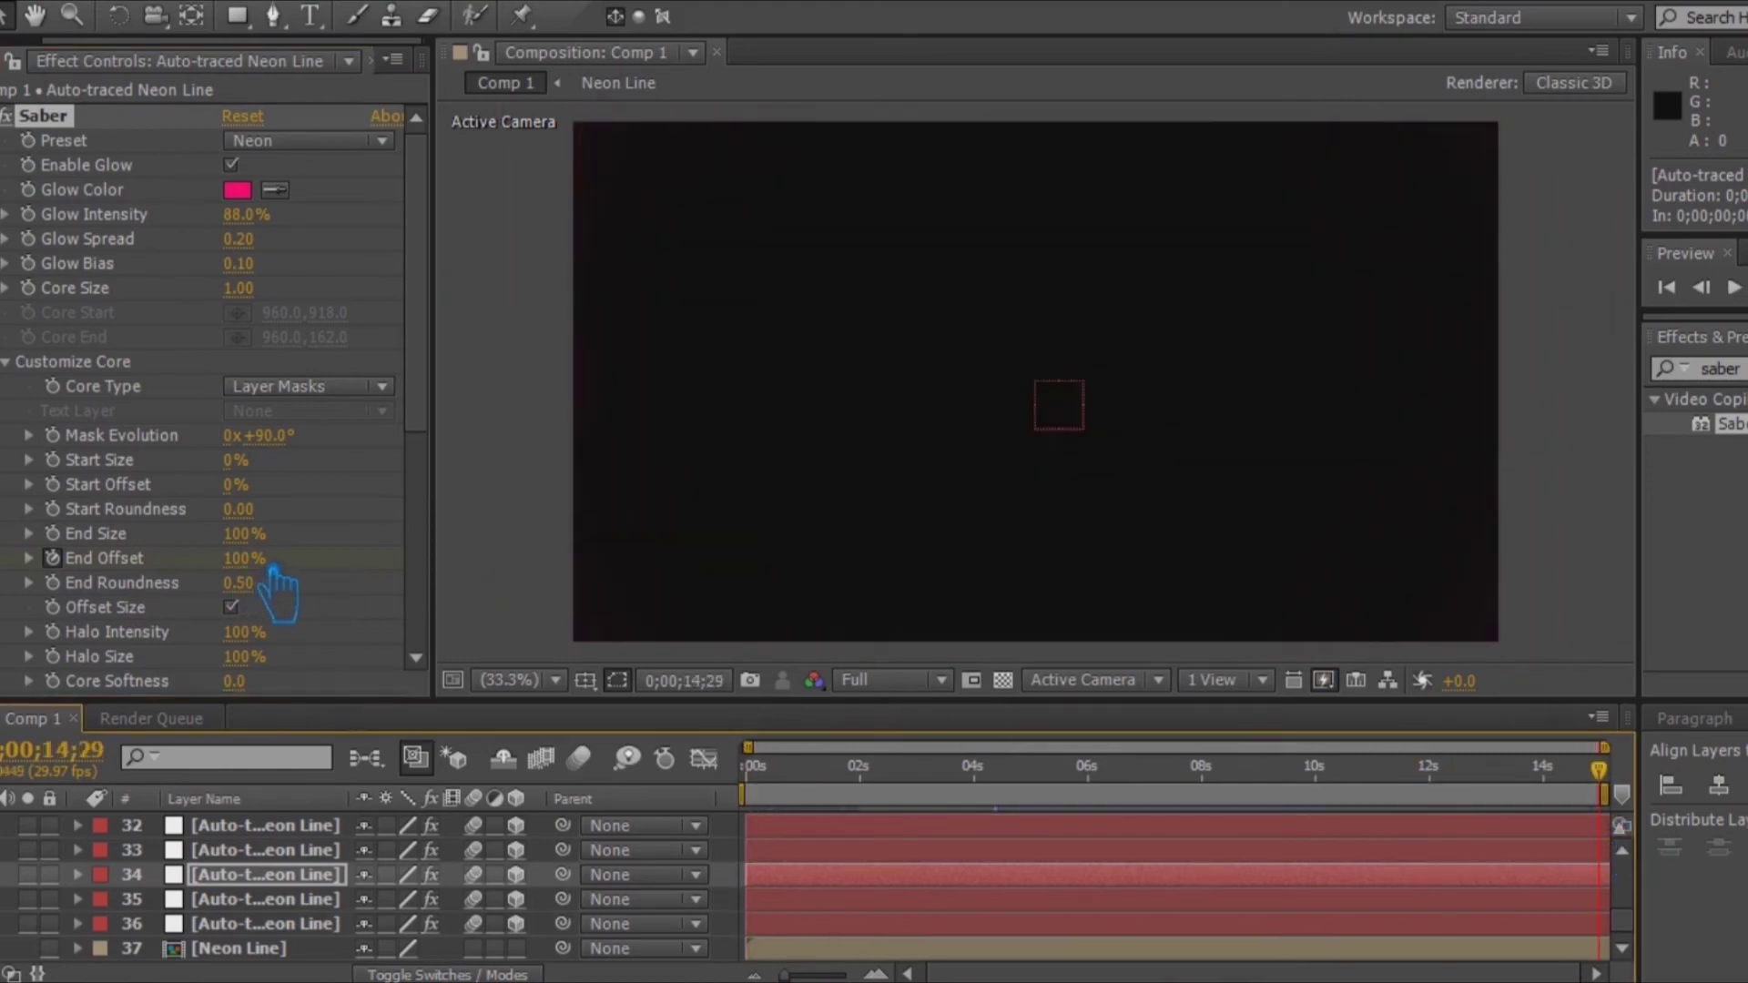
drag(266, 572, 91, 575)
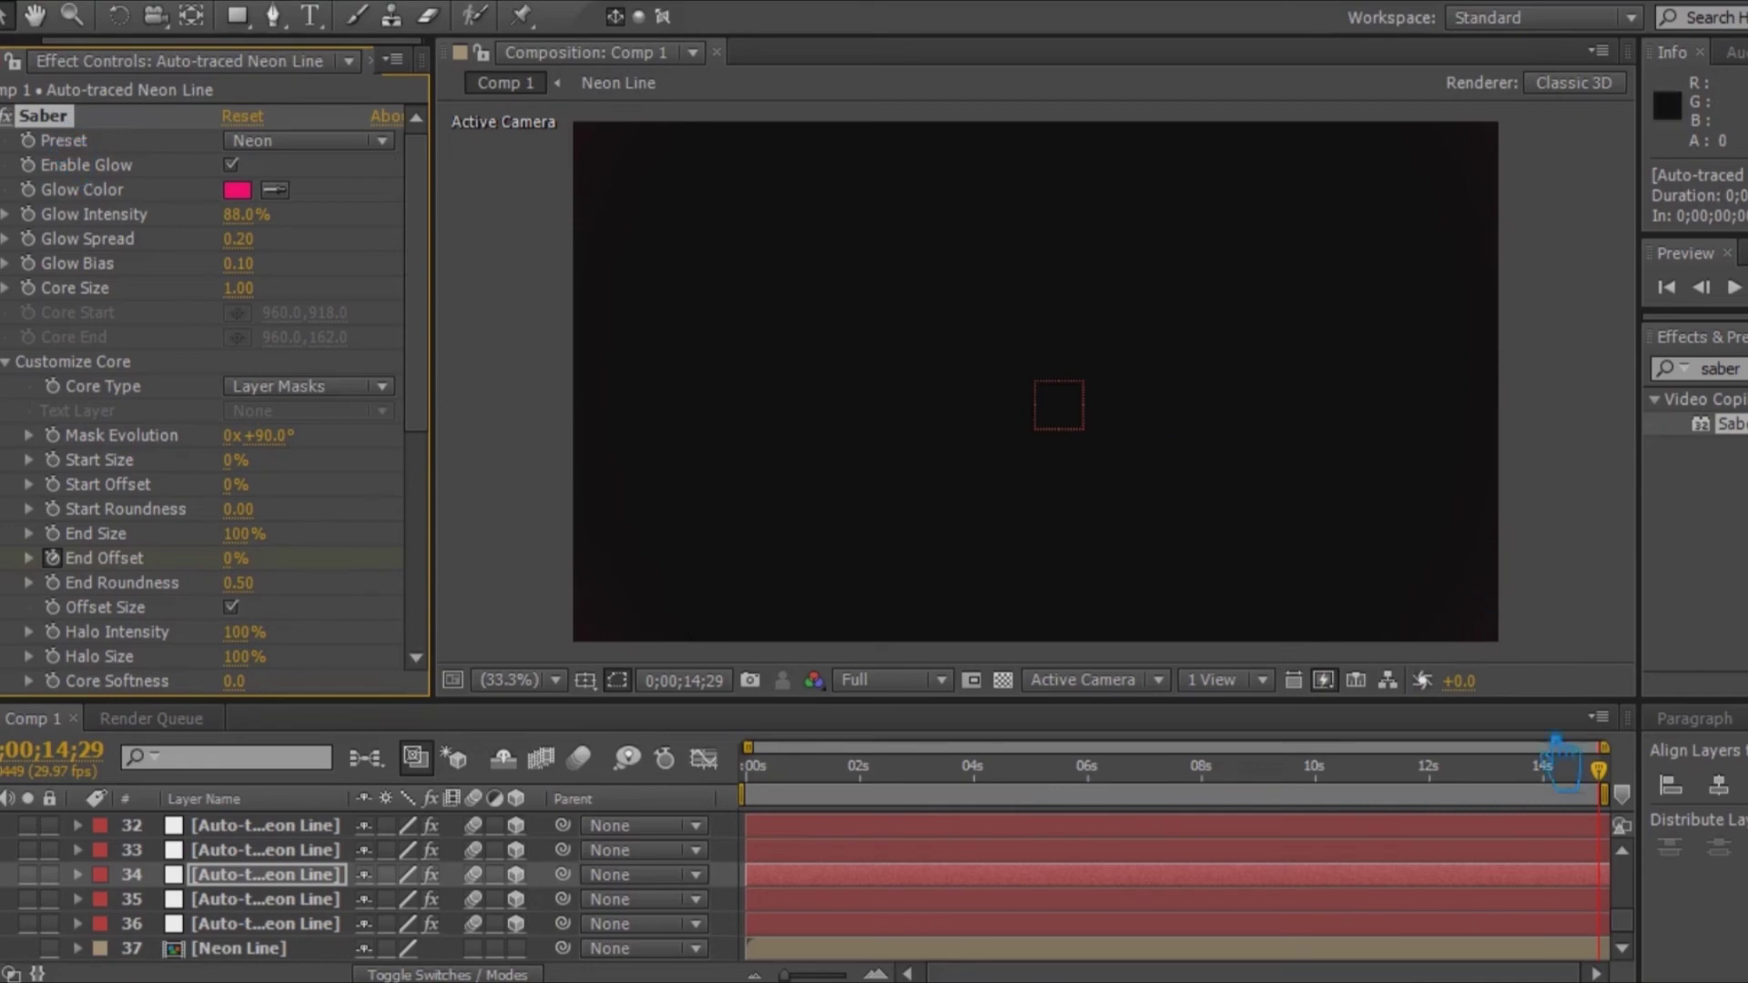
drag(1618, 790, 849, 839)
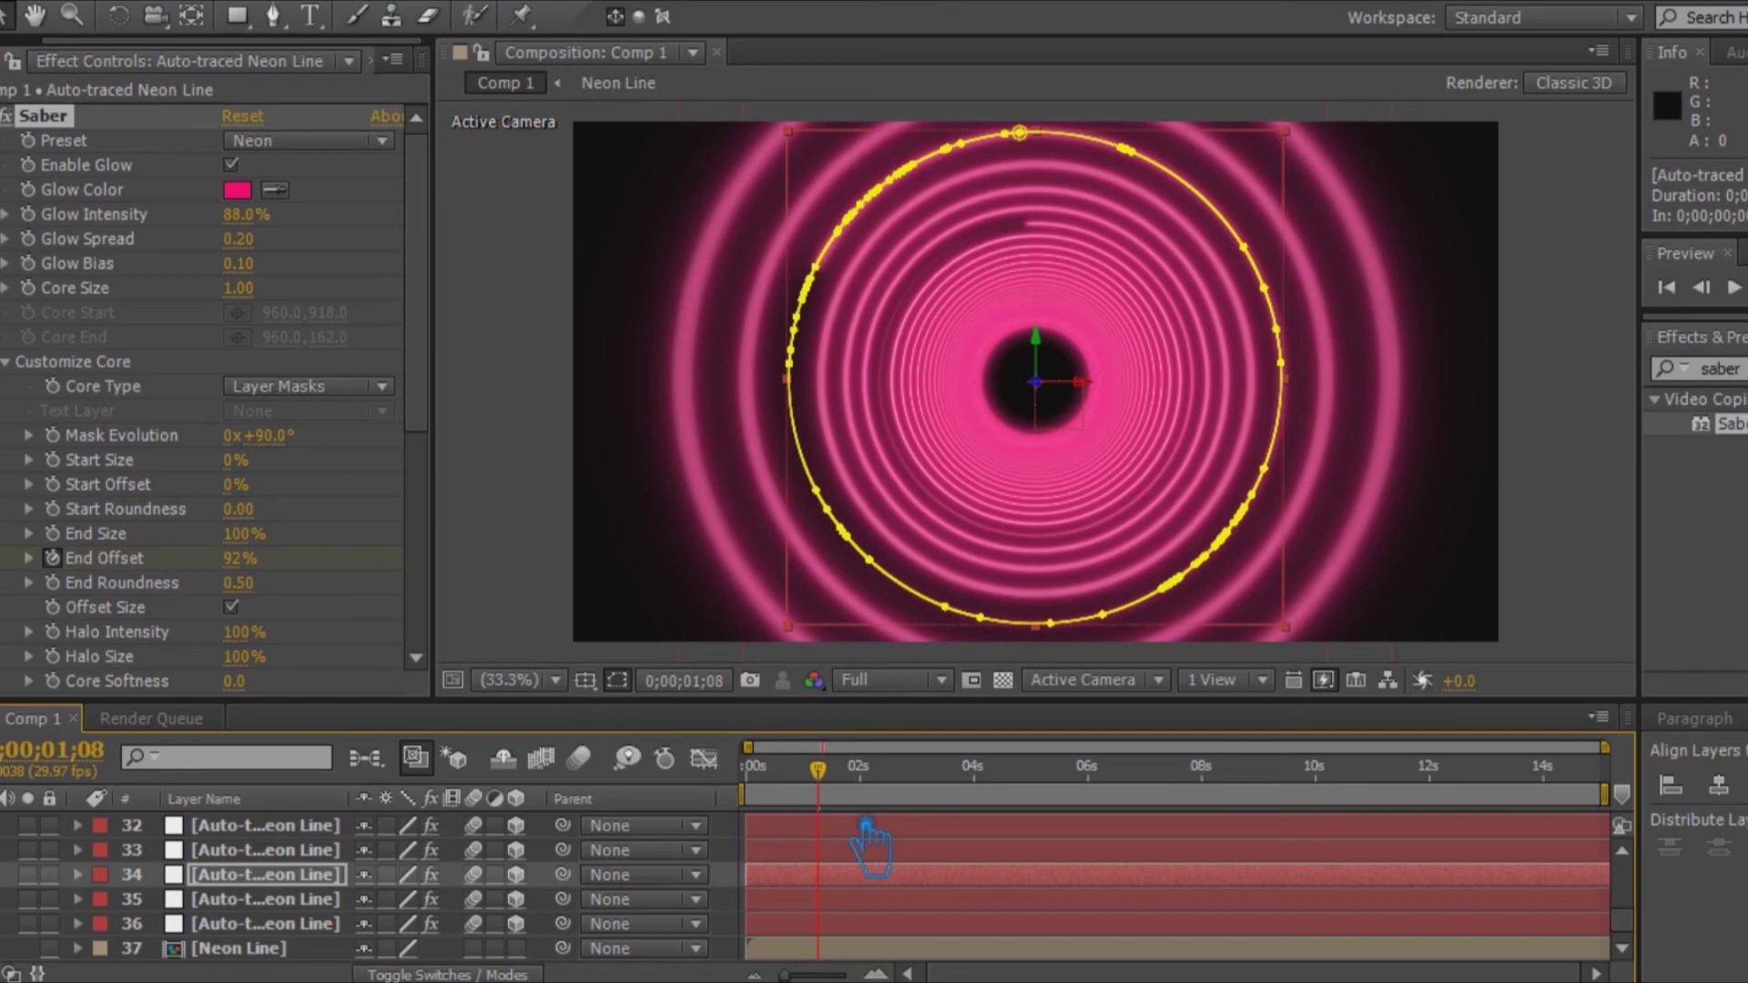
Step: Copy ring layer 34's Saber effect and paste it onto ring layers 36 and 33
click(96, 136)
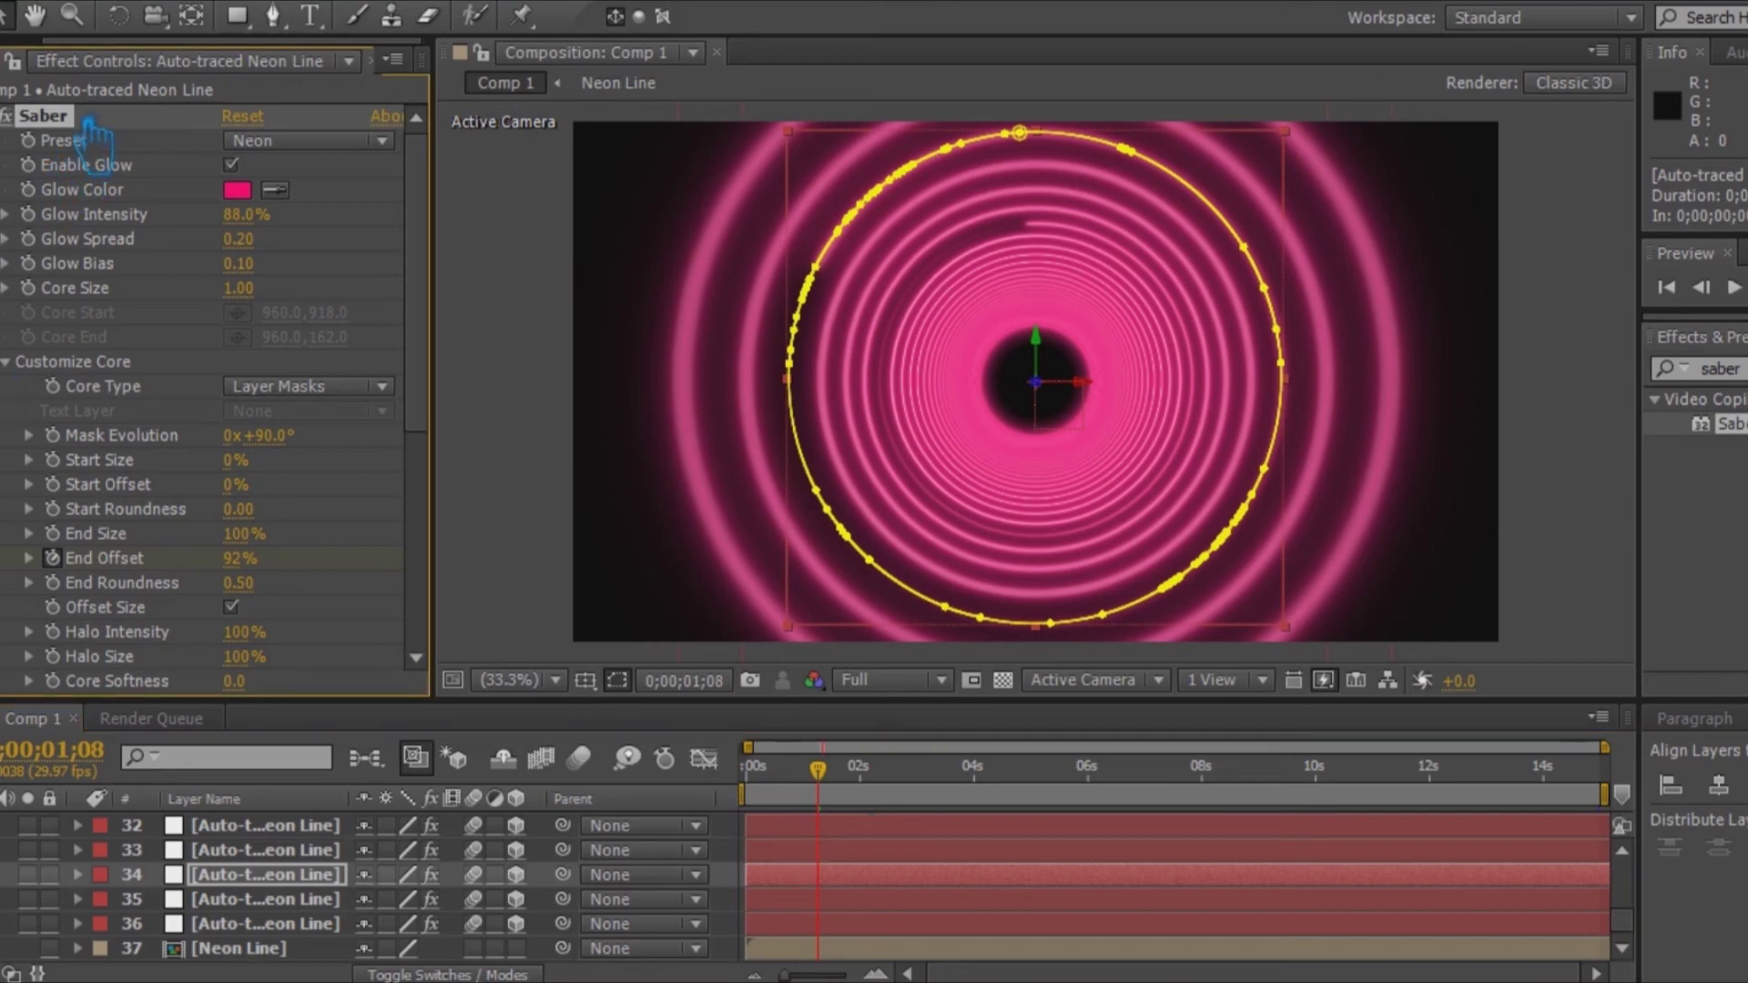
click(75, 9)
click(382, 157)
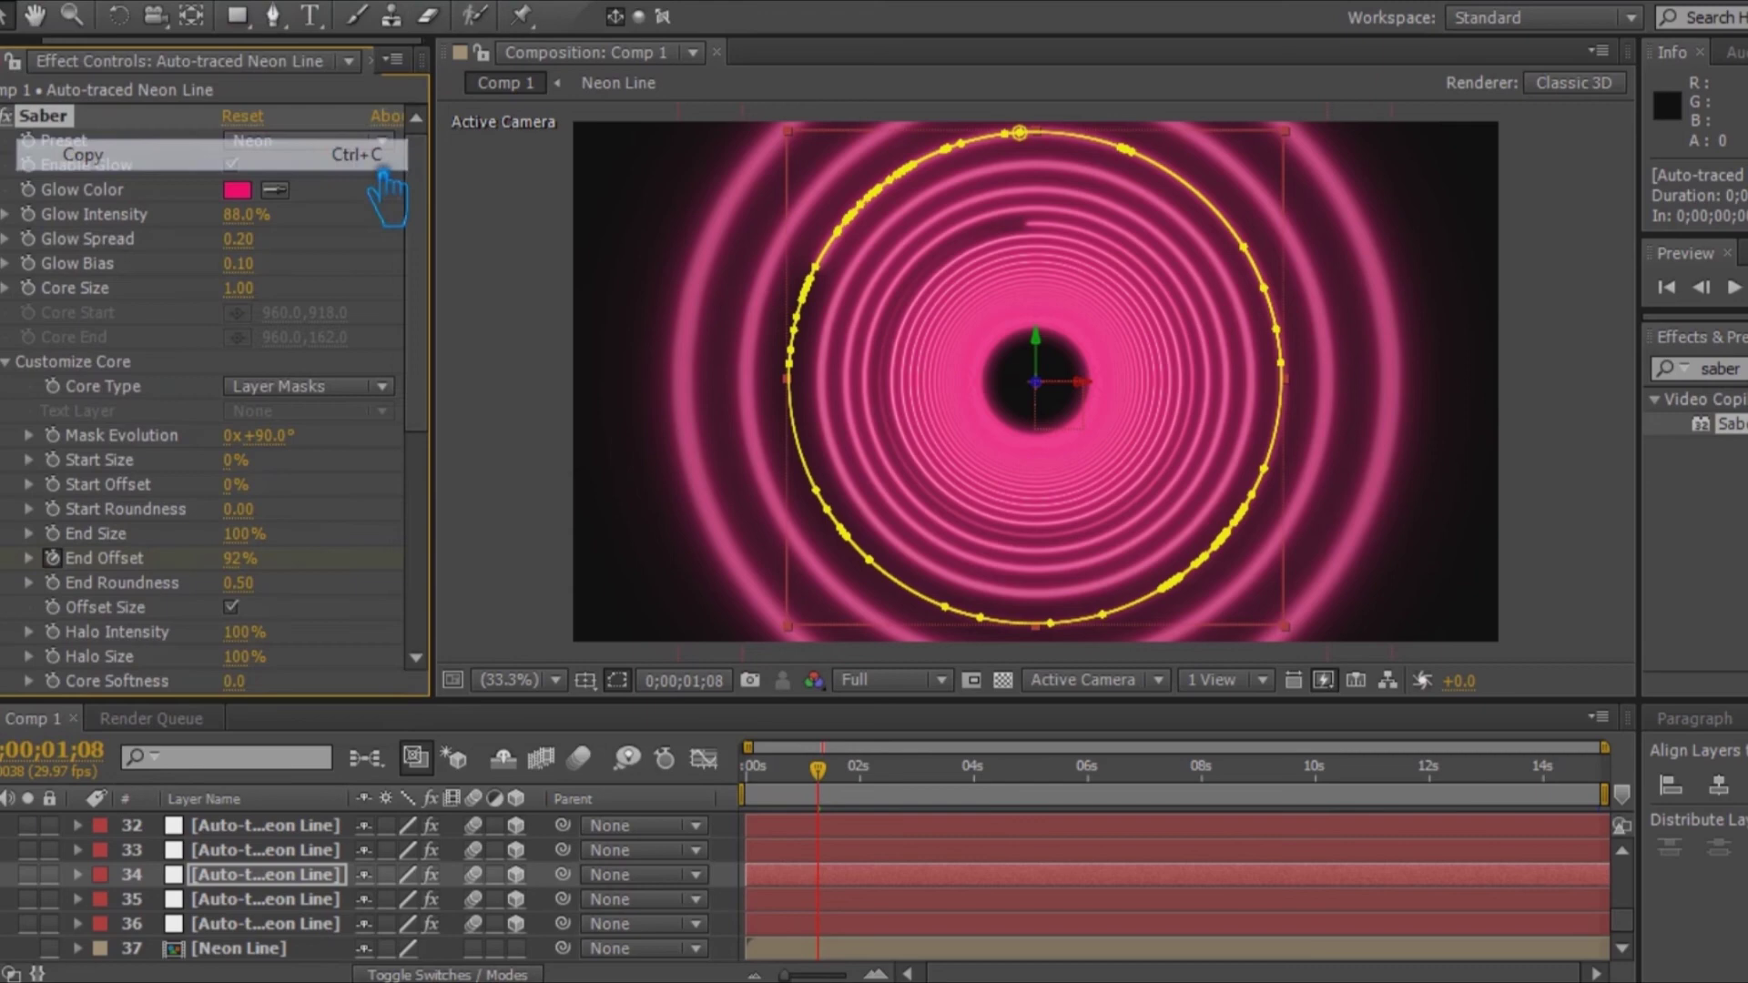
click(75, 9)
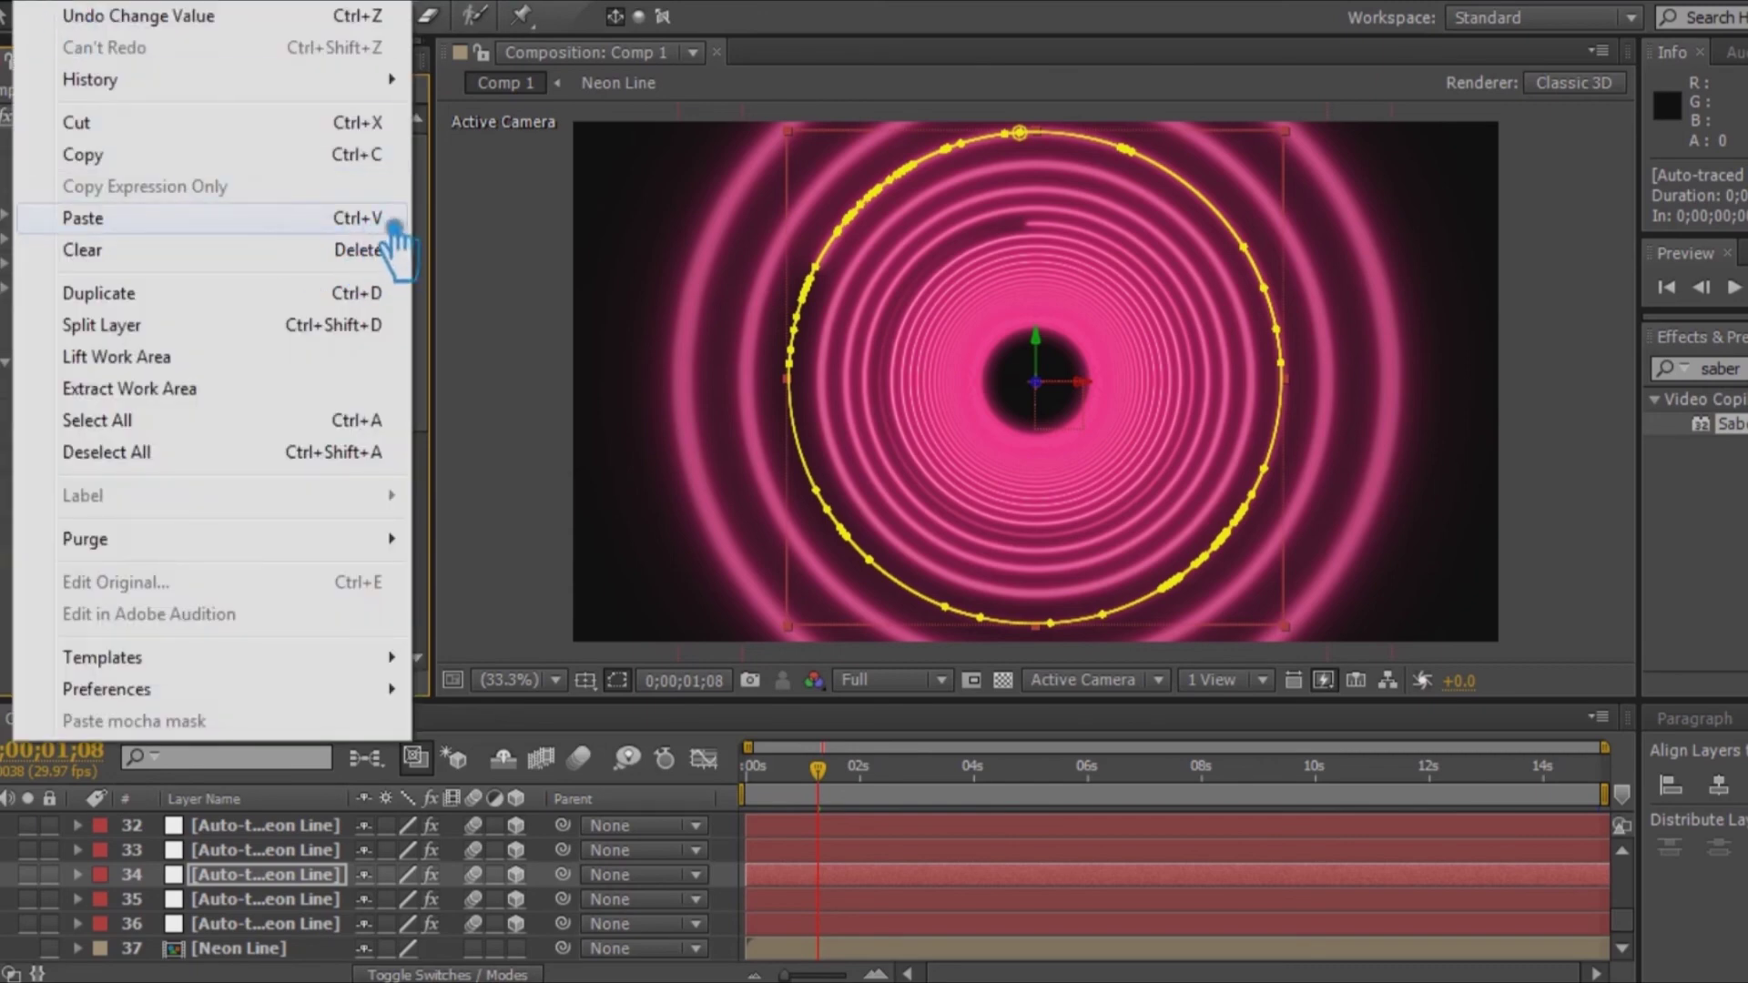
click(300, 924)
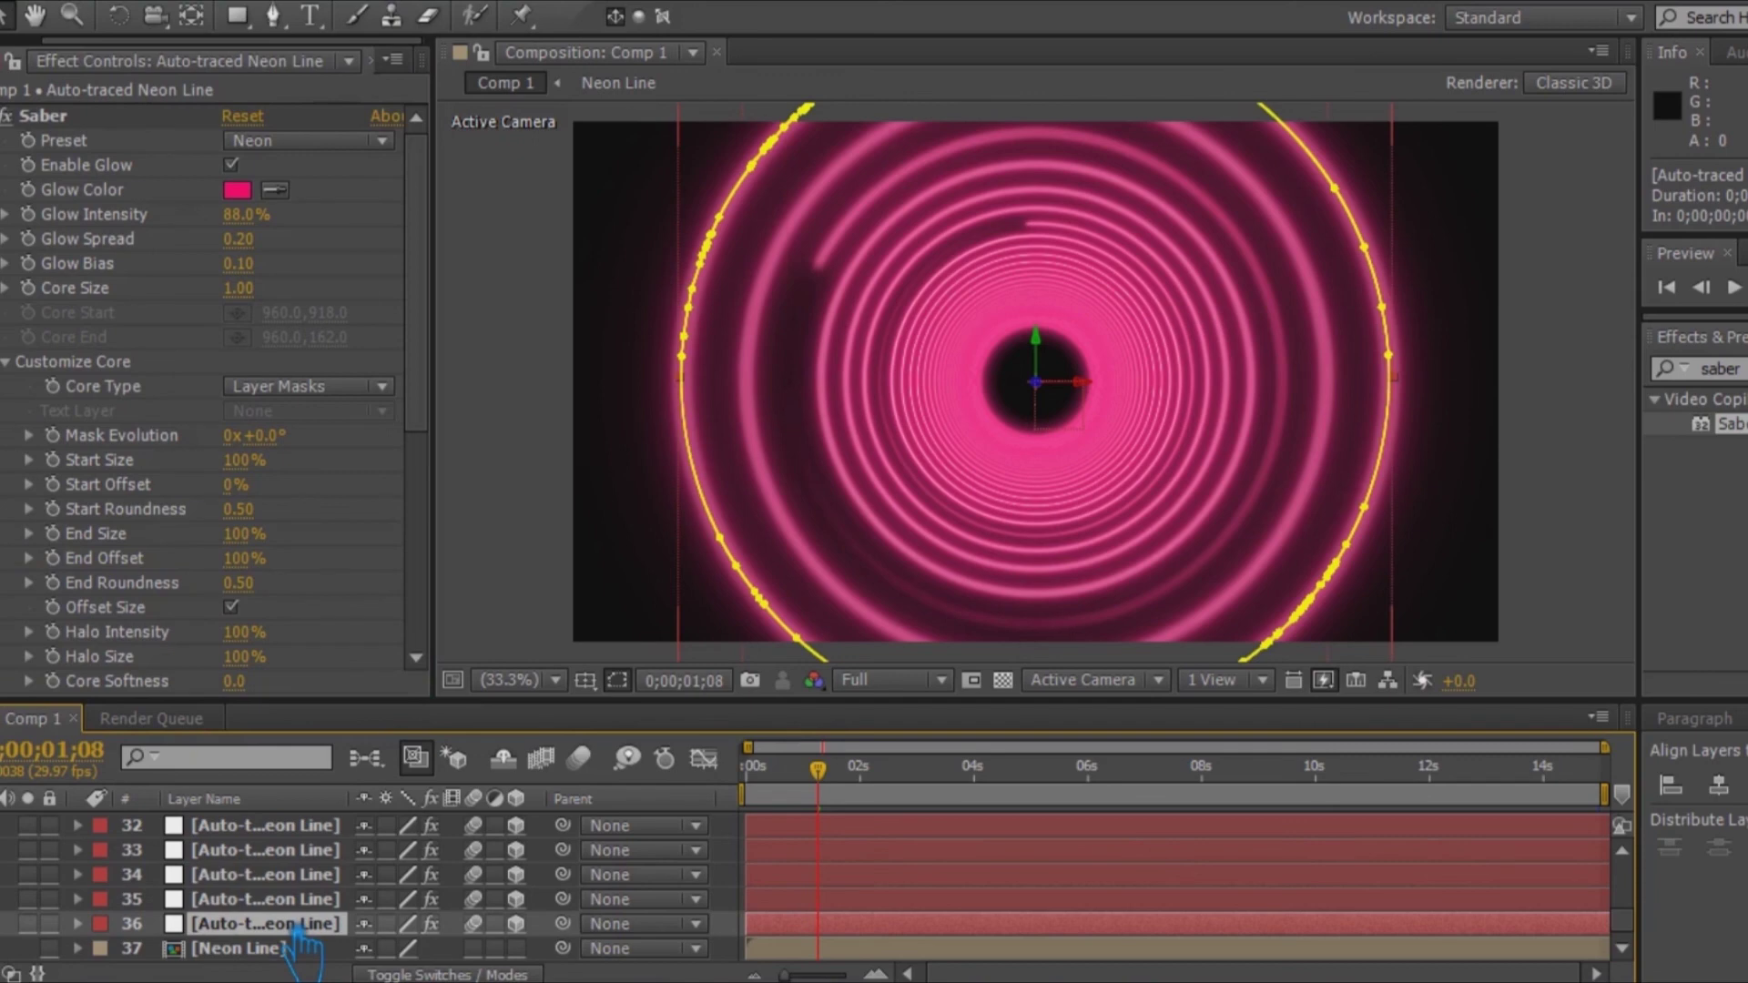
key(ctrl+v)
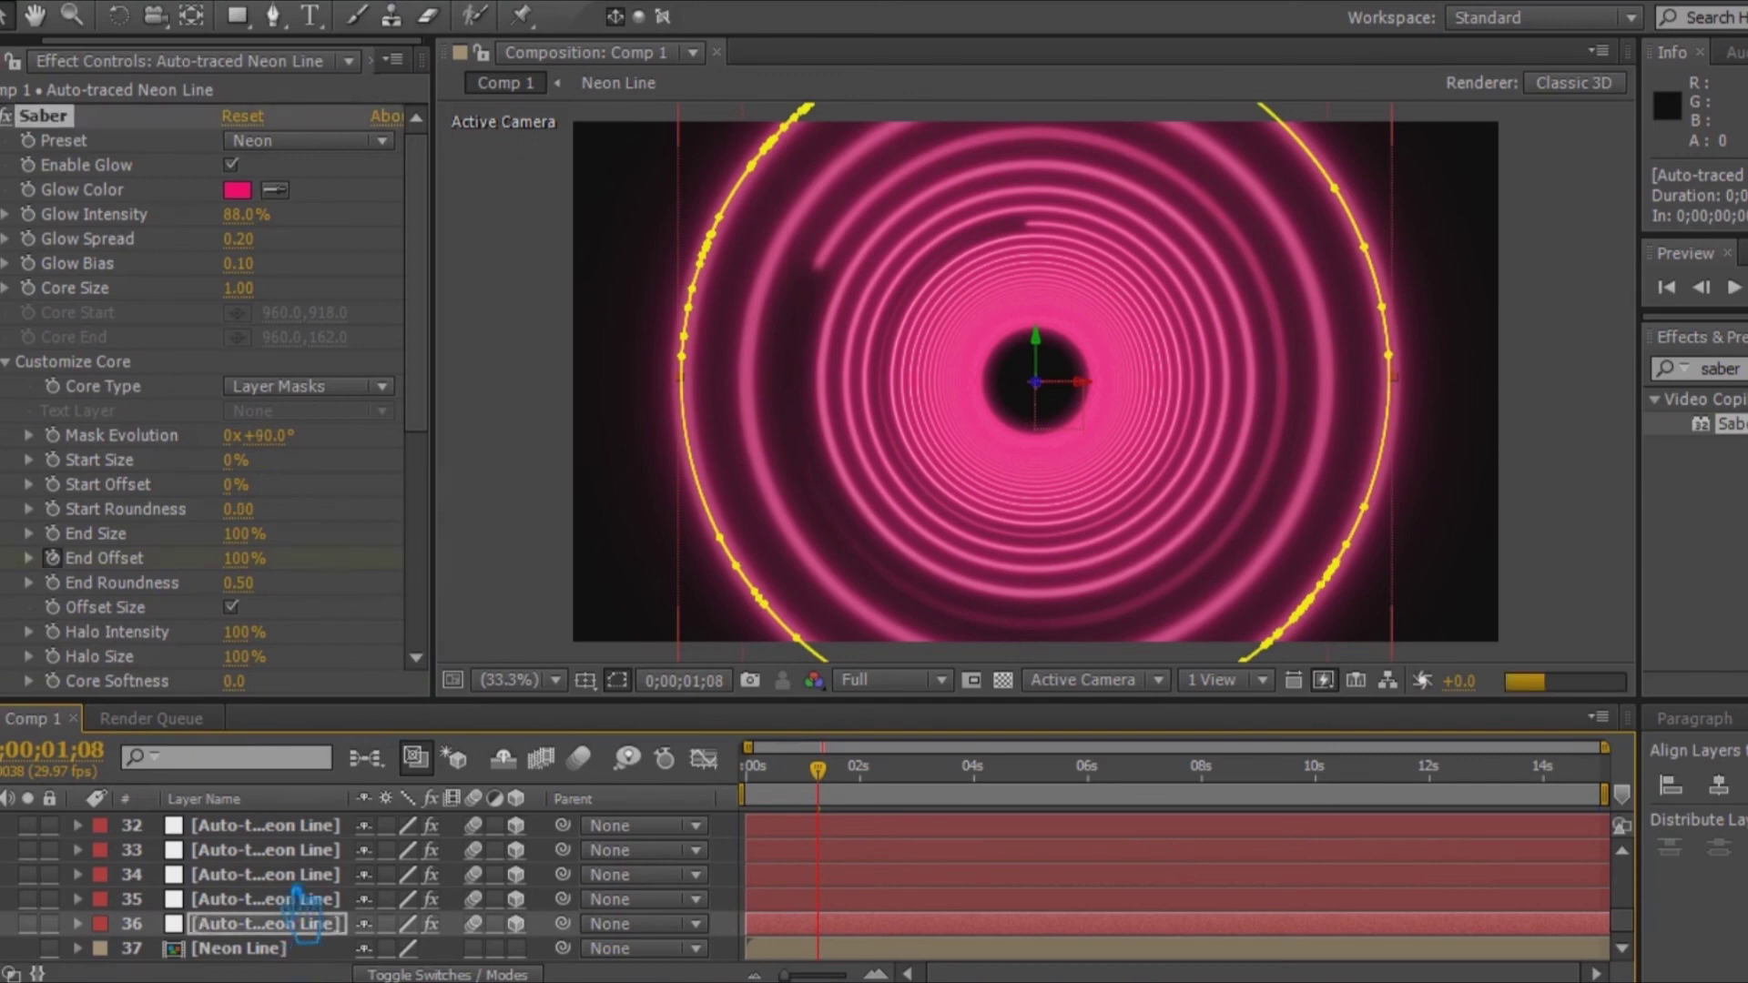
click(303, 851)
key(ctrl+v)
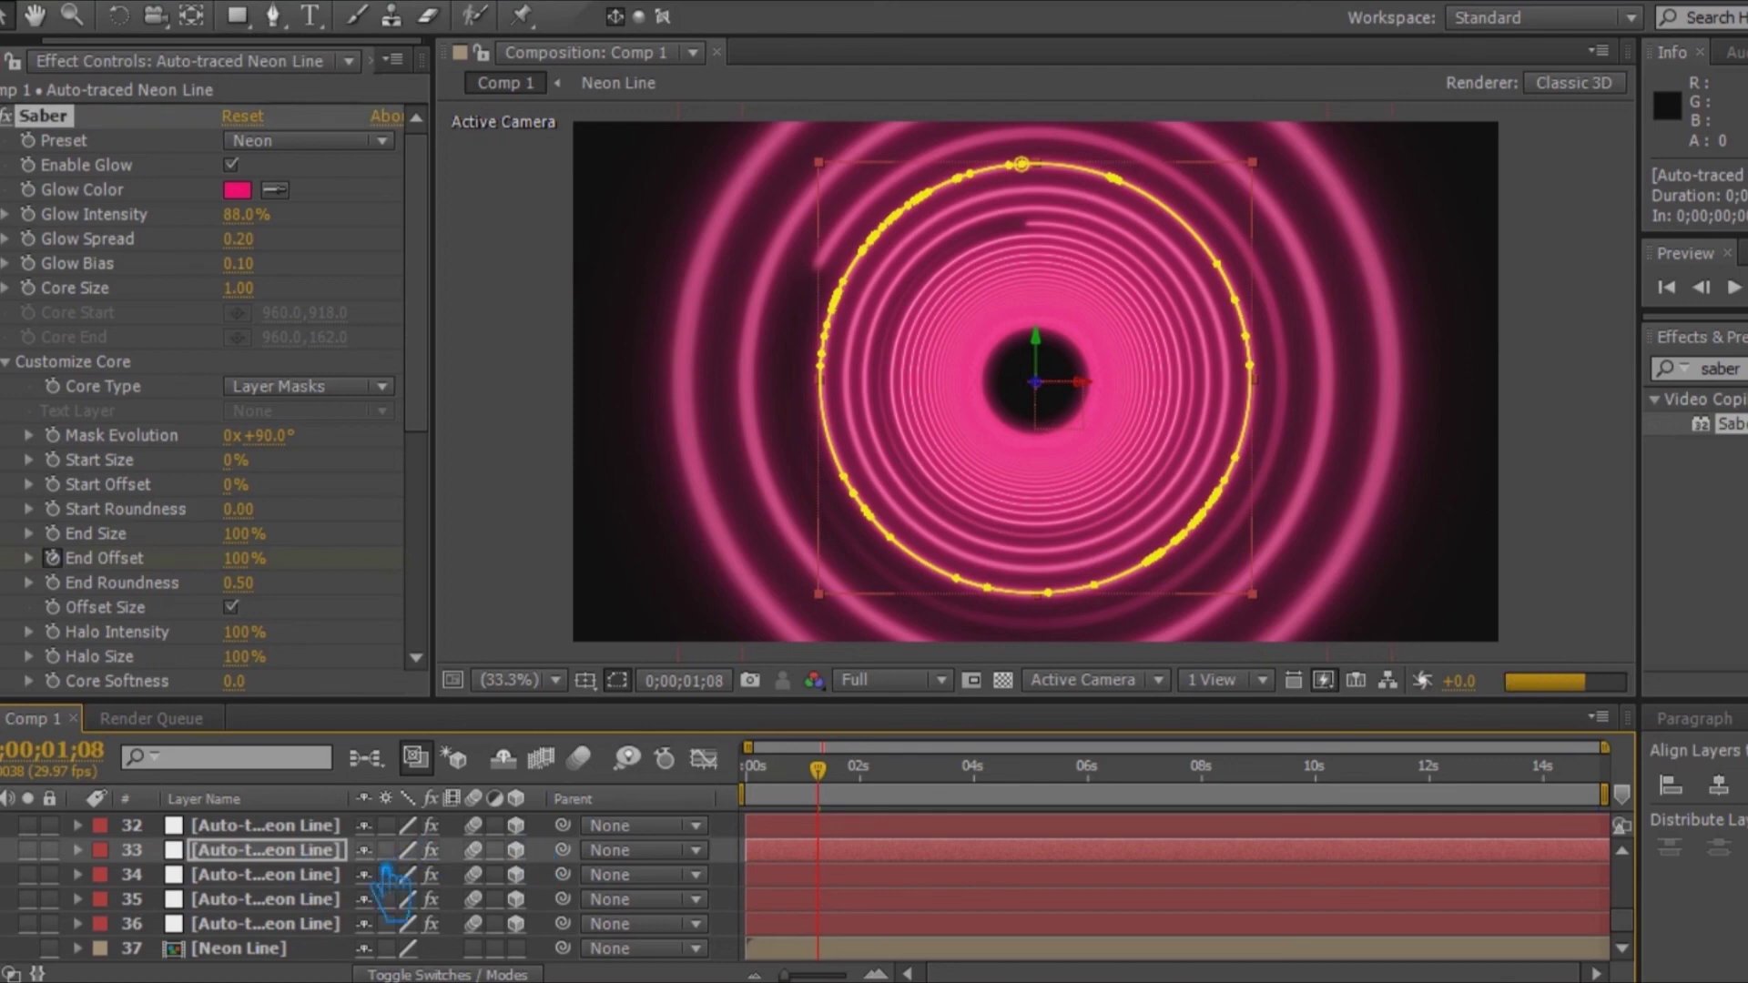
Step: Select ring layer 20 and set its Saber Mask Evolution to 2x+0.0° by entering 360 degrees
scroll(387, 885, up, 1)
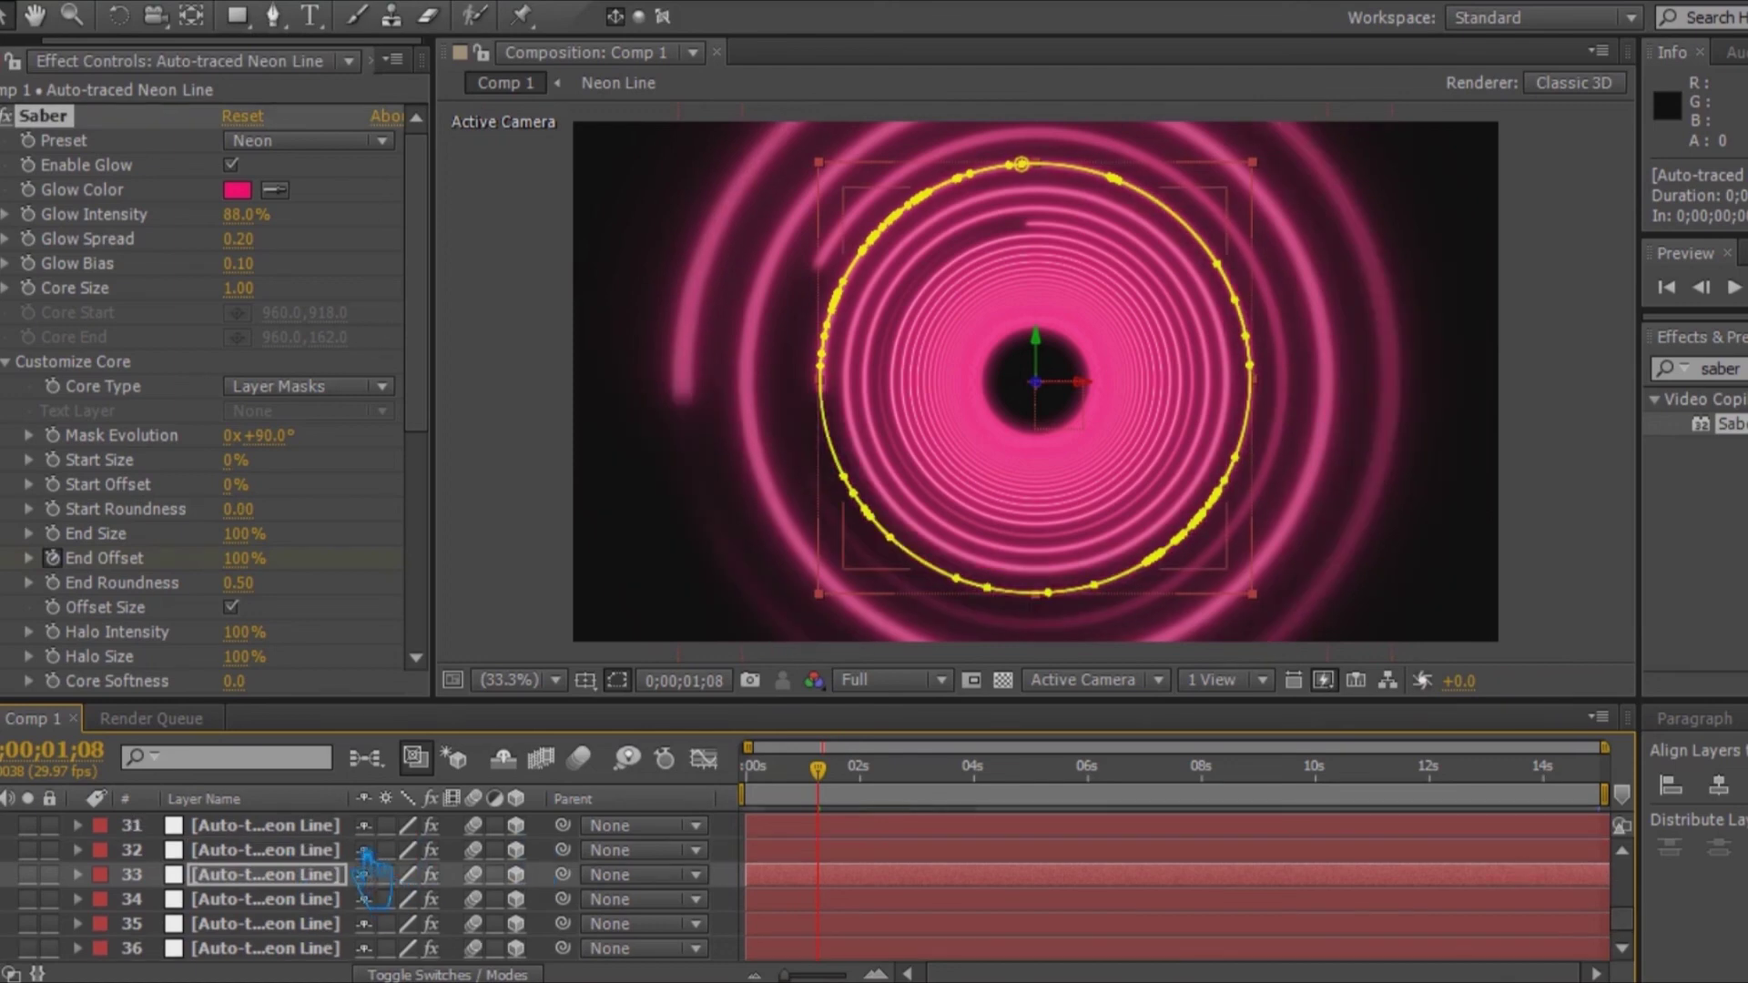
key(ctrl+Up)
key(ctrl+Up)
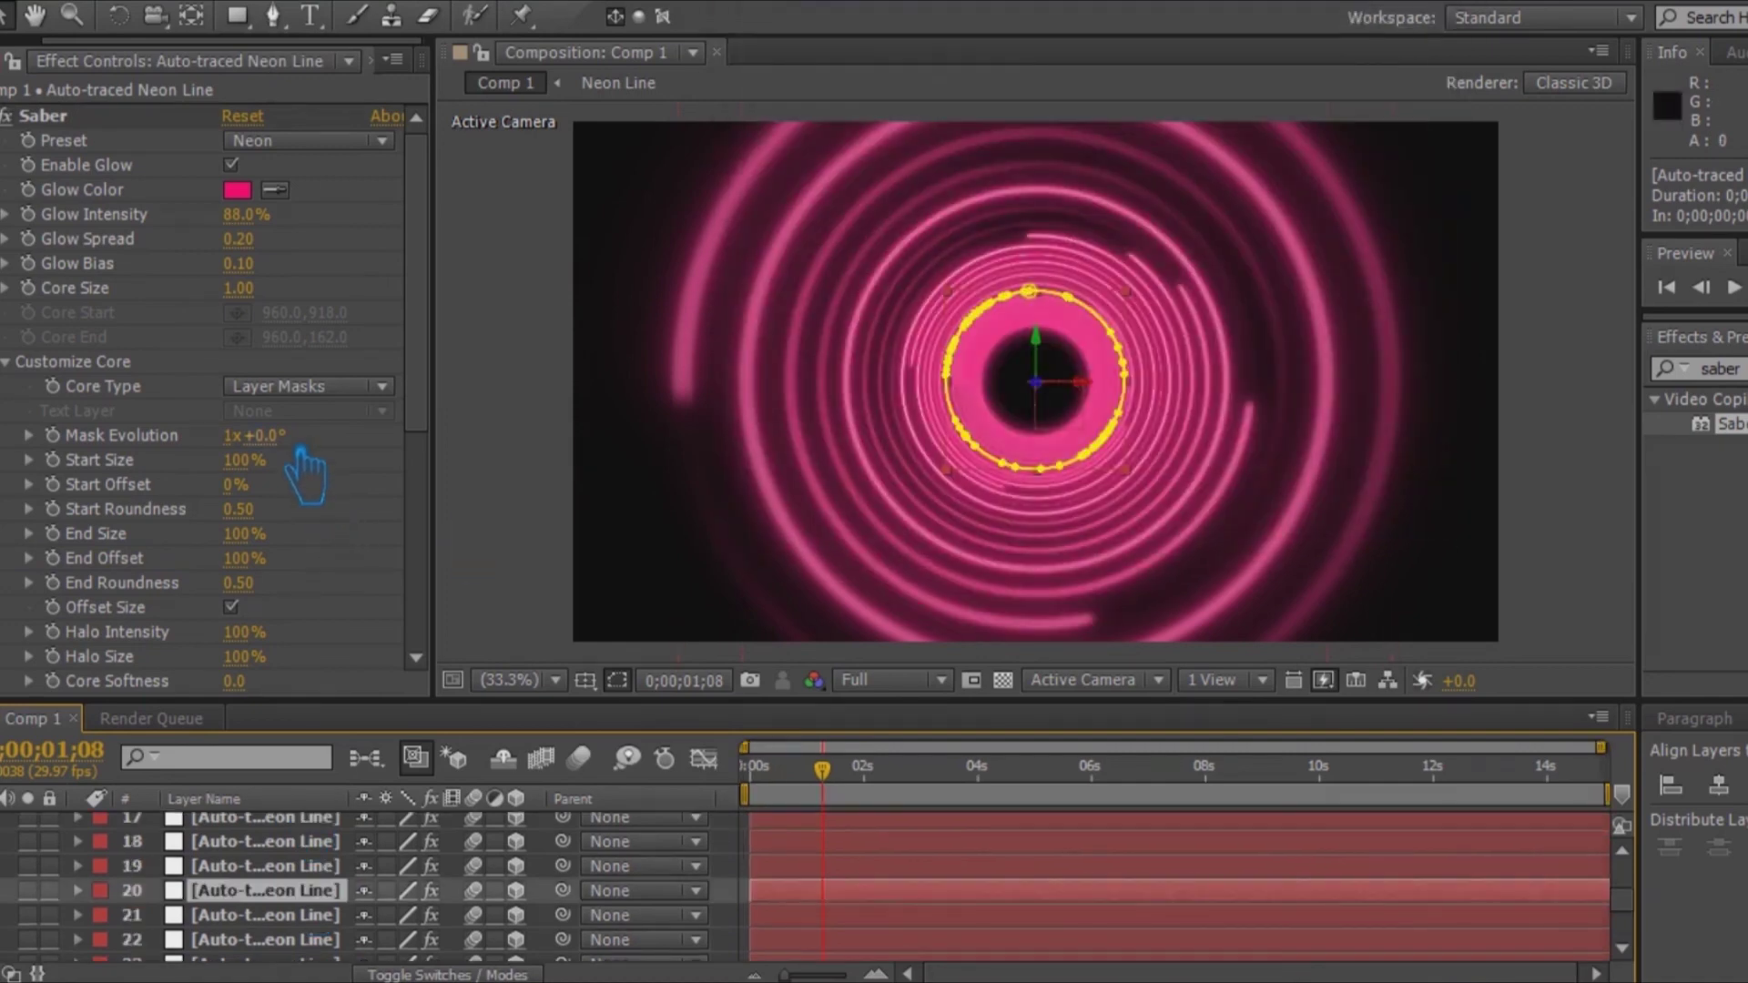
click(272, 436)
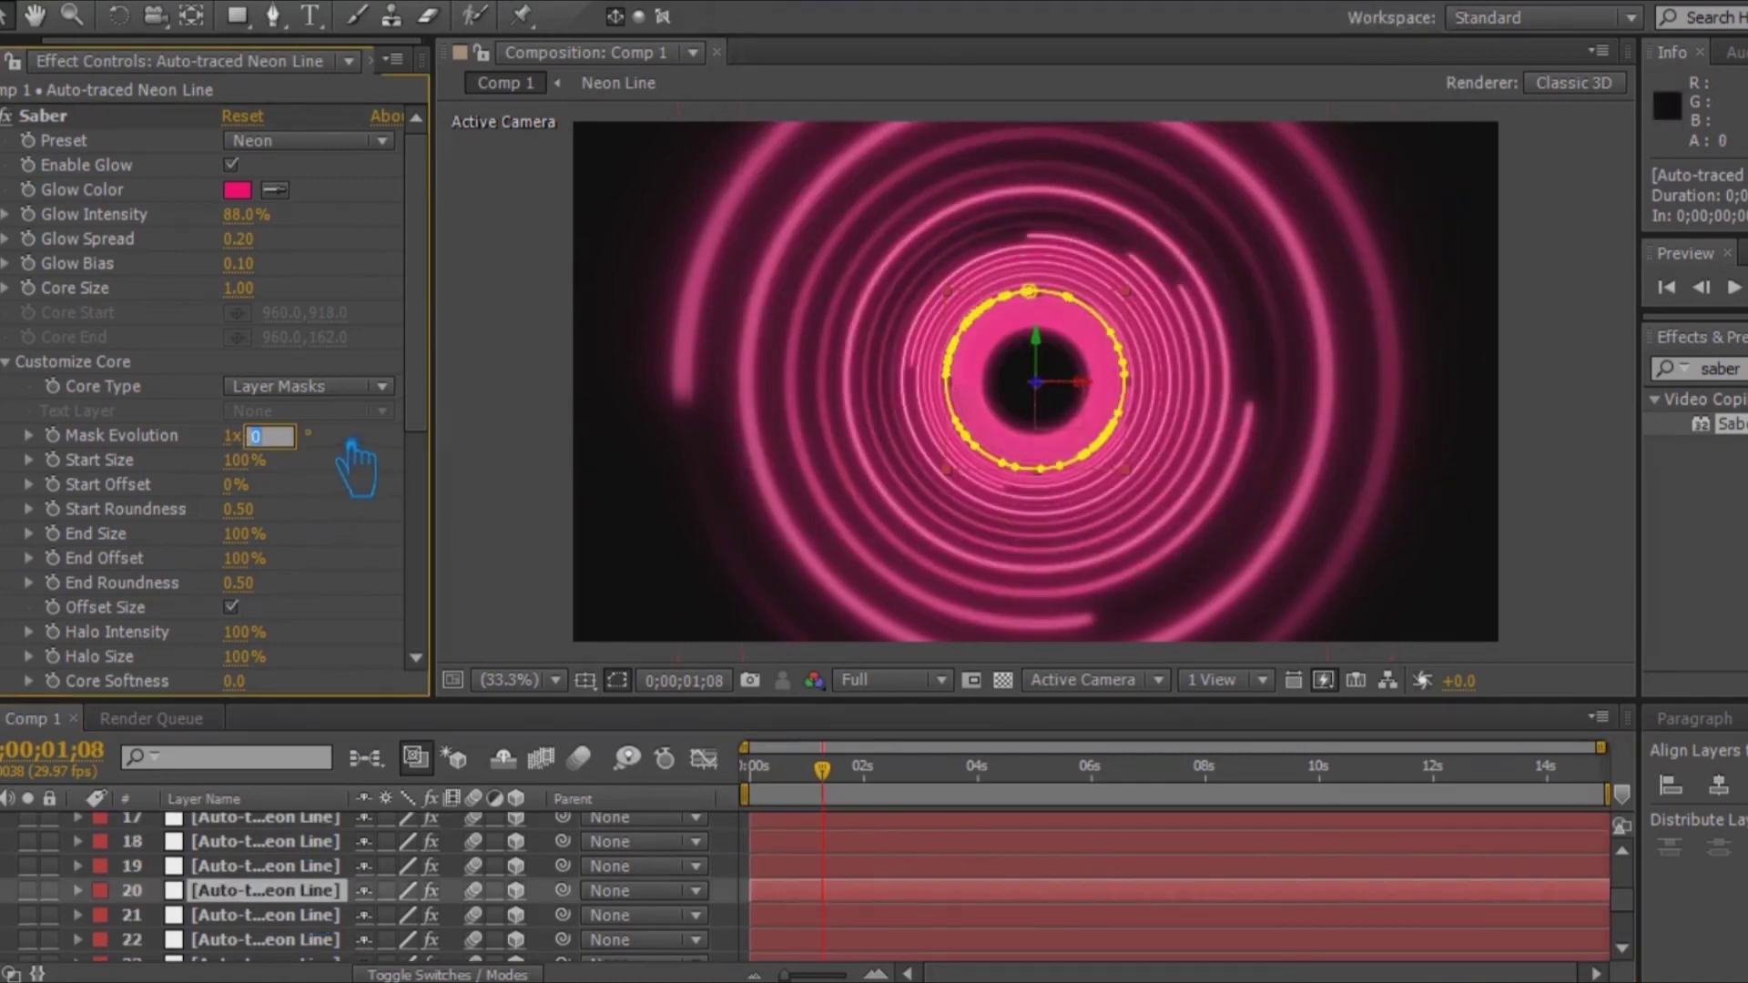
text(360)
click(355, 464)
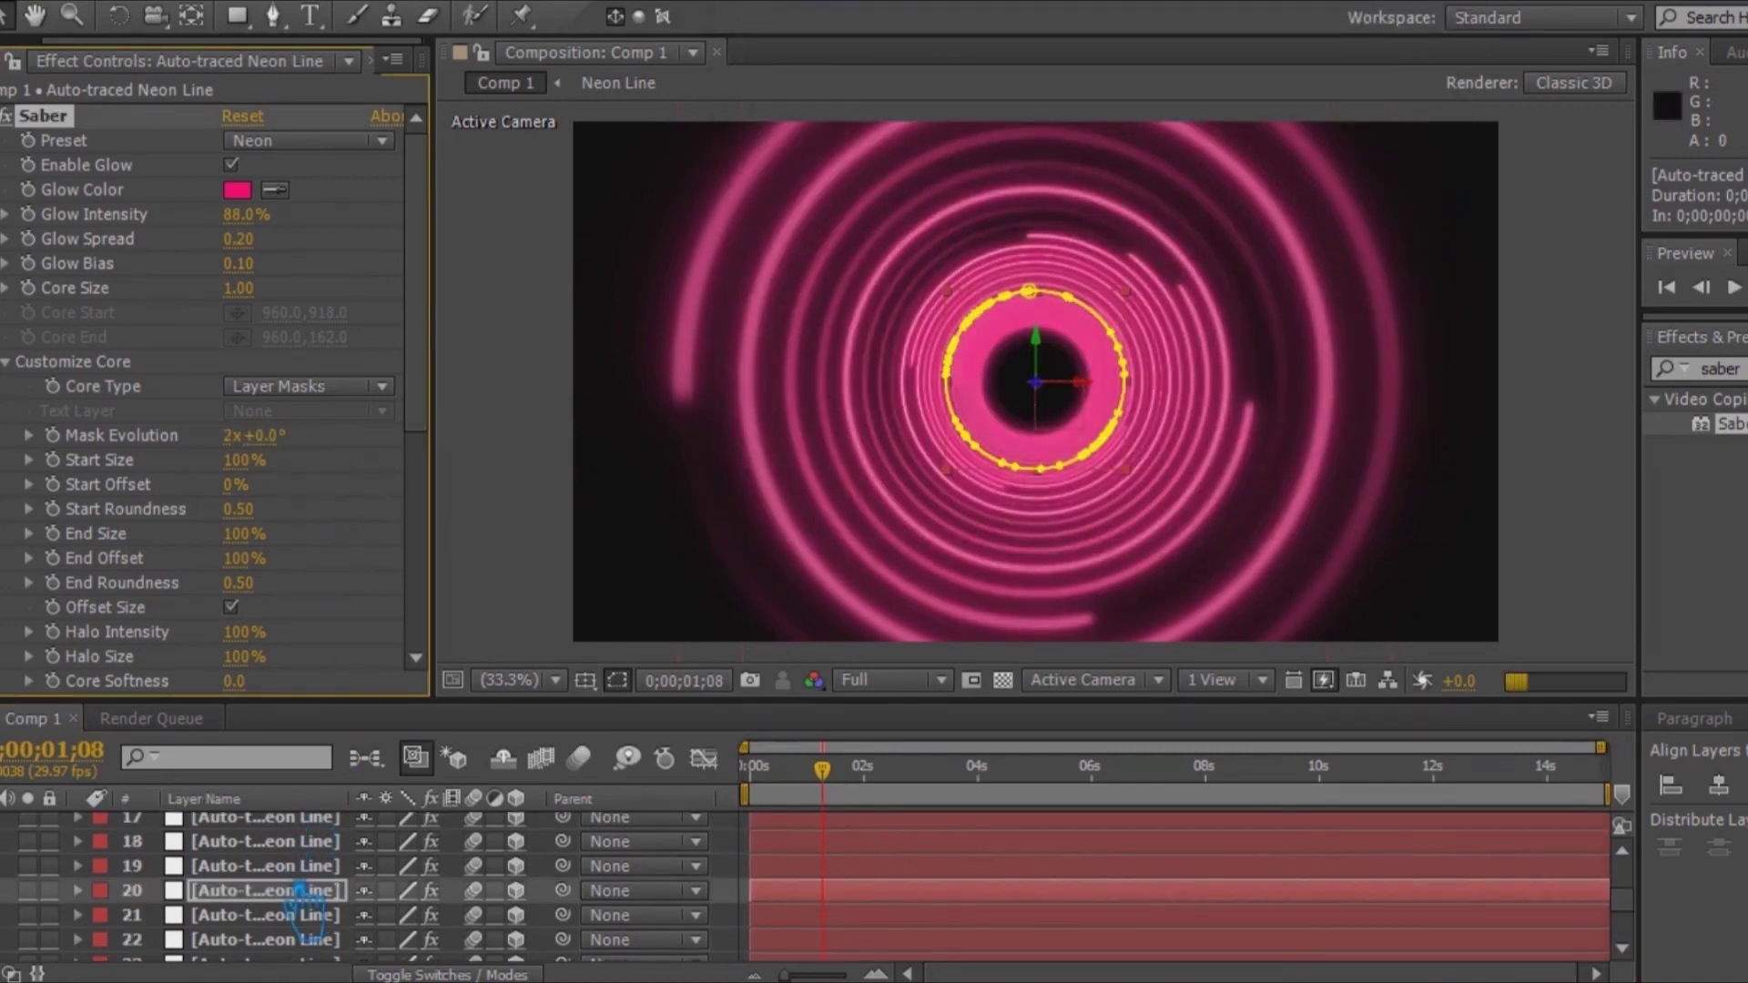
Step: Set the Saber Mask Evolution to 110° on ring layer 18 and 130° on ring layer 17
click(309, 866)
click(312, 841)
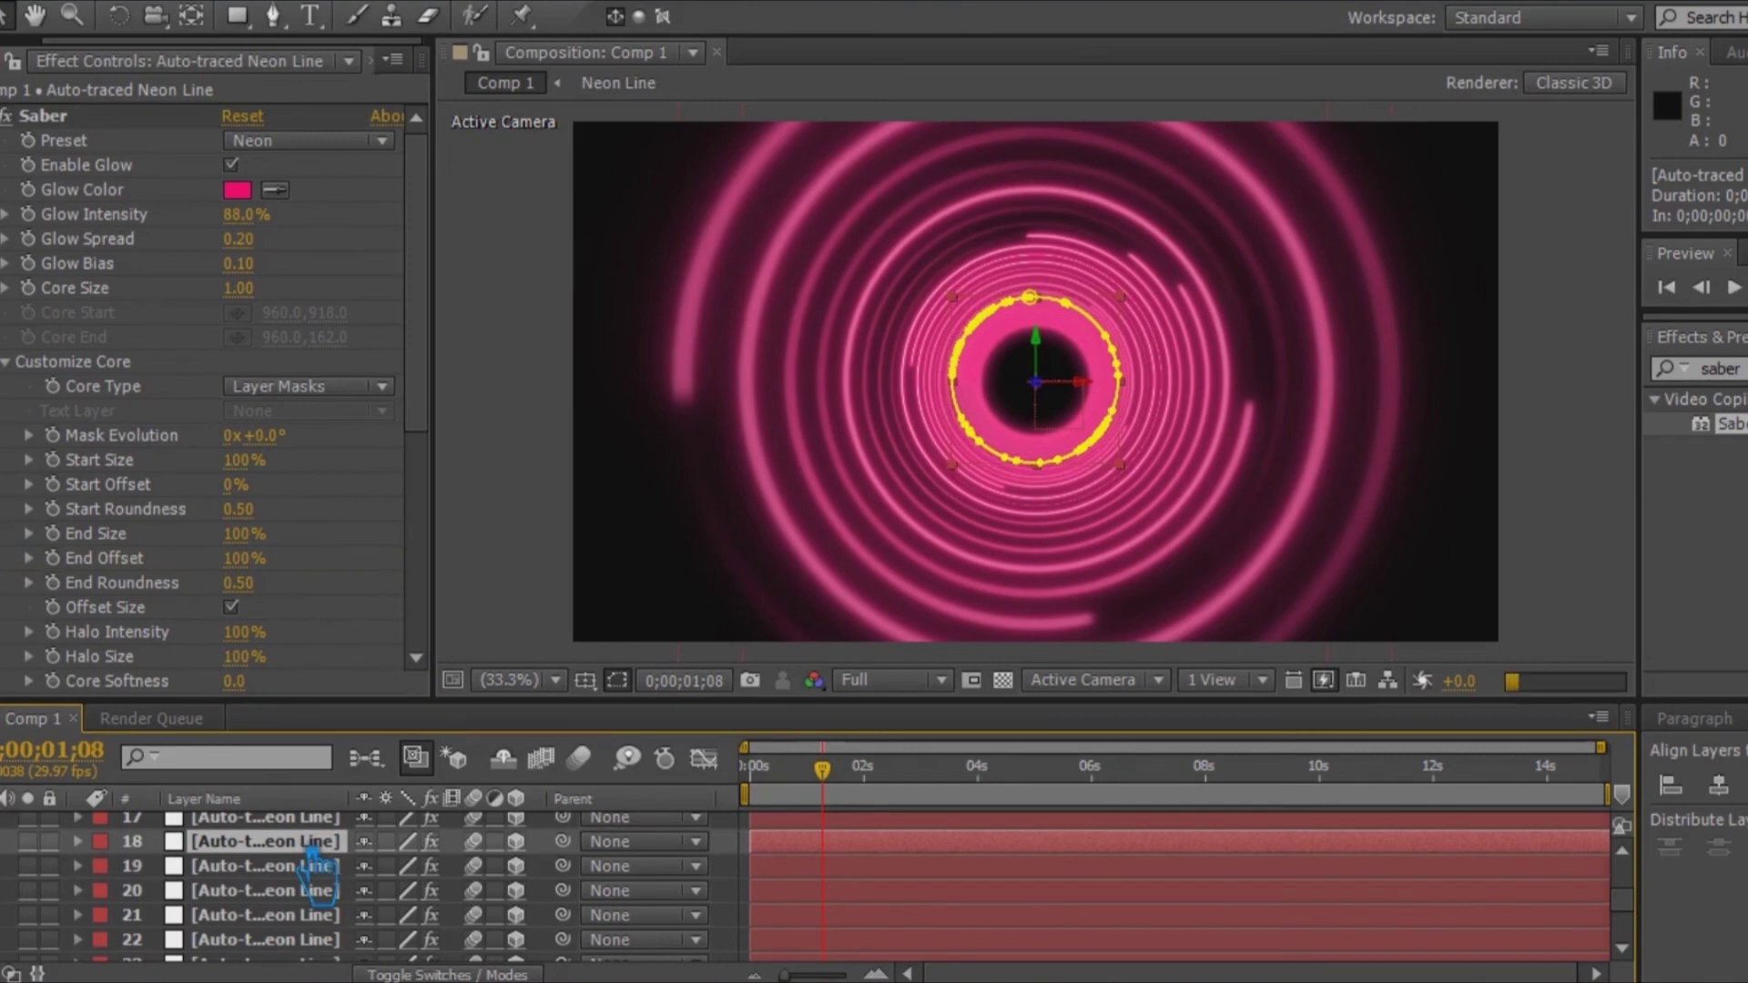
click(278, 438)
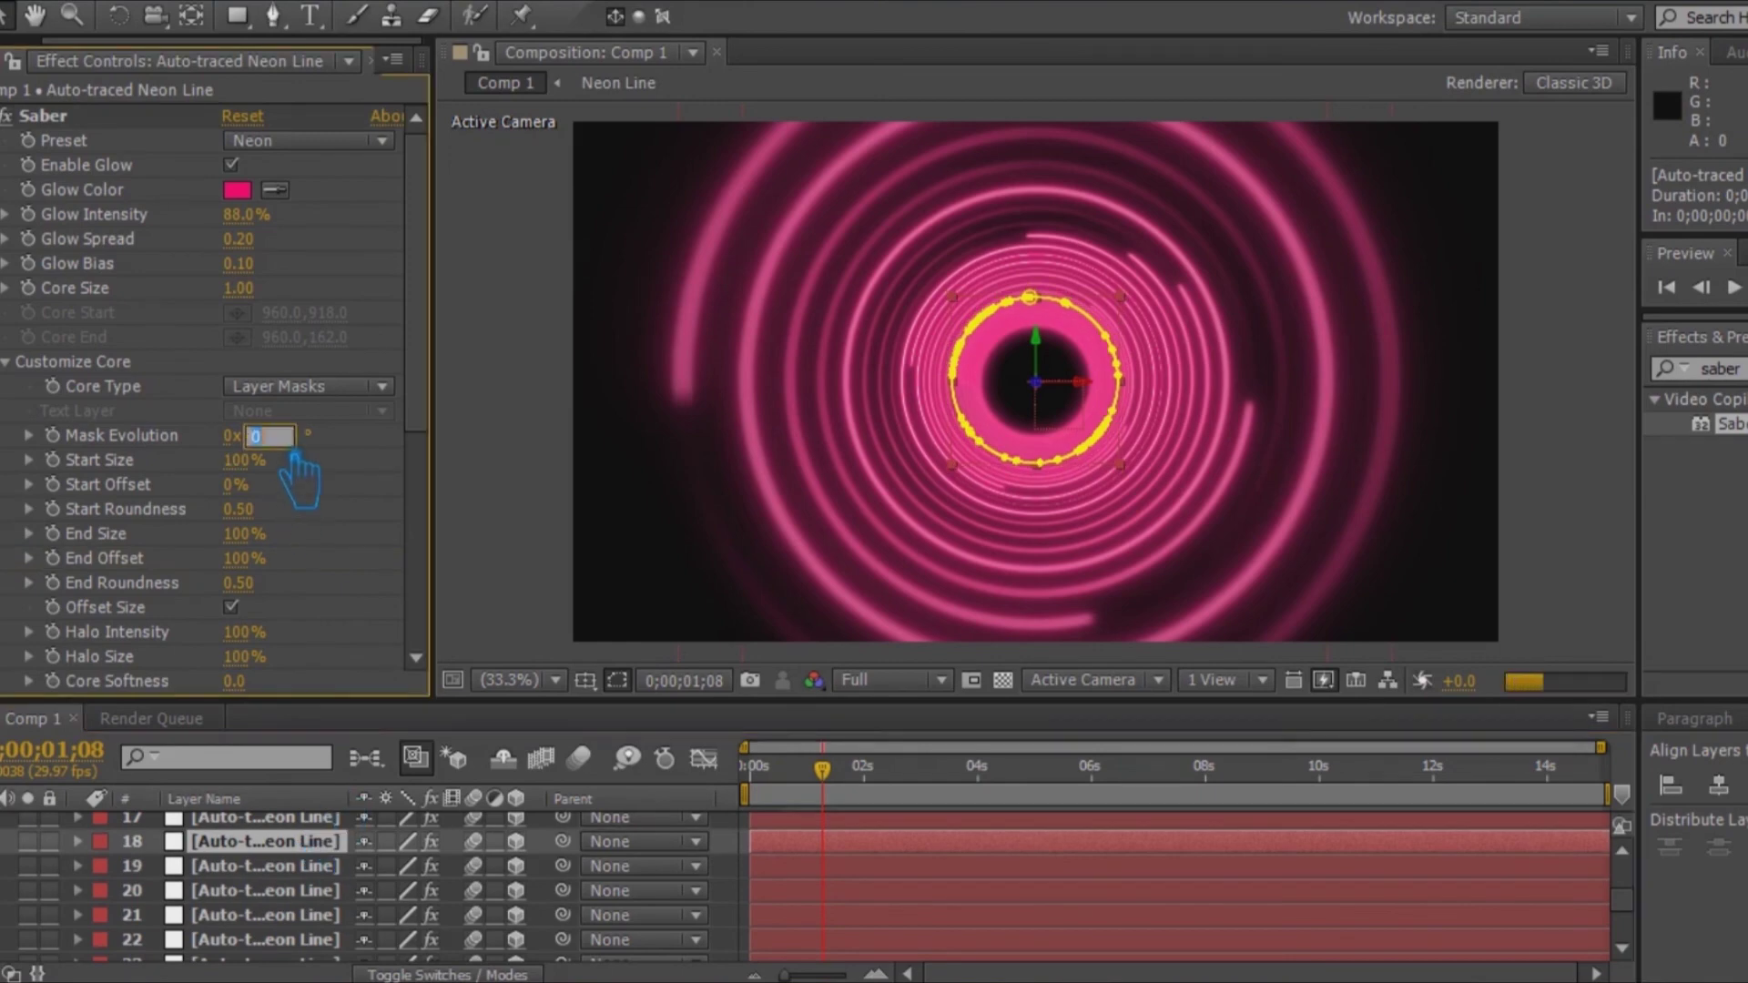
text(110)
key(Return)
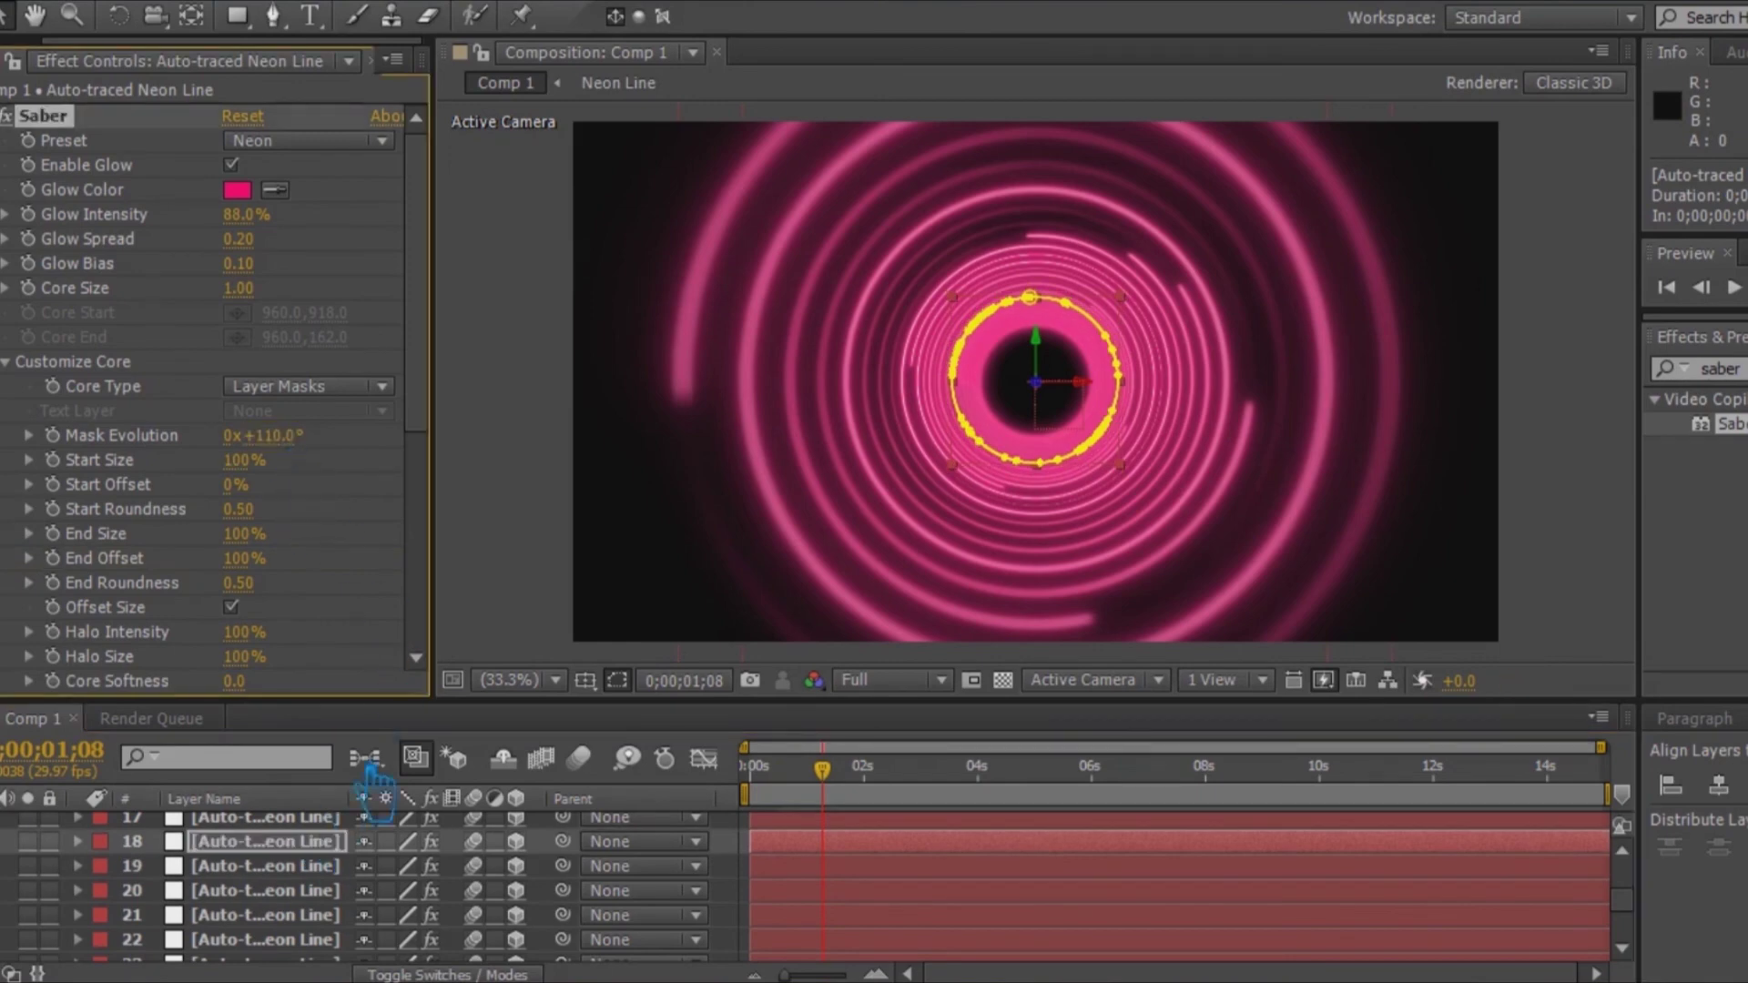
scroll(292, 887, up, 2)
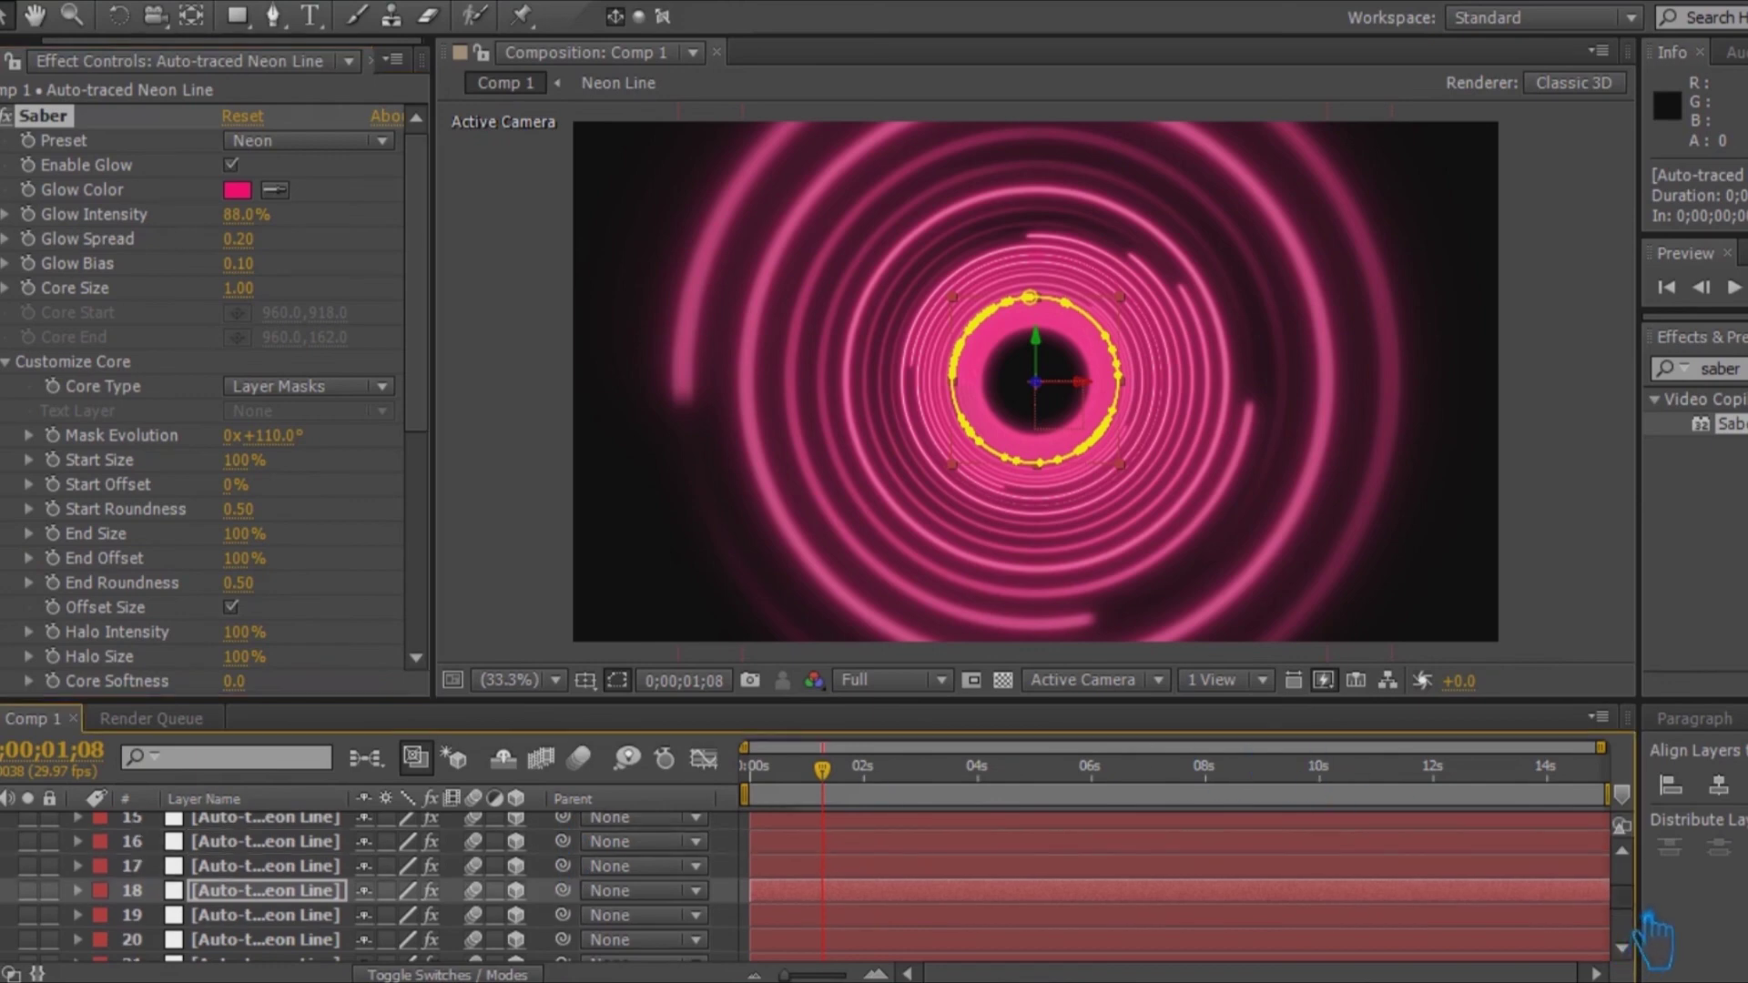
click(312, 866)
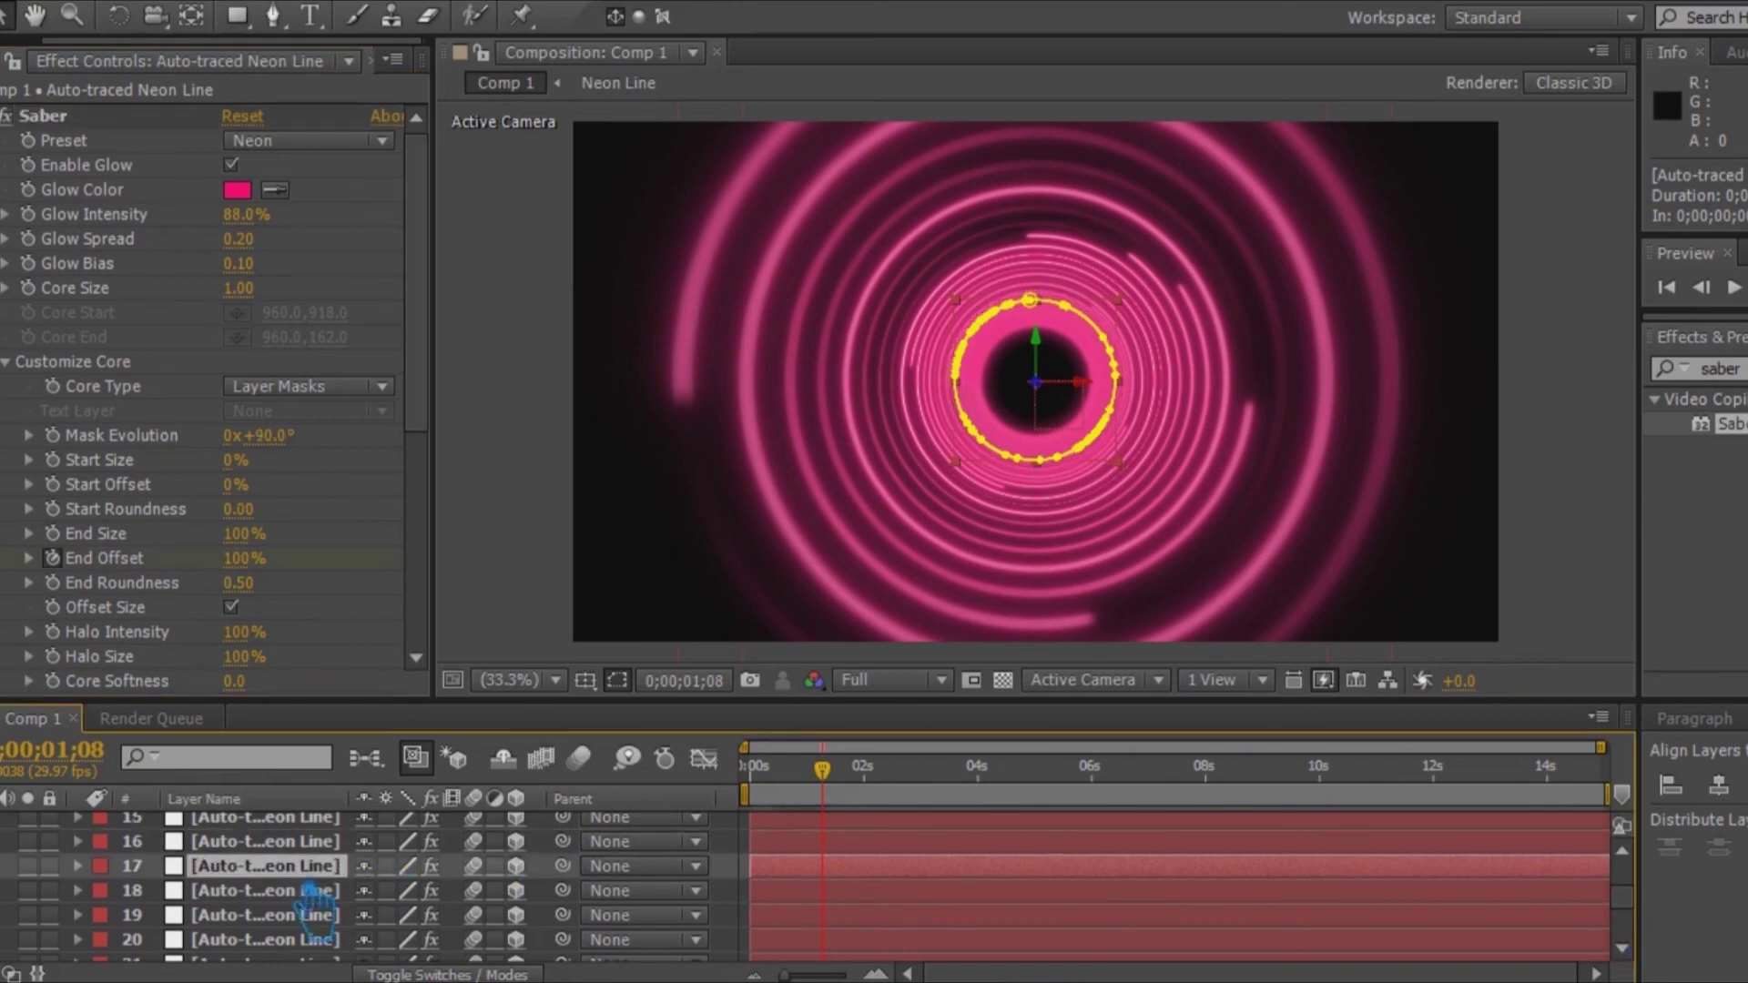
click(273, 438)
text(130)
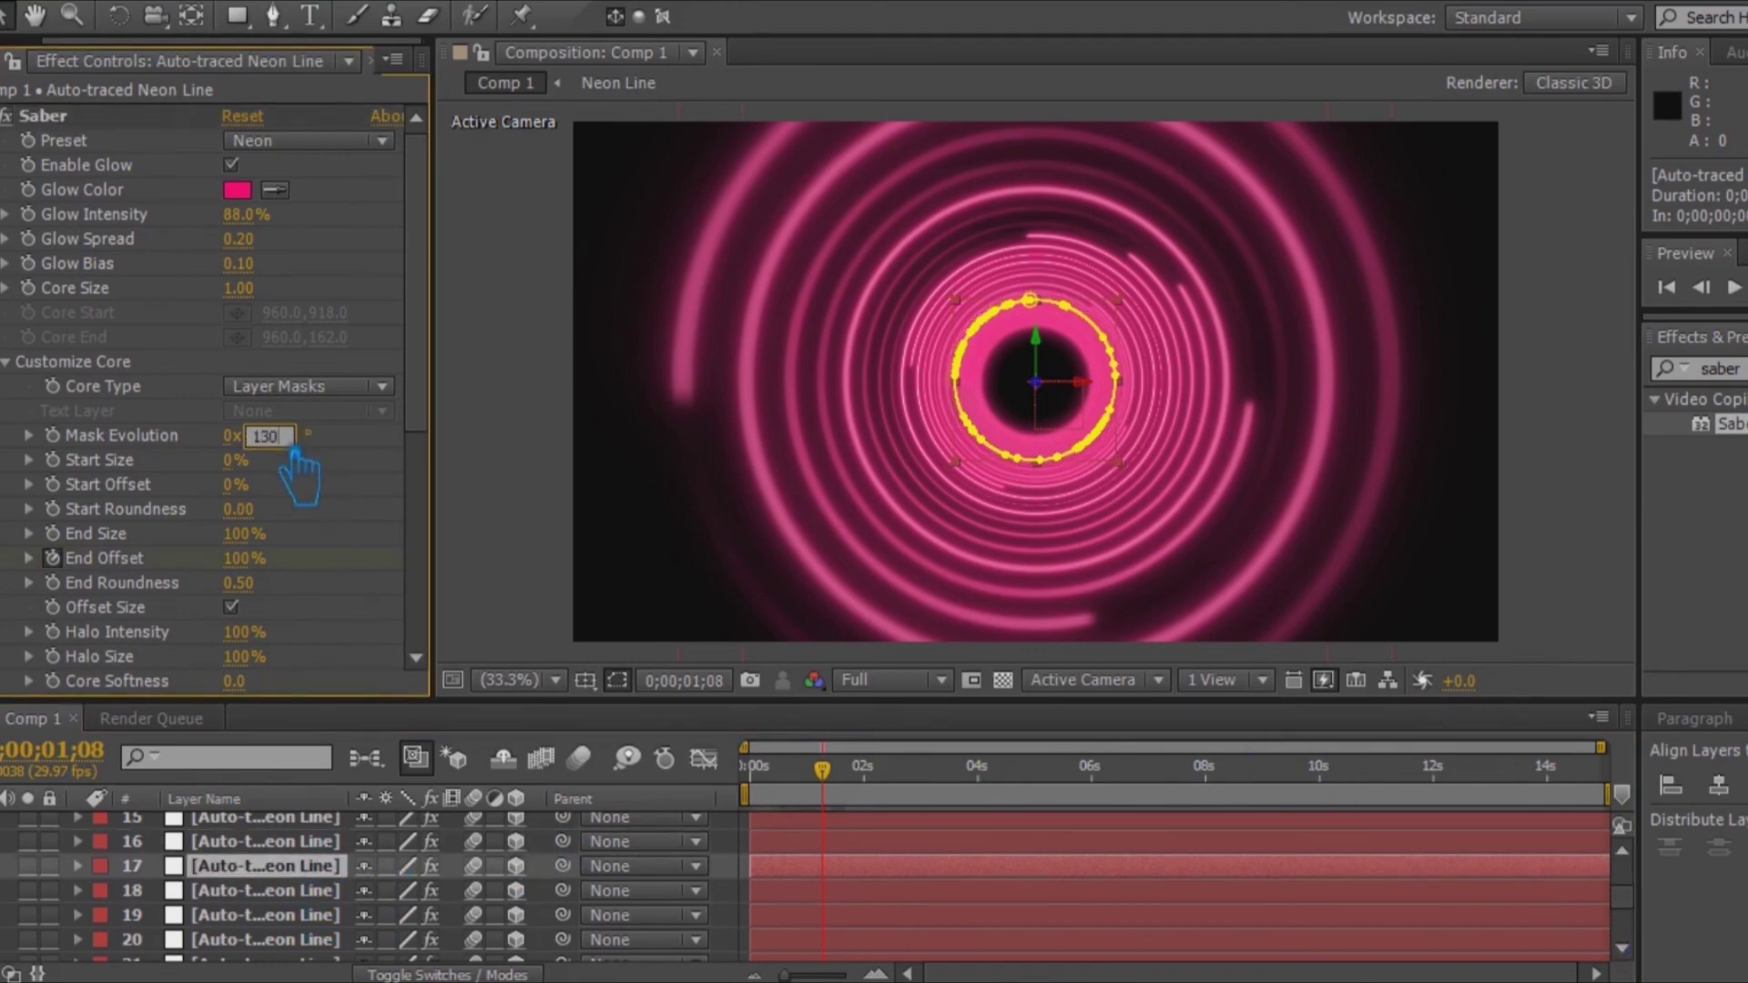
key(Return)
Step: Set the Saber Mask Evolution to 150° on ring layer 16 and 170° on ring layer 15
click(318, 841)
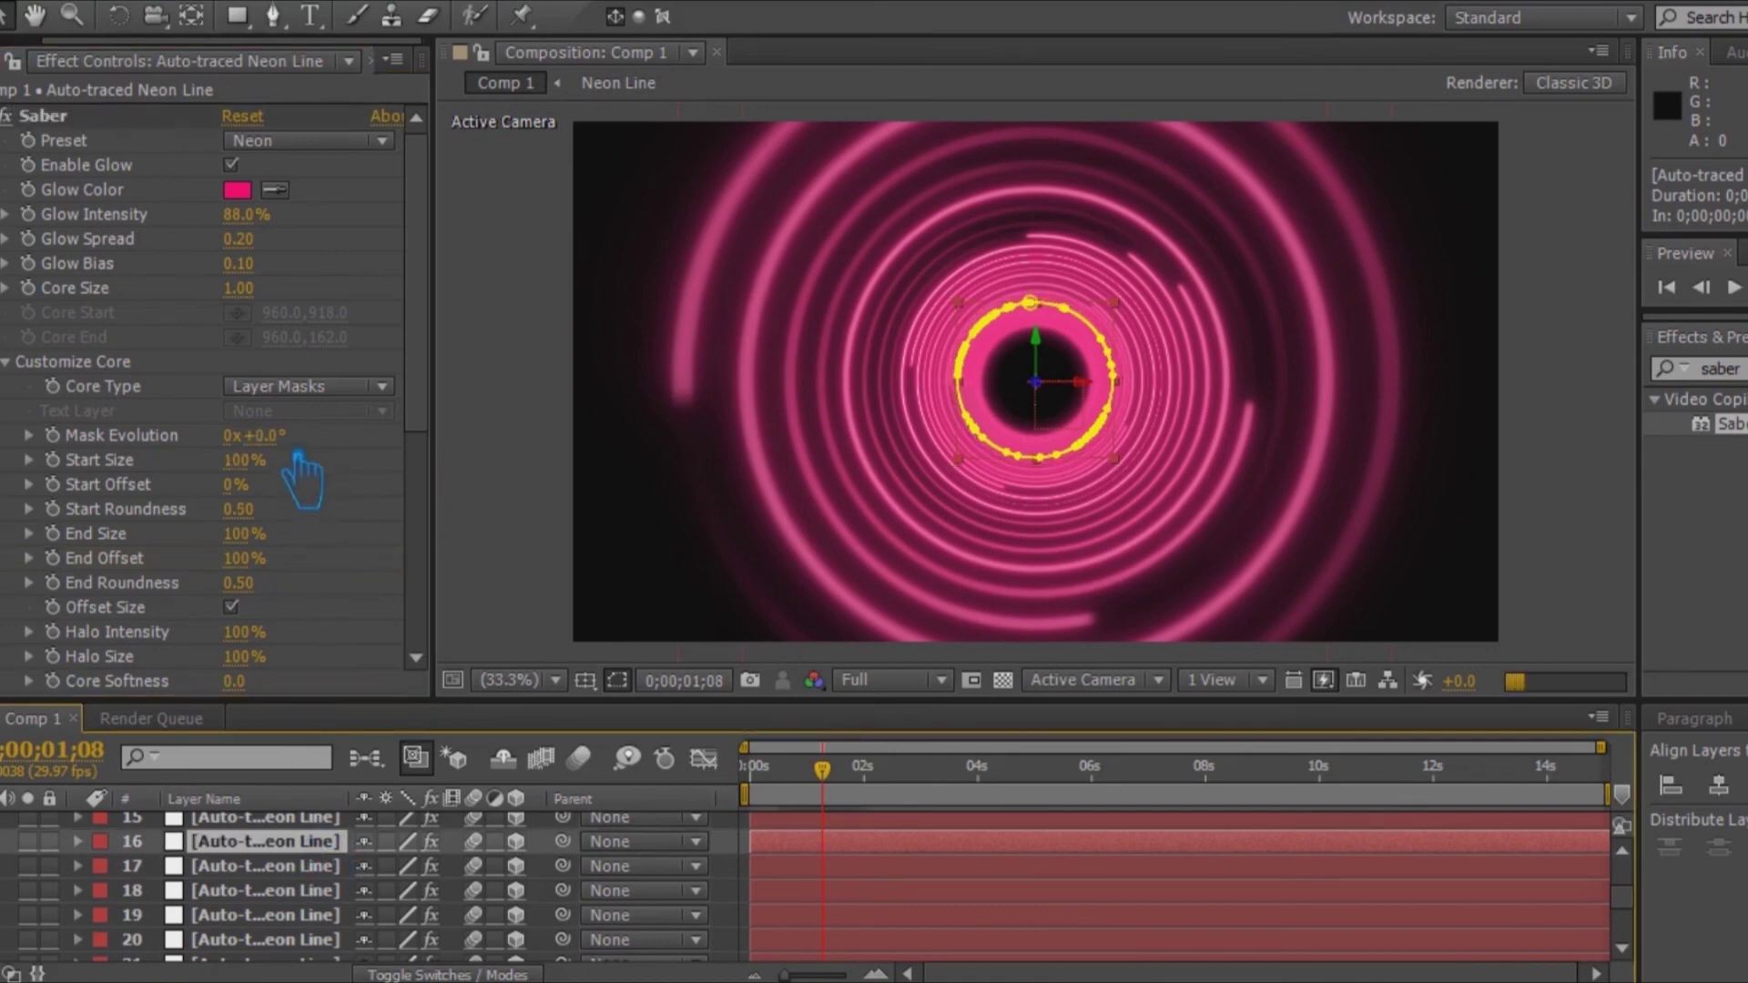
click(274, 437)
text(150)
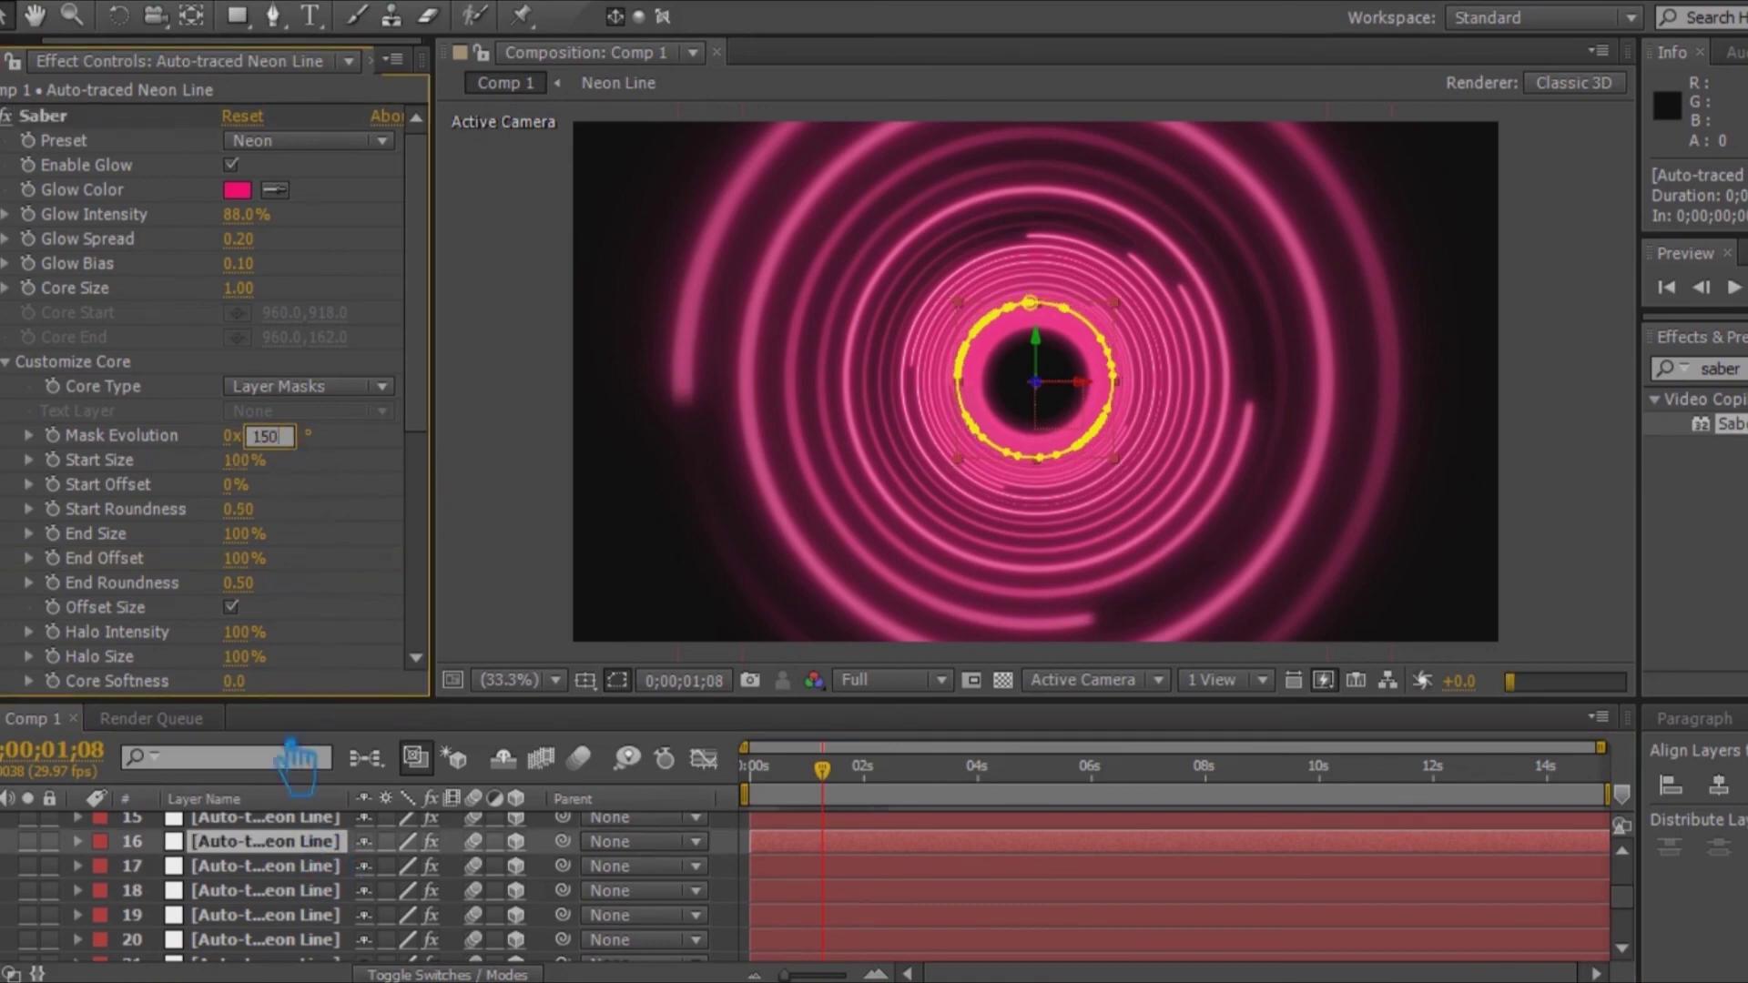
click(289, 820)
click(269, 436)
text(170)
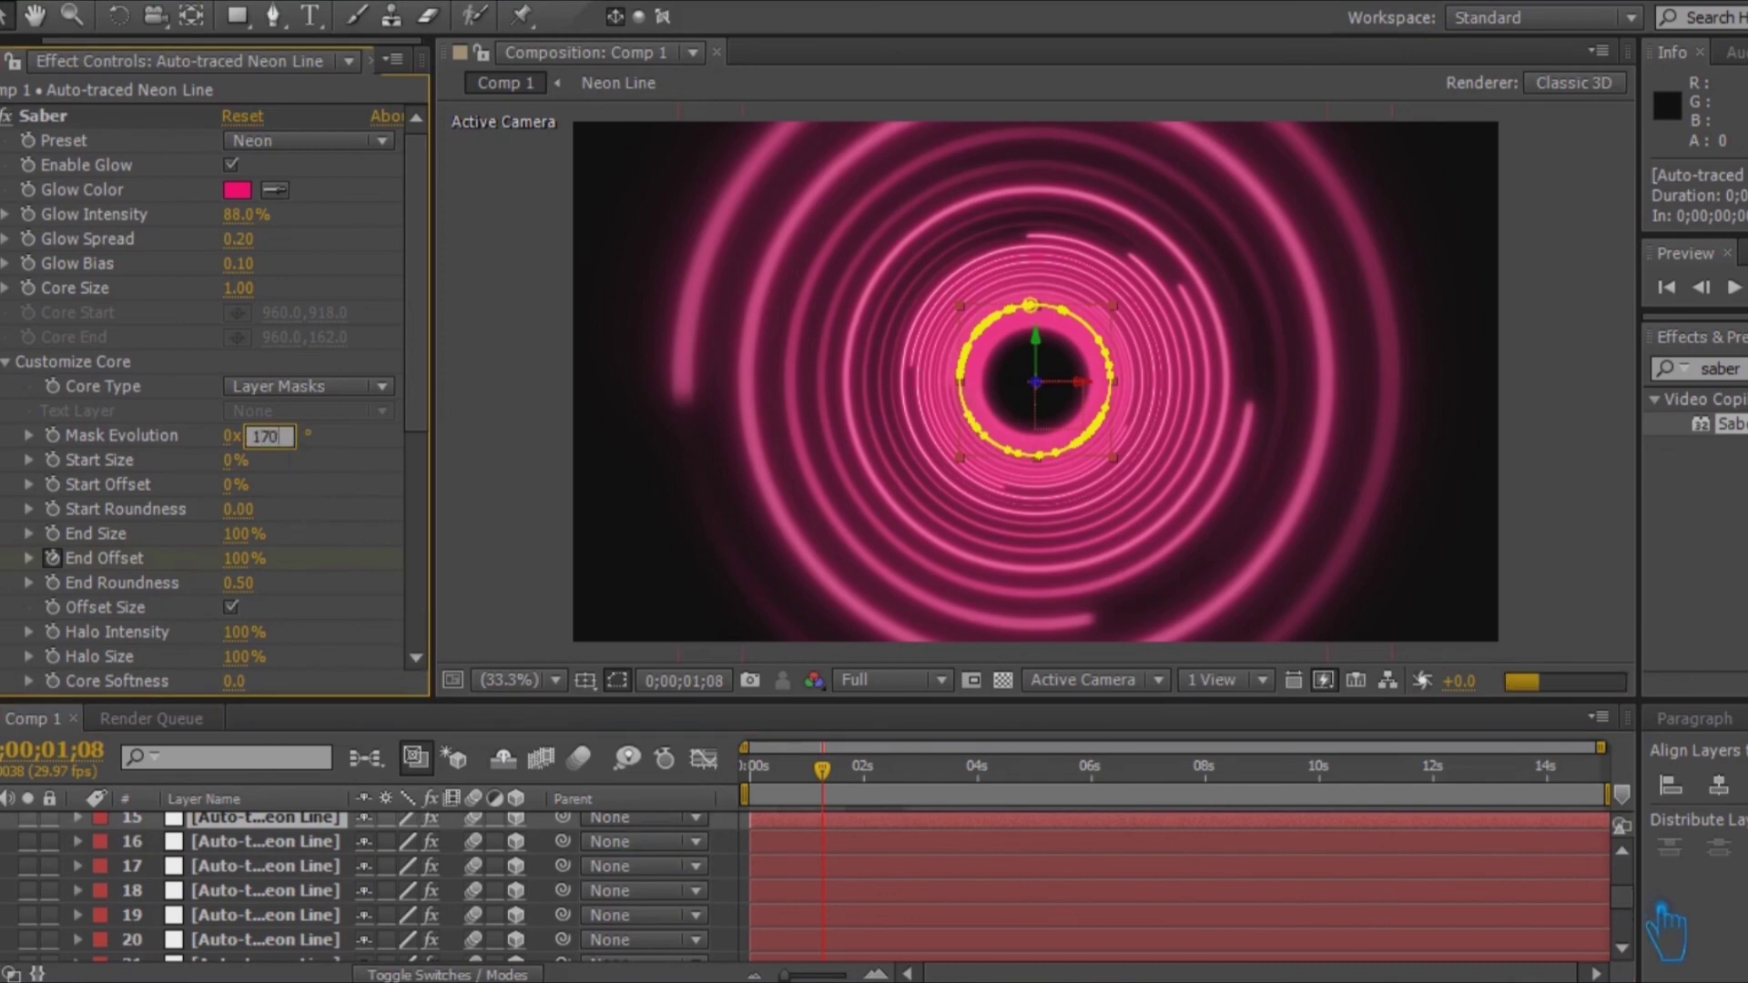
key(Return)
Step: Set ring layer 14's Saber Mask Evolution to 190° and open ring layer 13's Mask Evolution for editing
scroll(1655, 901, up, 1)
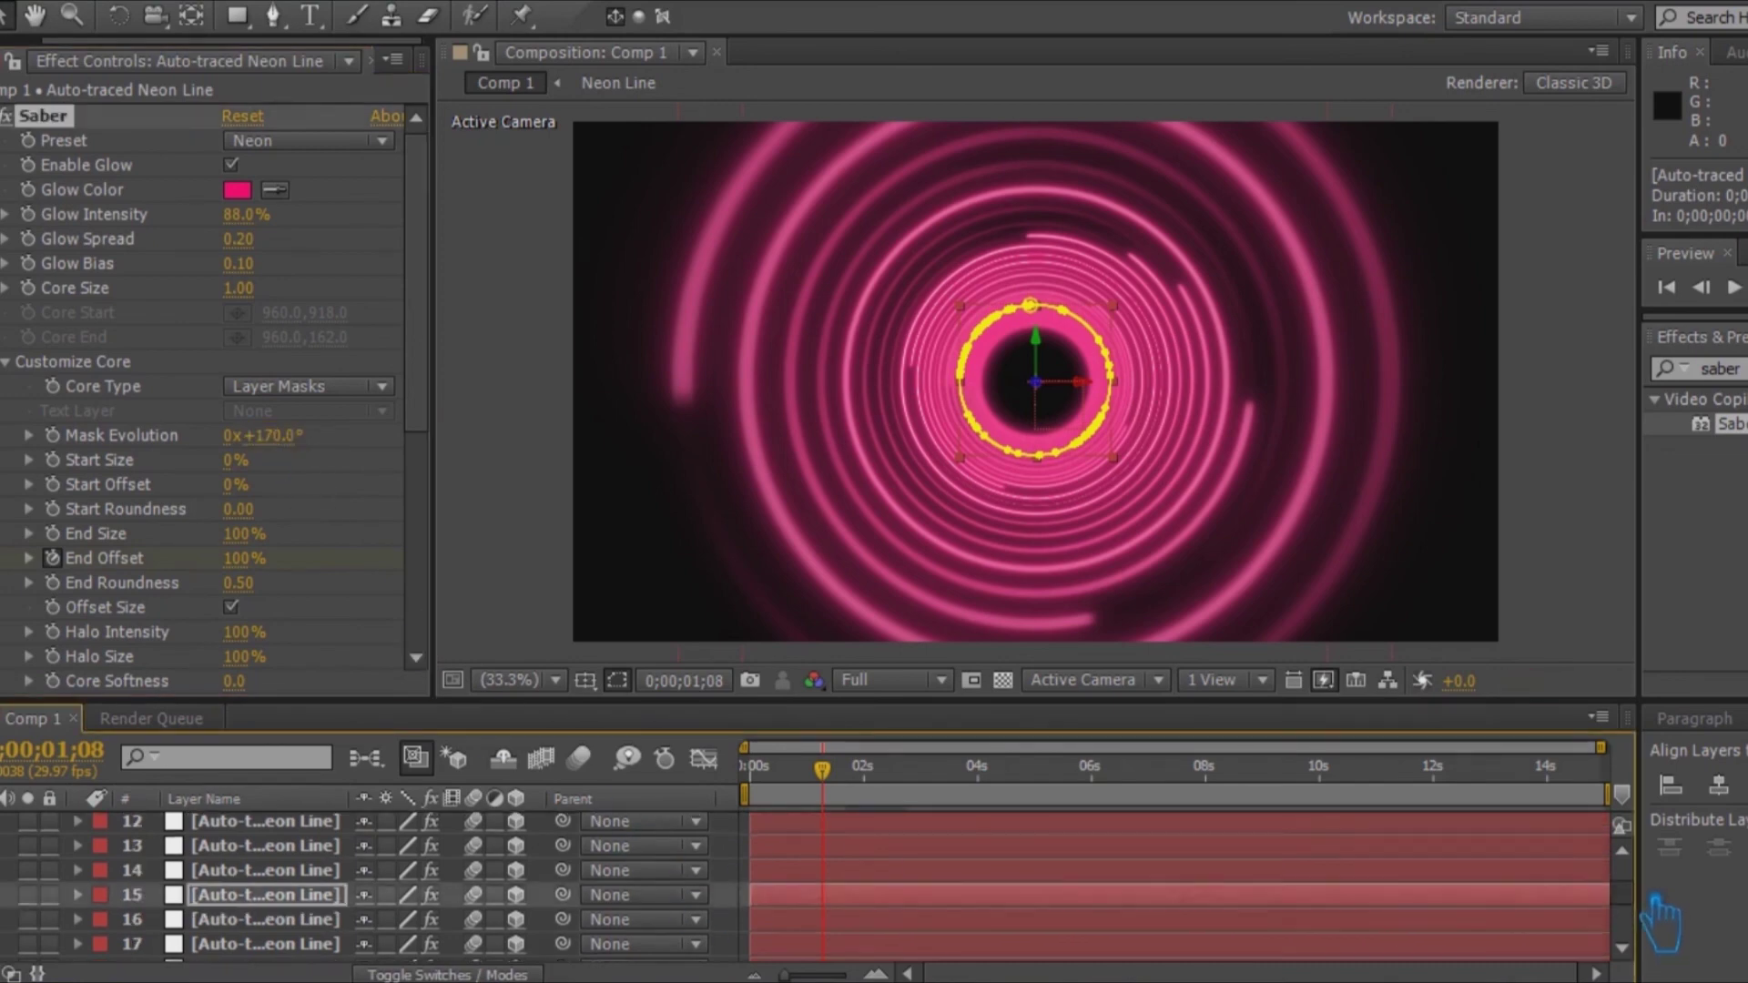
scroll(1661, 929, up, 1)
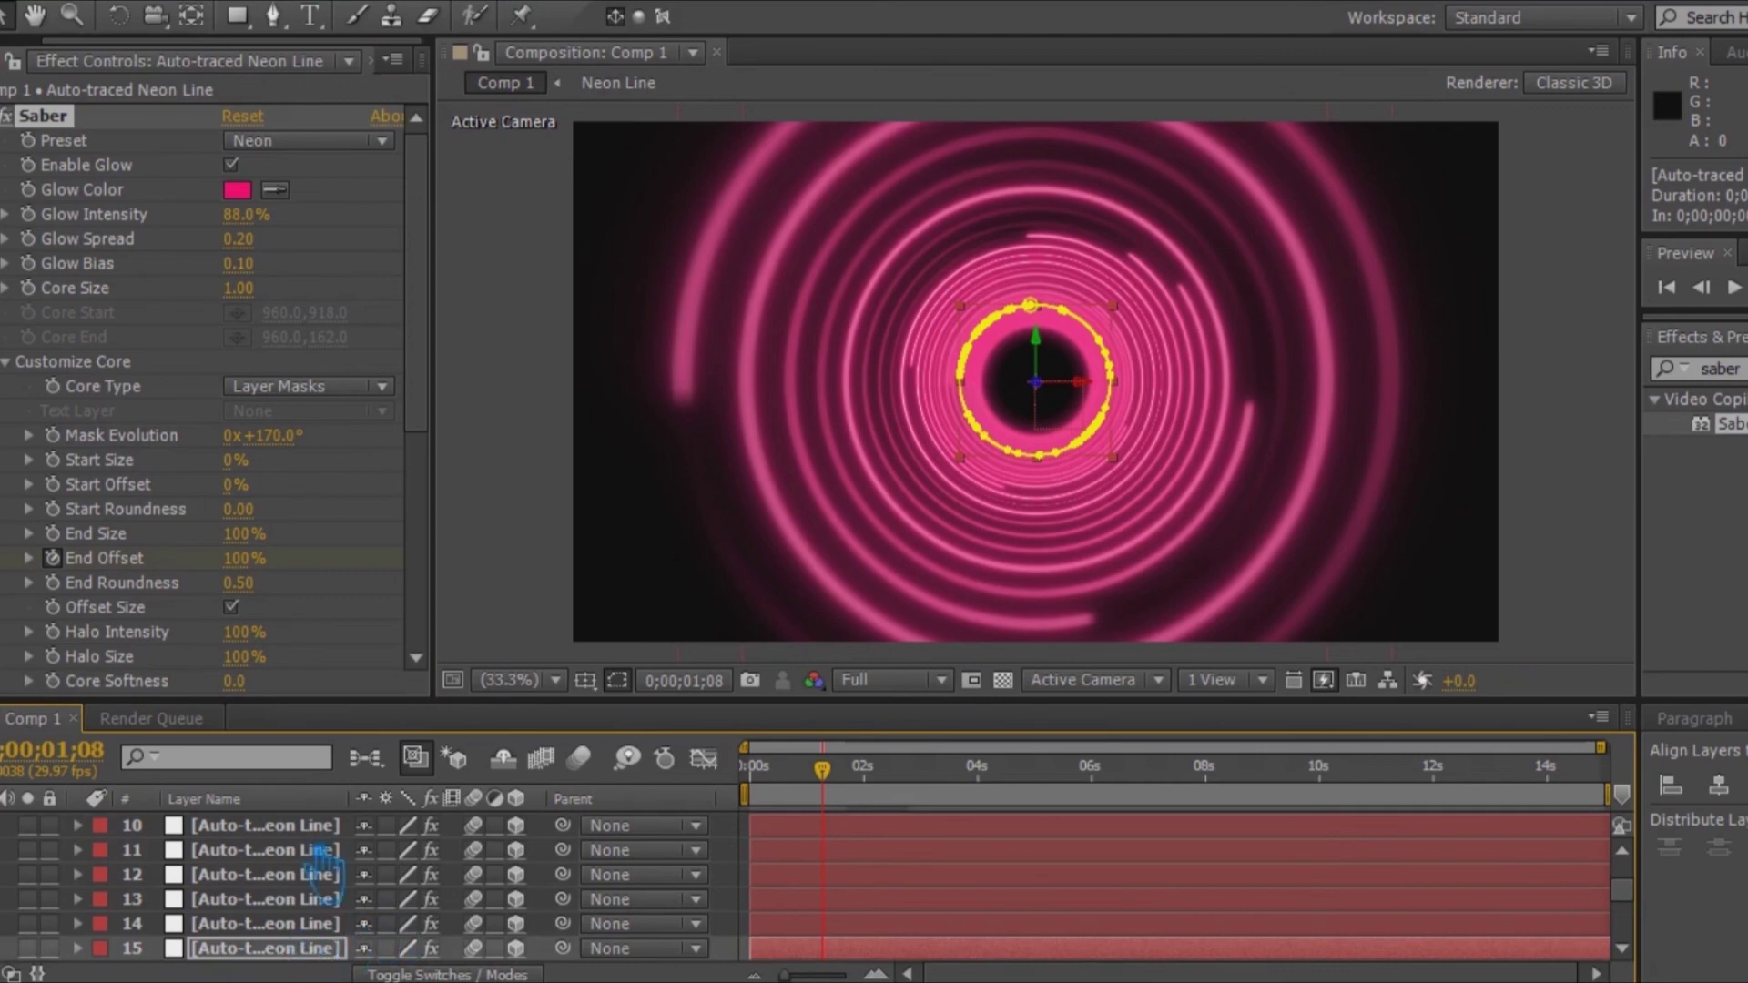
click(314, 924)
click(280, 437)
text(180)
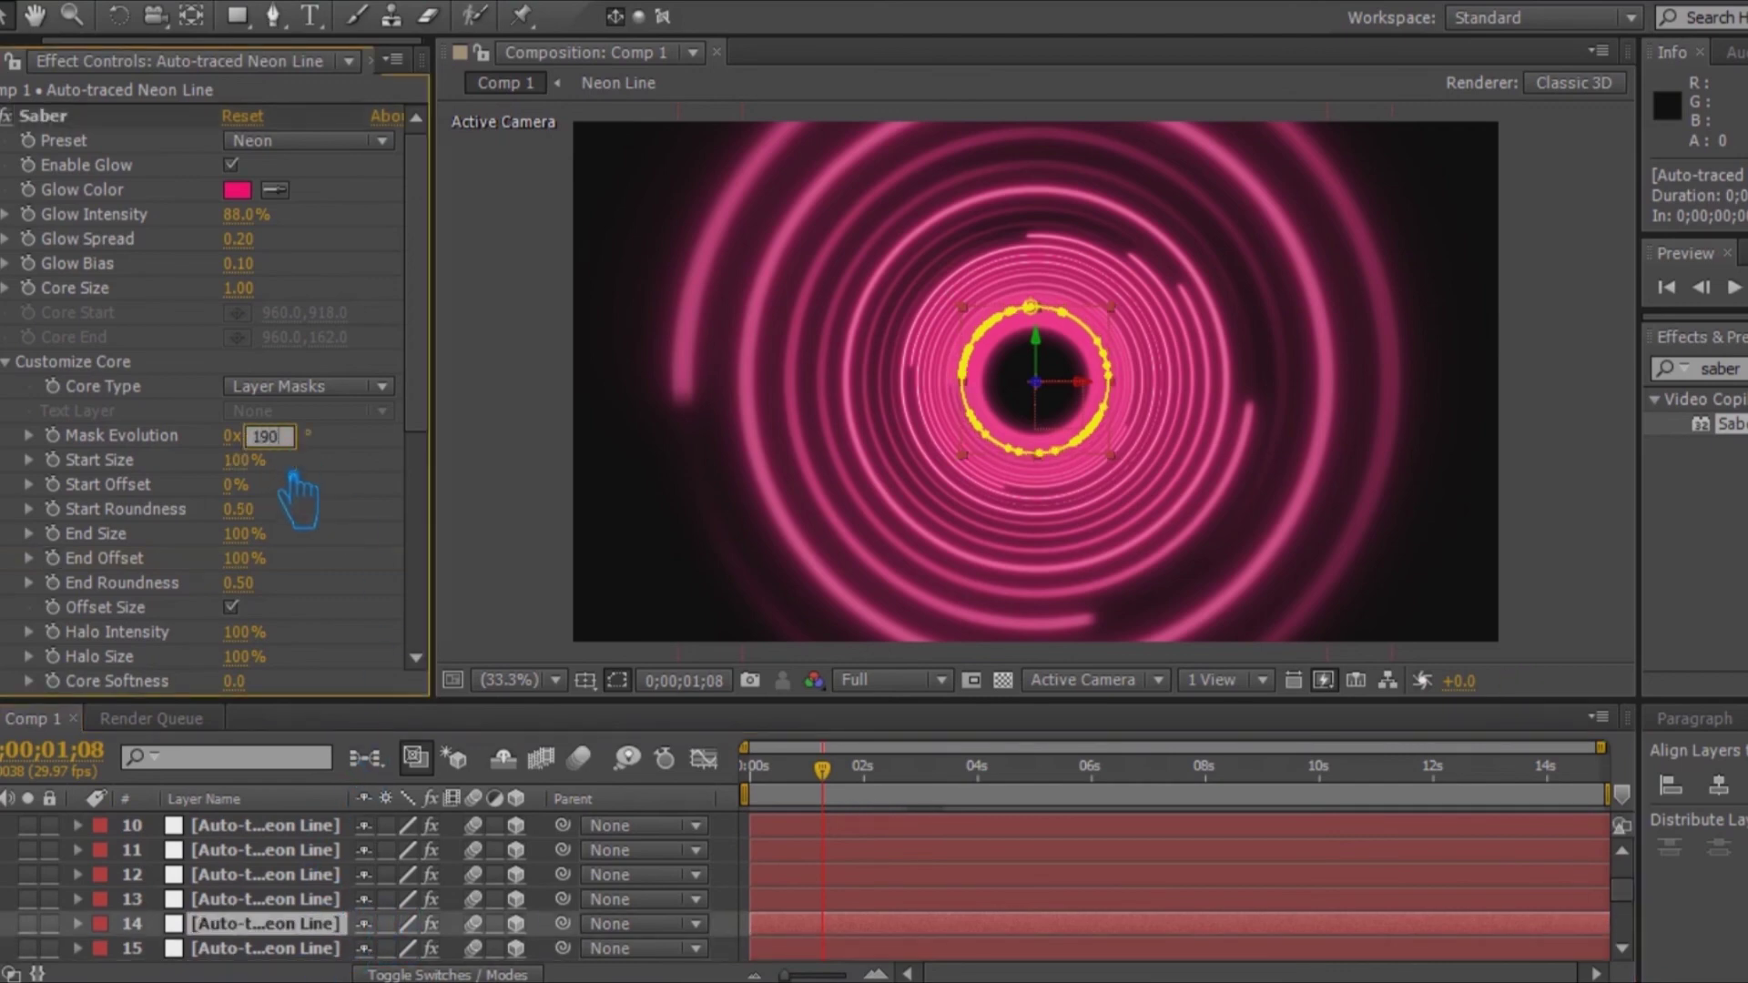
click(311, 901)
click(284, 440)
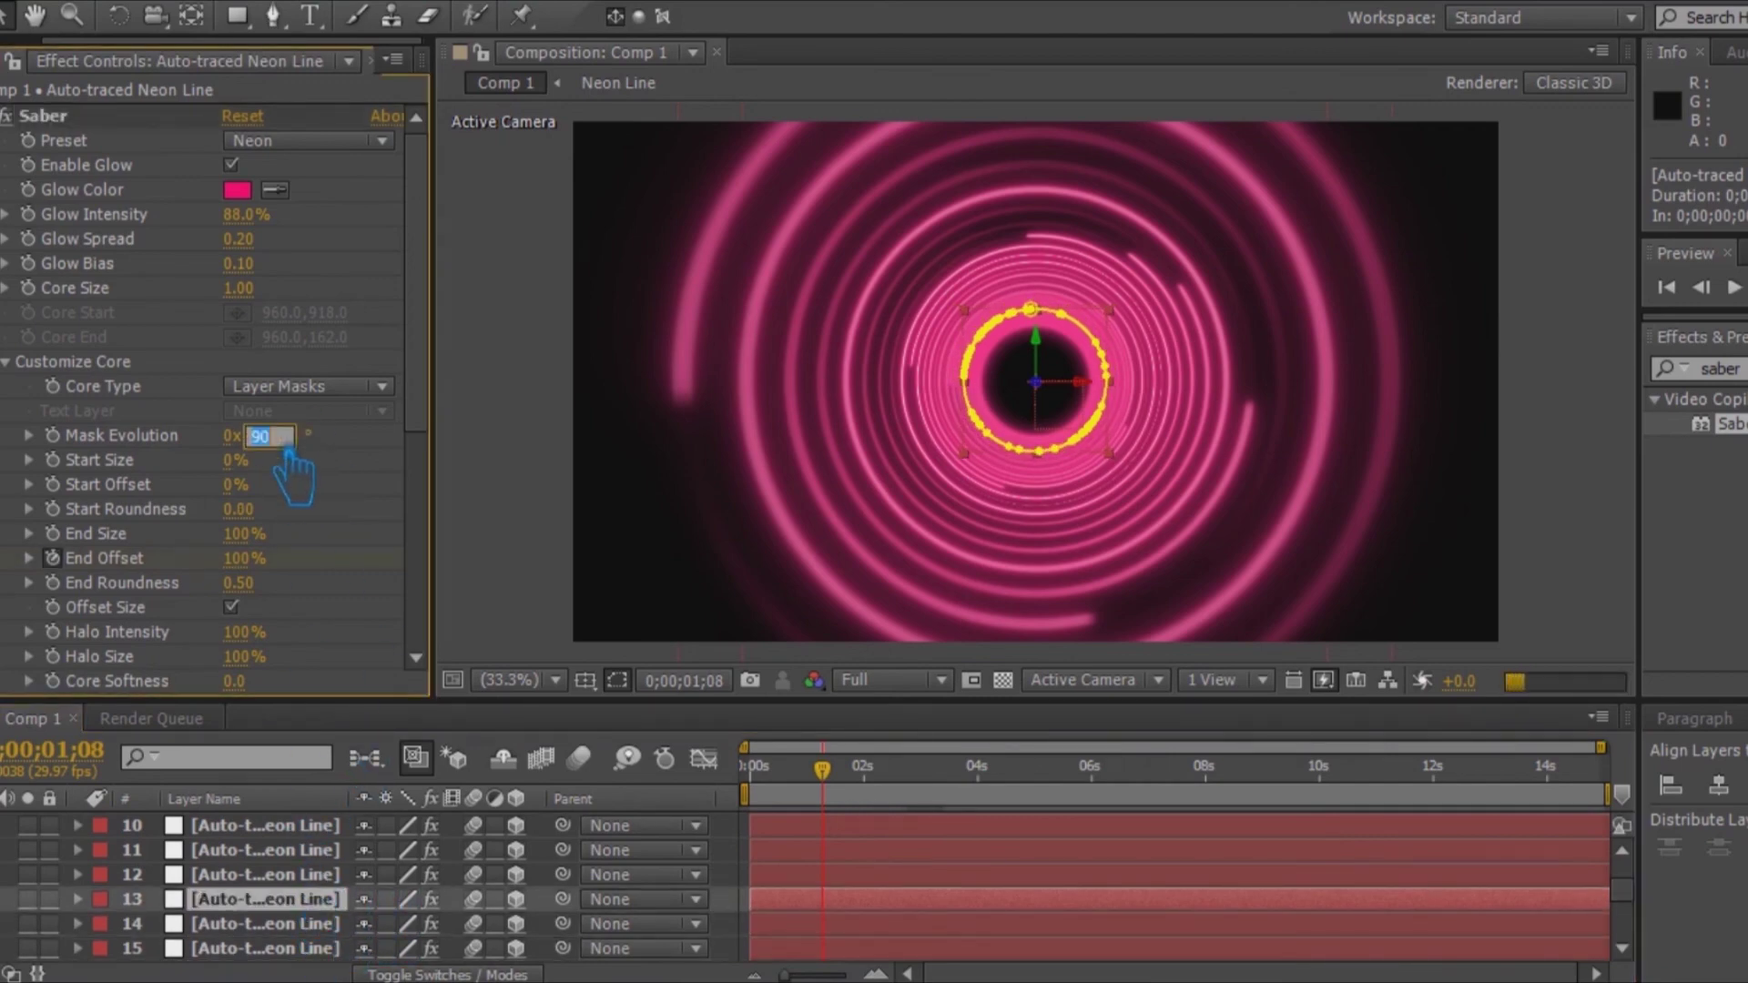